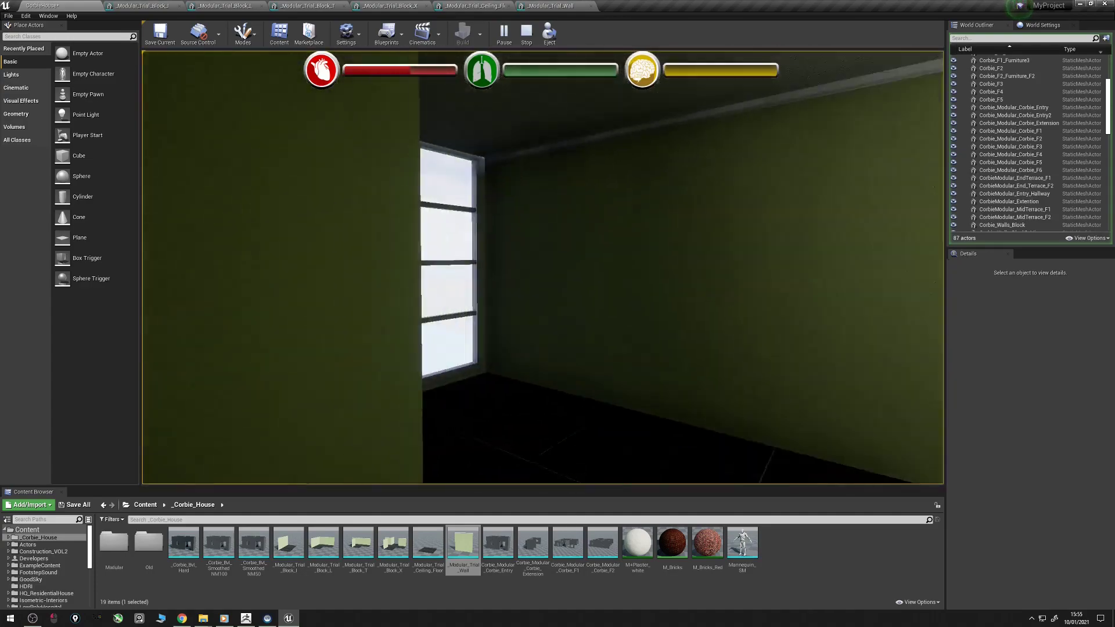
Walk through the modular corridors in play mode, leave the play session, and examine the assembled green-walled blocks from above
{"action": "key", "text": "w"}
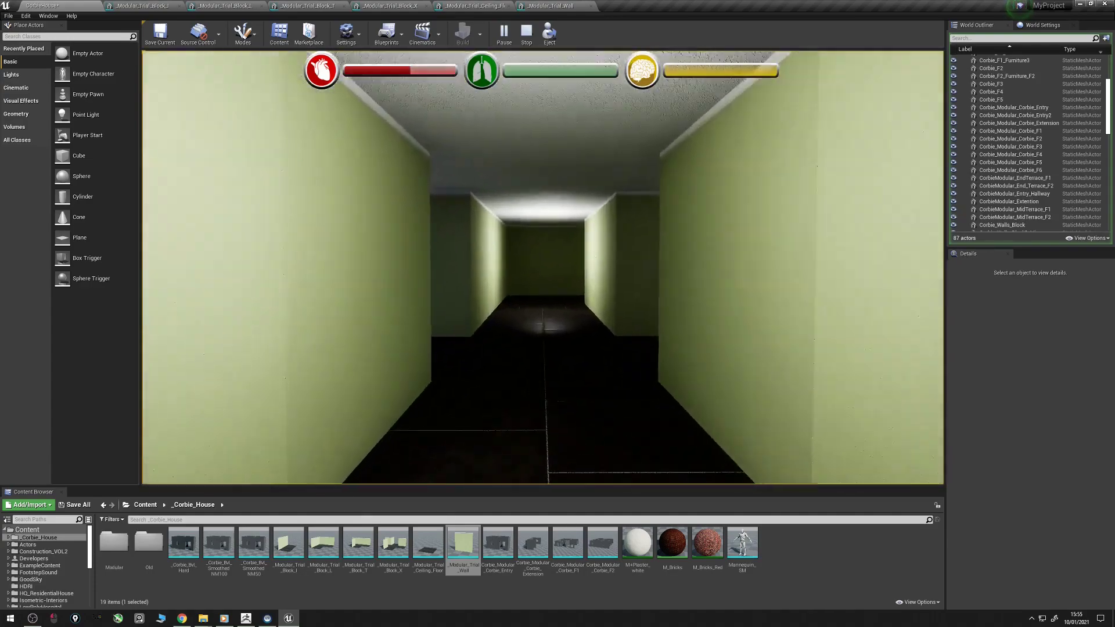
{"action": "key", "text": "w"}
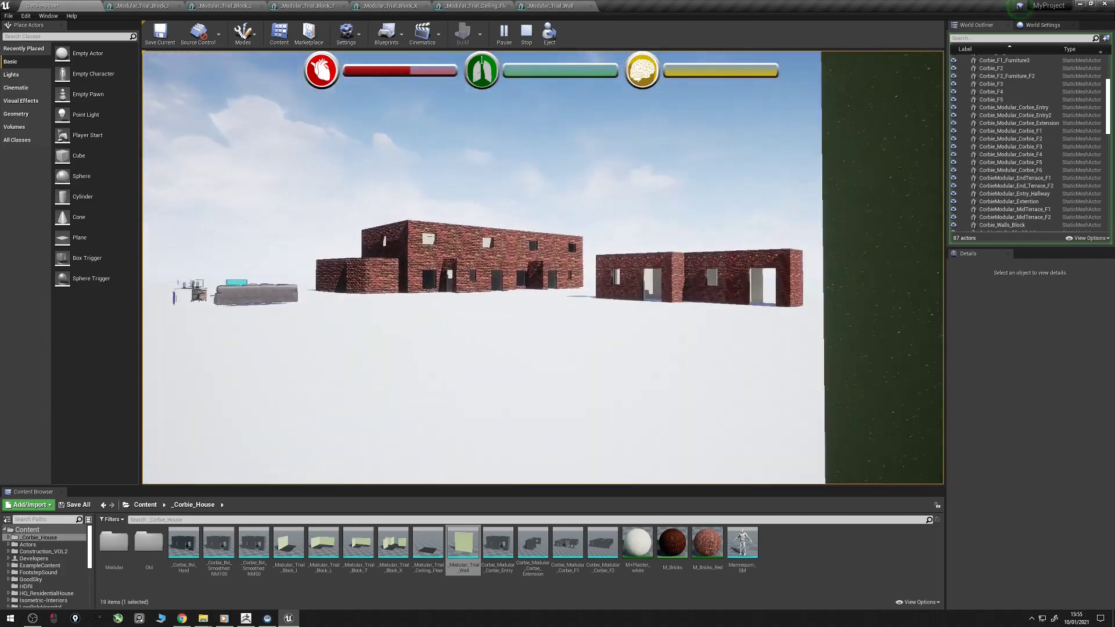
{"action": "key", "text": "w"}
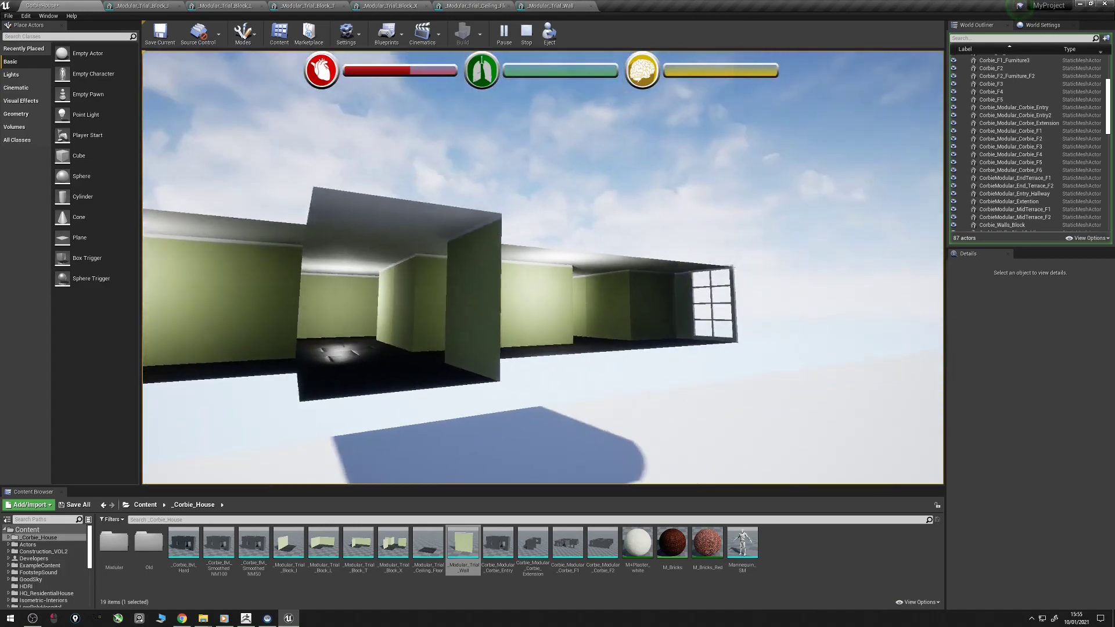
{"action": "key", "text": "w"}
{"action": "key", "text": "Escape"}
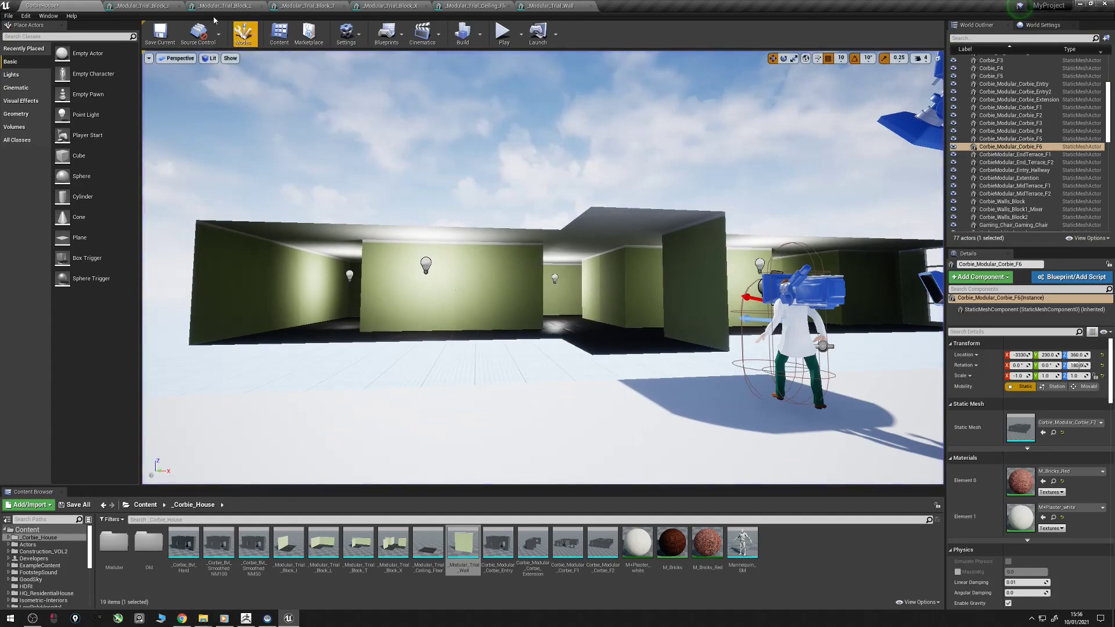
{"action": "key", "text": "w"}
{"action": "mouse_move", "coordinate": [331, 159]}
{"action": "right_mouse_down"}
{"action": "mouse_move", "coordinate": [344, 98]}
{"action": "mouse_move", "coordinate": [352, 192]}
{"action": "mouse_move", "coordinate": [331, 159]}
{"action": "right_mouse_up"}
{"action": "key", "text": "s"}
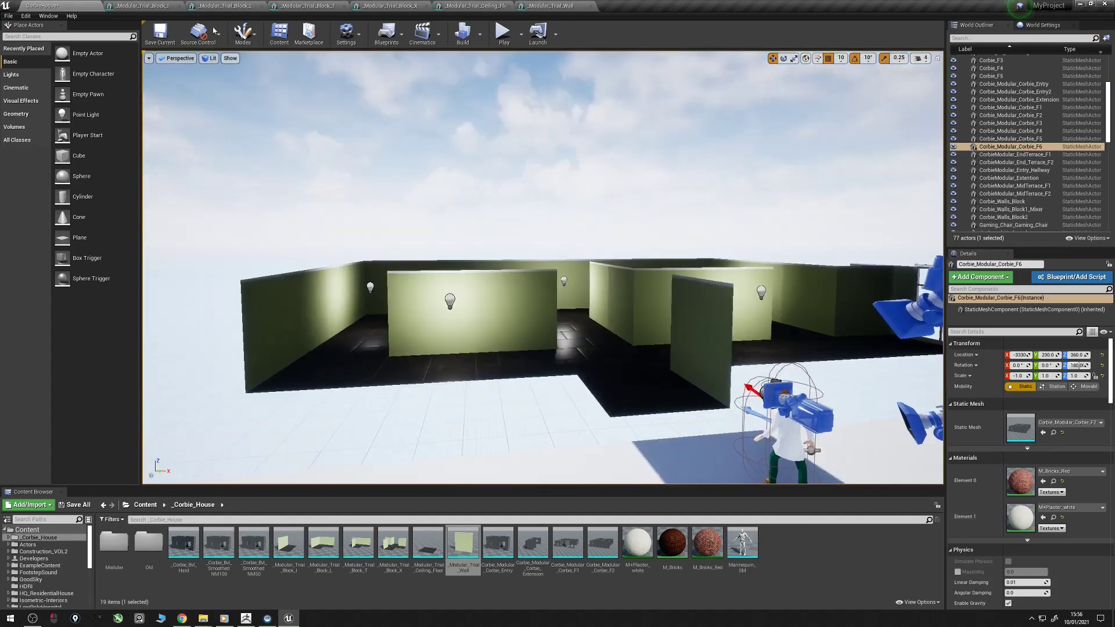
Examine the I, L and T corridor block meshes from several angles in the static mesh editor
{"action": "left_click", "coordinate": [148, 7]}
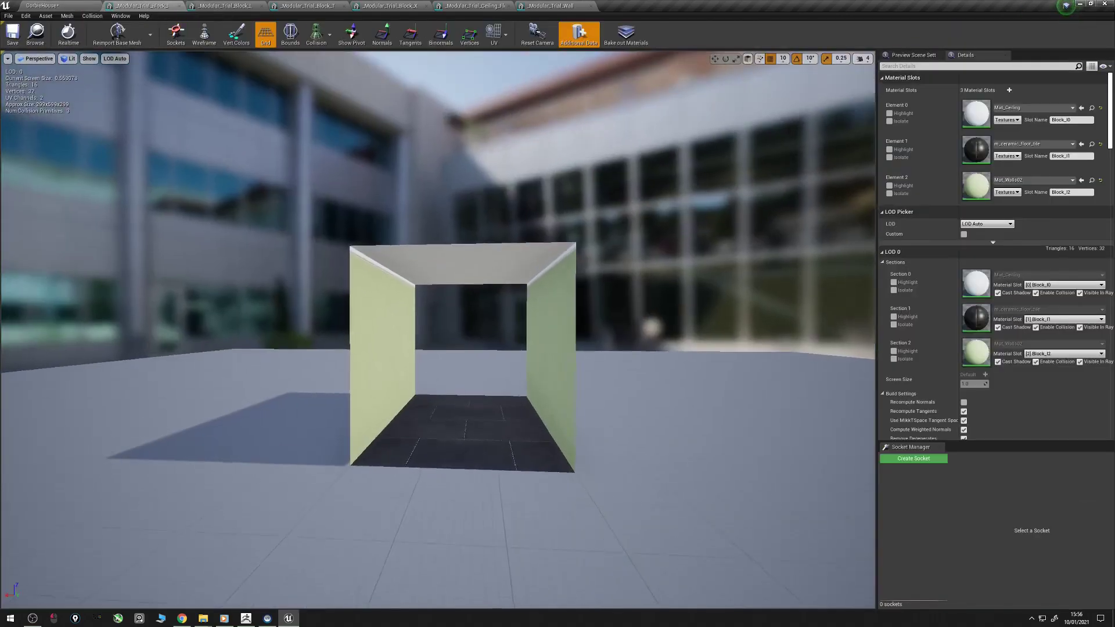
{"action": "key", "text": "s"}
{"action": "right_click_drag", "start_coordinate": [439, 330], "coordinate": [738, 325]}
{"action": "key", "text": "a"}
{"action": "left_click_drag", "start_coordinate": [438, 330], "coordinate": [520, 354], "text": "alt"}
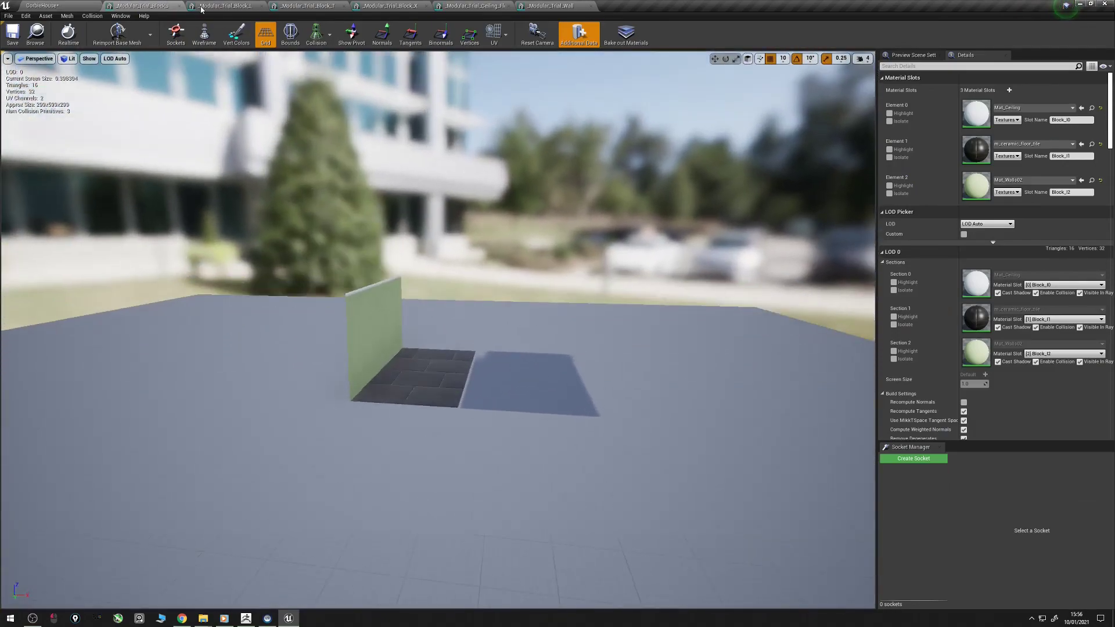
{"action": "left_click", "coordinate": [201, 8]}
{"action": "left_click_drag", "start_coordinate": [306, 281], "coordinate": [865, 325], "text": "alt"}
{"action": "left_click", "coordinate": [310, 7]}
{"action": "left_click_drag", "start_coordinate": [343, 243], "coordinate": [197, 235], "text": "alt"}
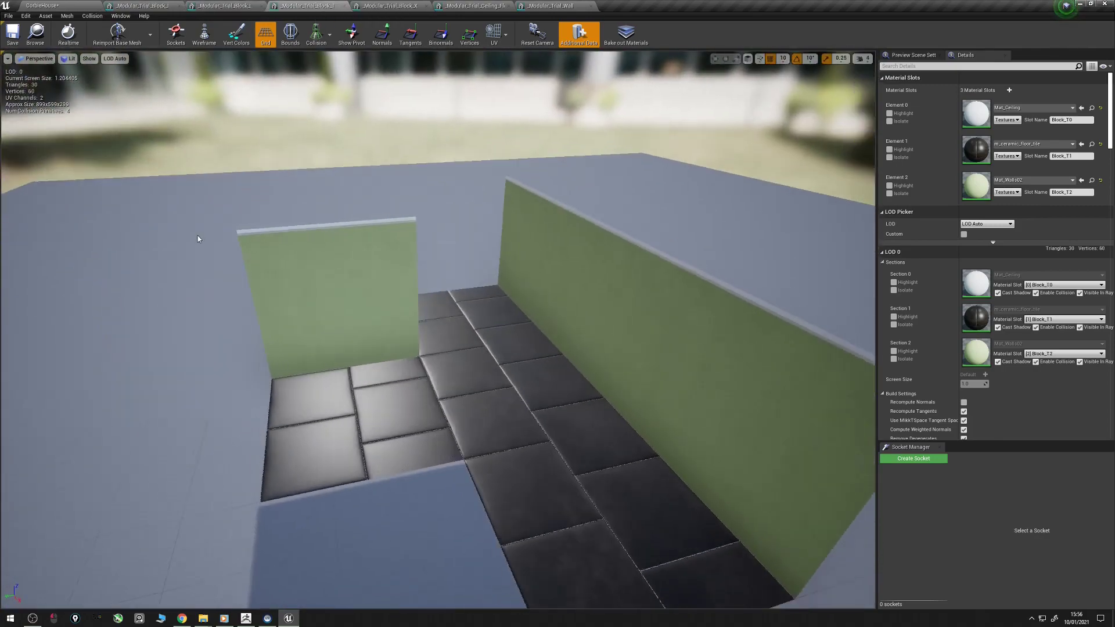
Examine the X block, ceiling-floor and wall meshes, and return to the level to view the assembled corridors
{"action": "left_click", "coordinate": [405, 8]}
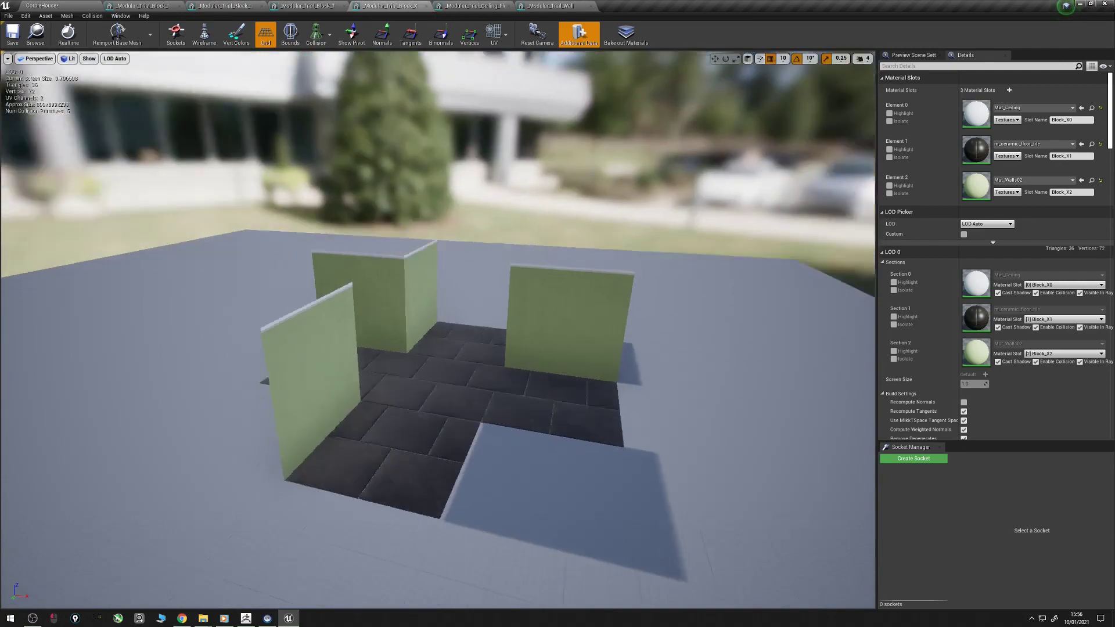
{"action": "left_click_drag", "start_coordinate": [418, 232], "coordinate": [777, 273], "text": "alt"}
{"action": "left_click_drag", "start_coordinate": [311, 174], "coordinate": [313, 125], "text": "alt"}
{"action": "left_click", "coordinate": [492, 7]}
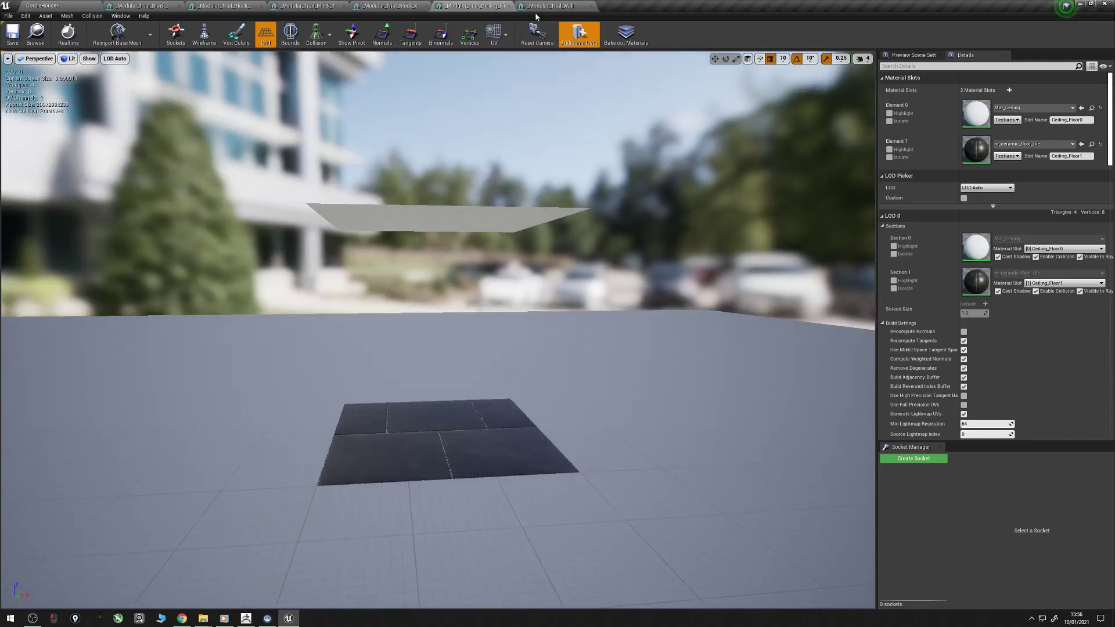
{"action": "left_click", "coordinate": [552, 6]}
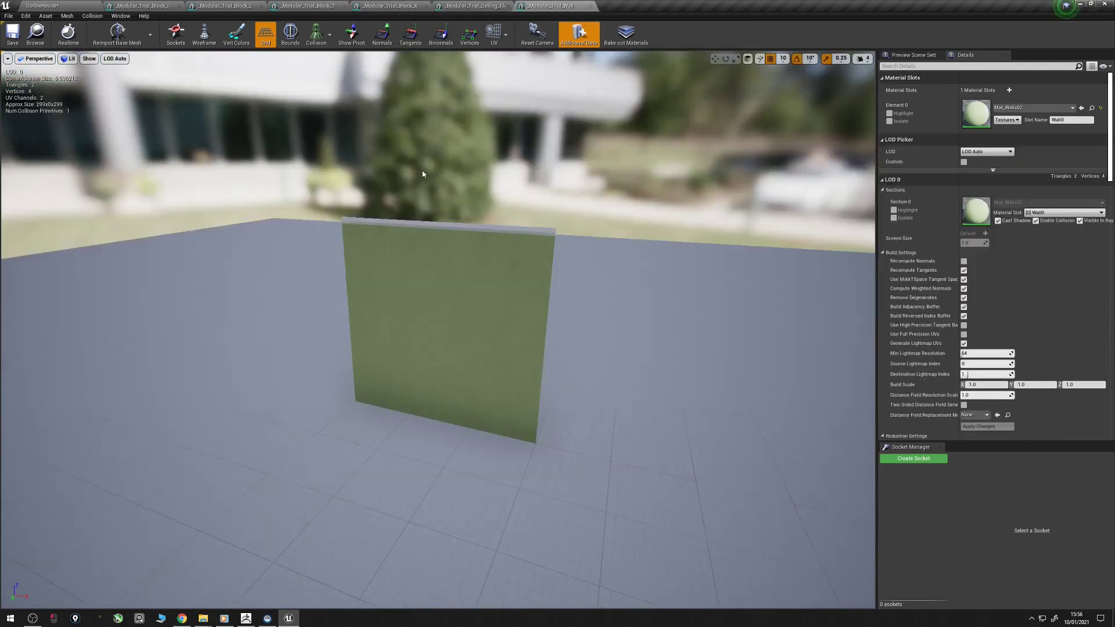
{"action": "left_click", "coordinate": [64, 7]}
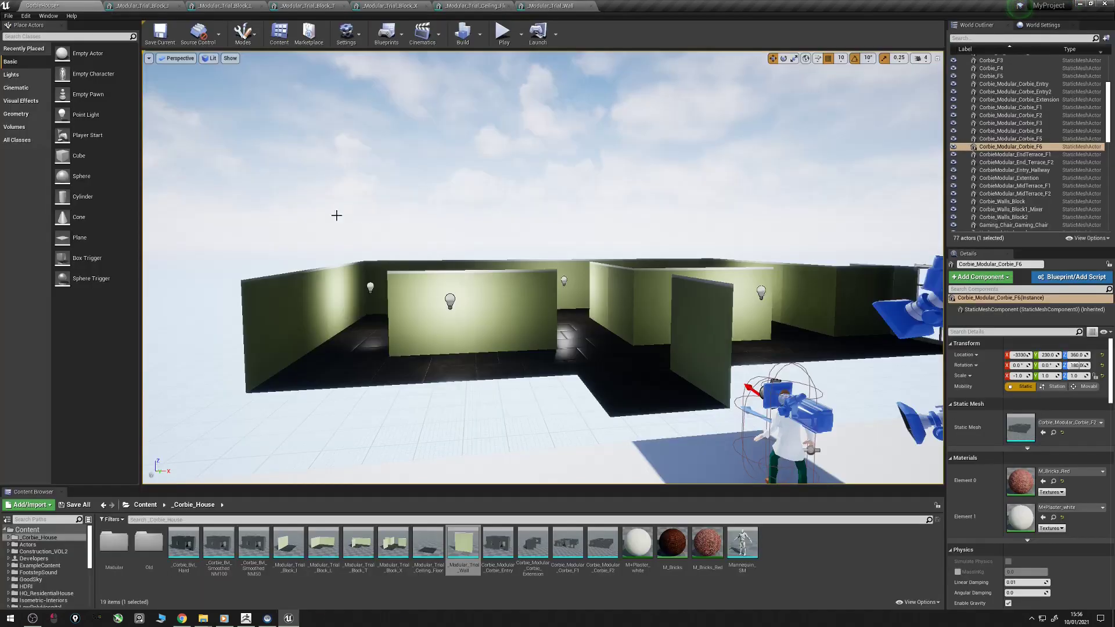
{"action": "key", "text": "w"}
{"action": "right_click_drag", "start_coordinate": [405, 252], "coordinate": [464, 276]}
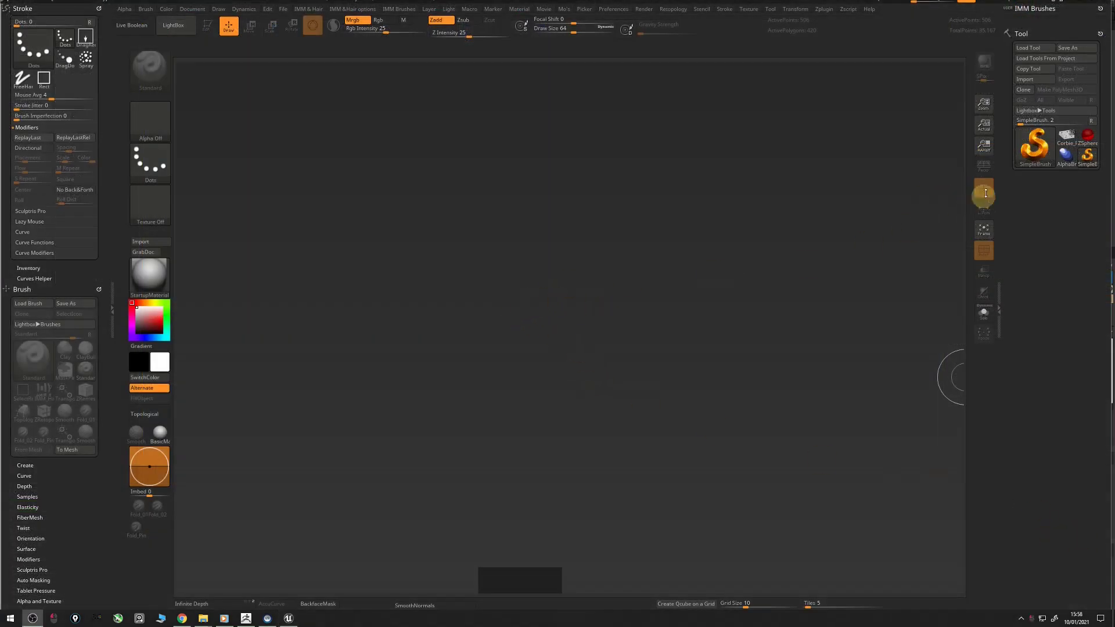
In ZBrush, choose the PolyMesh3D star, draw it at the centre of the canvas, and make it editable
{"action": "left_click", "coordinate": [1034, 162]}
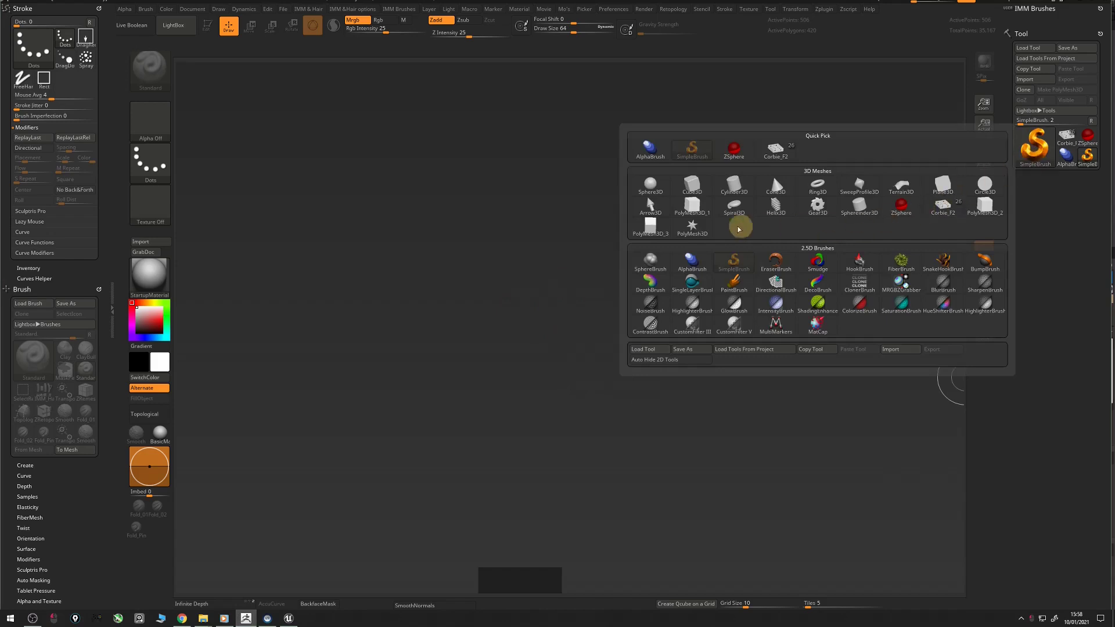
{"action": "left_click", "coordinate": [692, 226]}
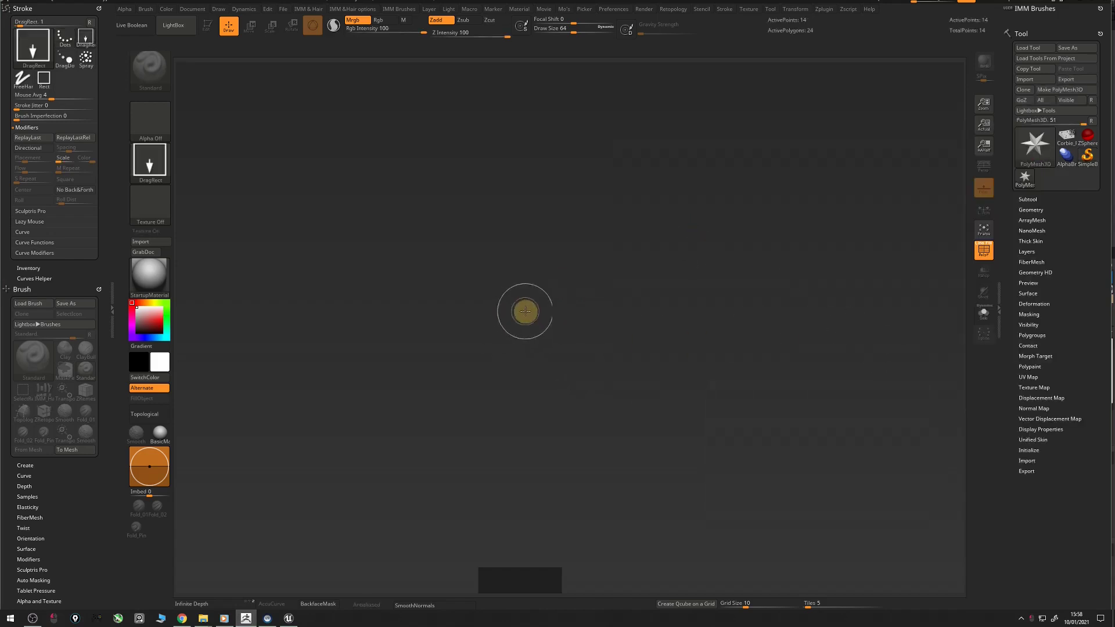
{"action": "mouse_move", "coordinate": [522, 311]}
{"action": "left_mouse_down"}
{"action": "mouse_move", "coordinate": [545, 405]}
{"action": "mouse_move", "coordinate": [576, 398]}
{"action": "left_mouse_up"}
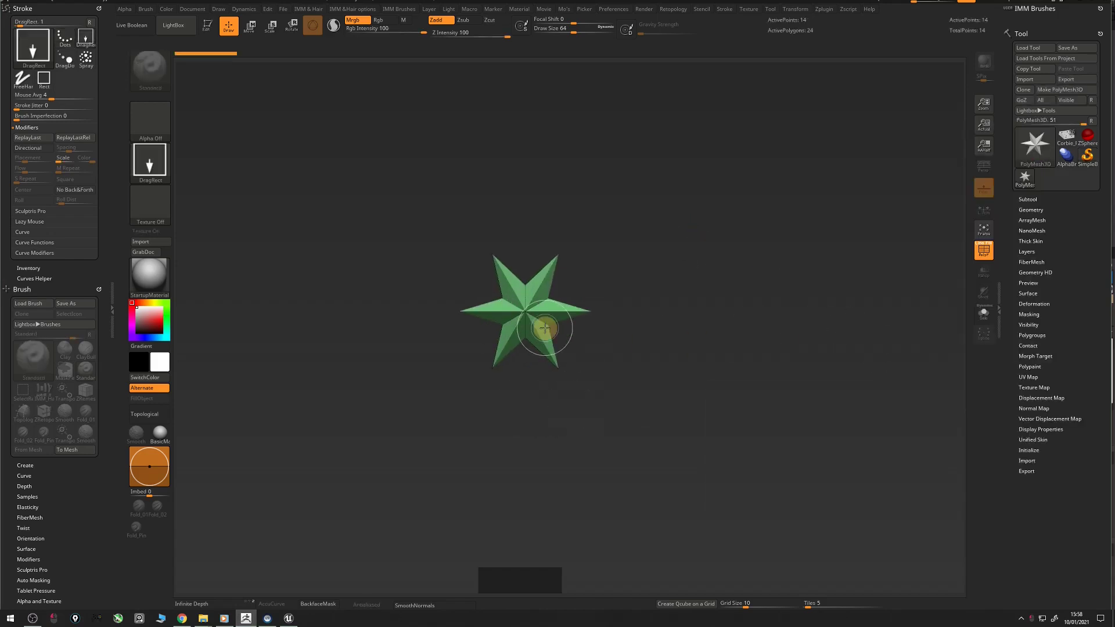
{"action": "key", "text": "t"}
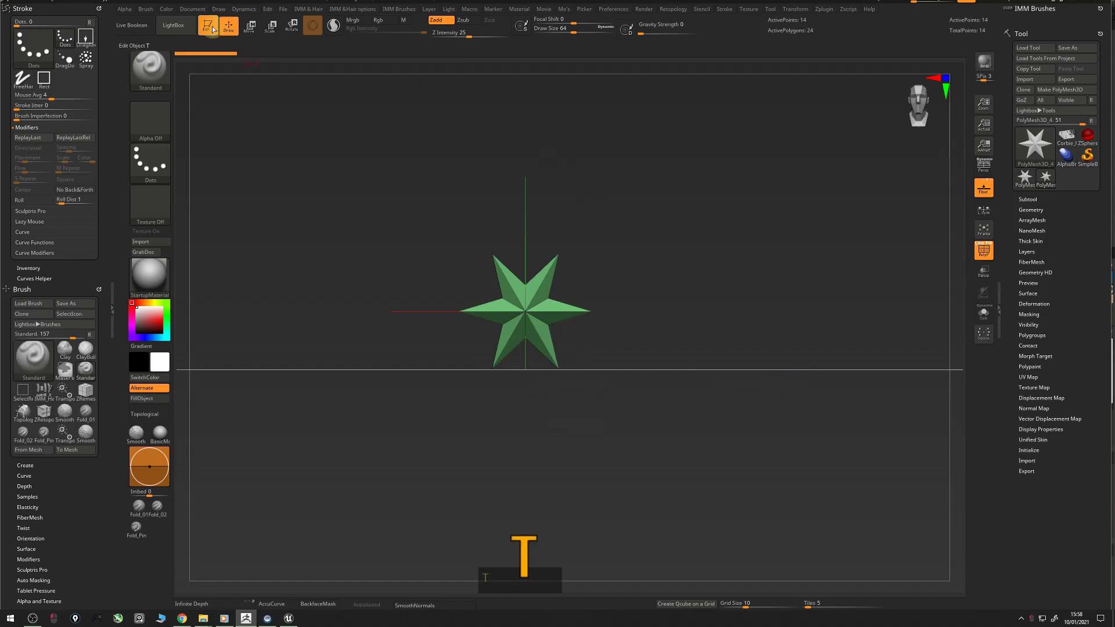
Initialize the mesh as a QCube with X, Y and Z resolution 1, and unify its size
{"action": "left_click", "coordinate": [1029, 450]}
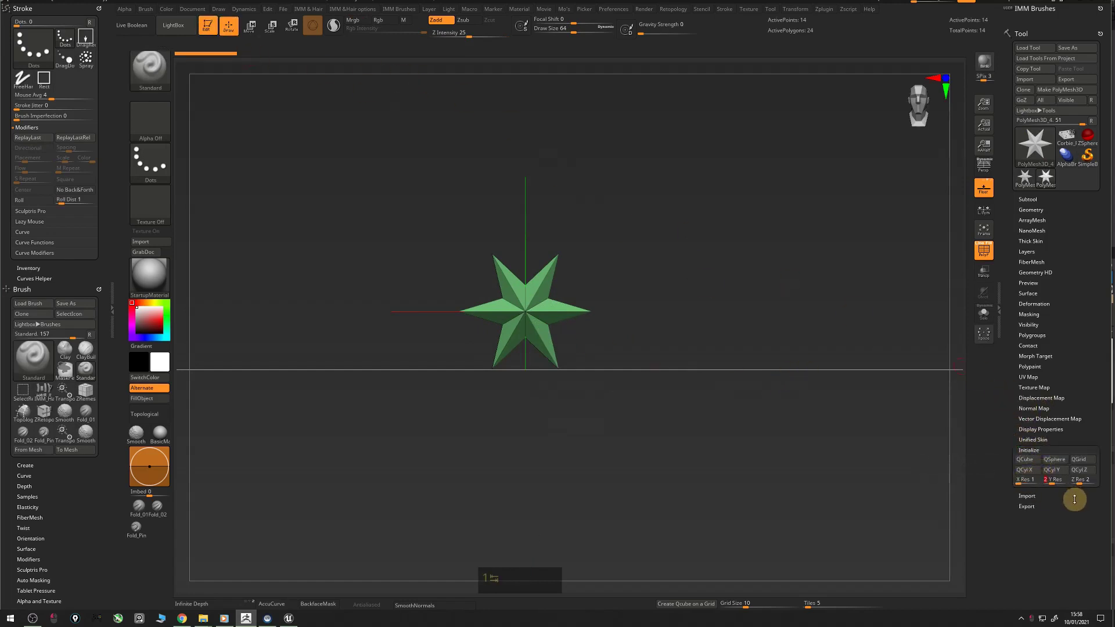
{"action": "left_click", "coordinate": [1025, 462]}
{"action": "mouse_move", "coordinate": [689, 358]}
{"action": "left_mouse_down"}
{"action": "mouse_move", "coordinate": [644, 339]}
{"action": "mouse_move", "coordinate": [652, 361]}
{"action": "mouse_move", "coordinate": [706, 363]}
{"action": "left_mouse_up"}
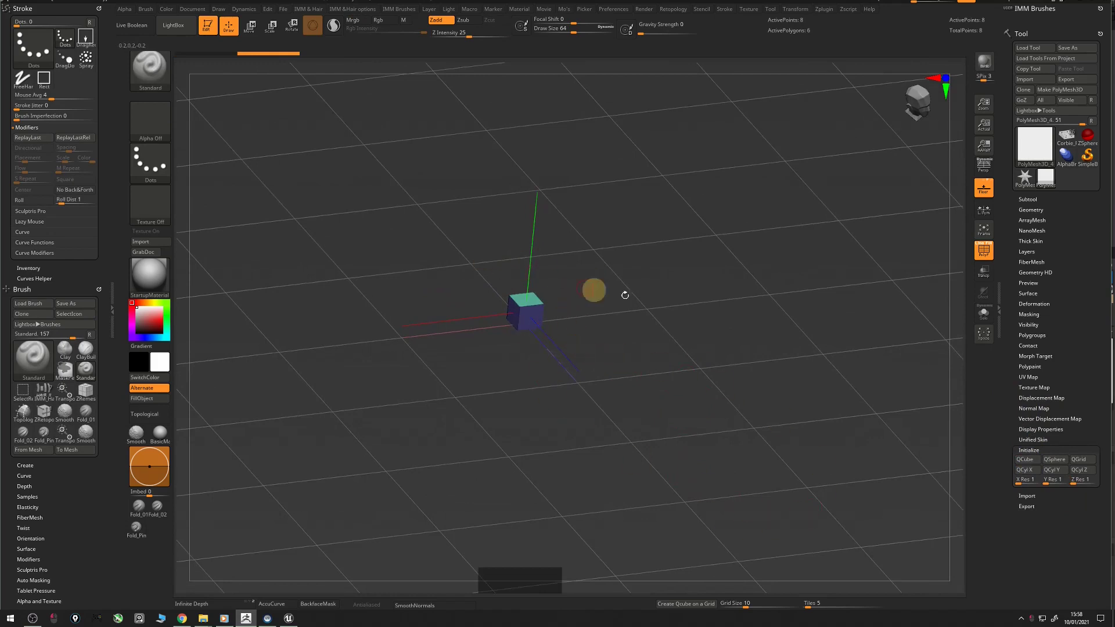
{"action": "left_click", "coordinate": [1033, 304]}
{"action": "left_click", "coordinate": [1039, 312]}
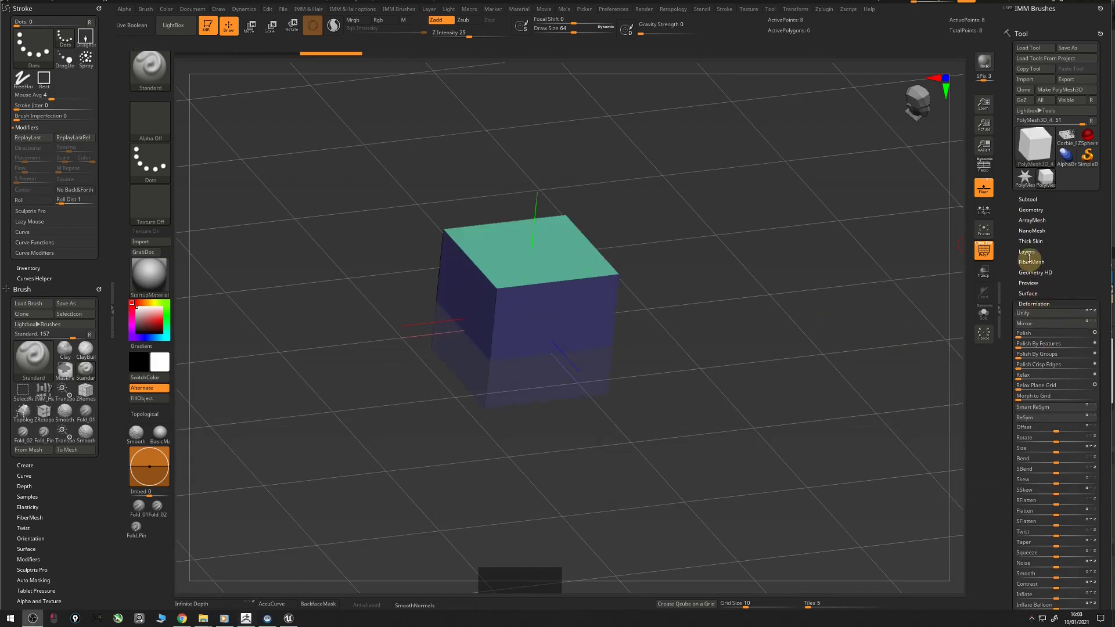
Set the cube's XYZ size to 2 in its geometry settings
{"action": "left_click", "coordinate": [1031, 209]}
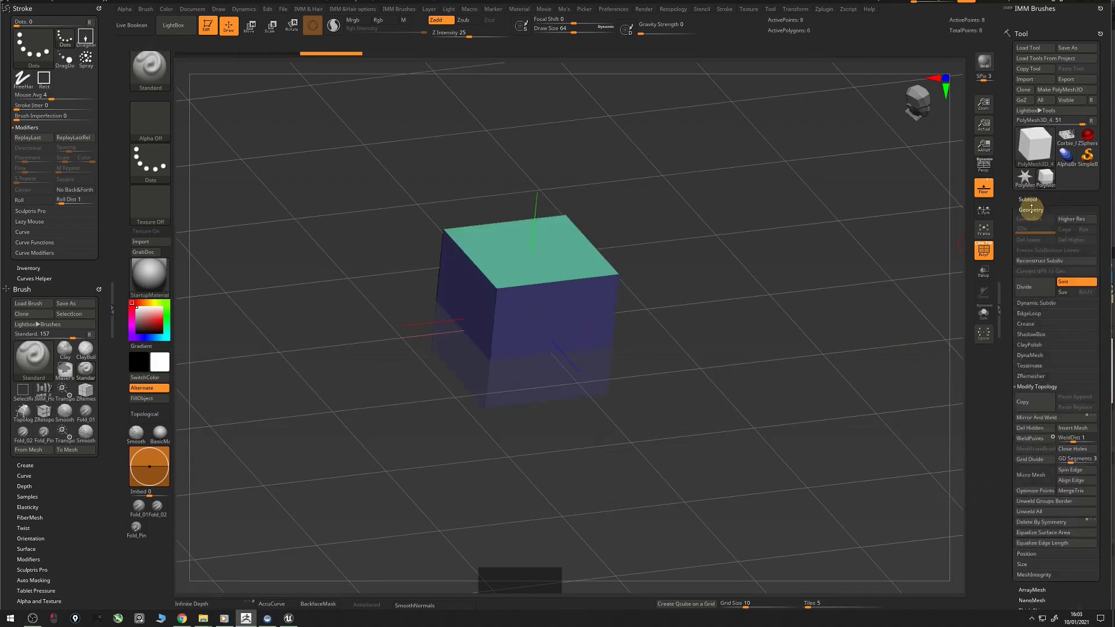
{"action": "left_click", "coordinate": [1036, 387]}
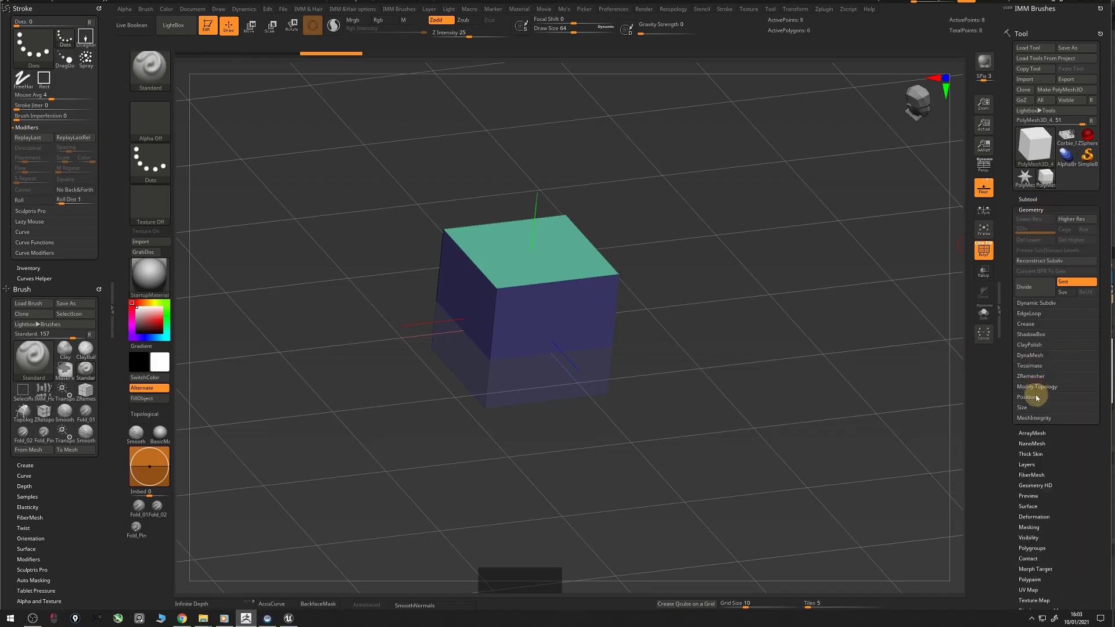
{"action": "left_click", "coordinate": [1023, 408]}
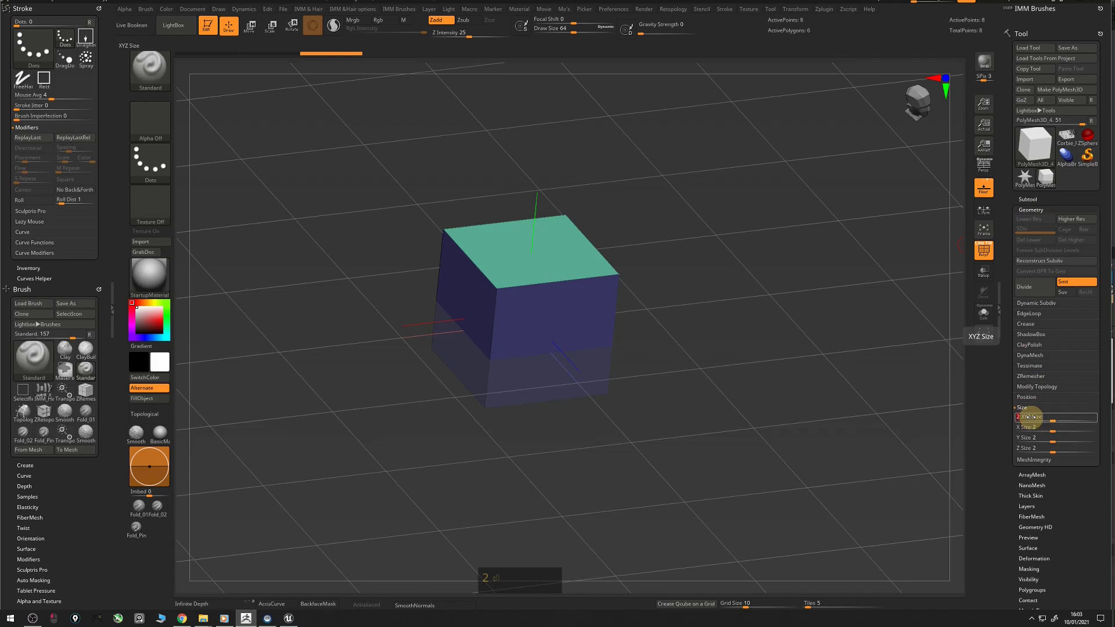
{"action": "left_click_drag", "start_coordinate": [698, 230], "coordinate": [669, 283]}
{"action": "mouse_move", "coordinate": [475, 398]}
{"action": "left_mouse_down"}
{"action": "mouse_move", "coordinate": [455, 416]}
{"action": "mouse_move", "coordinate": [468, 415]}
{"action": "left_mouse_up"}
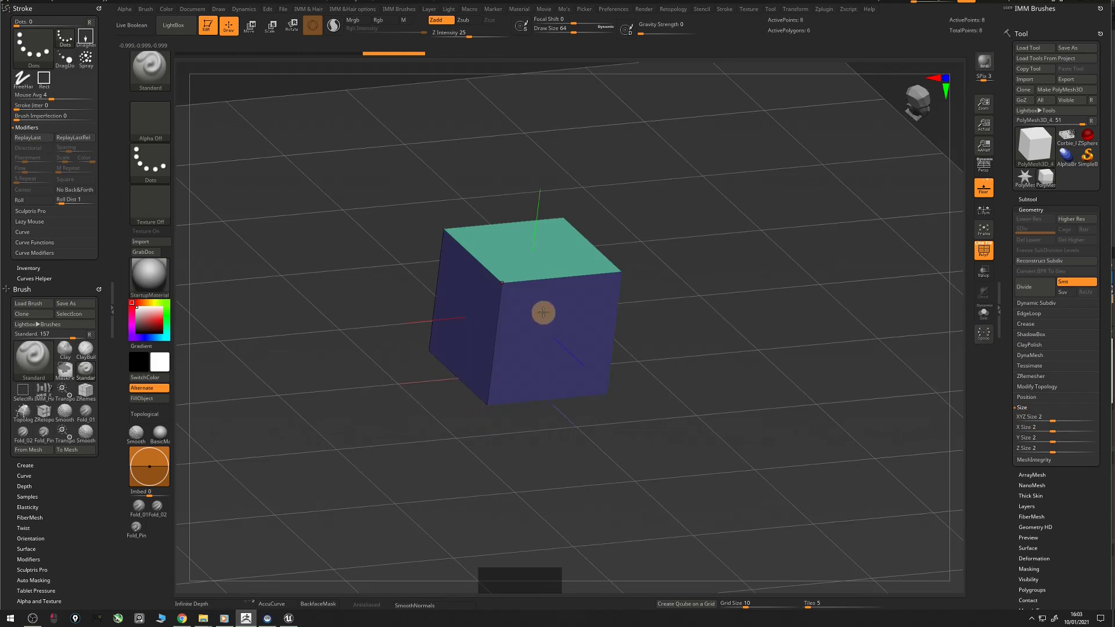
Activate the Move gizmo, place its pivot on the cube's lower front corner vertex, and reset its orientation
{"action": "key", "text": "w"}
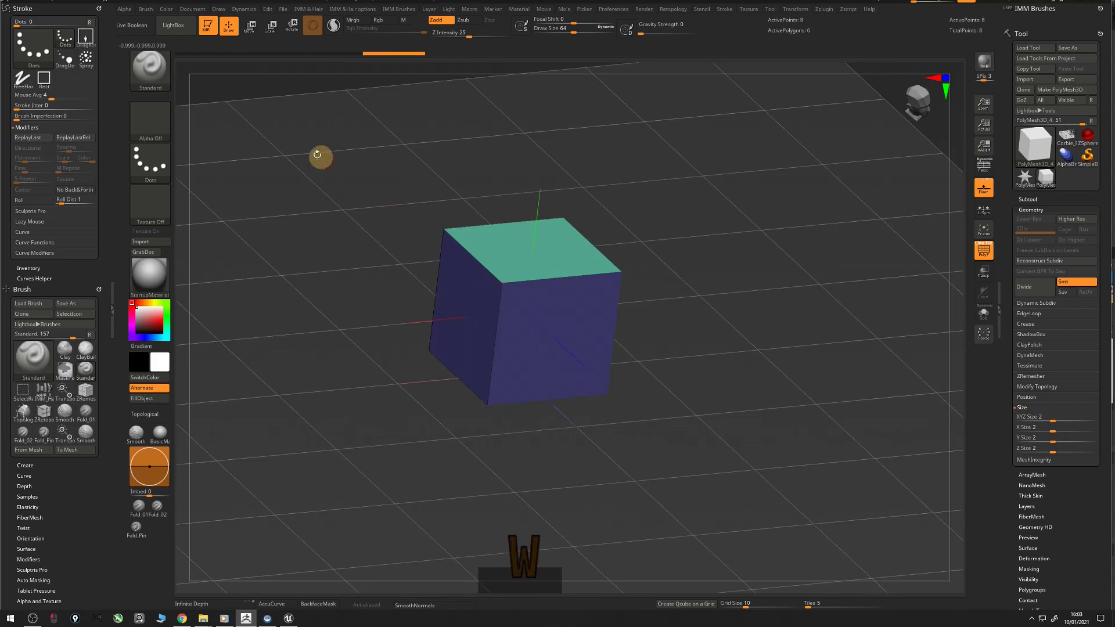
{"action": "left_click", "coordinate": [252, 26]}
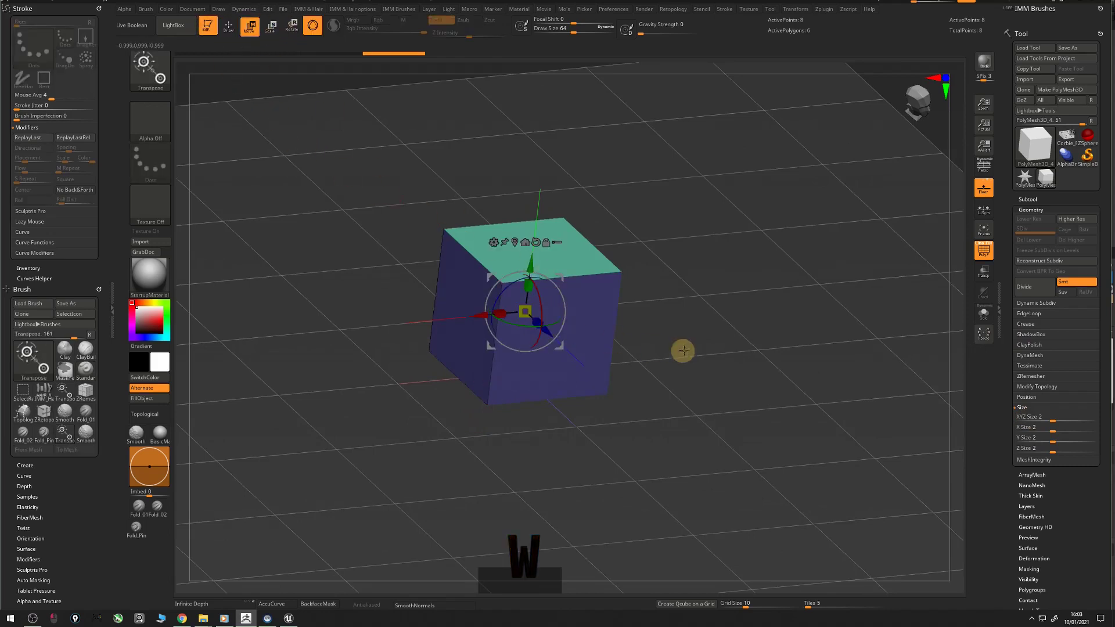
{"action": "left_click_drag", "start_coordinate": [683, 351], "coordinate": [642, 351]}
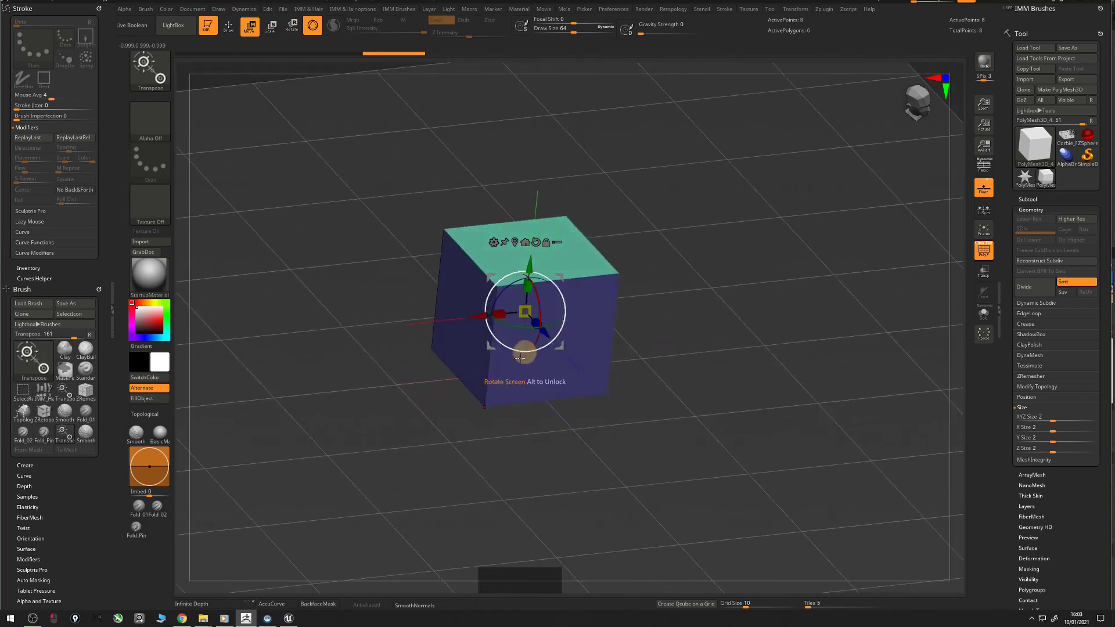
{"action": "left_click", "coordinate": [486, 408], "text": "alt"}
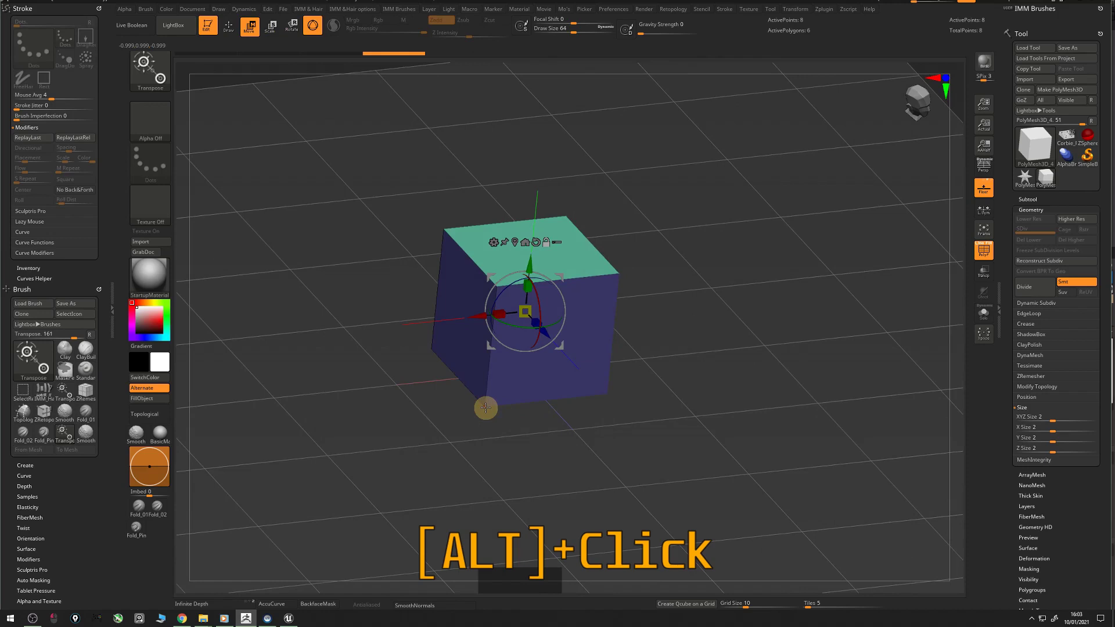
{"action": "left_click", "coordinate": [486, 408], "text": "alt"}
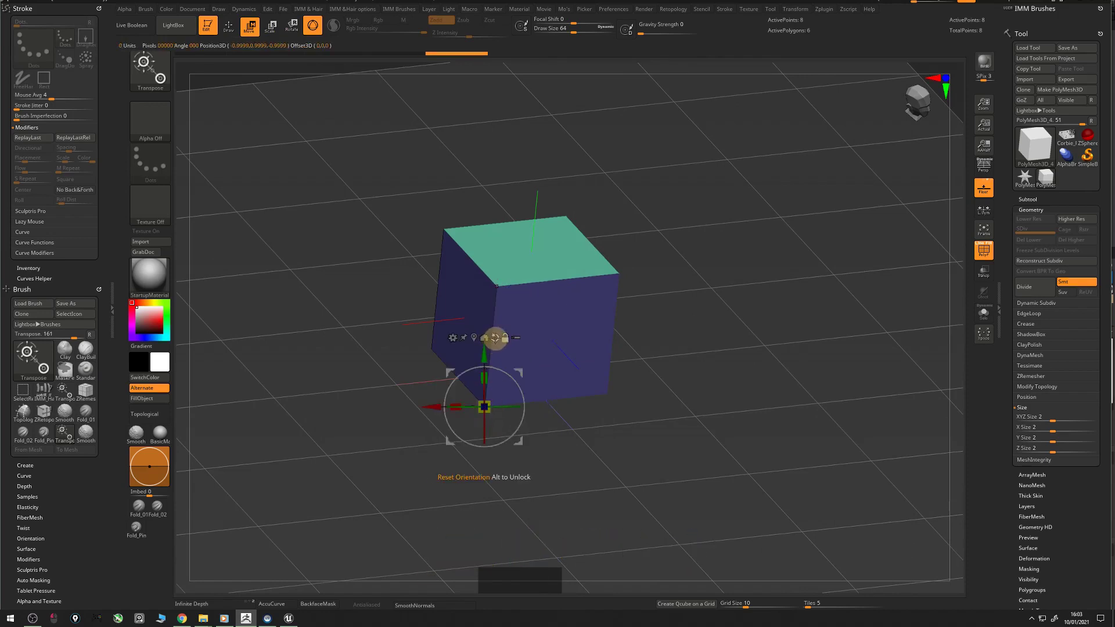
{"action": "left_click", "coordinate": [496, 338]}
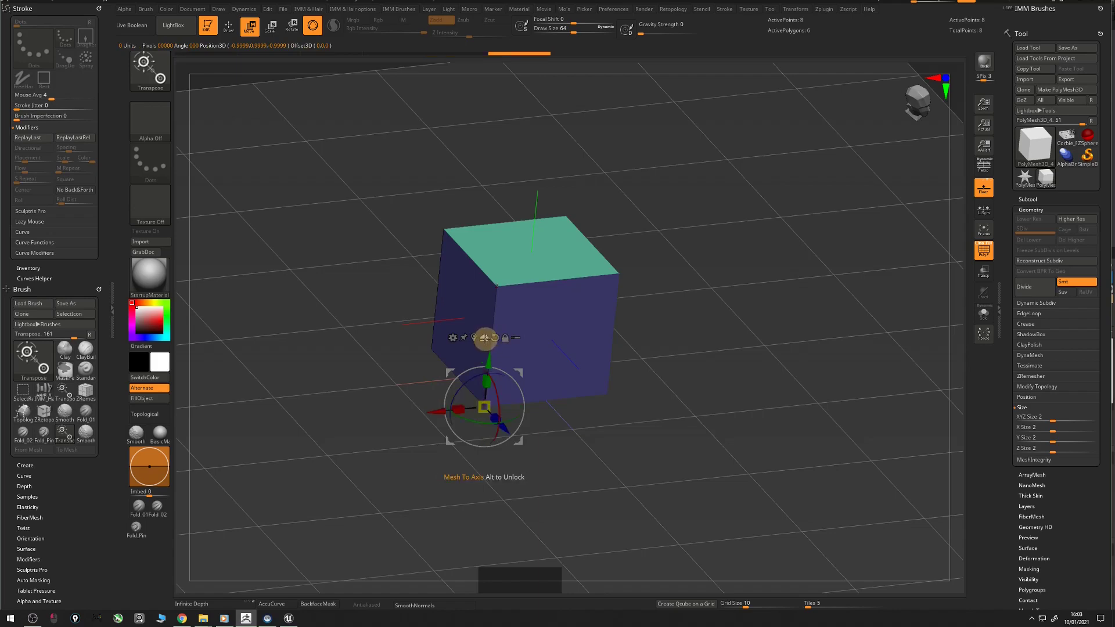
Apply Mesh To Axis to place the cube's chosen corner at the world origin
{"action": "left_click", "coordinate": [485, 338]}
{"action": "left_click_drag", "start_coordinate": [639, 333], "coordinate": [954, 376]}
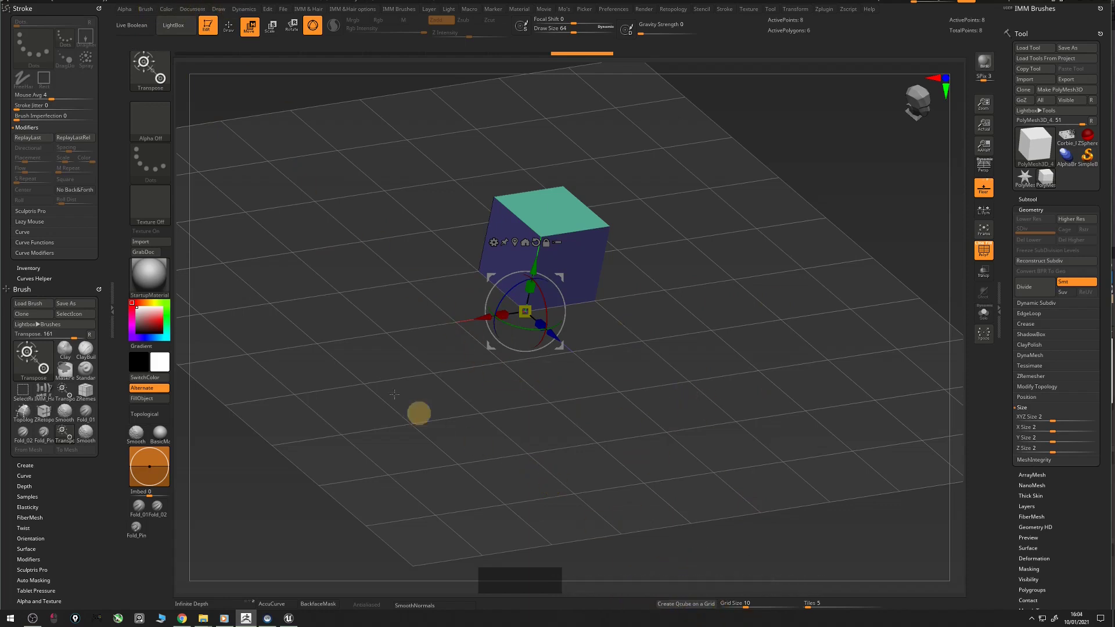
{"action": "left_click", "coordinate": [218, 10]}
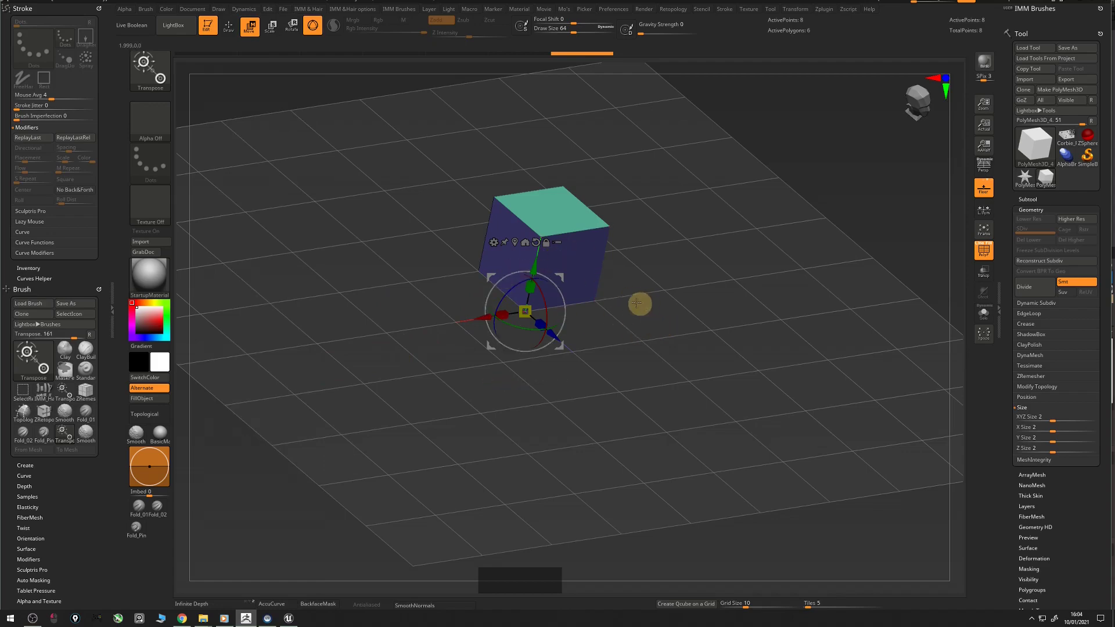
{"action": "left_click_drag", "start_coordinate": [636, 304], "coordinate": [1002, 346]}
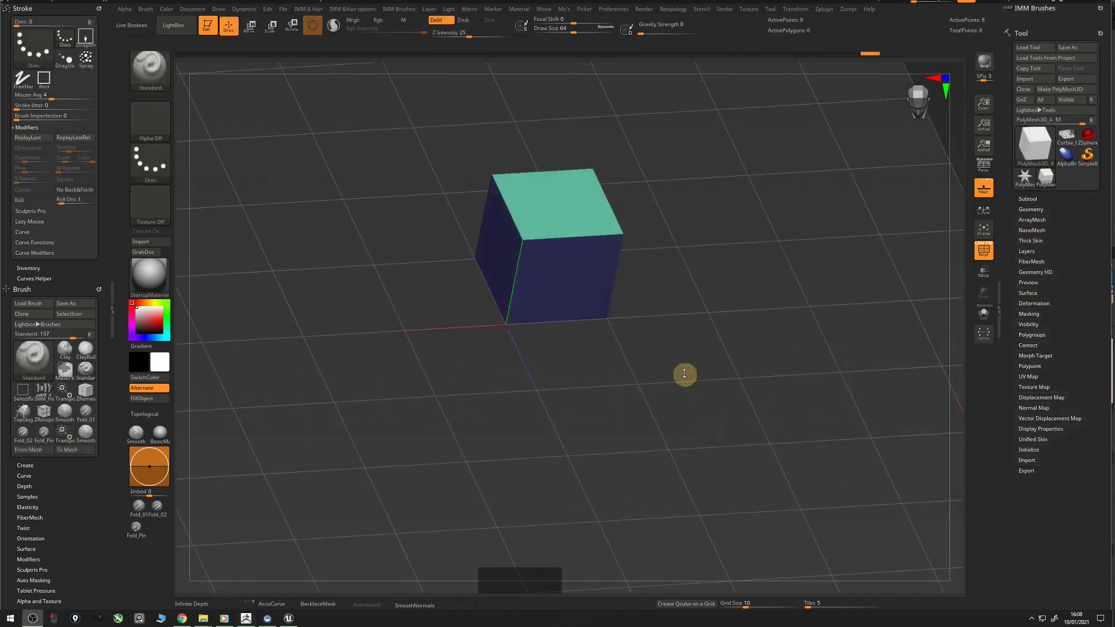
Dock the Zplugin palette in the tray above the Stroke palette
{"action": "left_click", "coordinate": [824, 10]}
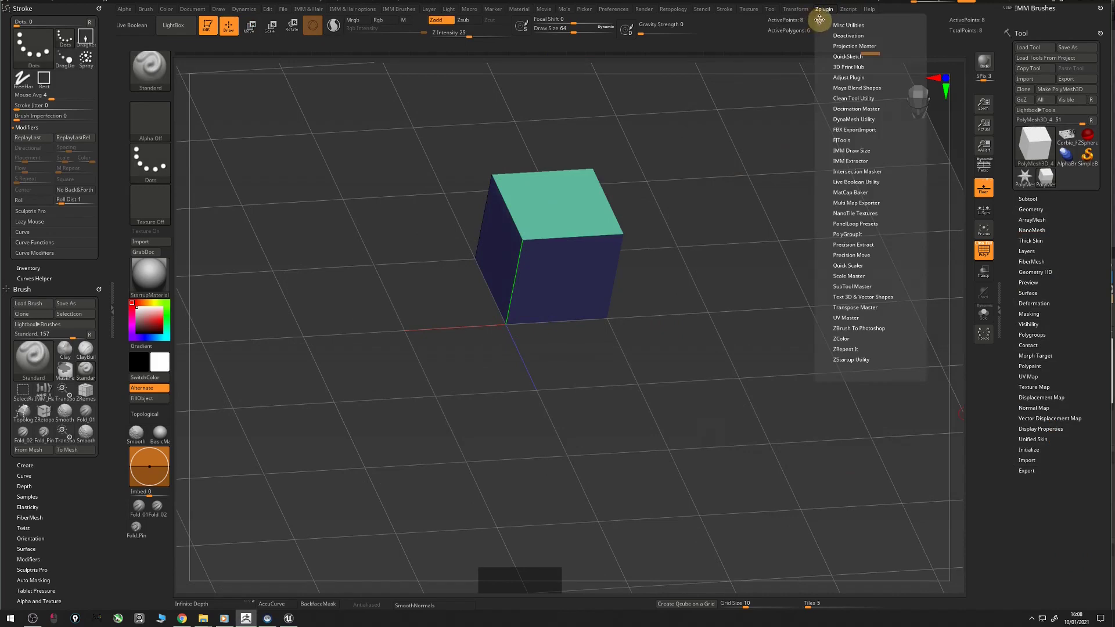
{"action": "left_click_drag", "start_coordinate": [38, 9], "coordinate": [35, 12]}
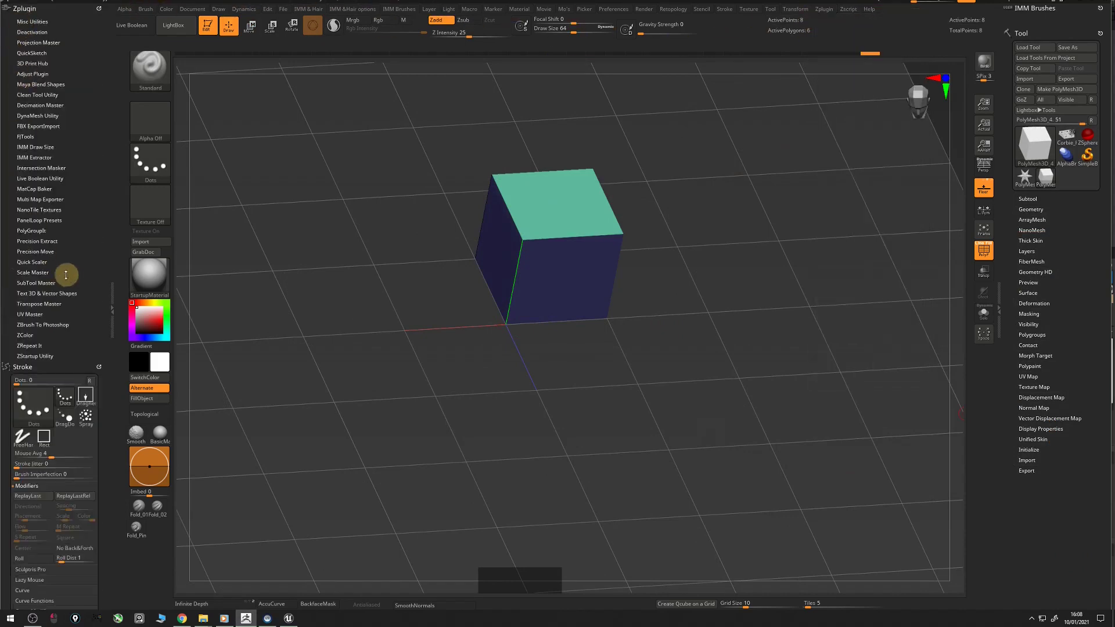
Unwrap the cube with UV Master and check its UV map size settings
{"action": "left_click", "coordinate": [56, 316]}
{"action": "left_click", "coordinate": [41, 339]}
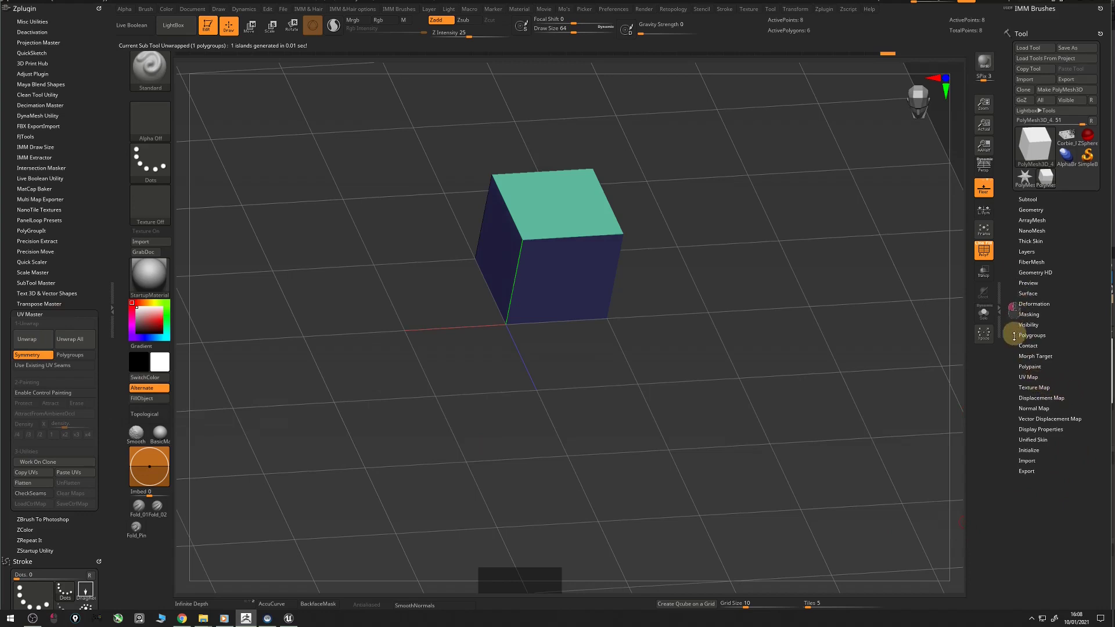
{"action": "left_click", "coordinate": [1033, 377]}
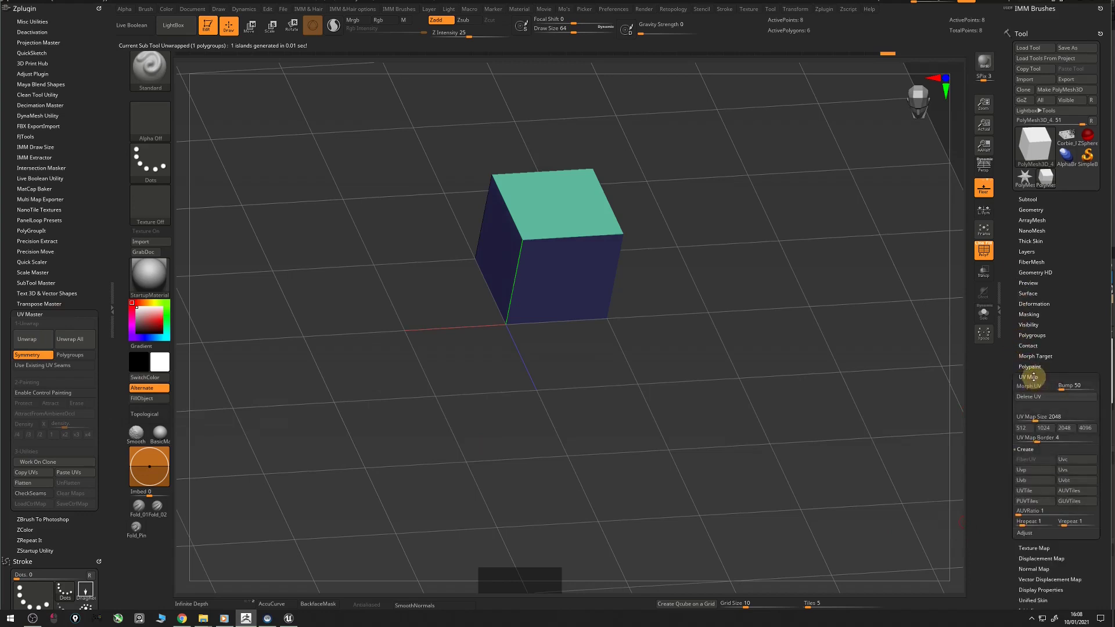
{"action": "left_click", "coordinate": [1047, 417]}
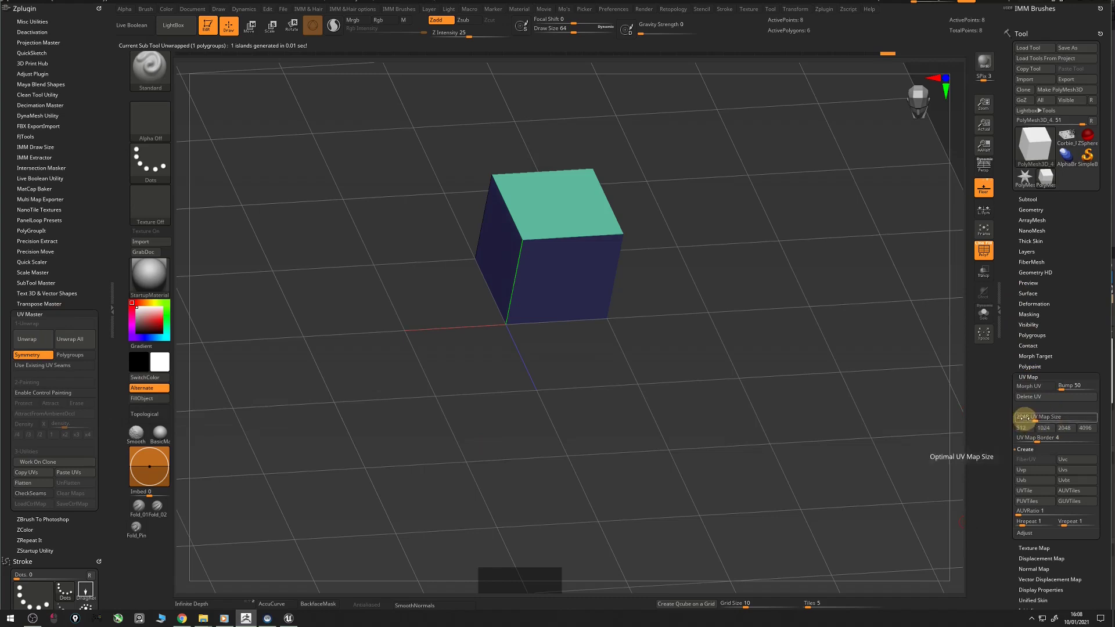
{"action": "left_click", "coordinate": [1073, 483]}
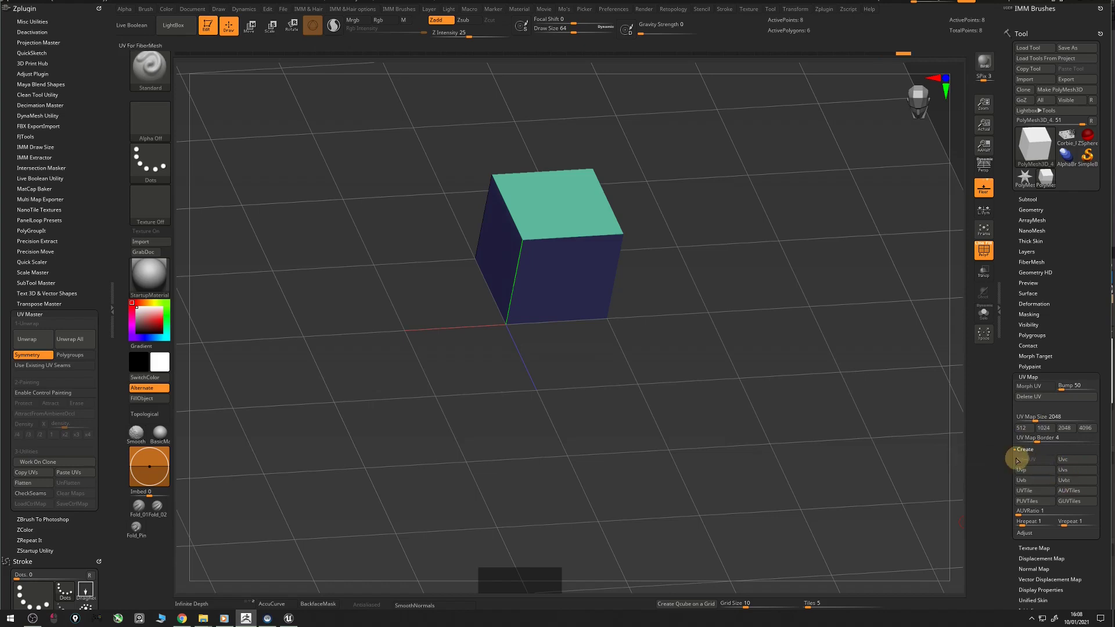
Assign Texture 19 as the cube's texture map to preview the unwrapped UVs
{"action": "left_click", "coordinate": [1028, 547]}
{"action": "left_click", "coordinate": [1033, 414]}
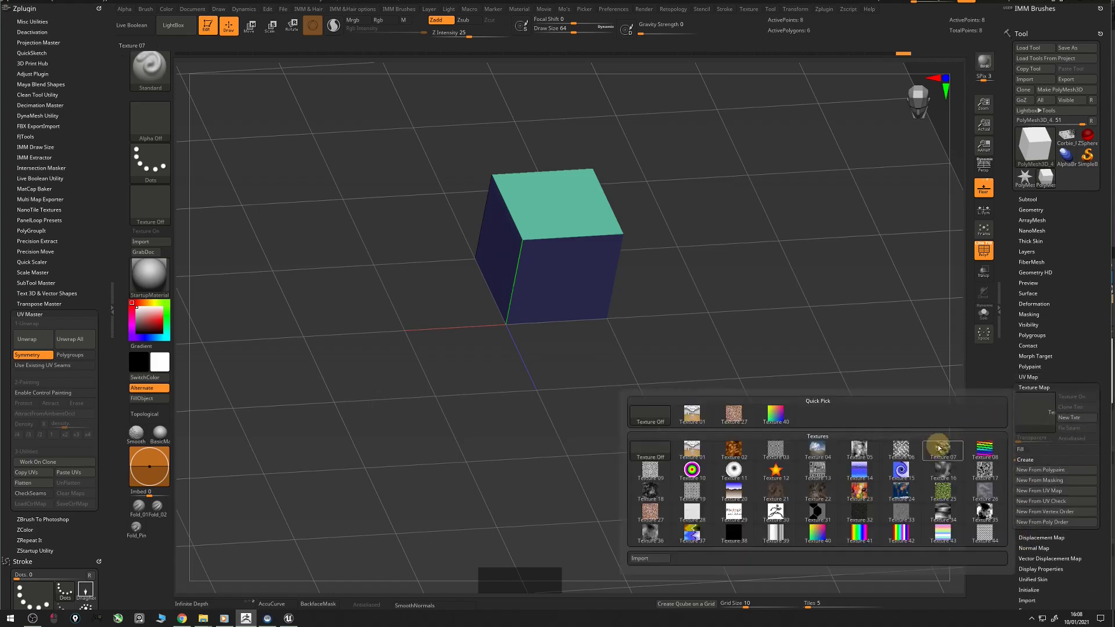
{"action": "left_click", "coordinate": [692, 496]}
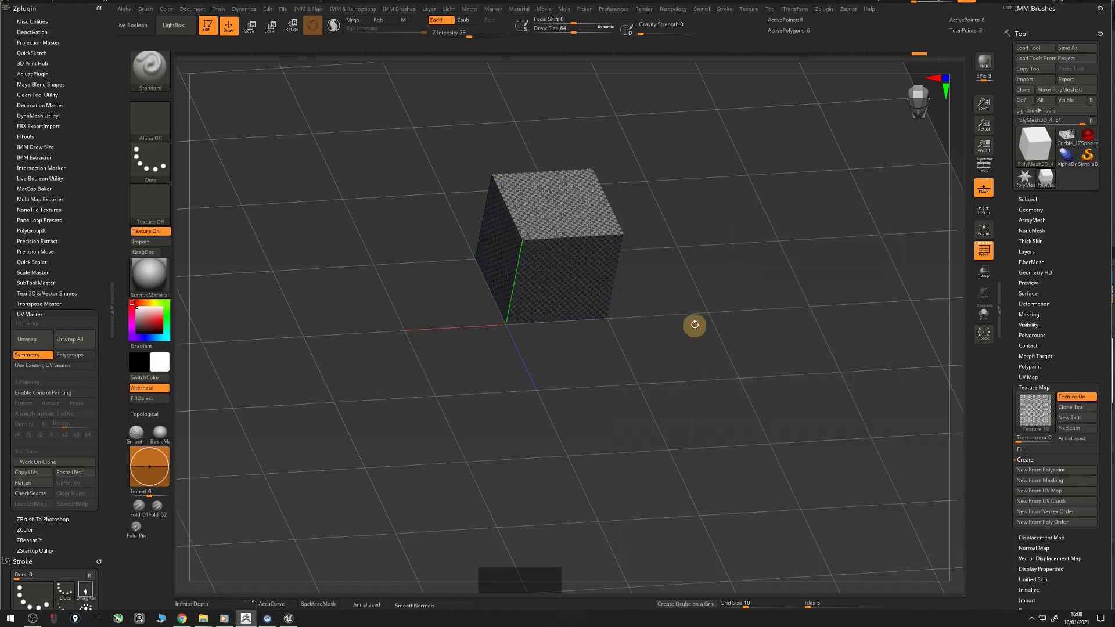
Flip the cube's normals in the display properties so its inner faces show like a room
{"action": "left_click_drag", "start_coordinate": [697, 251], "coordinate": [816, 377], "text": "alt"}
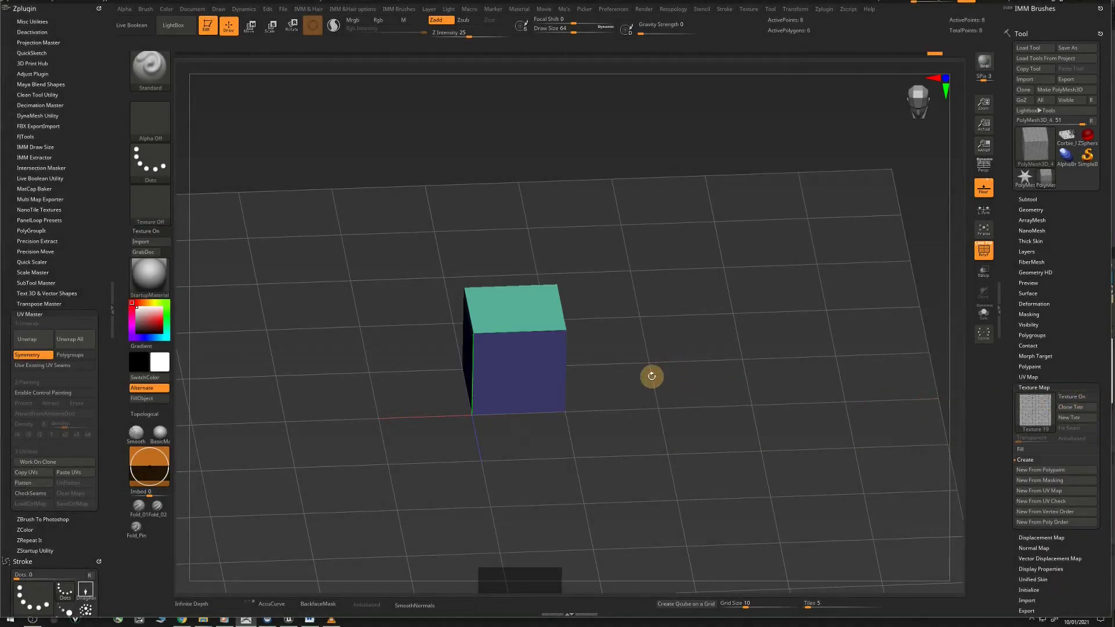
{"action": "left_click_drag", "start_coordinate": [631, 367], "coordinate": [633, 373]}
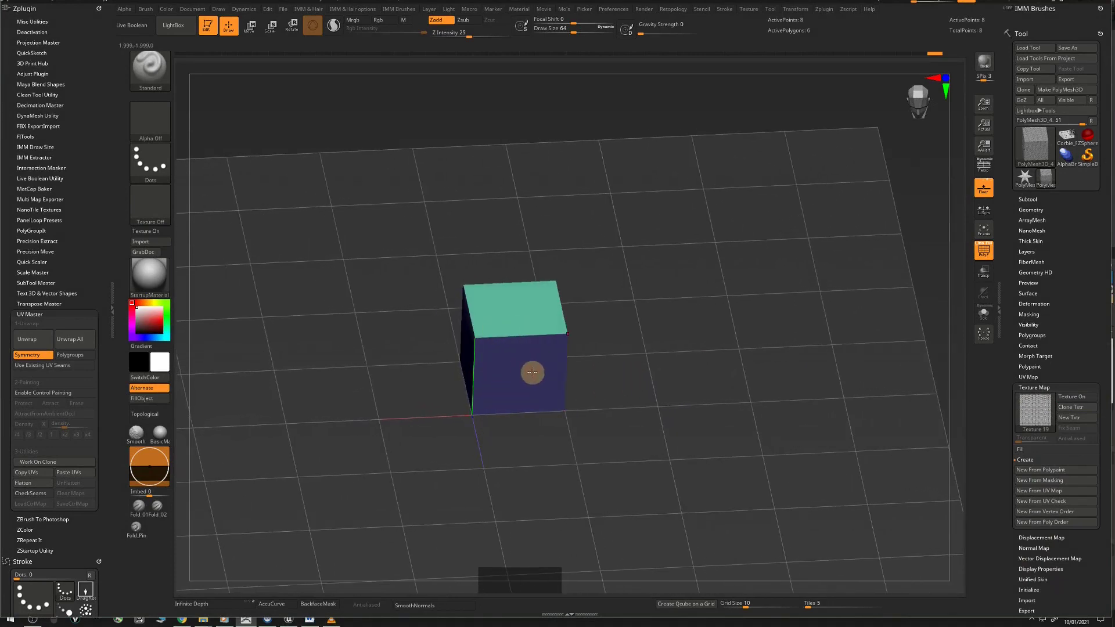
{"action": "right_click_drag", "start_coordinate": [521, 389], "coordinate": [534, 327]}
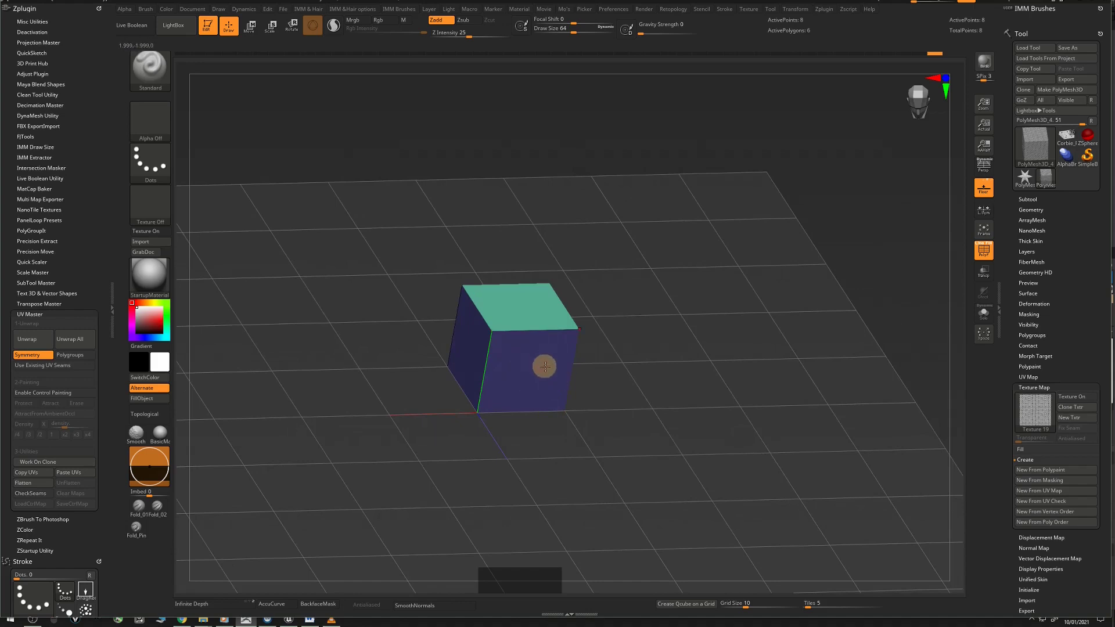
{"action": "left_click_drag", "start_coordinate": [1008, 491], "coordinate": [1003, 408]}
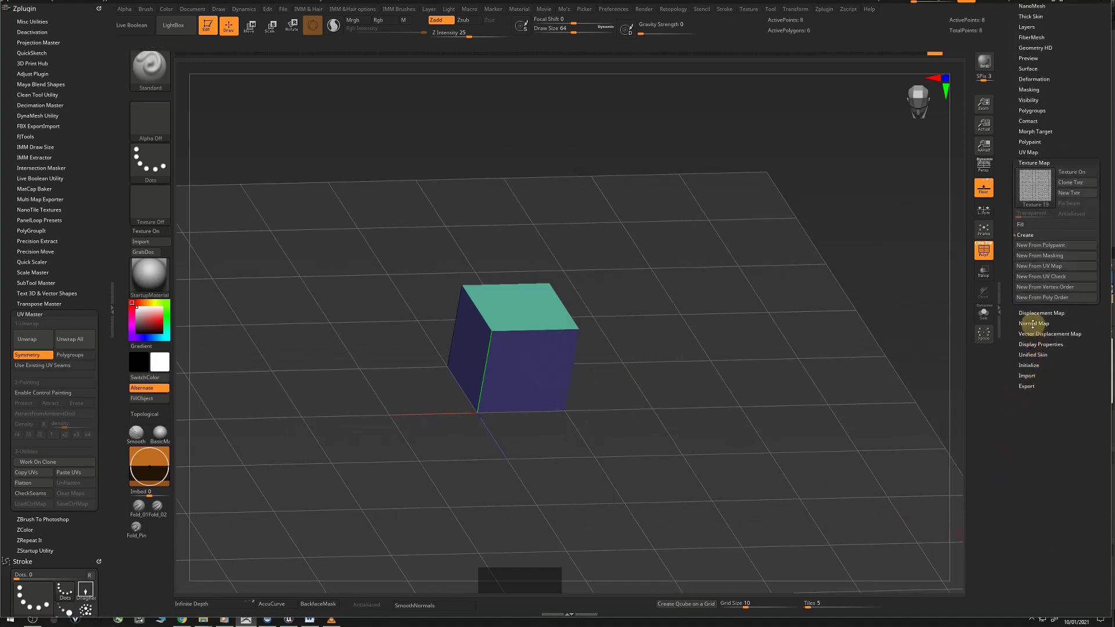
{"action": "left_click", "coordinate": [1040, 343]}
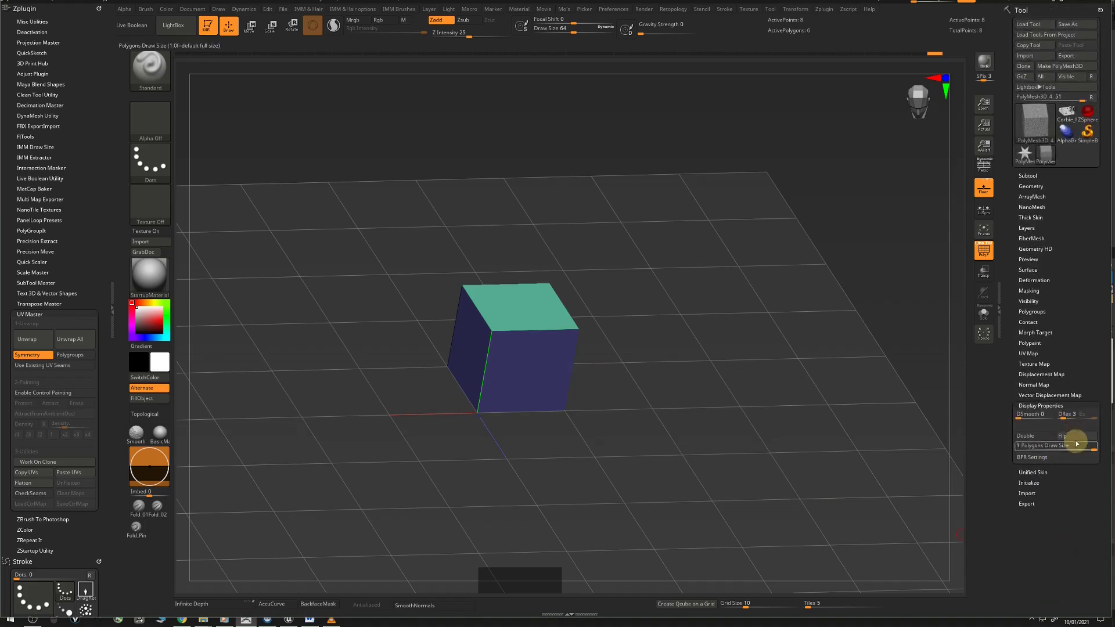
{"action": "left_click", "coordinate": [1074, 437]}
{"action": "left_click_drag", "start_coordinate": [667, 378], "coordinate": [642, 403]}
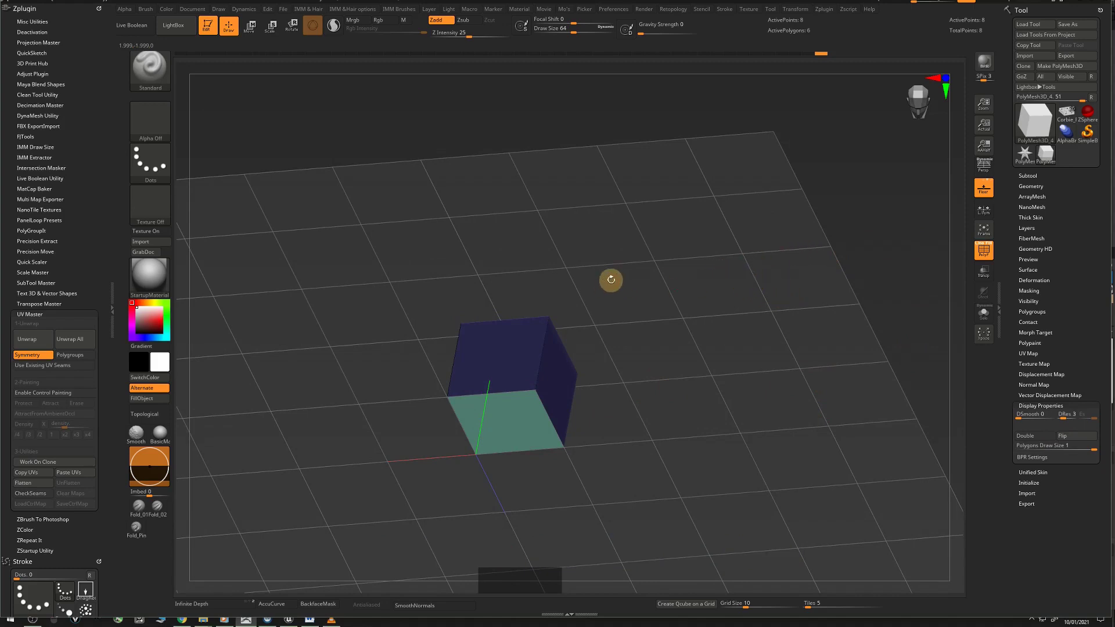
{"action": "key", "text": "ctrl+shift+2"}
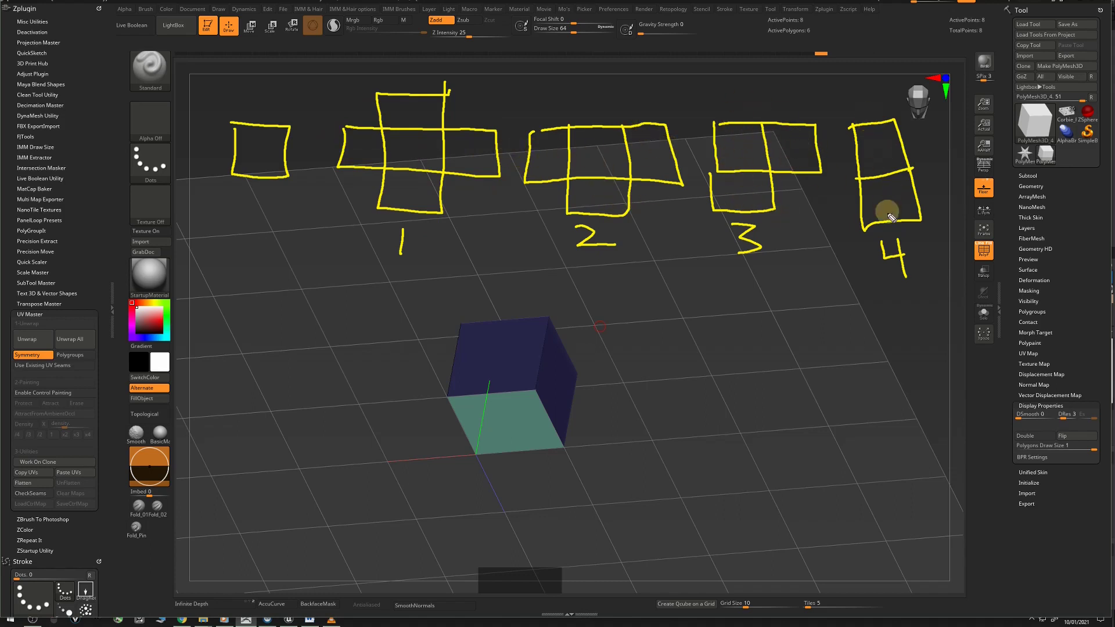
{"action": "key", "text": "ctrl+shift"}
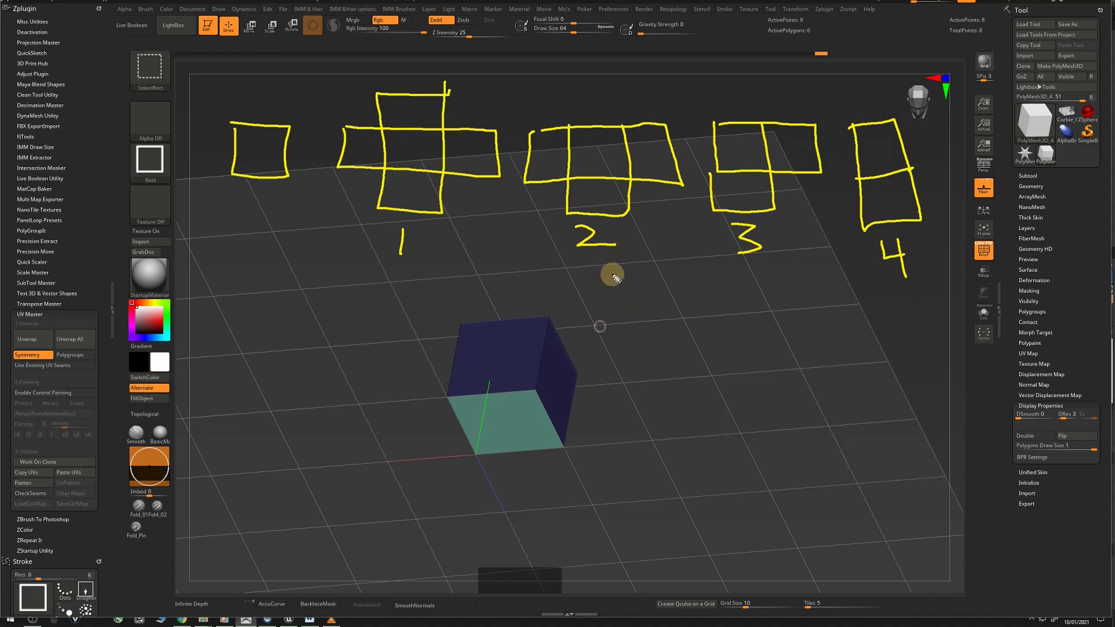
{"action": "key", "text": "Escape"}
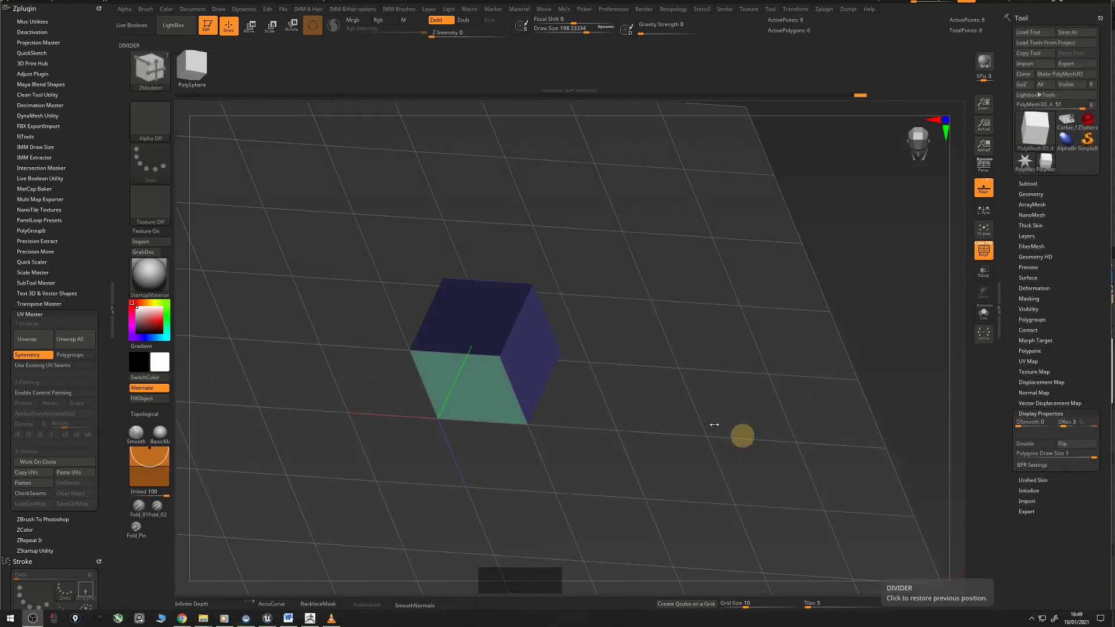
In a view snapped straight onto the grid, copy the cube 2 units along Z to each side and place another copy on the original's position
{"action": "left_click_drag", "start_coordinate": [668, 397], "coordinate": [629, 405], "text": "shift"}
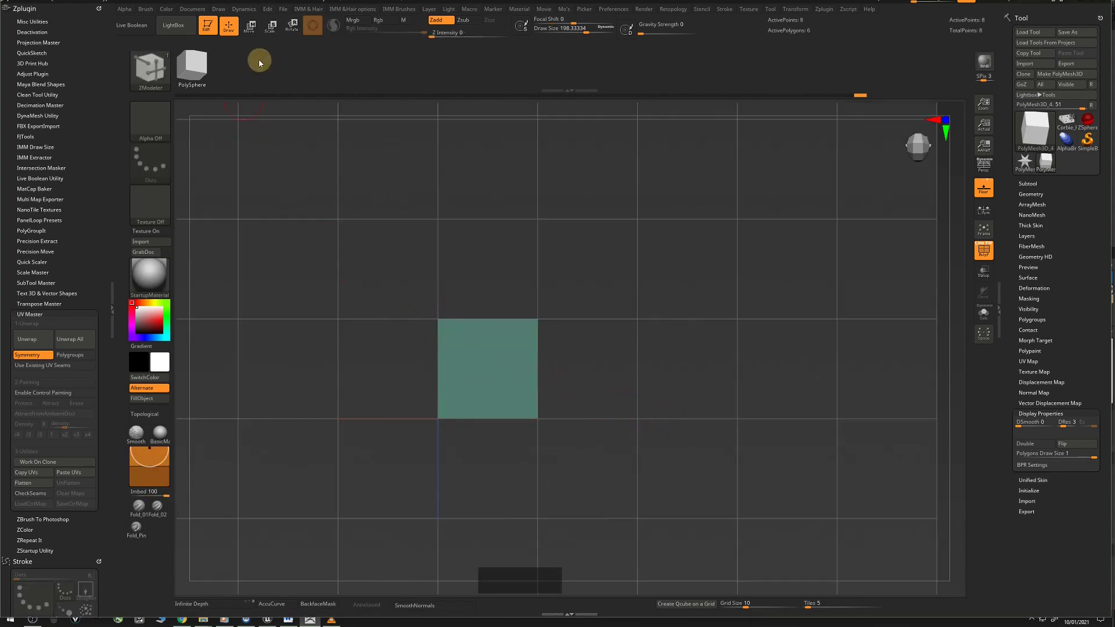
{"action": "left_click", "coordinate": [252, 36]}
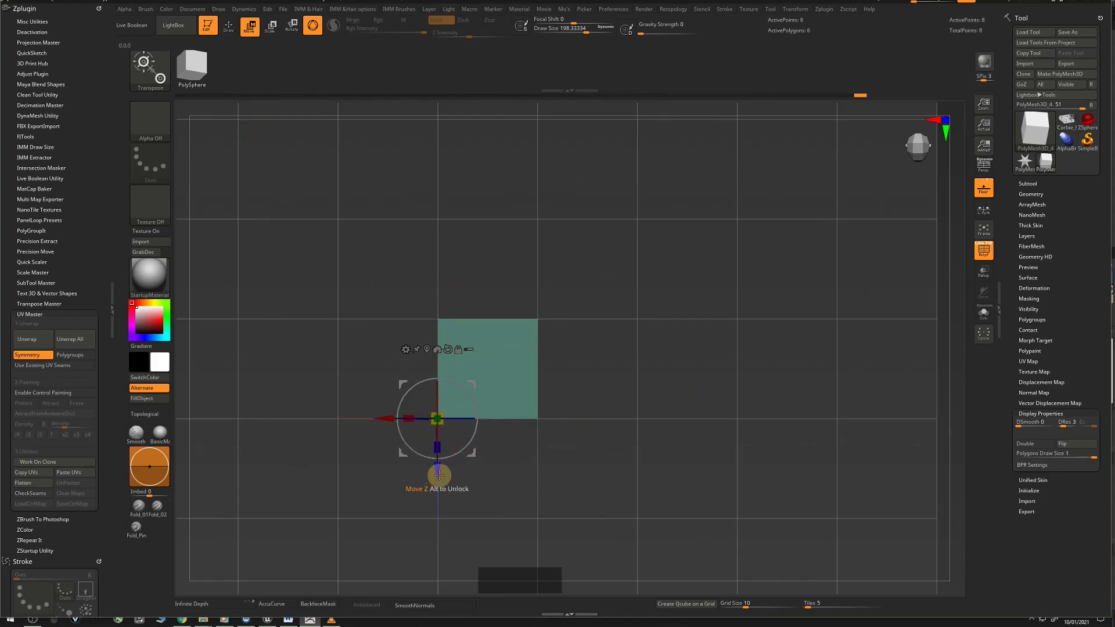
{"action": "key", "text": "ctrl+shift"}
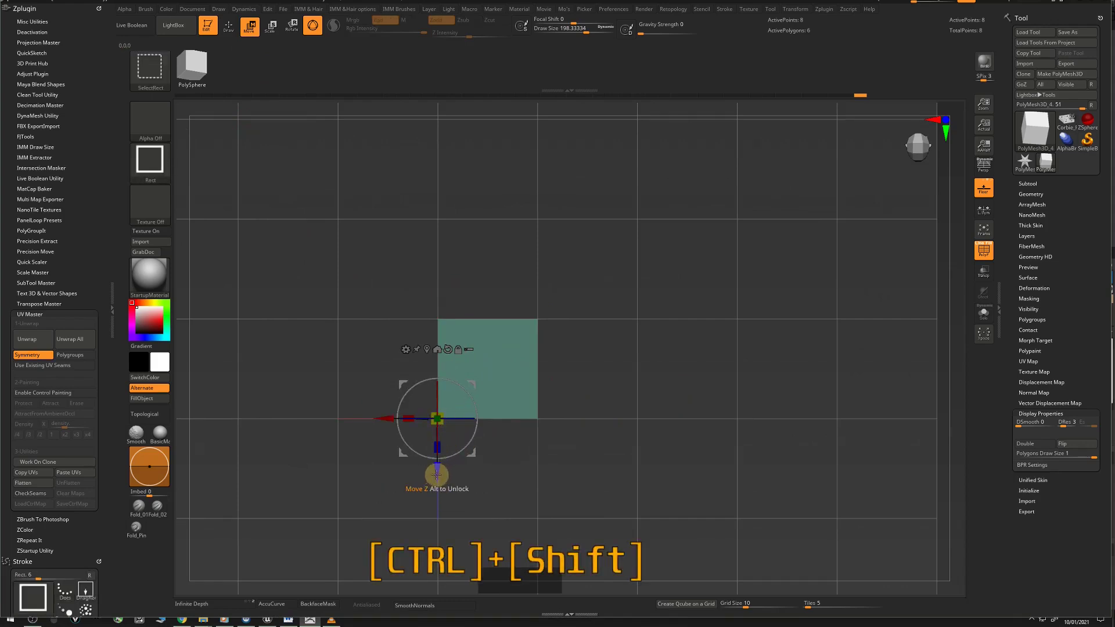
{"action": "left_click_drag", "start_coordinate": [437, 475], "coordinate": [447, 374], "text": "ctrl"}
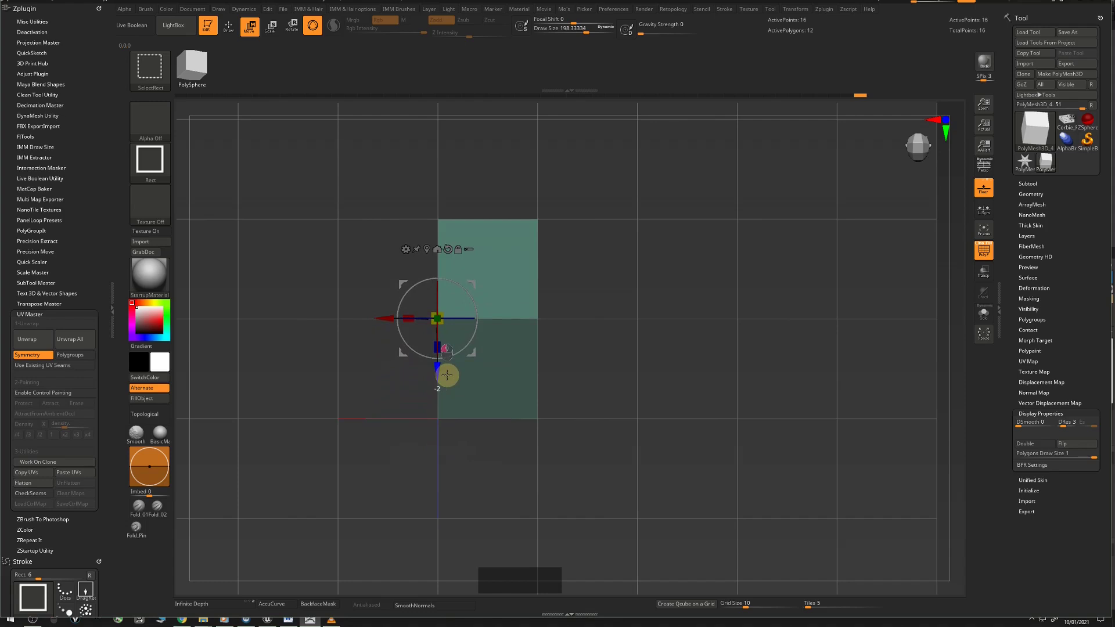
{"action": "left_click_drag", "start_coordinate": [446, 375], "coordinate": [461, 570], "text": "ctrl"}
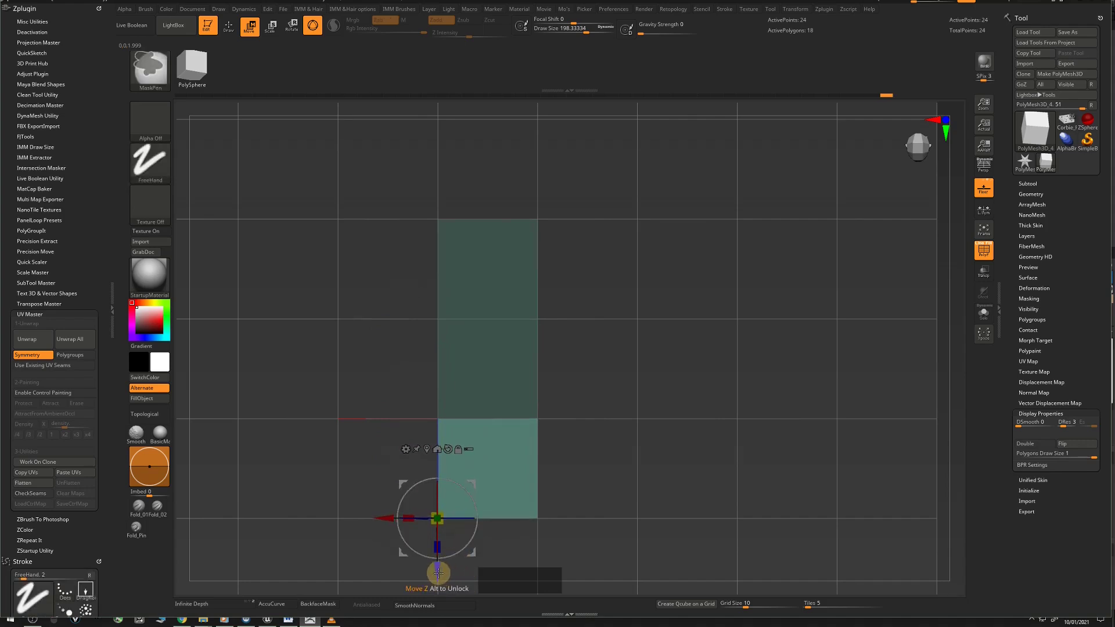
{"action": "left_click_drag", "start_coordinate": [438, 573], "coordinate": [450, 468], "text": "ctrl"}
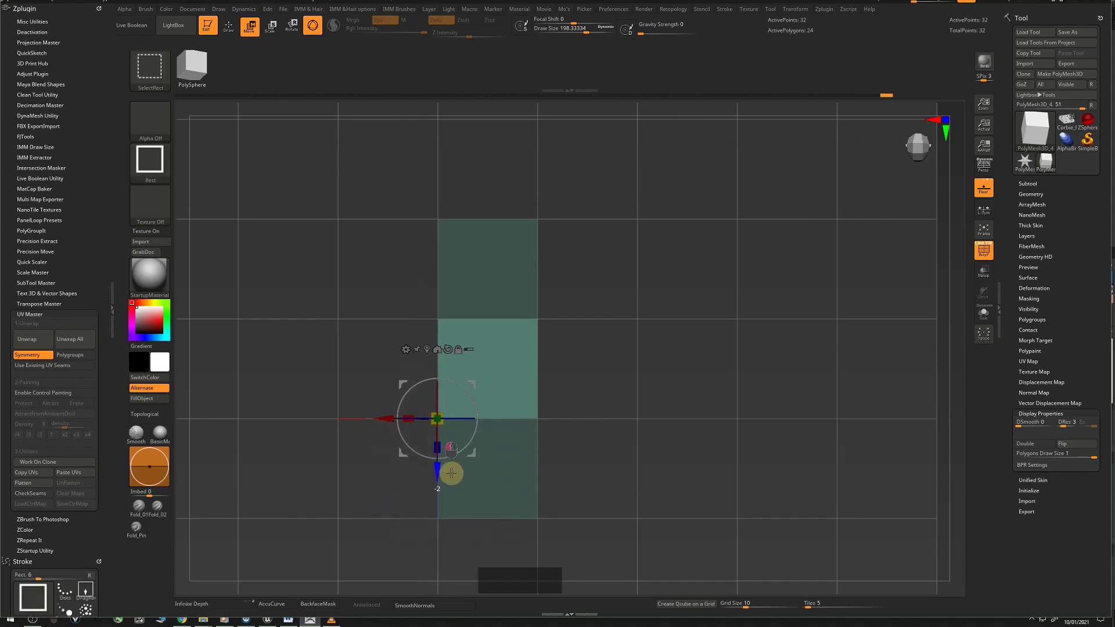
Copy the central cube one grid cell along X to each side to form a cross, and clear the mask
{"action": "left_click_drag", "start_coordinate": [387, 419], "coordinate": [287, 409], "text": "ctrl"}
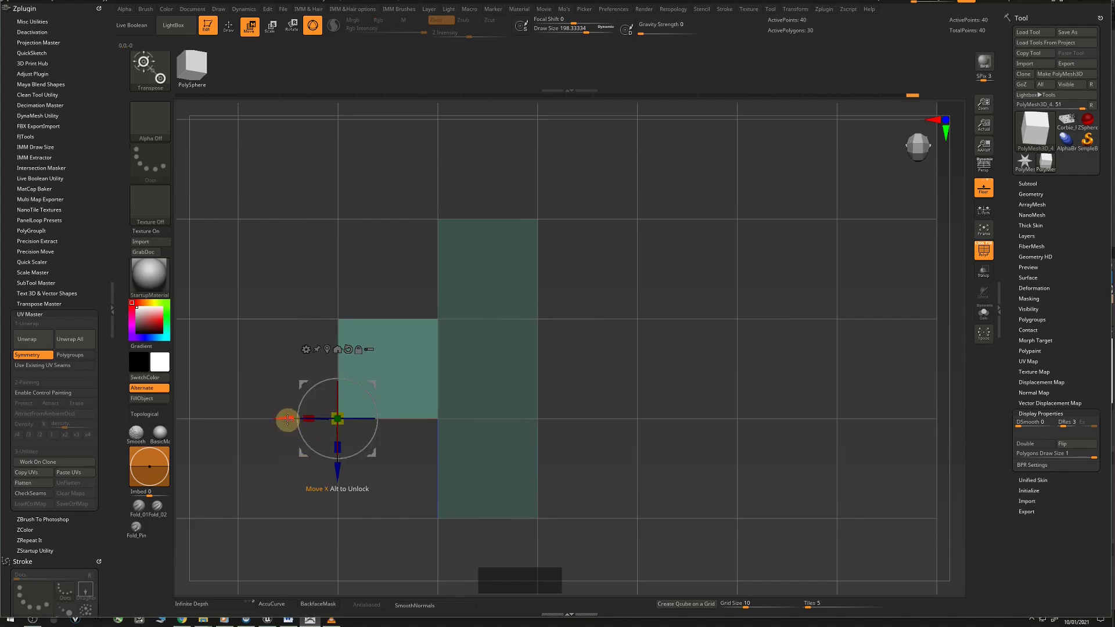
{"action": "key", "text": "ctrl"}
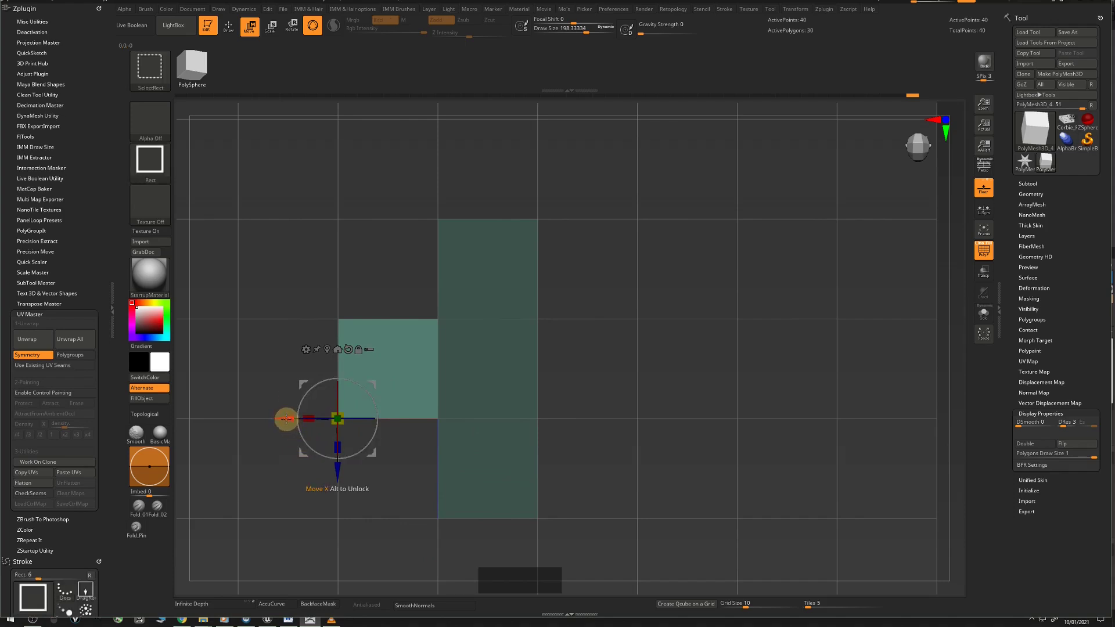
{"action": "mouse_move", "coordinate": [286, 419]}
{"action": "left_mouse_down", "text": "ctrl"}
{"action": "mouse_move", "coordinate": [527, 428]}
{"action": "mouse_move", "coordinate": [487, 421]}
{"action": "left_mouse_up", "text": "ctrl"}
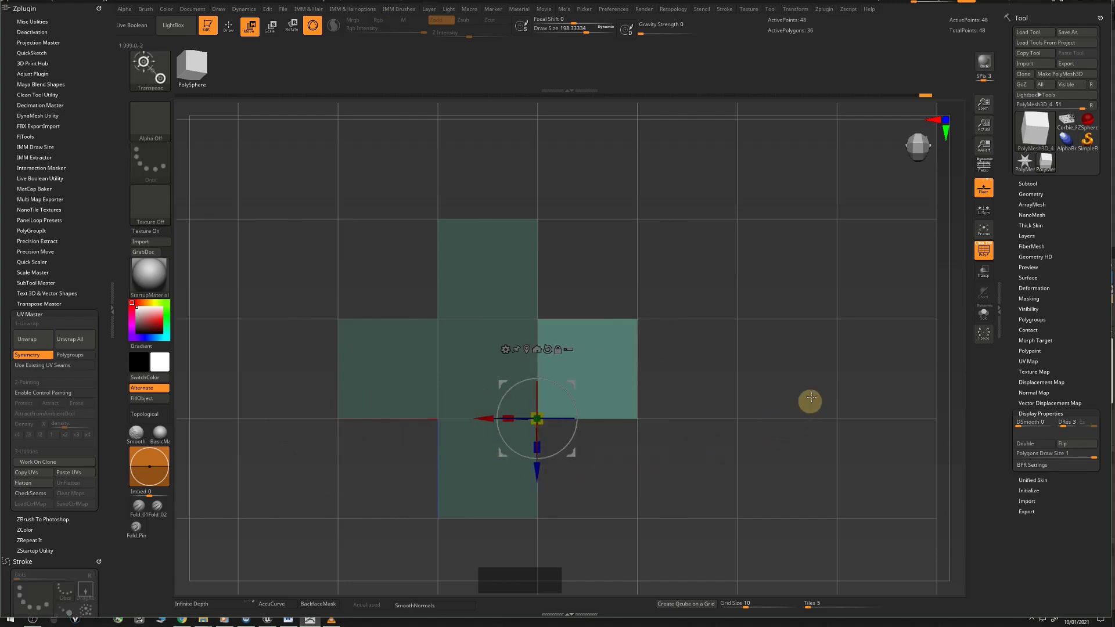
{"action": "left_click_drag", "start_coordinate": [811, 364], "coordinate": [785, 481], "text": "ctrl"}
{"action": "key", "text": "q"}
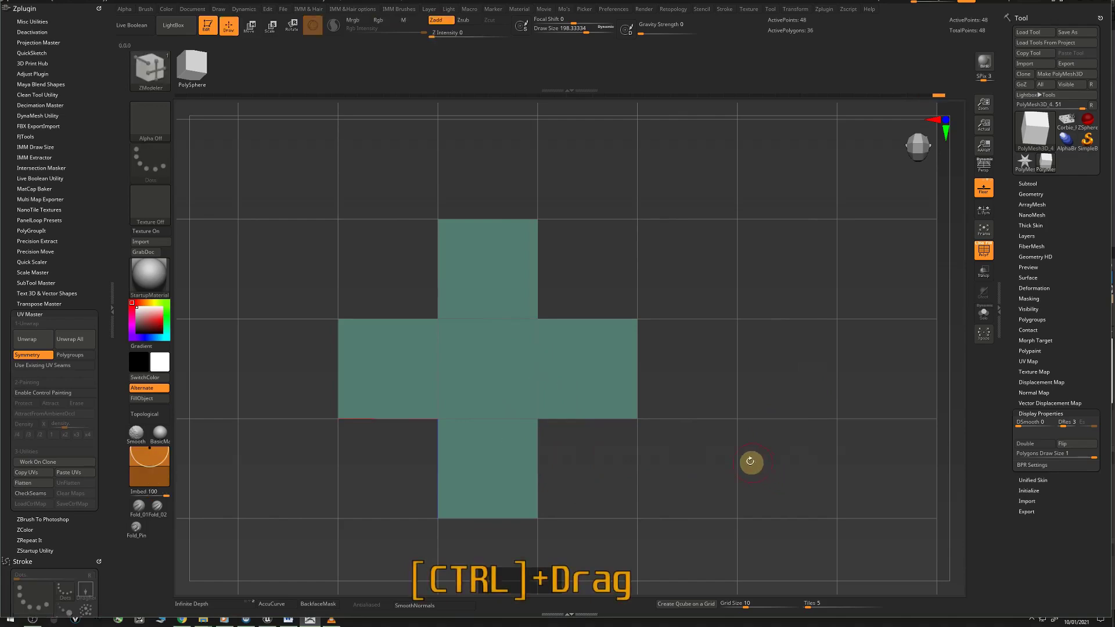
Duplicate the cross-shaped block as a second subtool
{"action": "mouse_move", "coordinate": [720, 456]}
{"action": "right_mouse_down"}
{"action": "mouse_move", "coordinate": [714, 313]}
{"action": "mouse_move", "coordinate": [731, 386]}
{"action": "mouse_move", "coordinate": [699, 381]}
{"action": "mouse_move", "coordinate": [716, 378]}
{"action": "mouse_move", "coordinate": [709, 393]}
{"action": "mouse_move", "coordinate": [709, 354]}
{"action": "mouse_move", "coordinate": [715, 378]}
{"action": "right_mouse_up"}
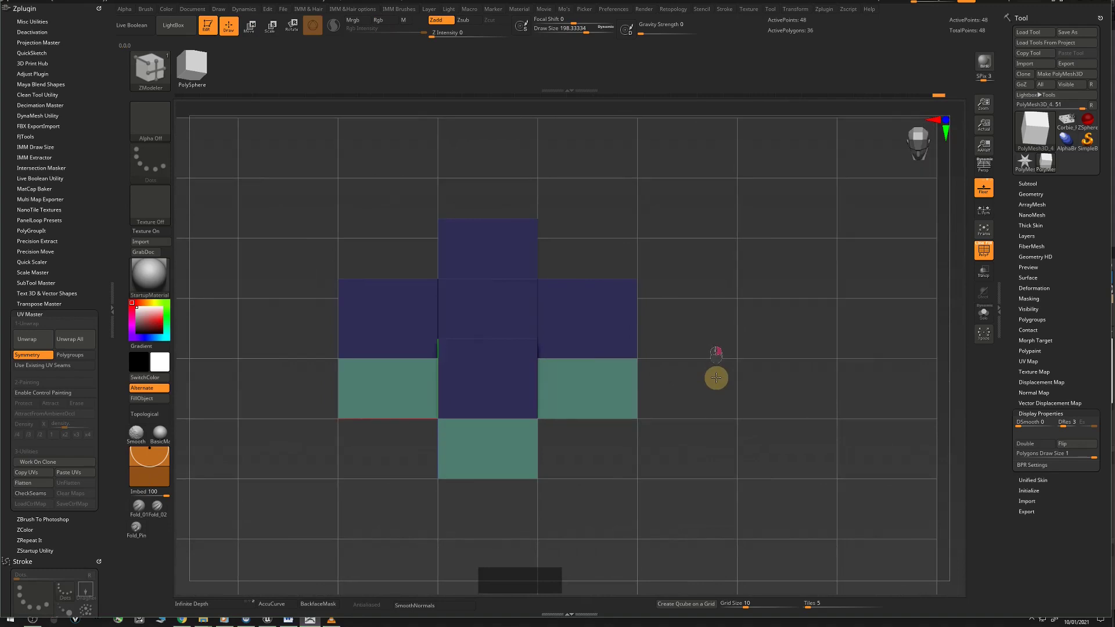
{"action": "left_click", "coordinate": [1027, 183]}
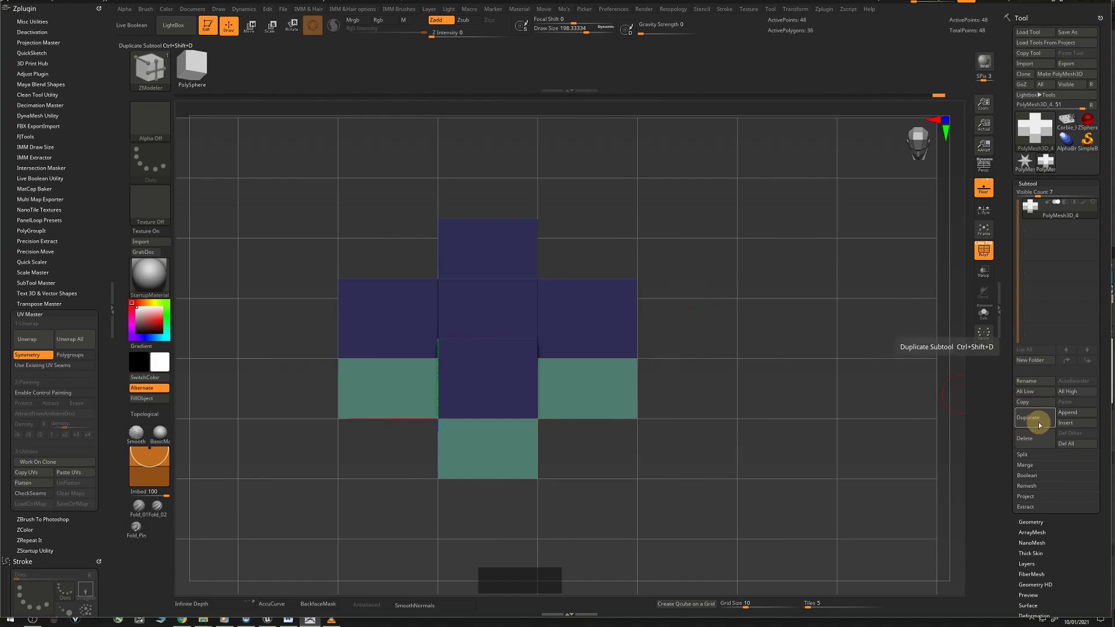
{"action": "left_click_drag", "start_coordinate": [929, 433], "coordinate": [848, 433]}
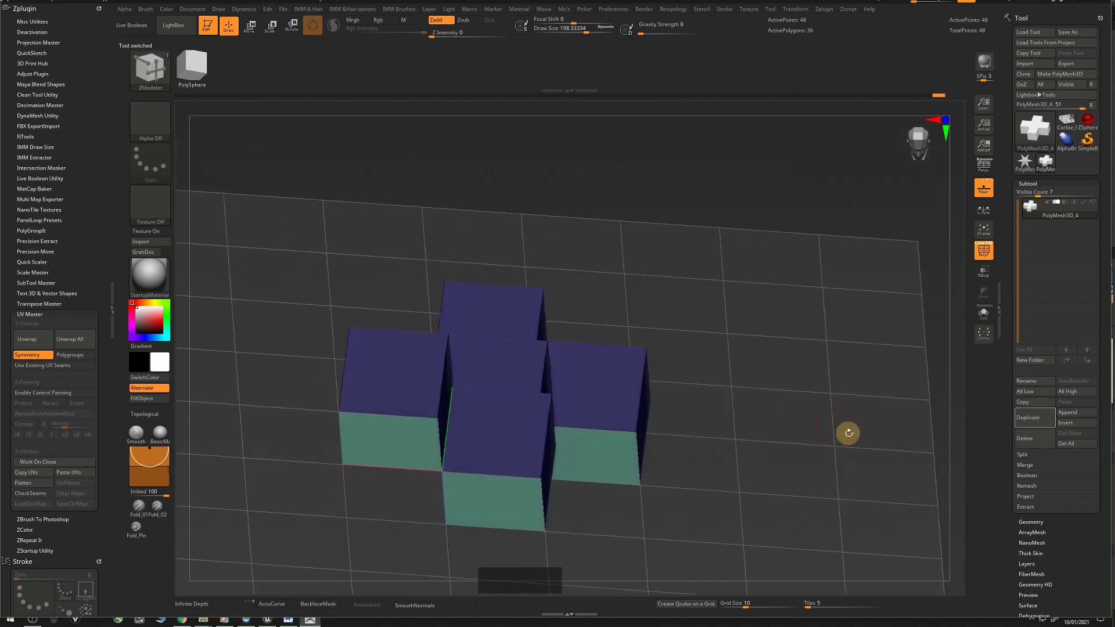
{"action": "left_click", "coordinate": [1028, 418]}
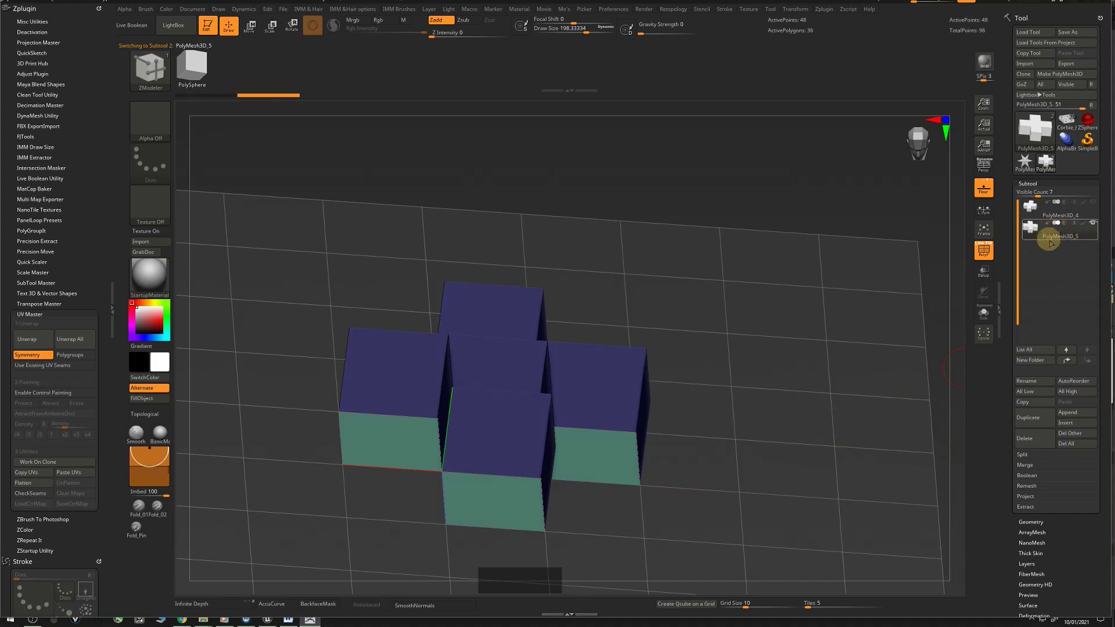
Select the original subtool and rewind its undo history to the single untextured cube with flipped normals
{"action": "left_click", "coordinate": [1059, 216]}
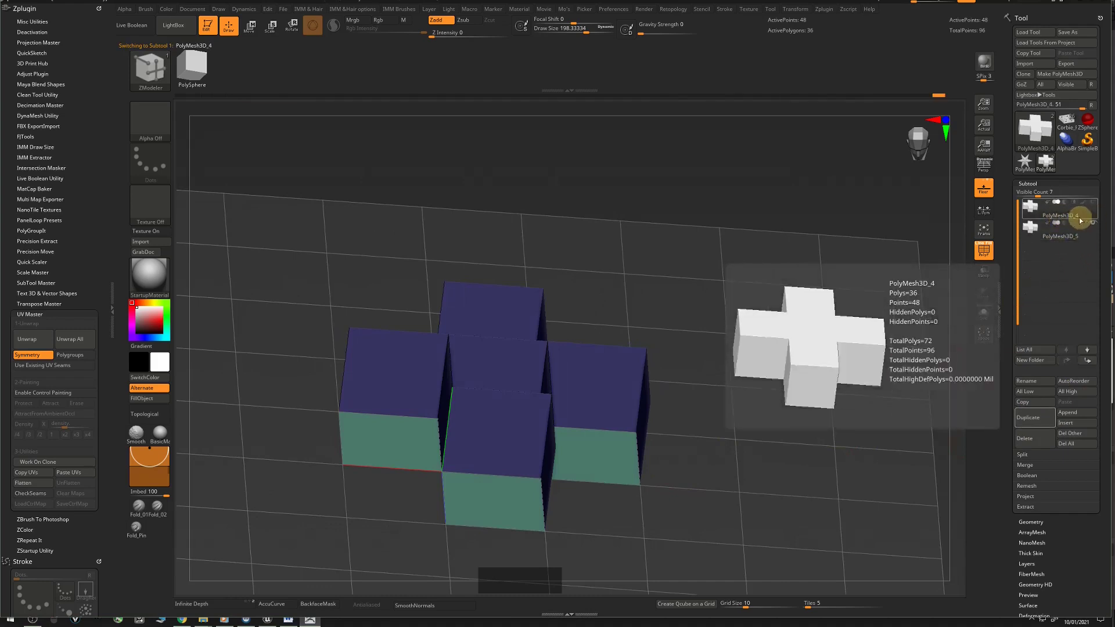
{"action": "left_click_drag", "start_coordinate": [939, 97], "coordinate": [741, 92]}
{"action": "left_click", "coordinate": [717, 93]}
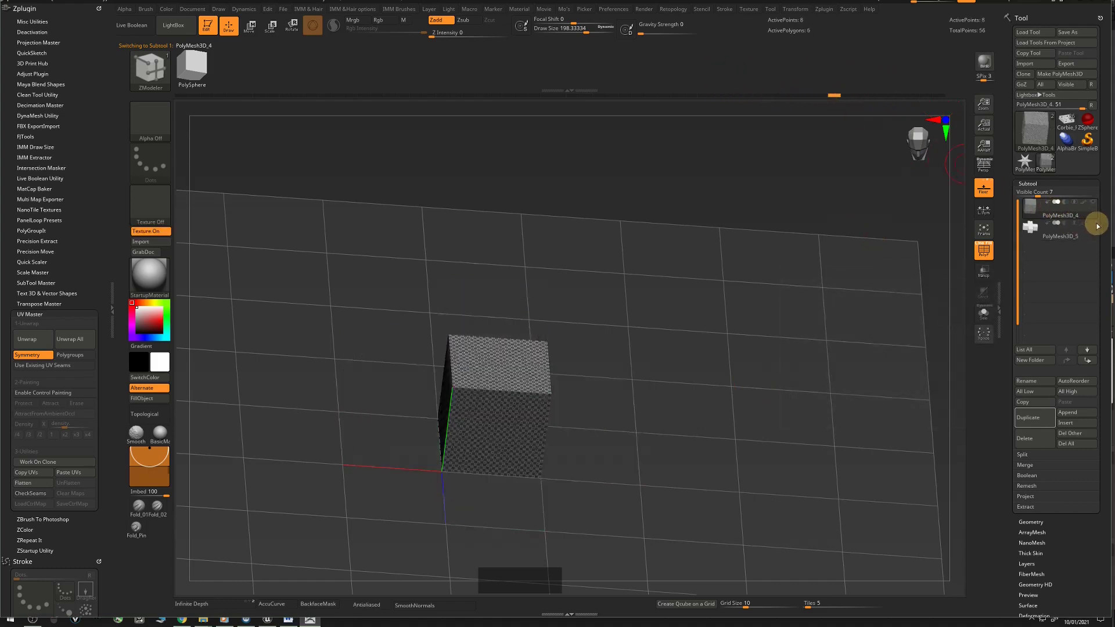
{"action": "left_click", "coordinate": [816, 94]}
{"action": "left_click_drag", "start_coordinate": [816, 94], "coordinate": [864, 96]}
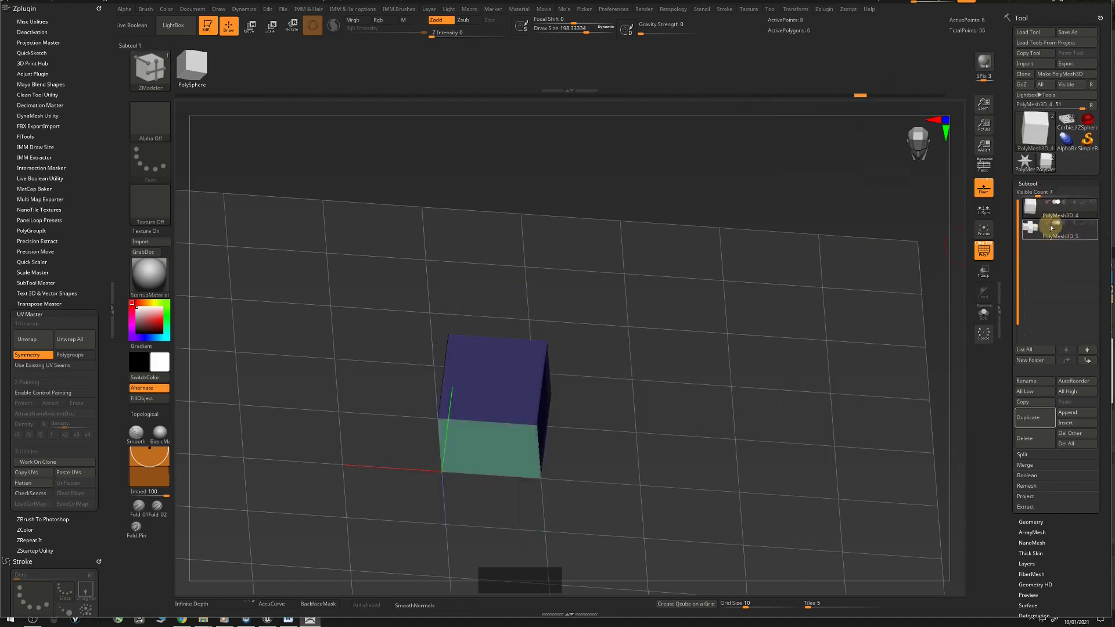
Make the duplicated cross-shaped subtool active and inspect its inner walls from an angle
{"action": "mouse_move", "coordinate": [1057, 237]}
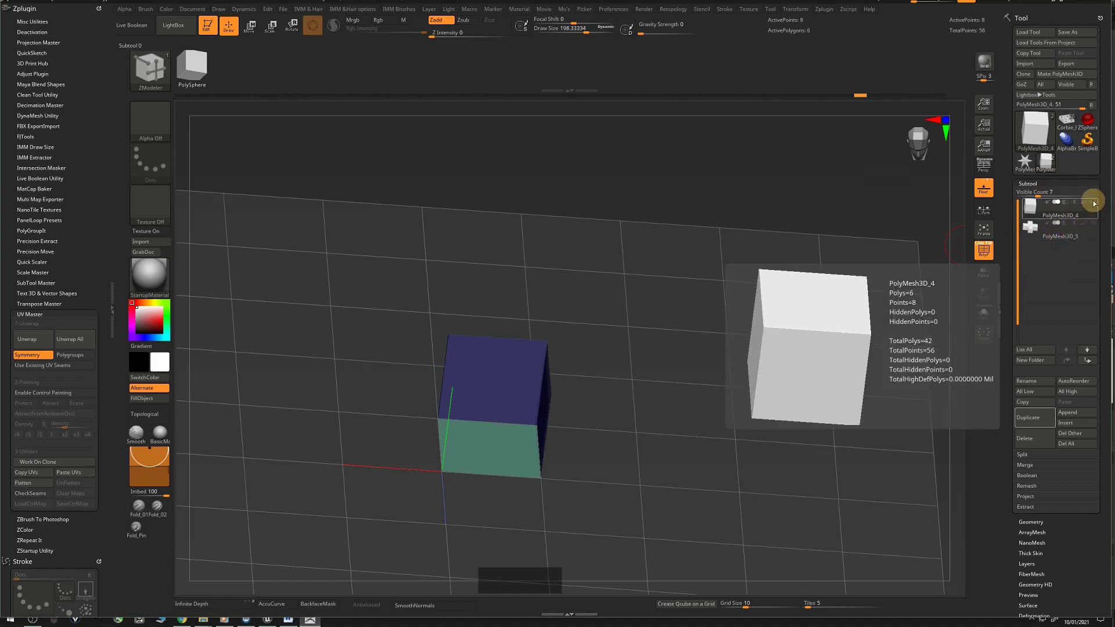
{"action": "left_click", "coordinate": [1056, 238]}
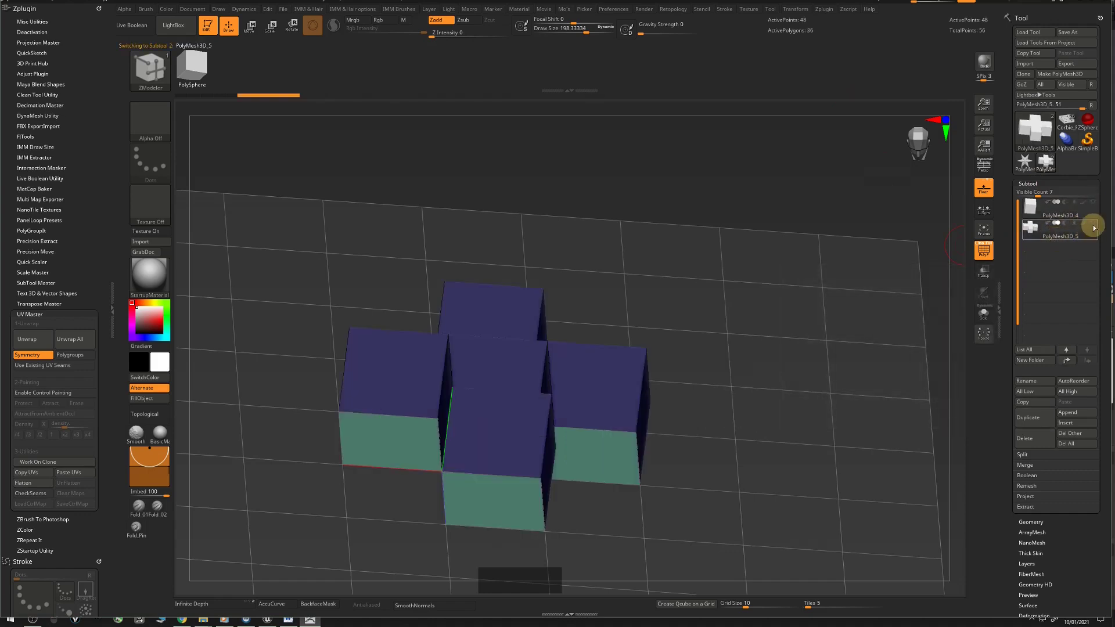
{"action": "mouse_move", "coordinate": [1093, 227]}
{"action": "left_click_drag", "start_coordinate": [798, 355], "coordinate": [785, 335]}
{"action": "left_click_drag", "start_coordinate": [744, 367], "coordinate": [614, 319]}
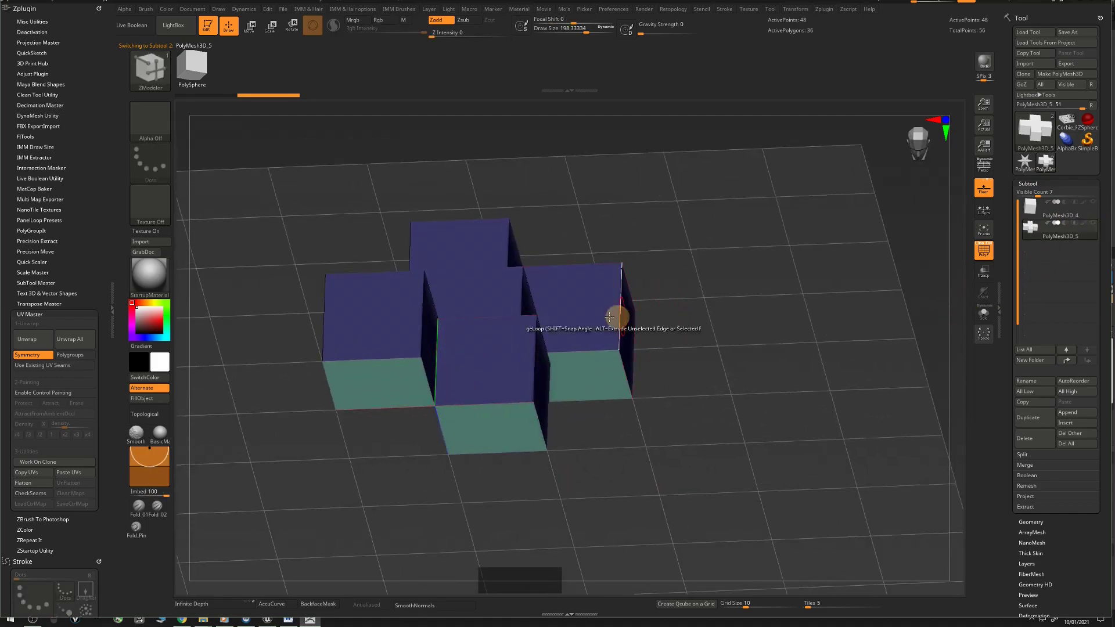
Choose the ZModeler brush and set its polygon action to Delete with the A Single Poly target
{"action": "left_click_drag", "start_coordinate": [548, 406], "coordinate": [727, 419]}
{"action": "right_click_drag", "start_coordinate": [727, 419], "coordinate": [728, 422]}
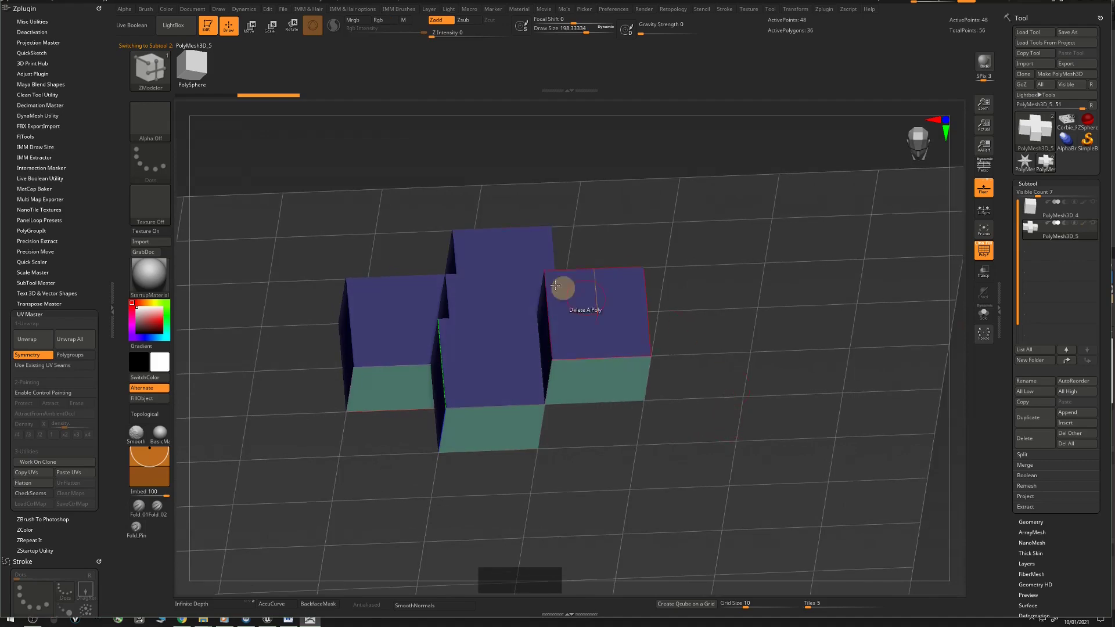
{"action": "left_click", "coordinate": [159, 83]}
{"action": "left_click", "coordinate": [149, 68]}
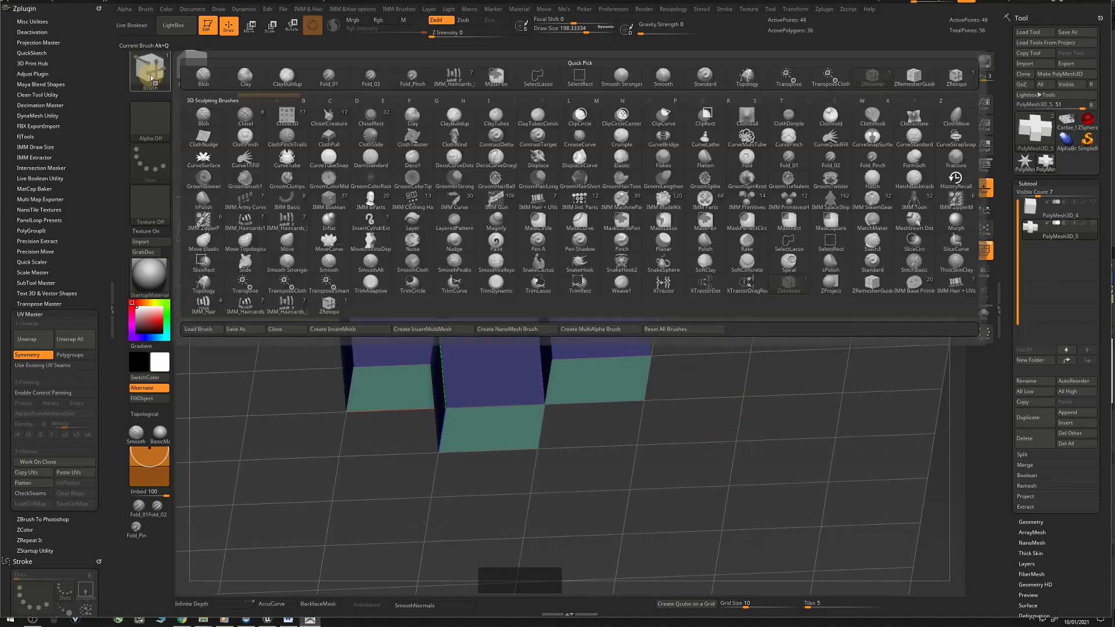
{"action": "key", "text": "b"}
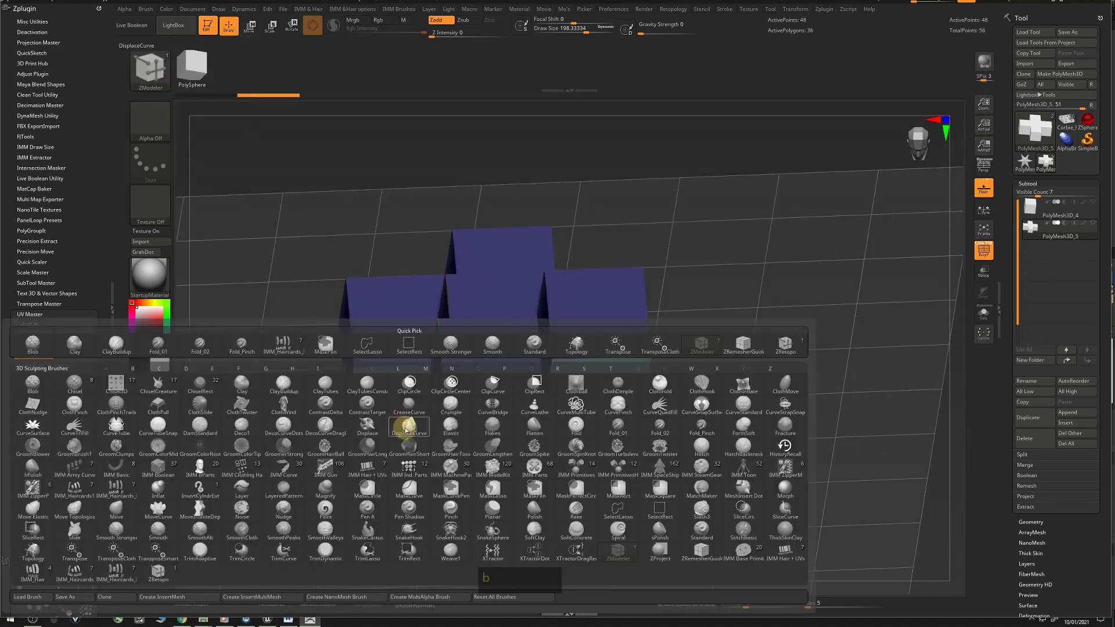
{"action": "key", "text": "z"}
{"action": "key", "text": "m"}
{"action": "mouse_move", "coordinate": [533, 491]}
{"action": "left_mouse_down"}
{"action": "mouse_move", "coordinate": [537, 453]}
{"action": "mouse_move", "coordinate": [486, 393]}
{"action": "left_mouse_up"}
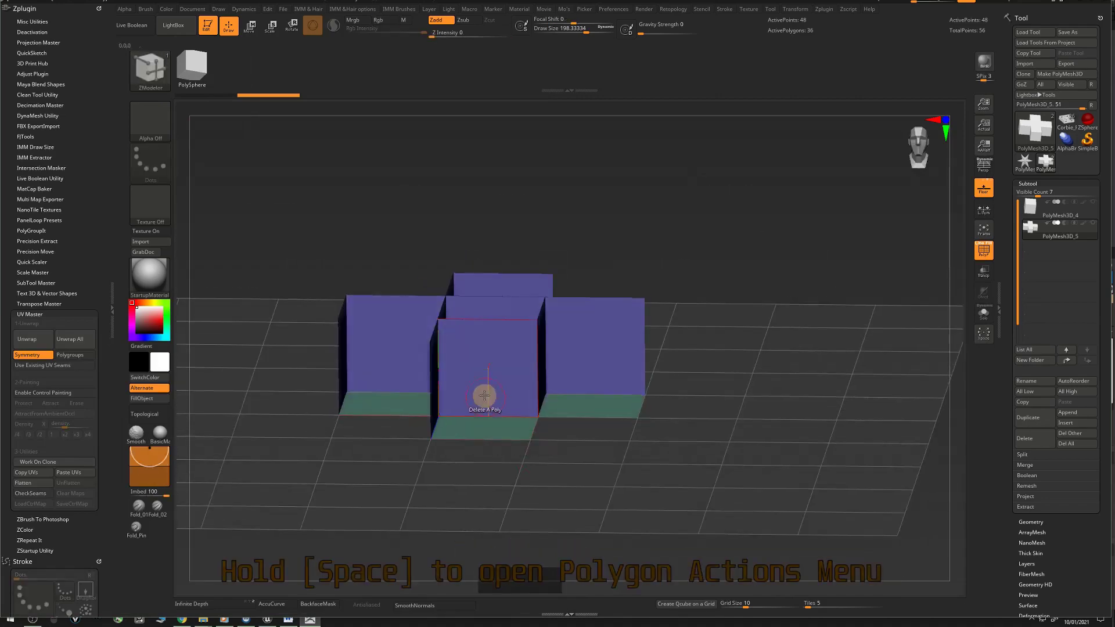
{"action": "key", "text": "space"}
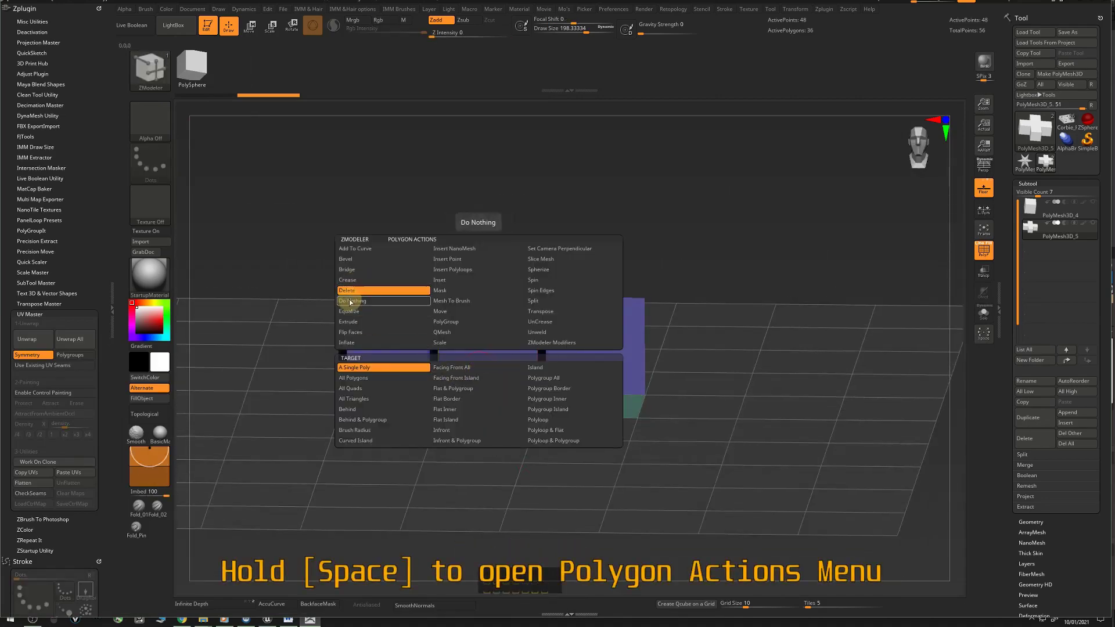
{"action": "left_click", "coordinate": [446, 332]}
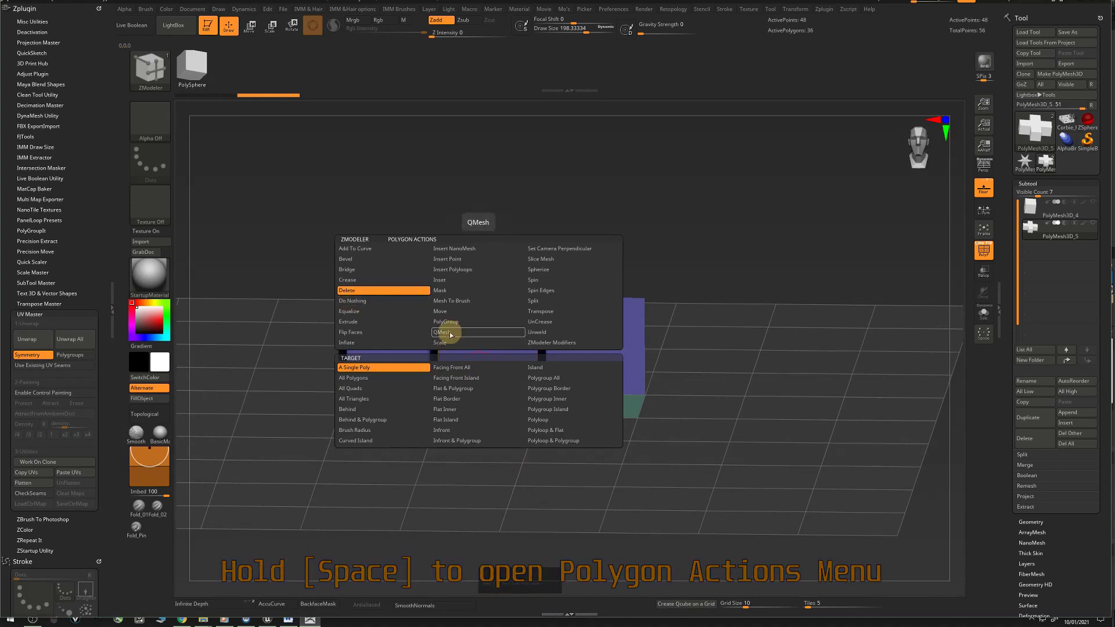
{"action": "left_click", "coordinate": [348, 290]}
Delete the end walls of all four arms and the internal walls between the cubes to open the cross-shaped corridor
{"action": "left_click_drag", "start_coordinate": [551, 448], "coordinate": [548, 425]}
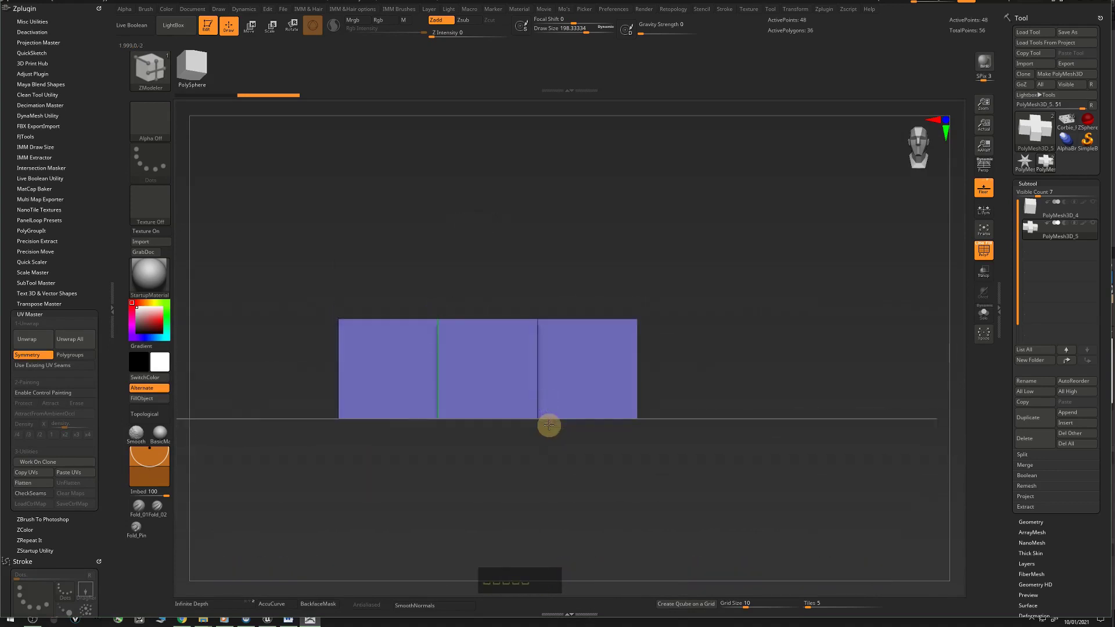
{"action": "left_click", "coordinate": [483, 369]}
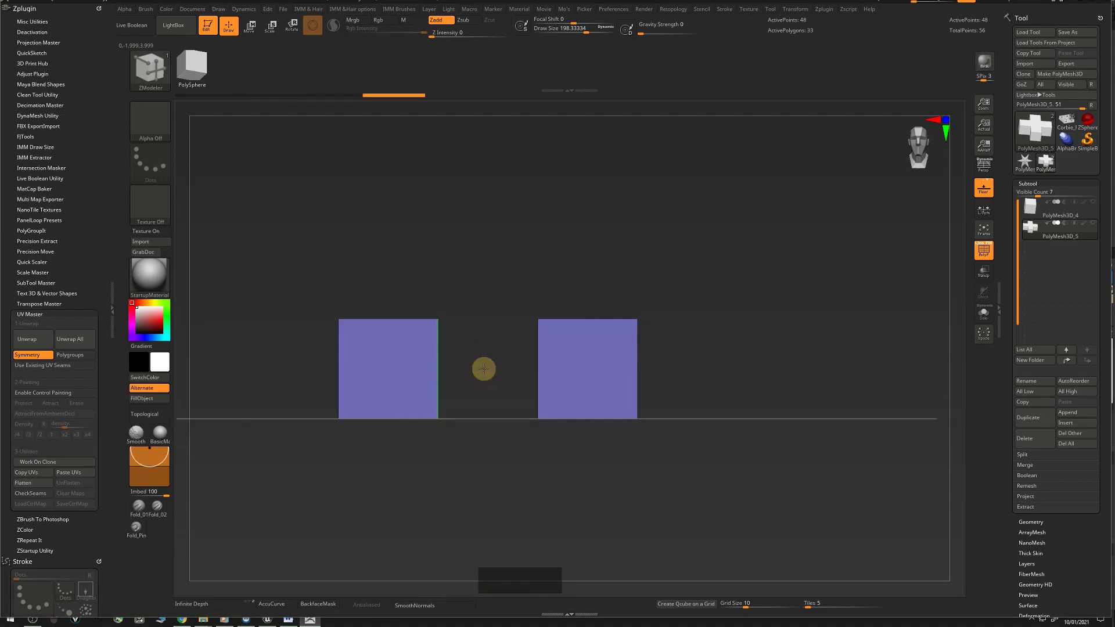
{"action": "left_click_drag", "start_coordinate": [484, 369], "coordinate": [477, 343]}
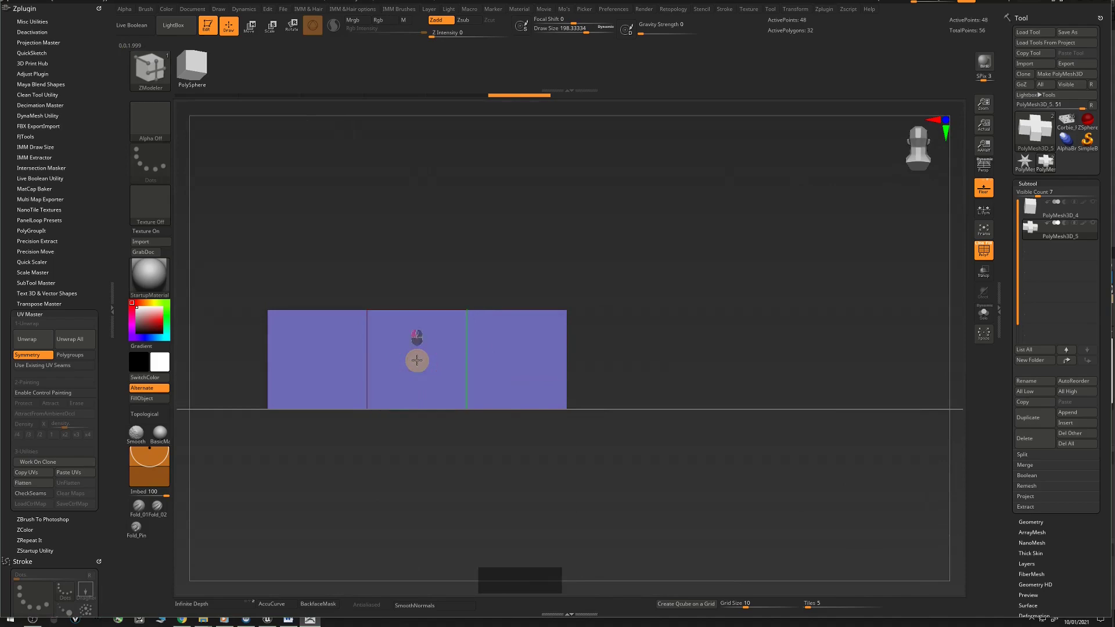
{"action": "mouse_move", "coordinate": [418, 363]}
{"action": "left_mouse_down"}
{"action": "mouse_move", "coordinate": [438, 399]}
{"action": "mouse_move", "coordinate": [478, 388]}
{"action": "mouse_move", "coordinate": [391, 434]}
{"action": "left_mouse_up"}
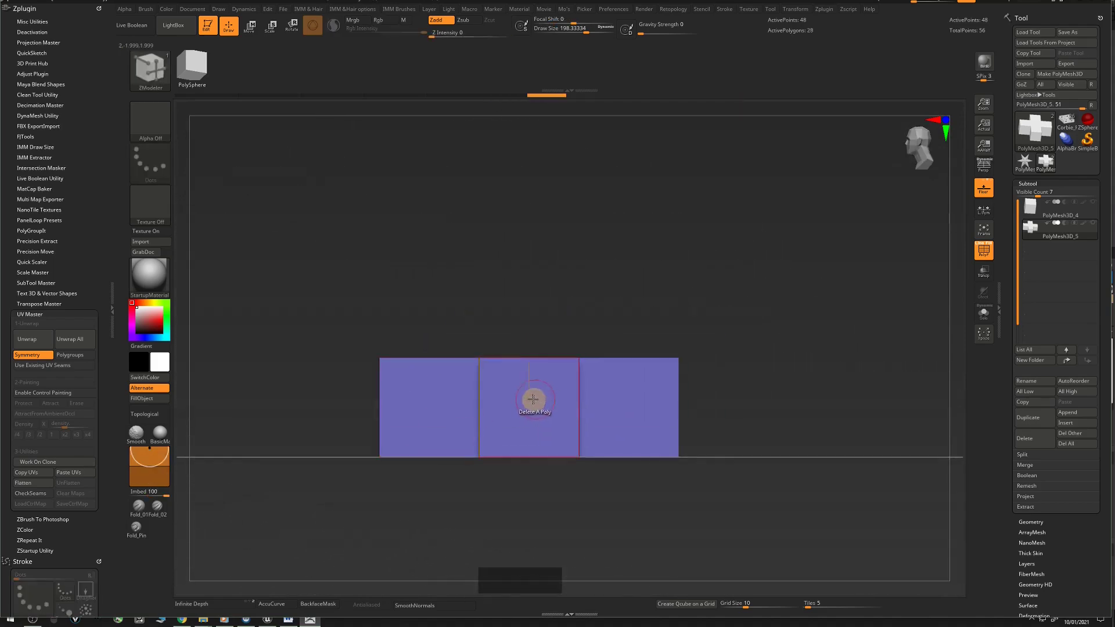
{"action": "left_click_drag", "start_coordinate": [518, 402], "coordinate": [376, 384]}
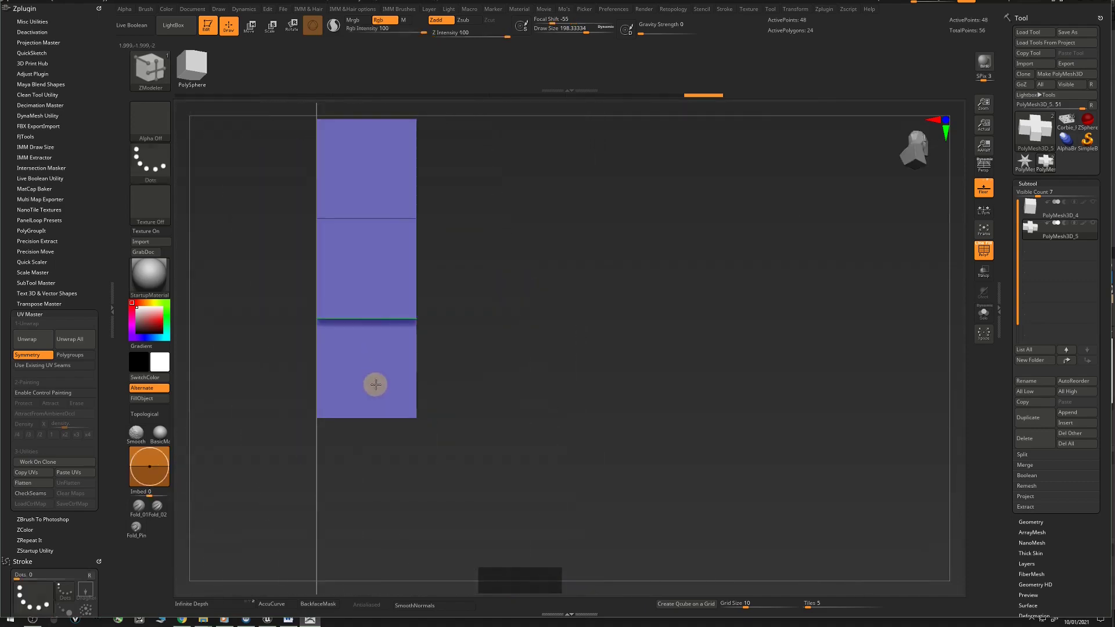
{"action": "left_click", "coordinate": [370, 254]}
{"action": "left_click_drag", "start_coordinate": [368, 251], "coordinate": [644, 395]}
{"action": "right_click_drag", "start_coordinate": [627, 412], "coordinate": [463, 409]}
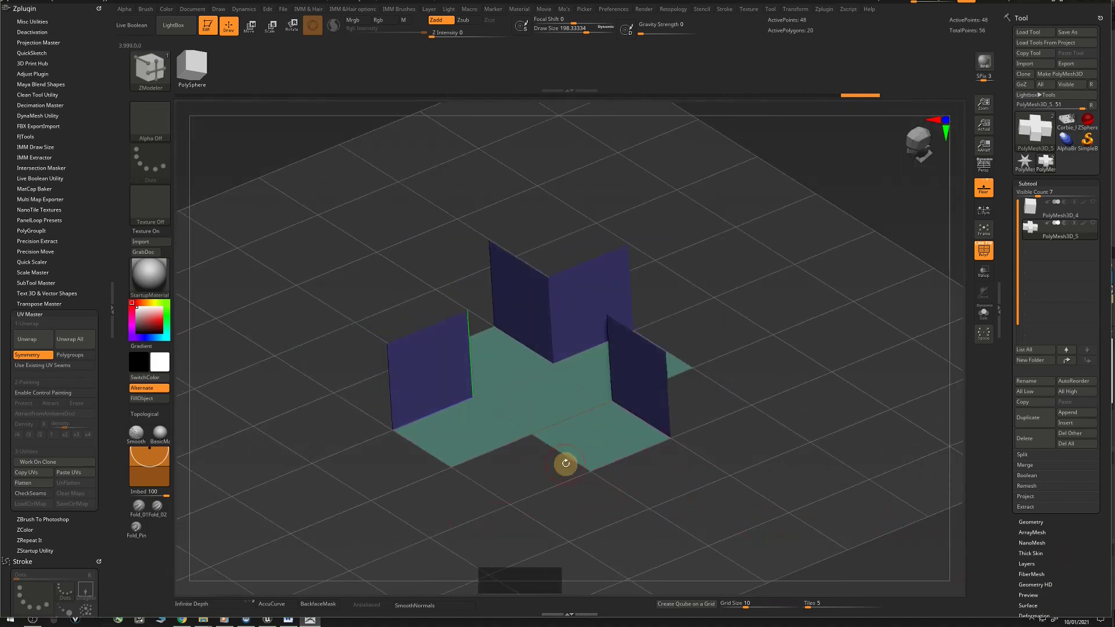
Preview the open cross with Dynamic Subdiv to check its edge connections, and turn the preview off again
{"action": "right_click_drag", "start_coordinate": [565, 463], "coordinate": [752, 432]}
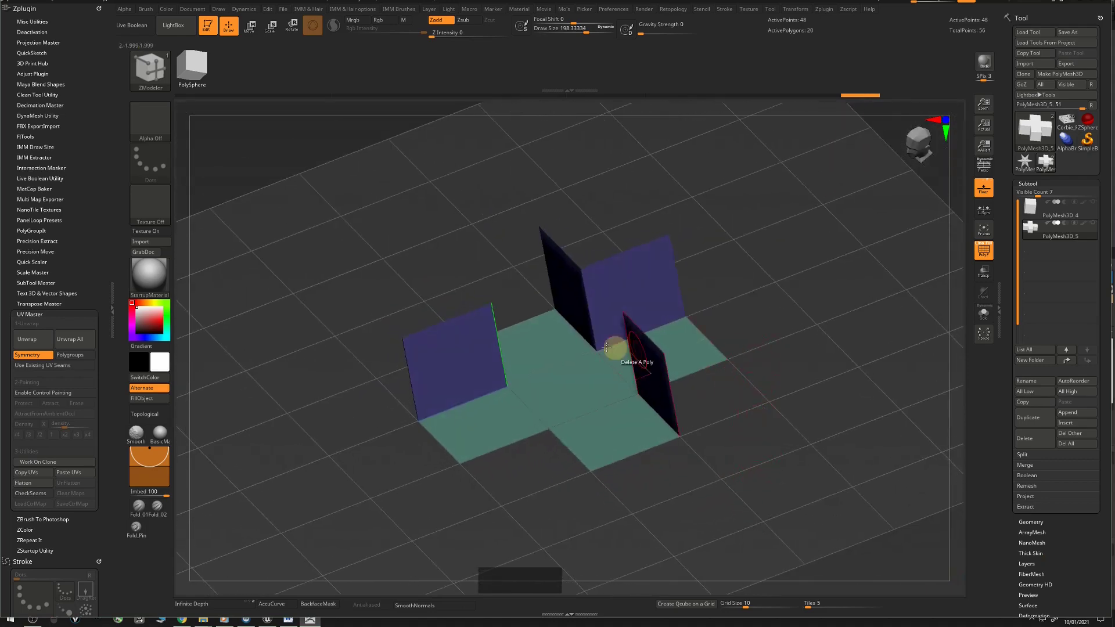
{"action": "key", "text": "d"}
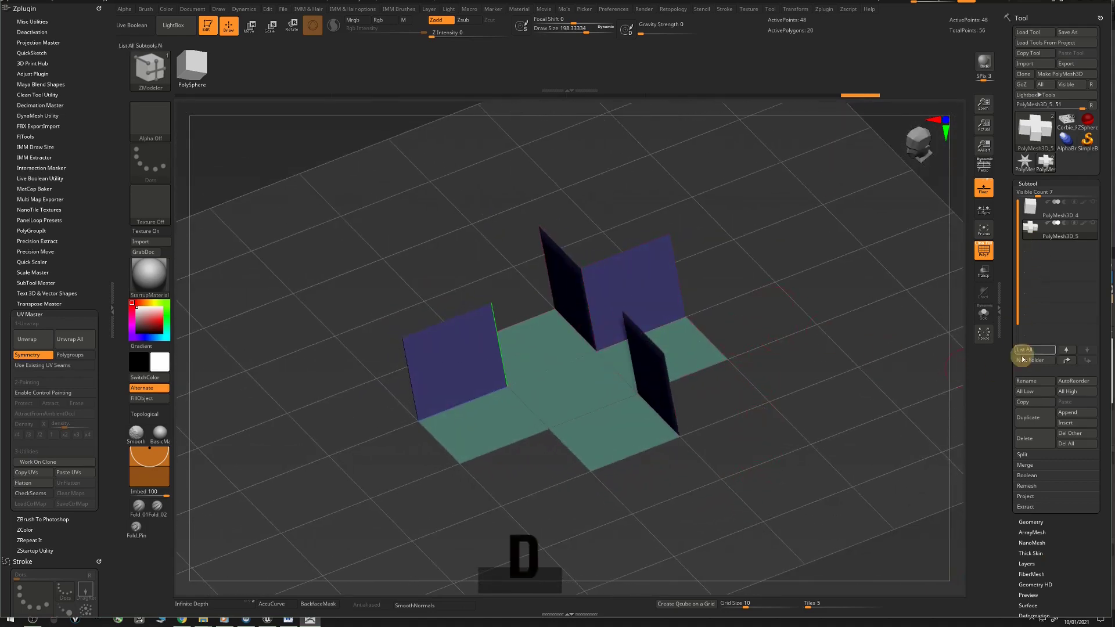
{"action": "scroll", "coordinate": [1021, 355], "scroll_direction": "down", "scroll_amount": 3}
{"action": "left_click", "coordinate": [1023, 398]}
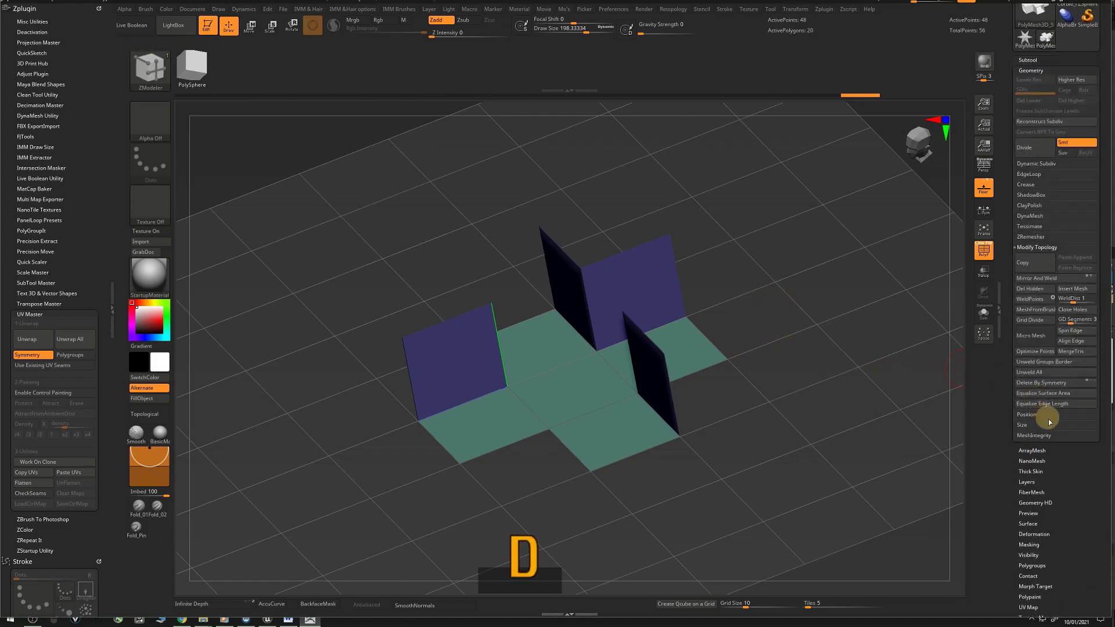
{"action": "left_click", "coordinate": [1033, 164]}
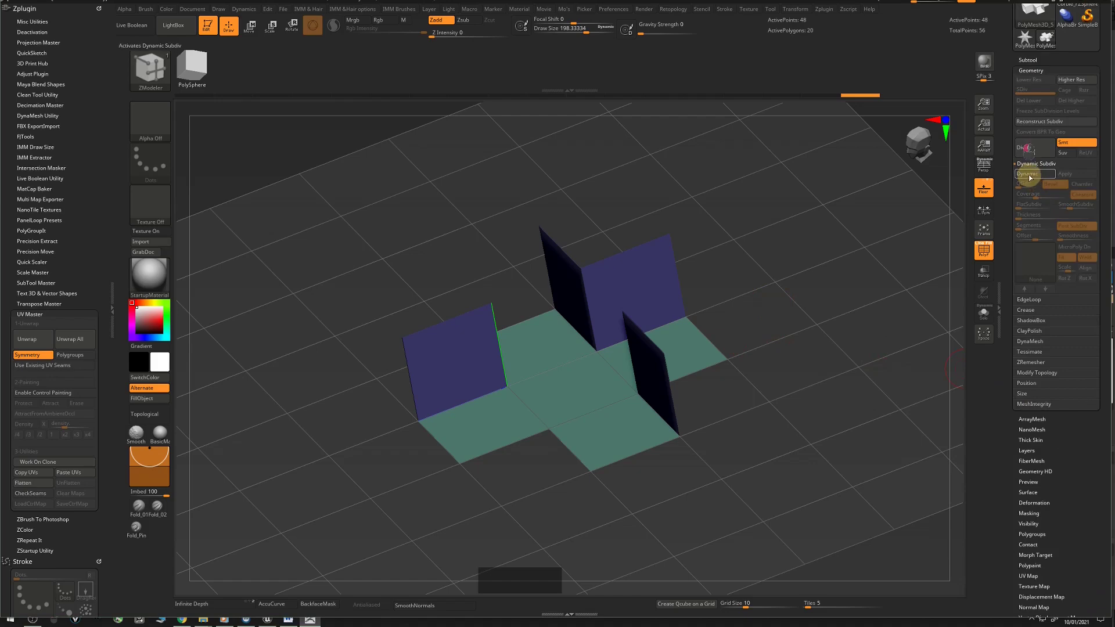
{"action": "left_click", "coordinate": [1027, 174]}
{"action": "left_click_drag", "start_coordinate": [714, 385], "coordinate": [673, 309]}
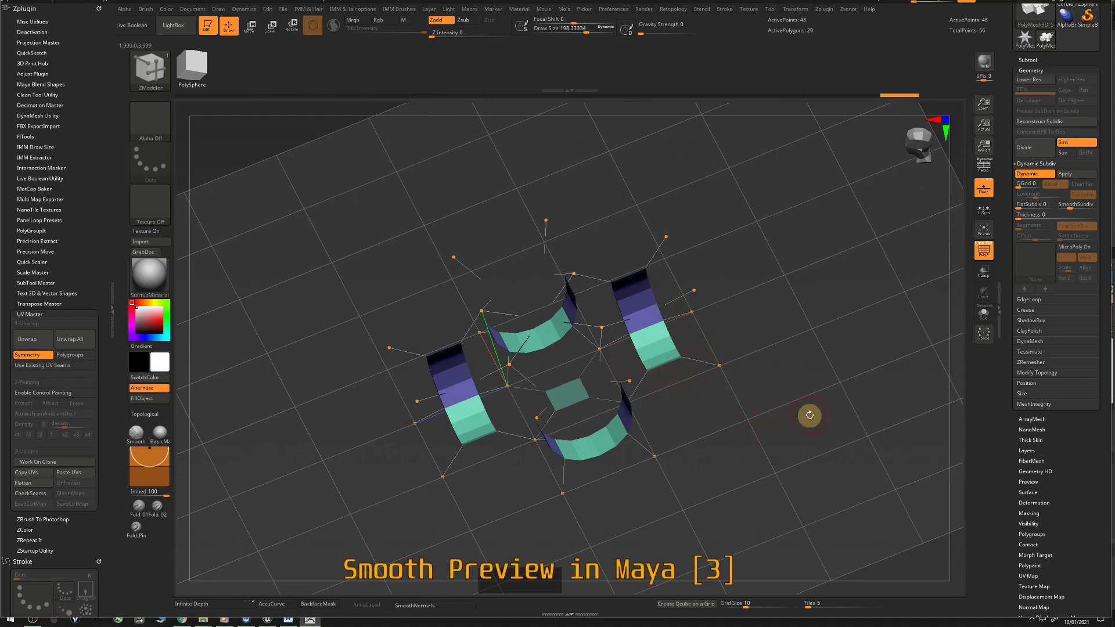
{"action": "left_click_drag", "start_coordinate": [777, 407], "coordinate": [1097, 319]}
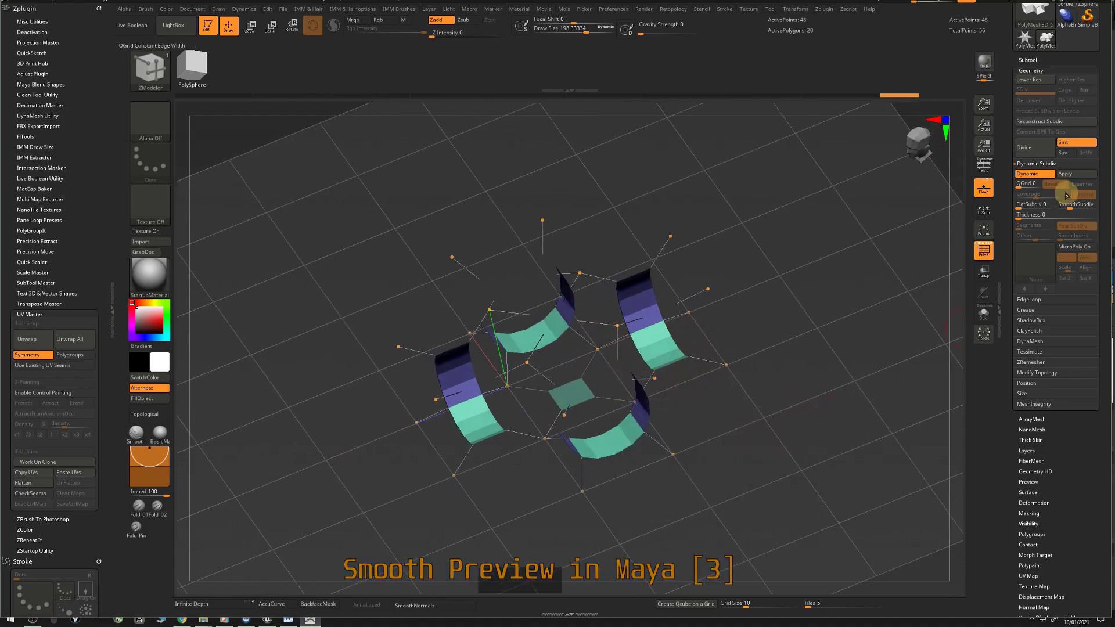
{"action": "key", "text": "shift"}
{"action": "key", "text": "shift+d"}
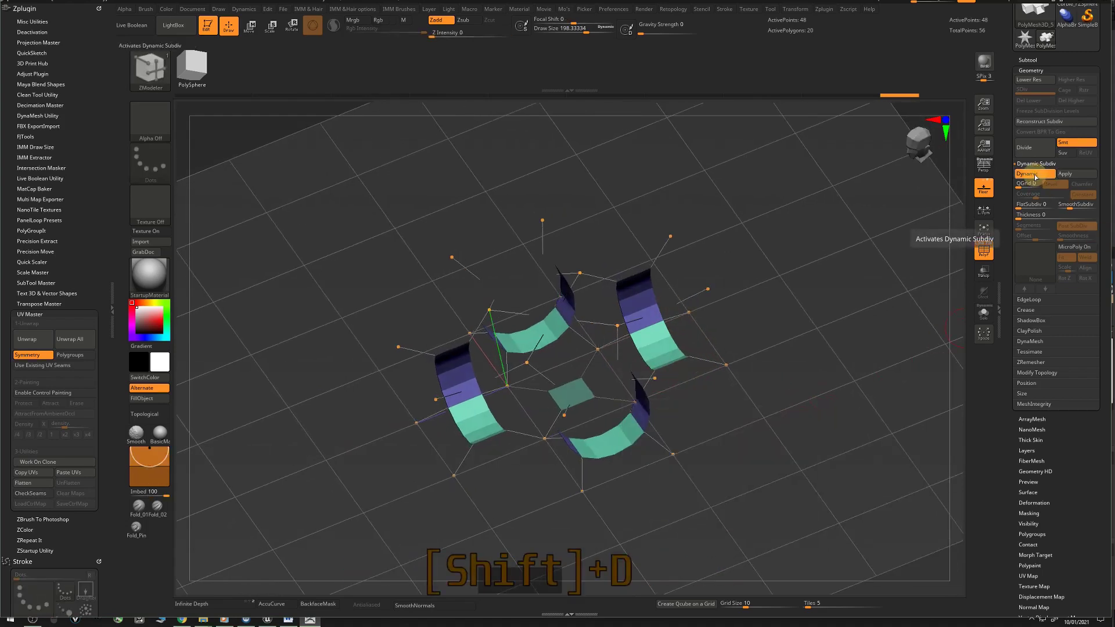
{"action": "mouse_move", "coordinate": [754, 376]}
{"action": "left_mouse_down"}
{"action": "mouse_move", "coordinate": [742, 373]}
{"action": "mouse_move", "coordinate": [751, 372]}
{"action": "left_mouse_up"}
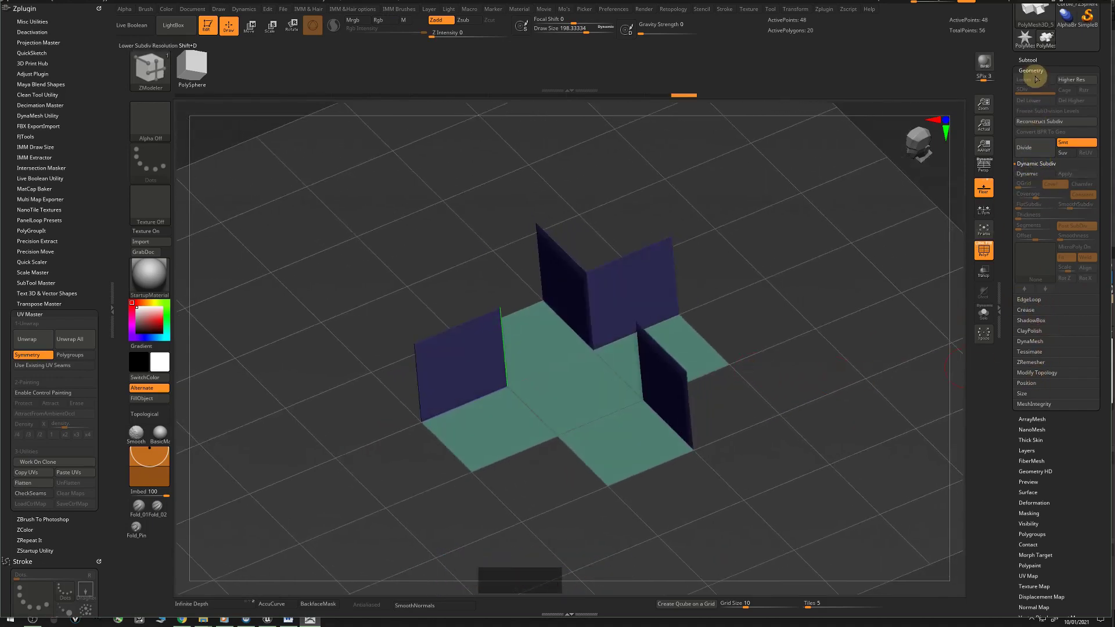
Weld the cross's identical points with a weld distance of about 4.02 and check the joints with the dynamic subdivision preview
{"action": "left_click", "coordinate": [1024, 373]}
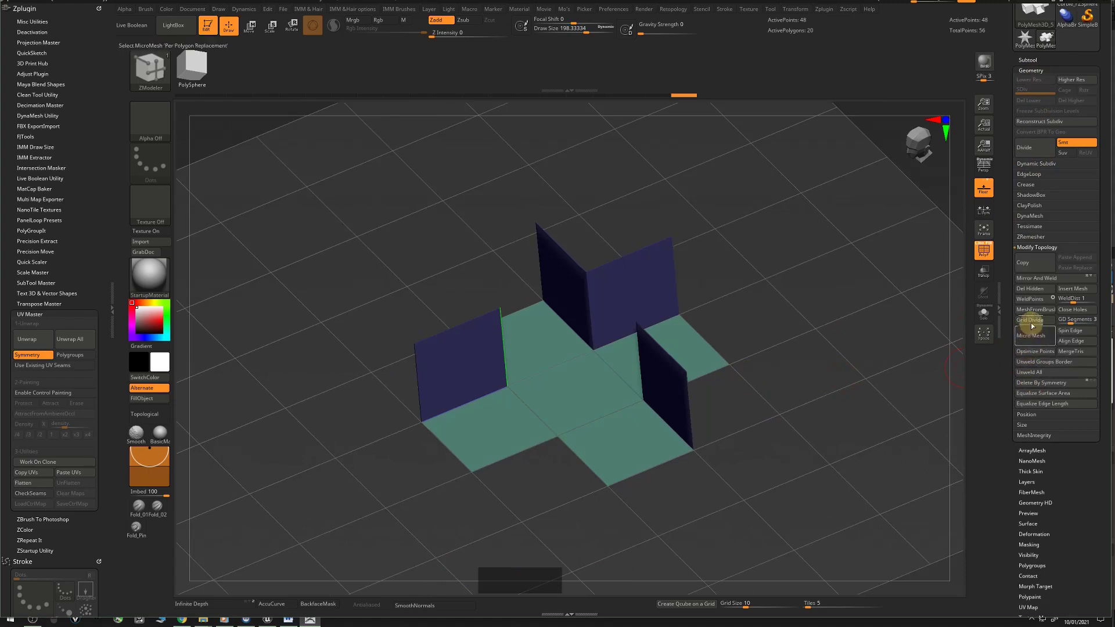
{"action": "left_click_drag", "start_coordinate": [1072, 299], "coordinate": [1083, 302]}
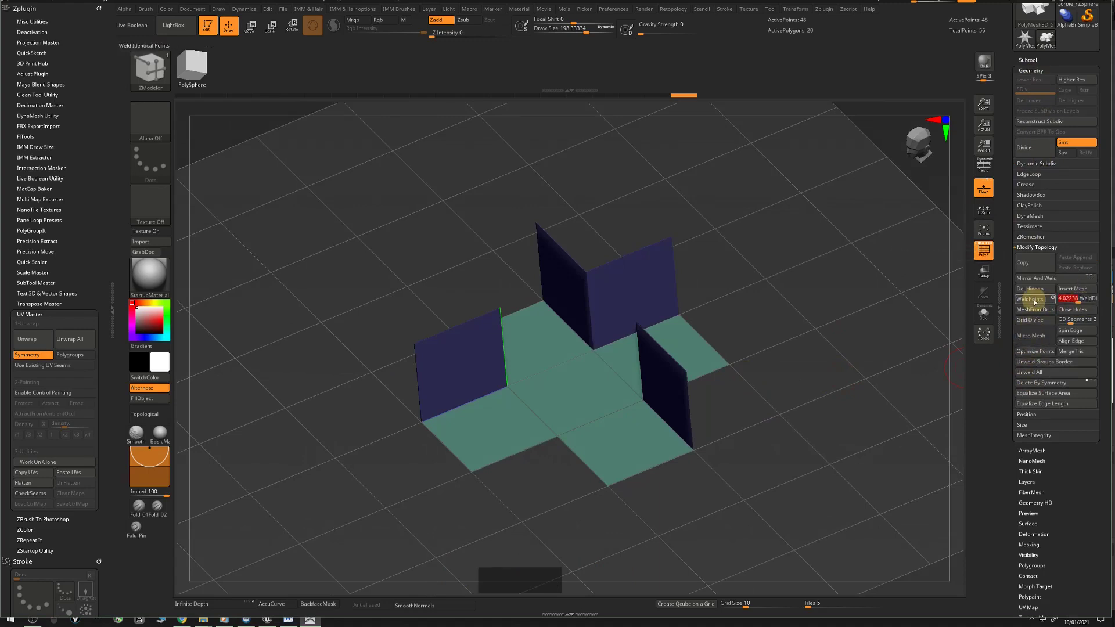
{"action": "left_click", "coordinate": [1030, 300]}
{"action": "left_click_drag", "start_coordinate": [804, 381], "coordinate": [720, 388]}
{"action": "key", "text": "d"}
{"action": "key", "text": "shift+d"}
Regroup the welded cross's faces into polygroups by their normals and inspect the result from an angle
{"action": "scroll", "coordinate": [1005, 365], "scroll_direction": "down", "scroll_amount": 5}
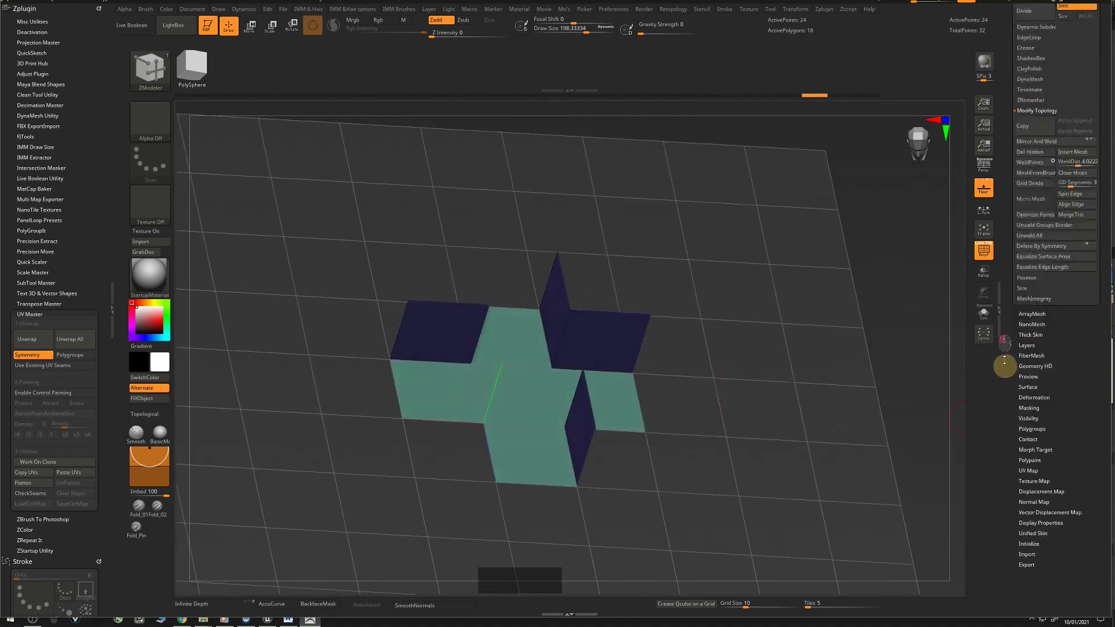
{"action": "mouse_move", "coordinate": [1004, 365]}
{"action": "left_mouse_down"}
{"action": "mouse_move", "coordinate": [1011, 351]}
{"action": "mouse_move", "coordinate": [1010, 372]}
{"action": "left_mouse_up"}
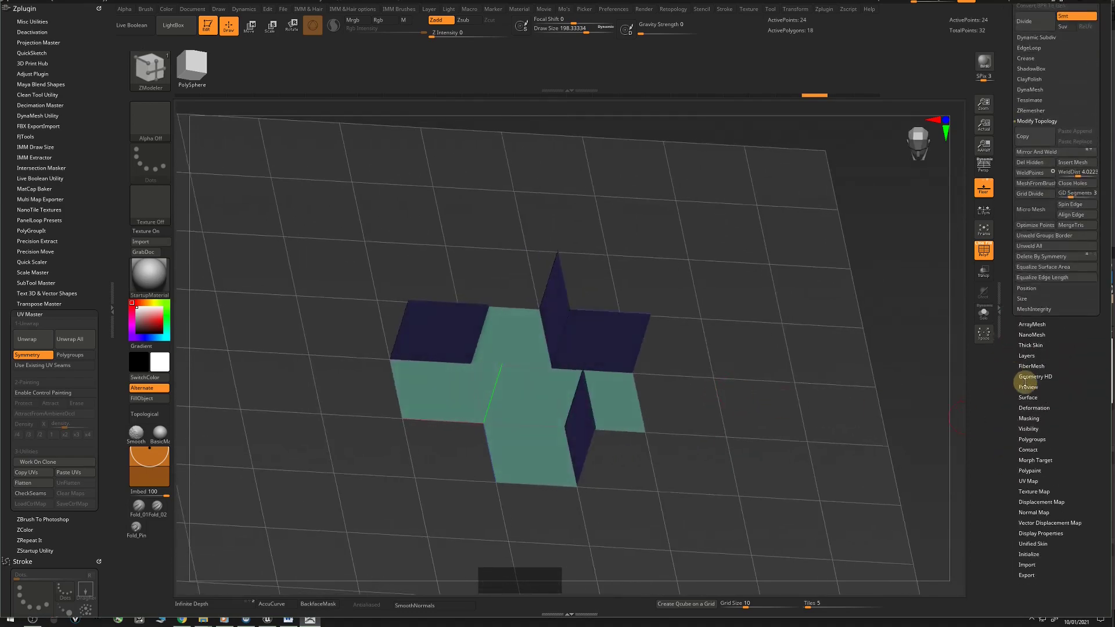
{"action": "left_click", "coordinate": [1037, 438]}
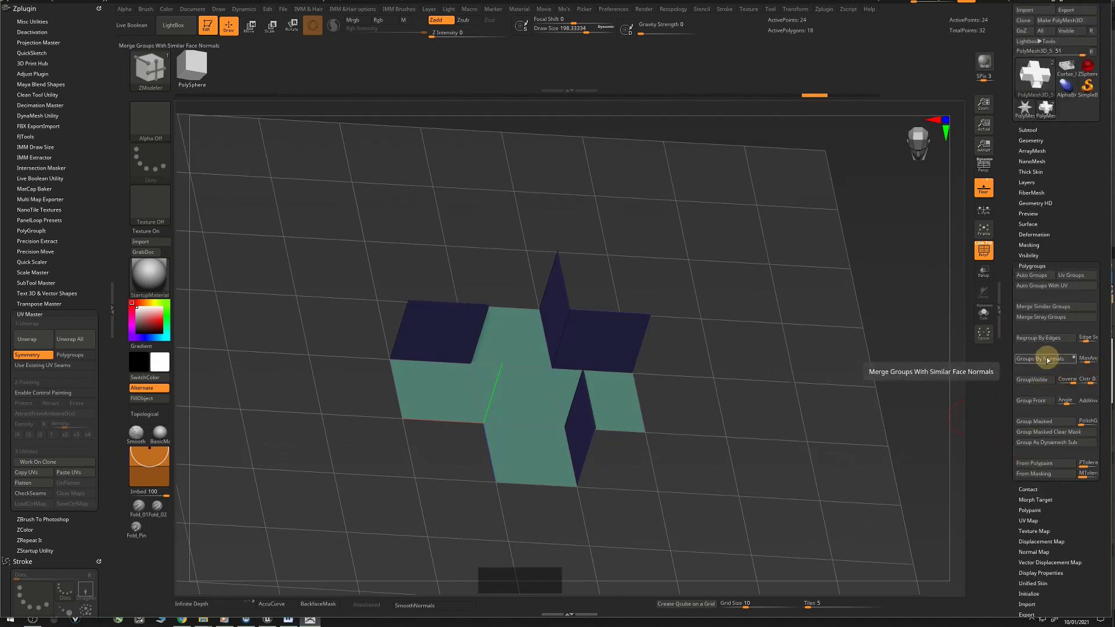
{"action": "left_click", "coordinate": [1046, 360]}
{"action": "left_click_drag", "start_coordinate": [679, 390], "coordinate": [680, 422]}
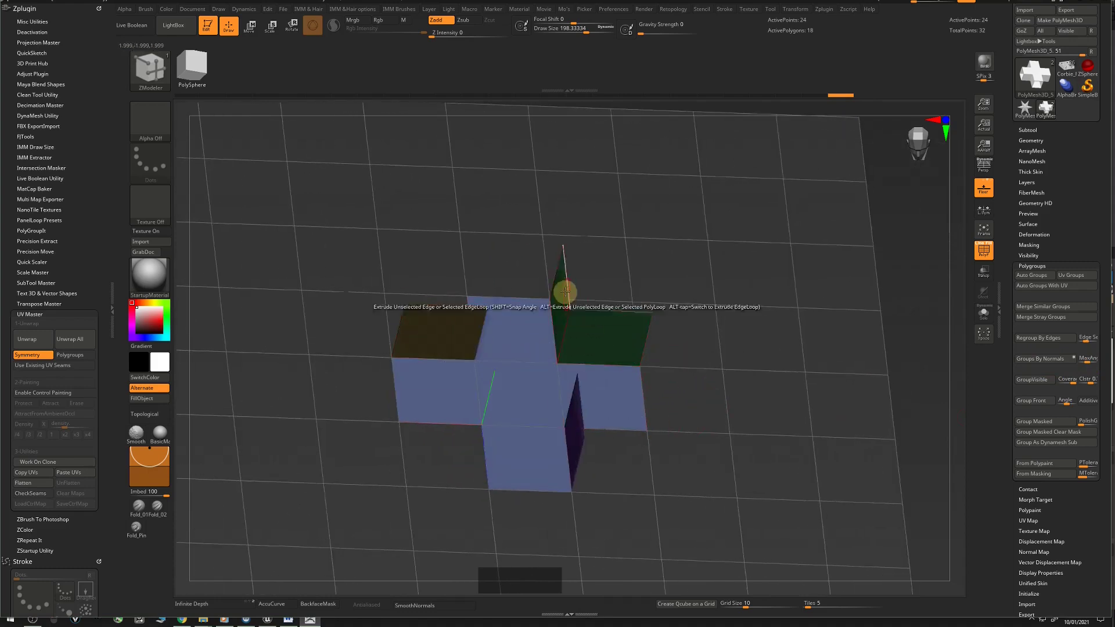
{"action": "left_click_drag", "start_coordinate": [673, 334], "coordinate": [705, 332]}
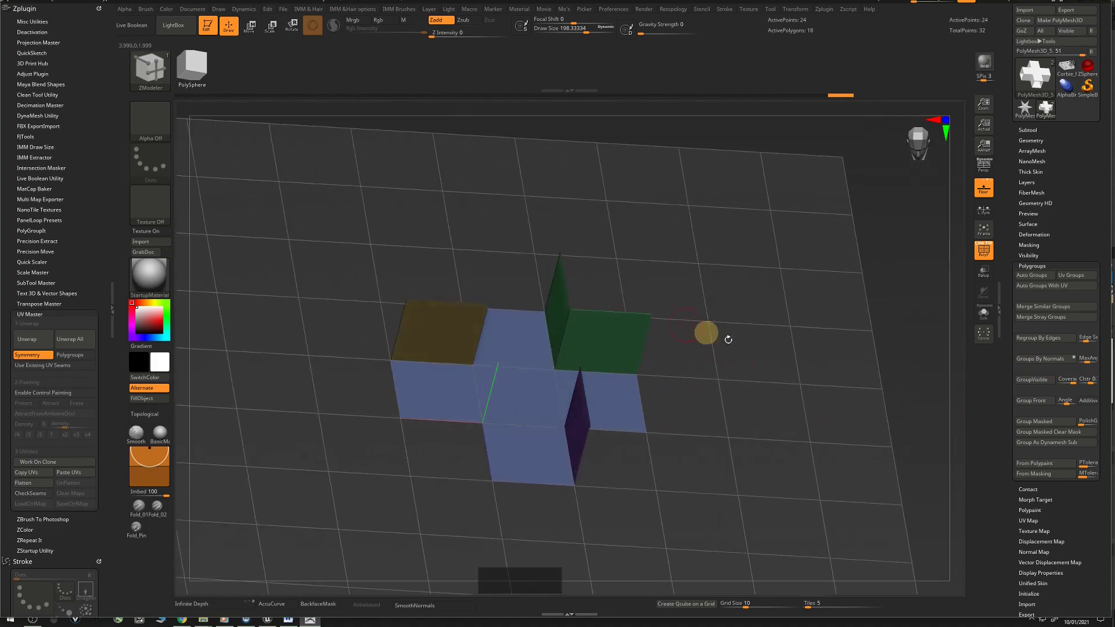
Duplicate the opened cross corridor as another subtool and make the copy active
{"action": "scroll", "coordinate": [1013, 308], "scroll_direction": "up", "scroll_amount": 3}
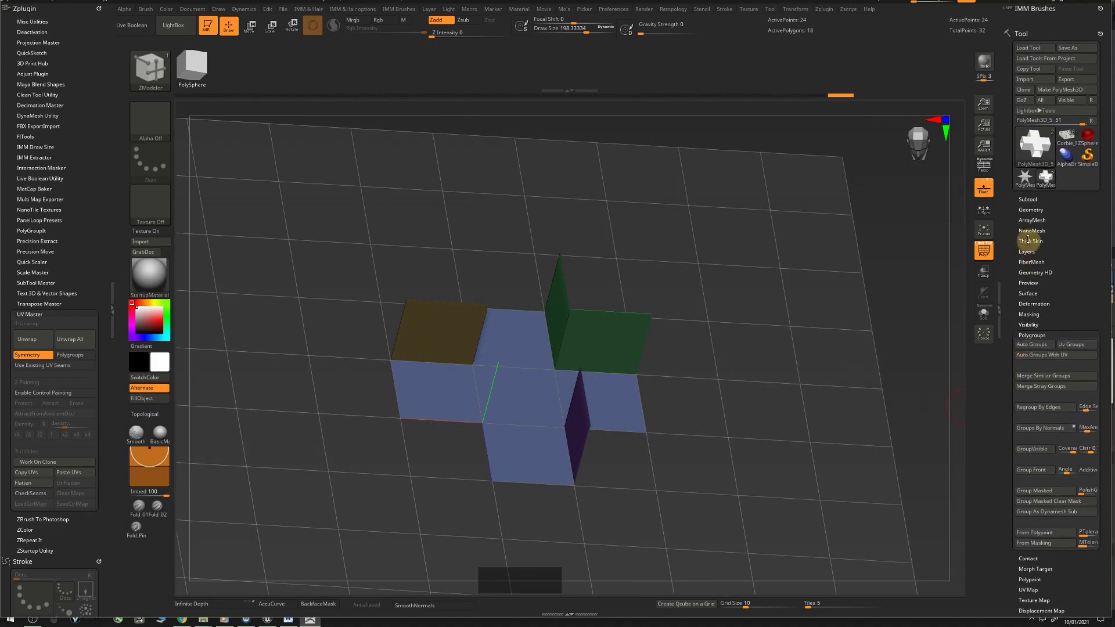
{"action": "left_click", "coordinate": [1027, 199]}
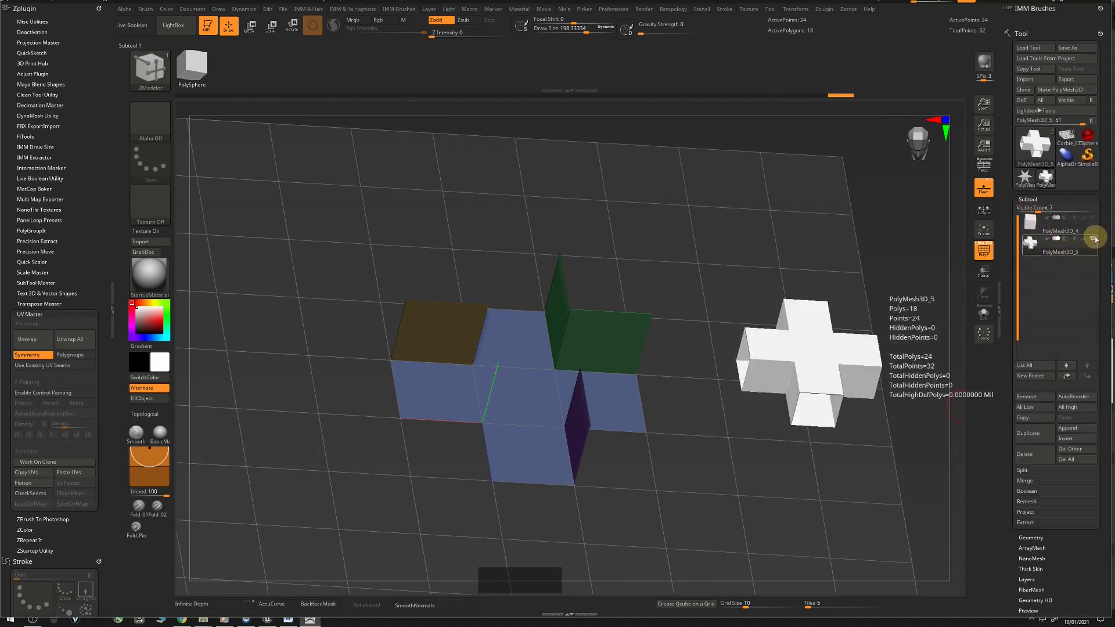
{"action": "left_click", "coordinate": [1036, 436]}
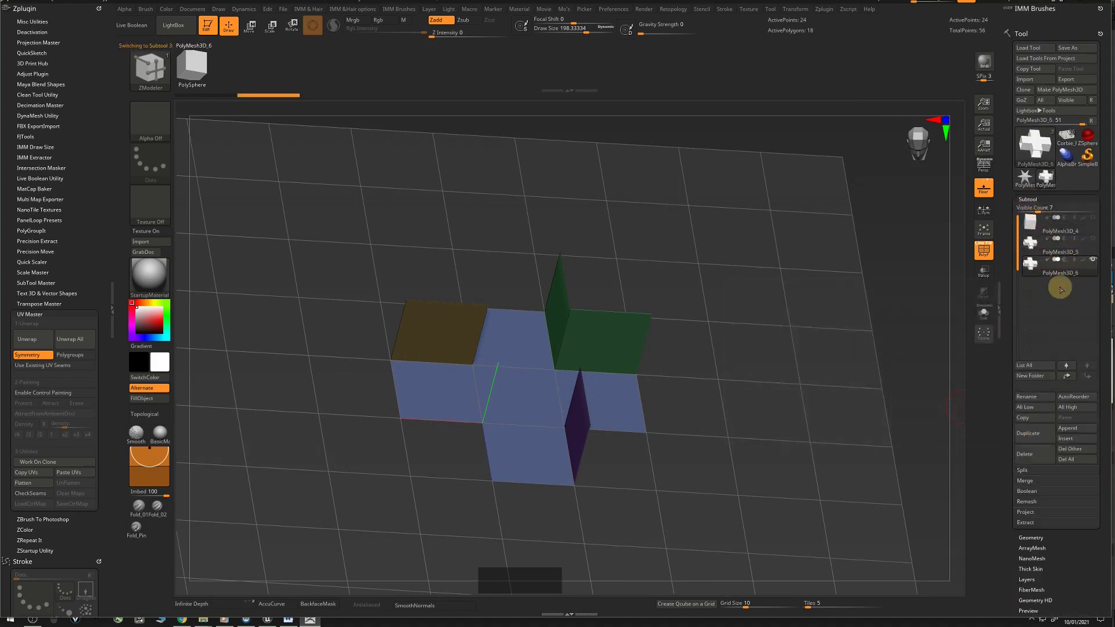
{"action": "left_click_drag", "start_coordinate": [707, 365], "coordinate": [750, 360]}
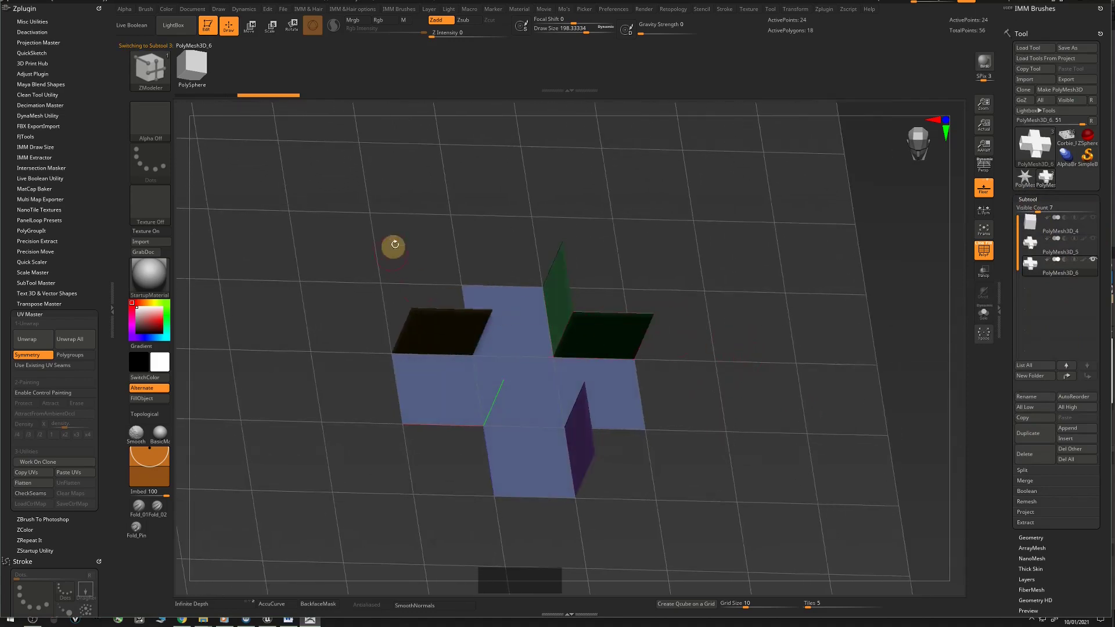
Choose the ZModeler brush and set its polygon action to Delete with A Single Poly as the target
{"action": "key", "text": "b"}
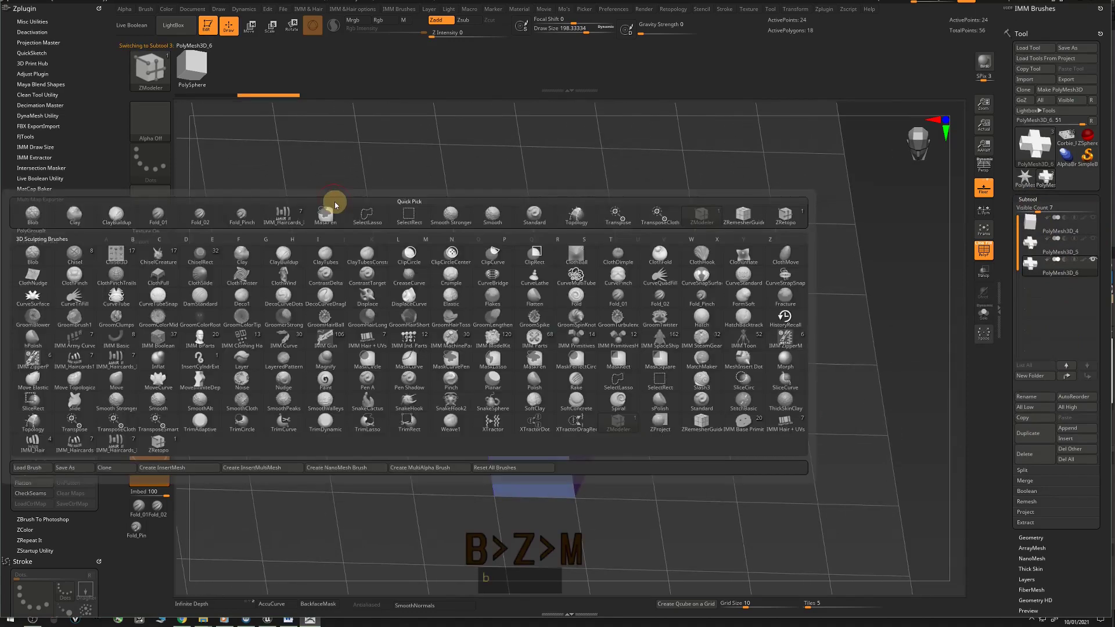
{"action": "key", "text": "z"}
{"action": "key", "text": "m"}
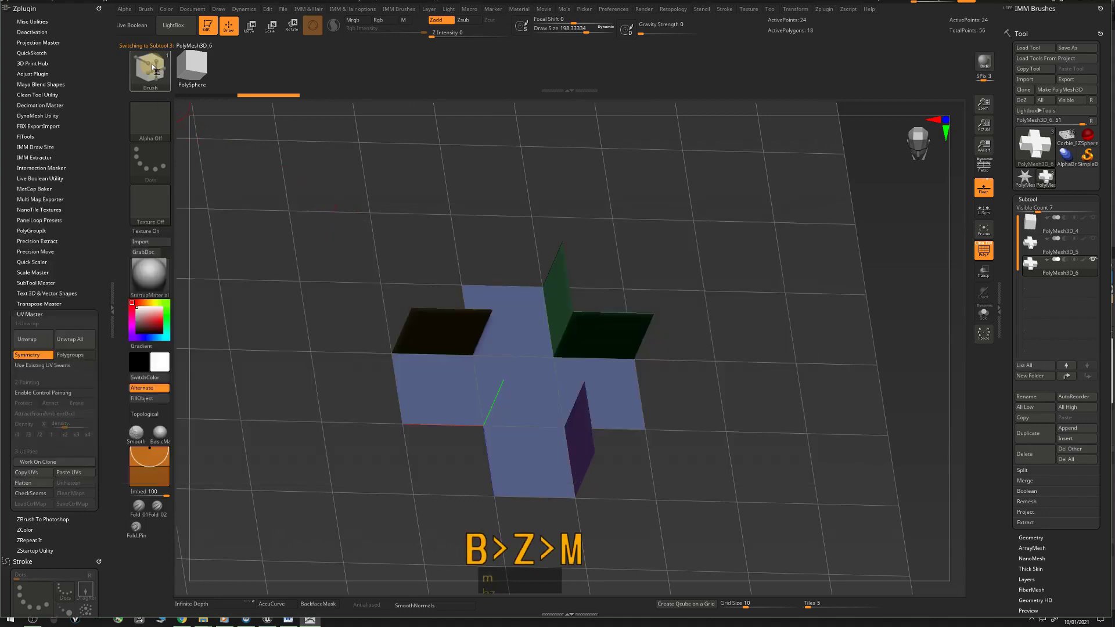
{"action": "left_click_drag", "start_coordinate": [440, 256], "coordinate": [550, 276]}
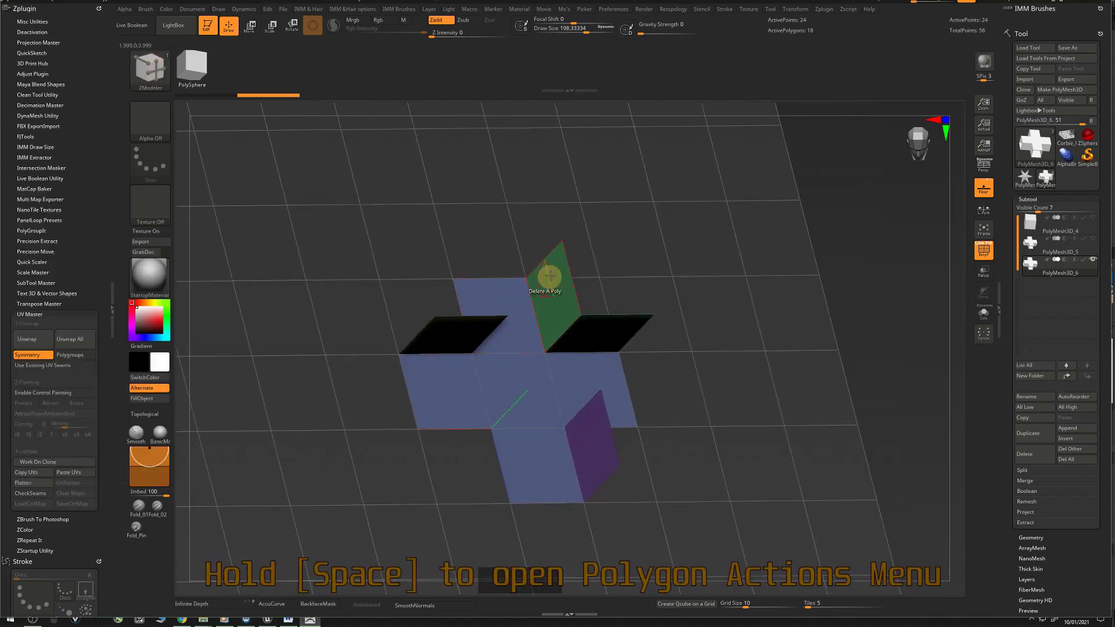
{"action": "key", "text": "space"}
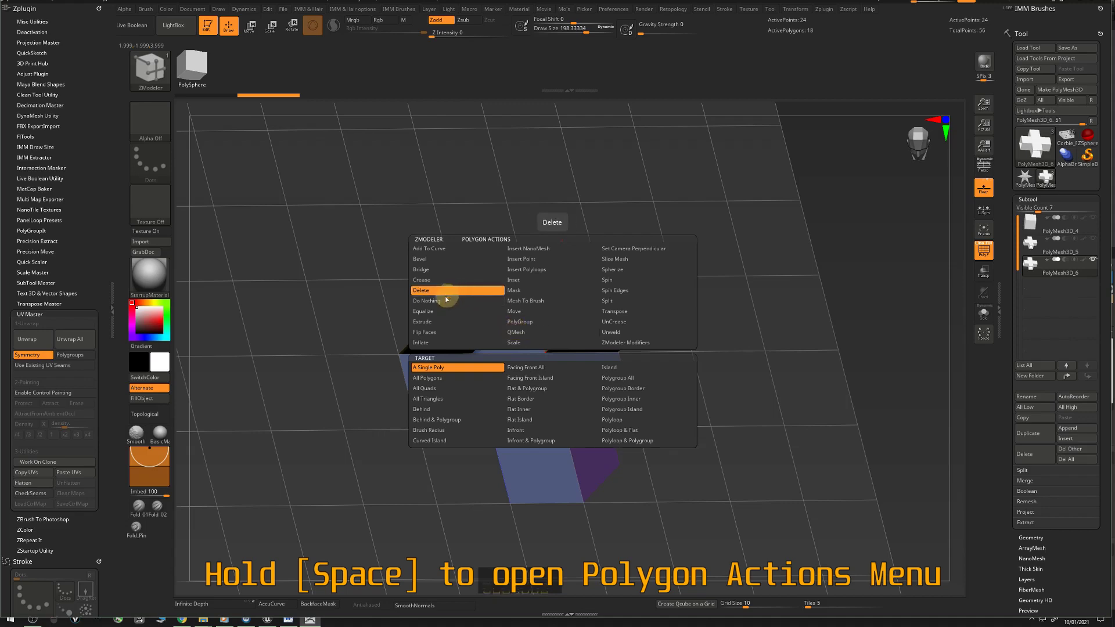
{"action": "left_click", "coordinate": [423, 281]}
{"action": "left_click", "coordinate": [423, 290]}
Delete the floor, ceiling and one side wall of the cross copy's rear arm, leaving its other side wall
{"action": "right_click_drag", "start_coordinate": [400, 260], "coordinate": [393, 291]}
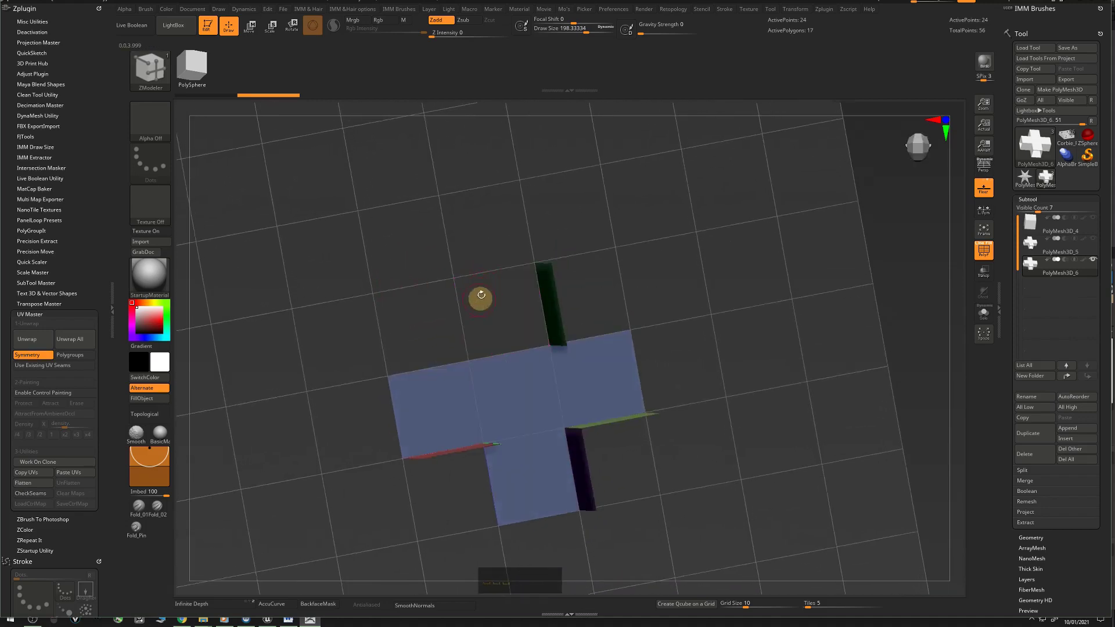
{"action": "right_click_drag", "start_coordinate": [480, 297], "coordinate": [530, 169]}
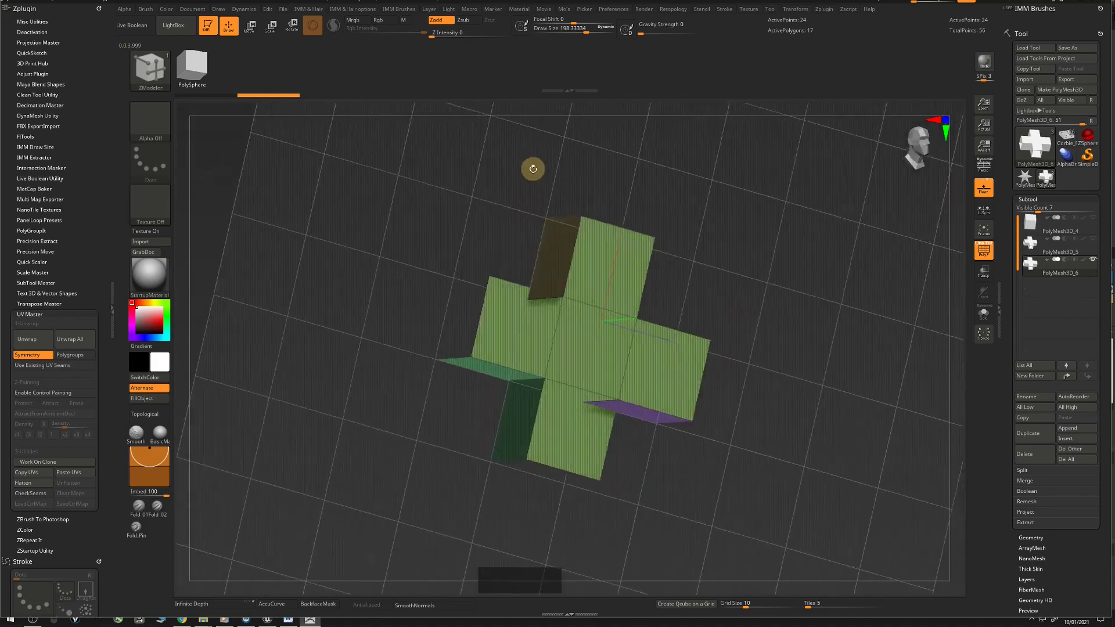
{"action": "left_click", "coordinate": [501, 313]}
{"action": "right_click_drag", "start_coordinate": [500, 312], "coordinate": [610, 281]}
{"action": "right_click_drag", "start_coordinate": [739, 325], "coordinate": [719, 277], "text": "shift"}
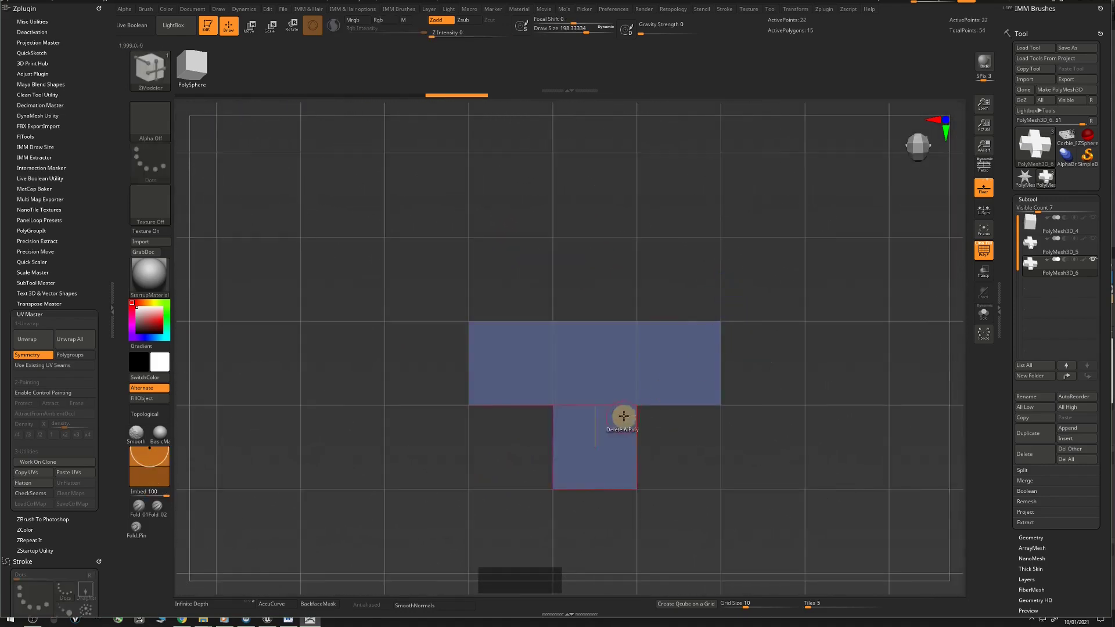
Mask the leftover wall of the removed arm with ZModeler's Mask action on a single poly and invert the mask to isolate that wall
{"action": "right_click_drag", "start_coordinate": [623, 416], "coordinate": [642, 266]}
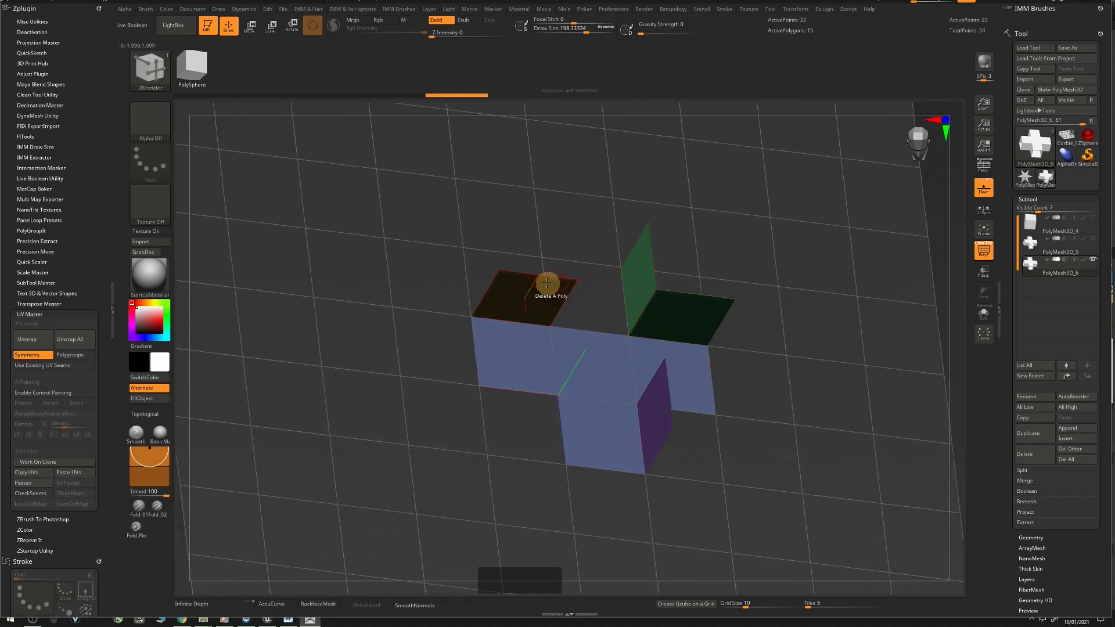
{"action": "right_click_drag", "start_coordinate": [546, 282], "coordinate": [612, 281]}
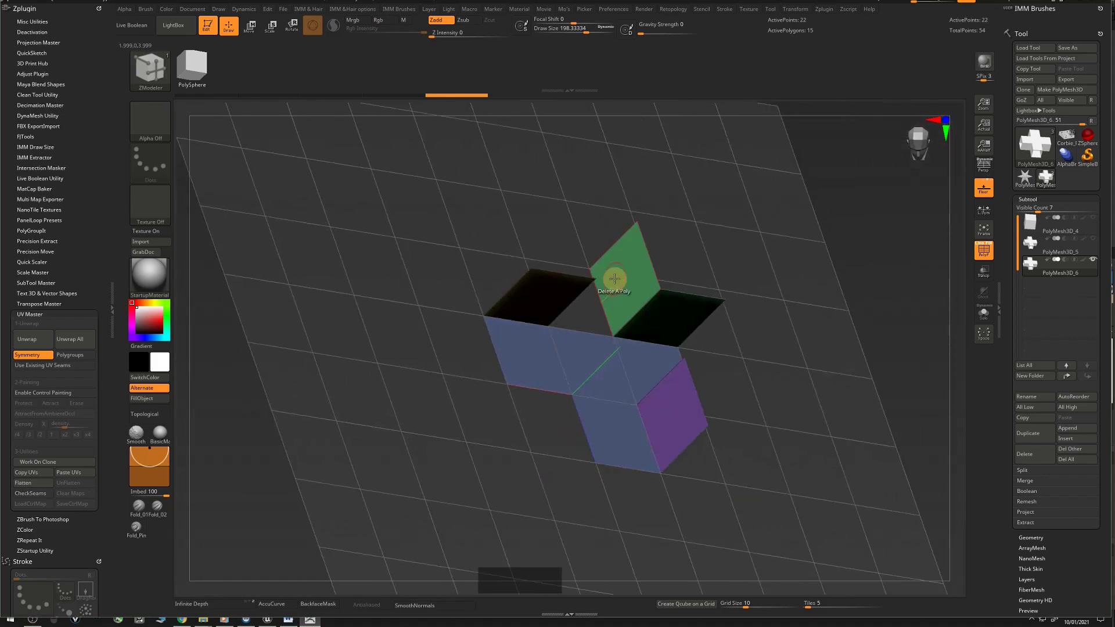
{"action": "key", "text": "space"}
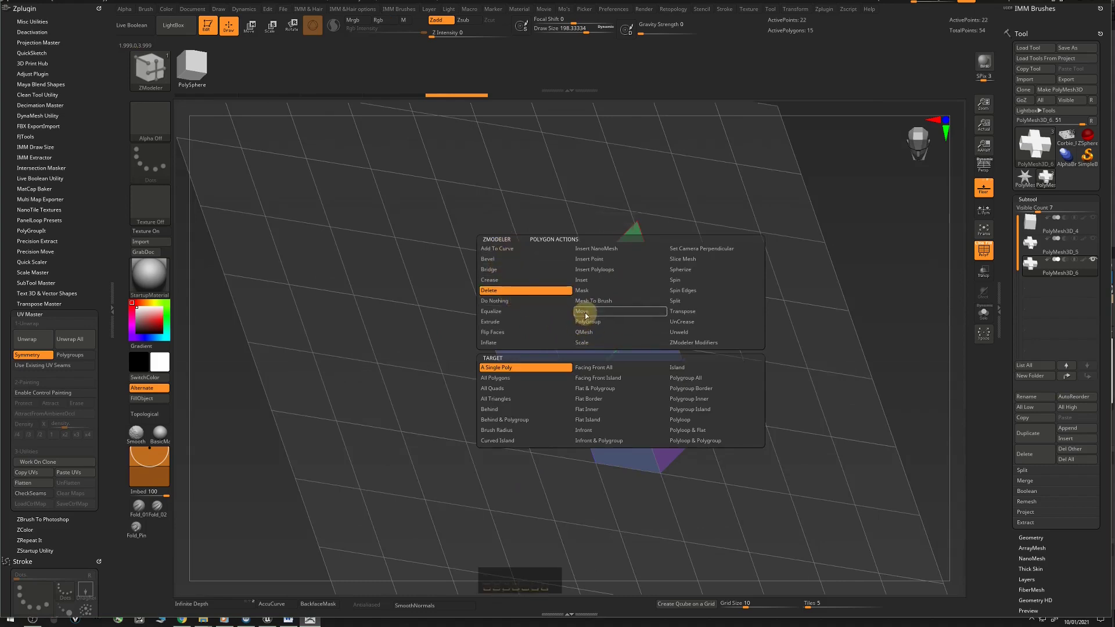
{"action": "key", "text": "space"}
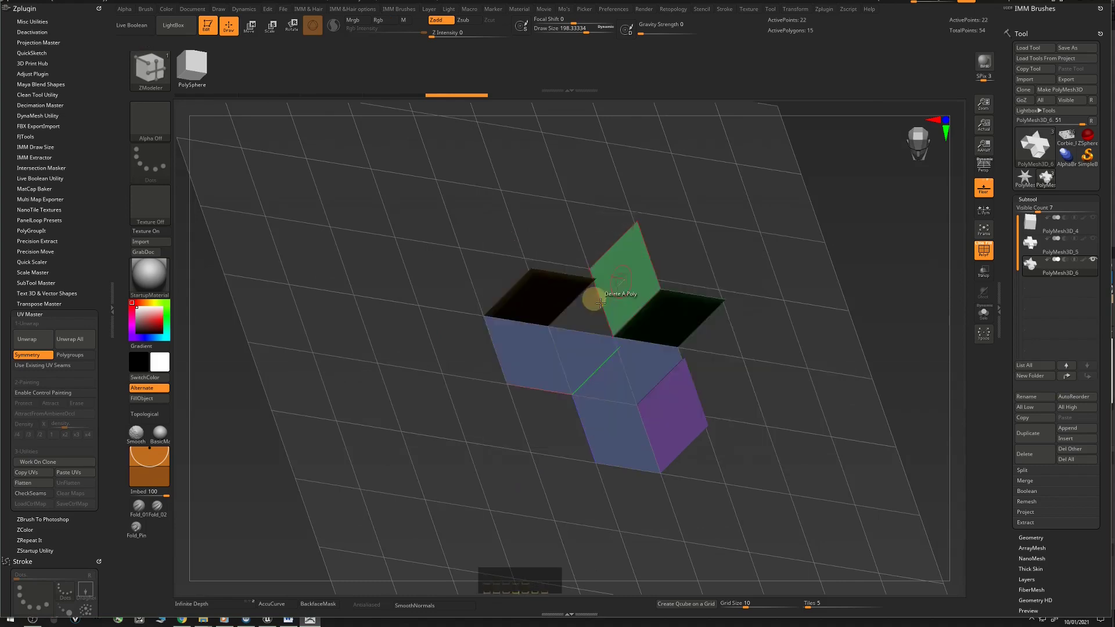
{"action": "left_click", "coordinate": [624, 280]}
{"action": "key", "text": "ctrl"}
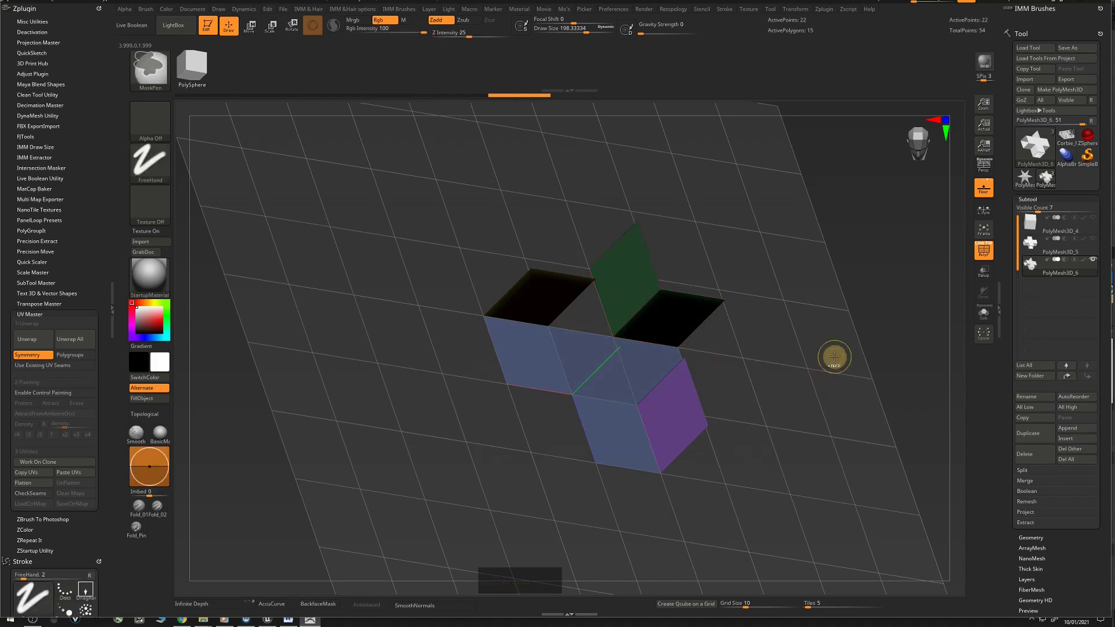
{"action": "left_click", "coordinate": [835, 356], "text": "ctrl"}
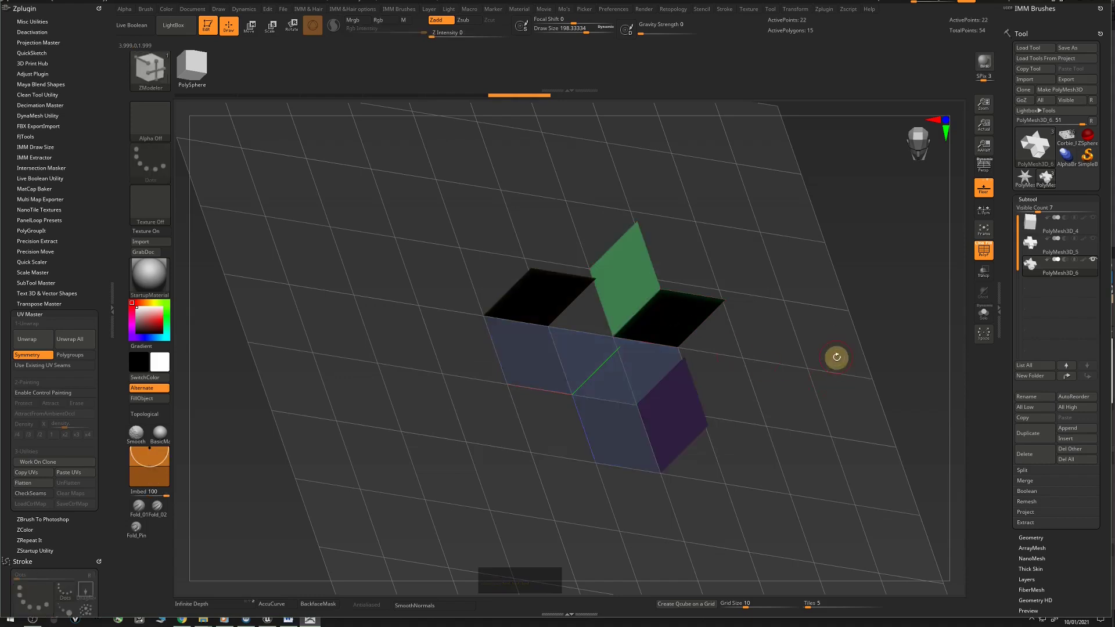
Place the Move gizmo's pivot on the vertex at the leftover wall's inner corner and reset the gizmo's orientation
{"action": "left_click", "coordinate": [251, 34]}
{"action": "left_click", "coordinate": [546, 278]}
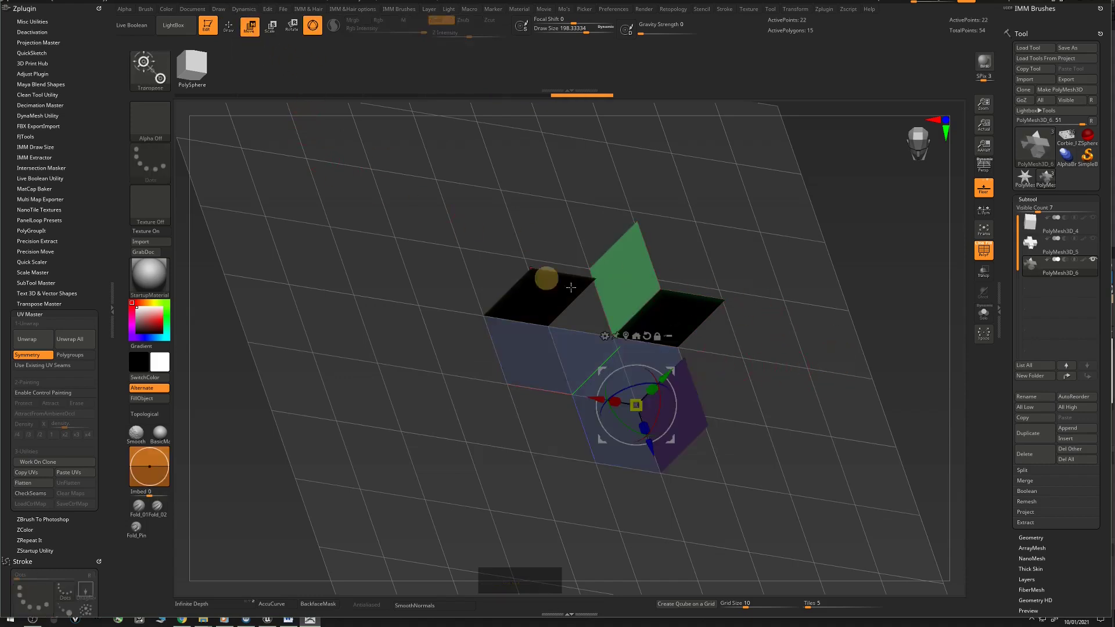
{"action": "mouse_move", "coordinate": [601, 305]}
{"action": "left_mouse_down"}
{"action": "mouse_move", "coordinate": [598, 333]}
{"action": "mouse_move", "coordinate": [593, 309]}
{"action": "left_mouse_up"}
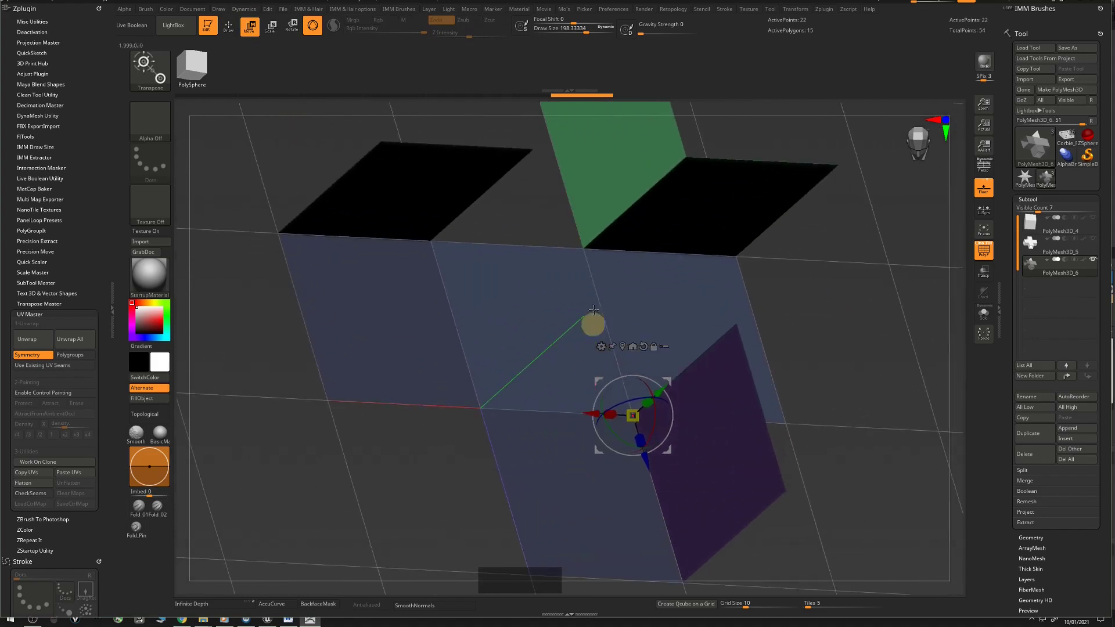
{"action": "left_click", "coordinate": [584, 247], "text": "alt"}
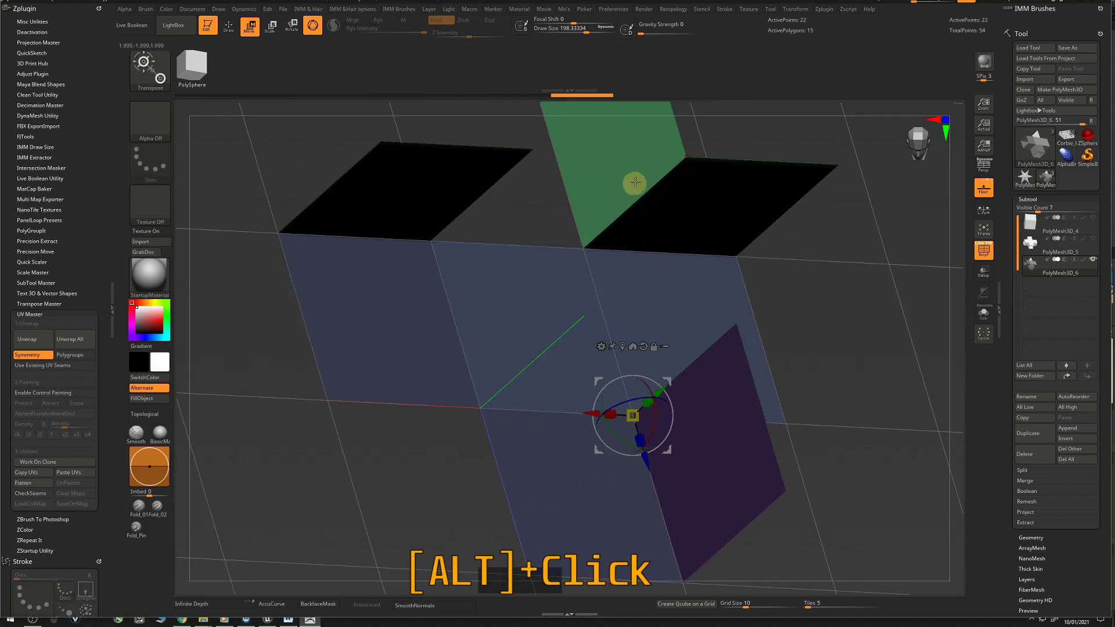
{"action": "left_click", "coordinate": [584, 248], "text": "alt"}
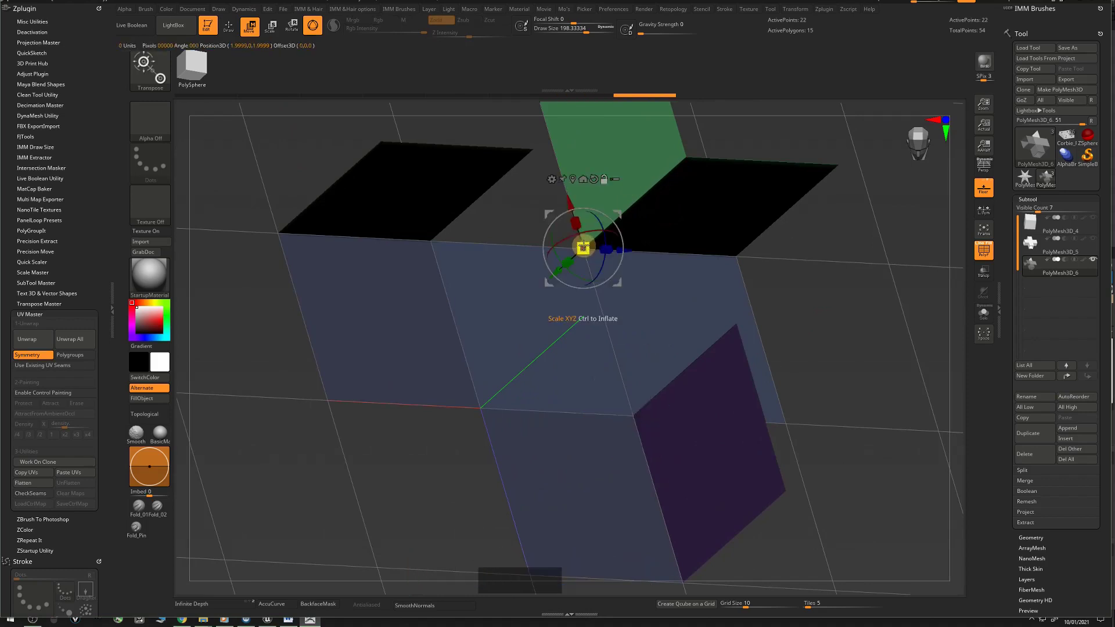
{"action": "left_click", "coordinate": [592, 180], "text": "alt"}
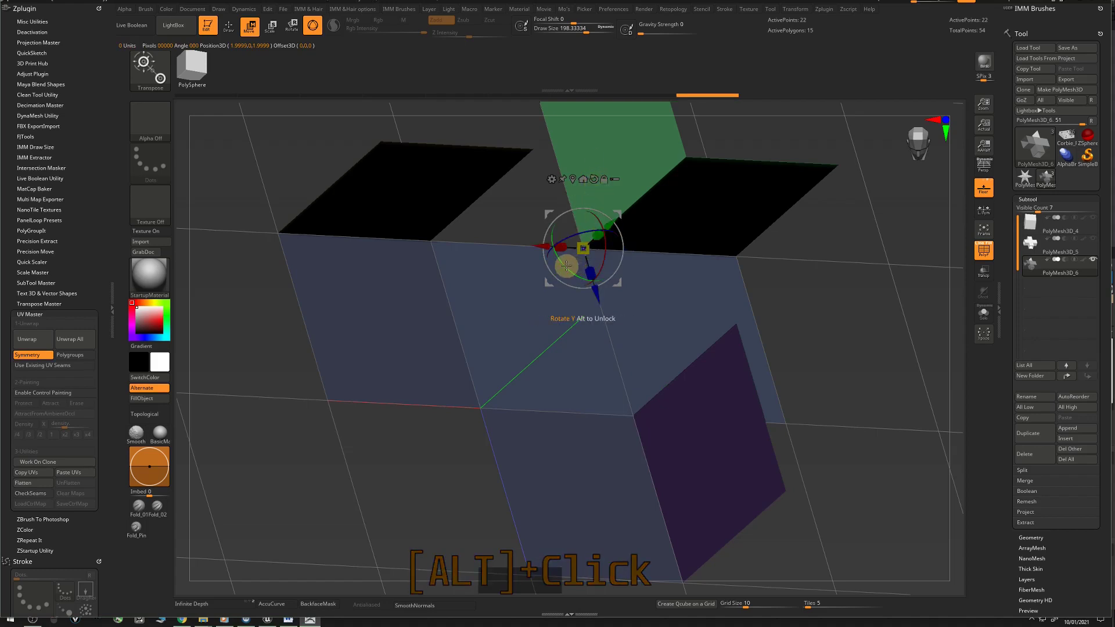
Rotate the leftover wall 90 degrees about its corner to close the opening of the T junction
{"action": "left_click_drag", "start_coordinate": [570, 266], "coordinate": [651, 310]}
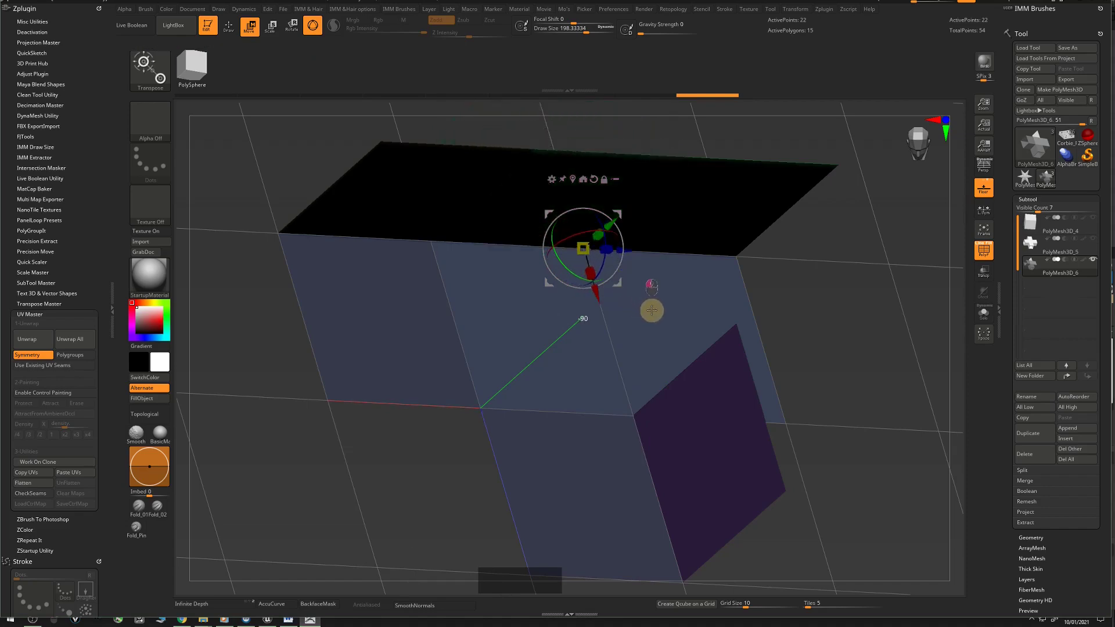
{"action": "left_click_drag", "start_coordinate": [778, 305], "coordinate": [673, 360]}
{"action": "key", "text": "shift+d"}
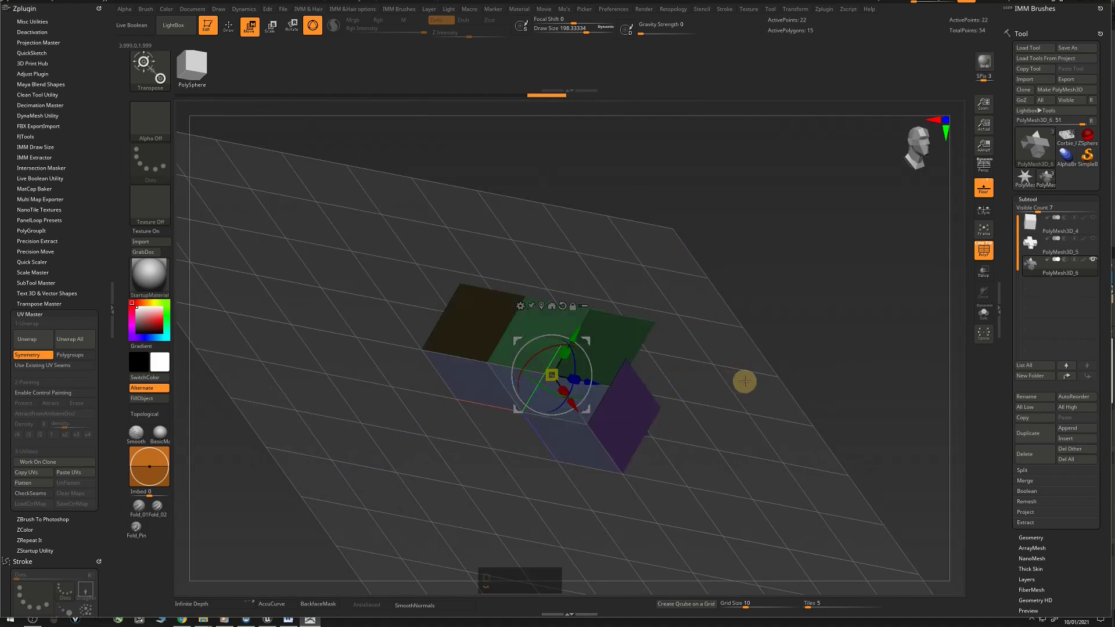
{"action": "right_click_drag", "start_coordinate": [732, 331], "coordinate": [726, 406], "text": "alt"}
Weld the T junction's identical points, clear the mask and check the joints with the dynamic subdivision preview
{"action": "key", "text": "q"}
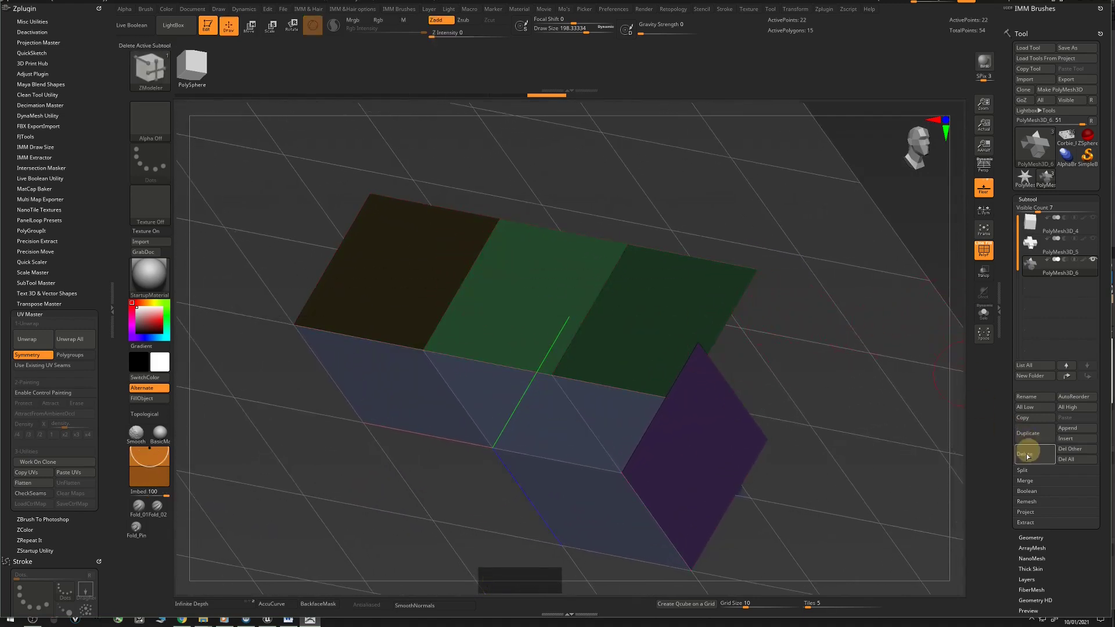
{"action": "left_click_drag", "start_coordinate": [1010, 481], "coordinate": [1003, 413]}
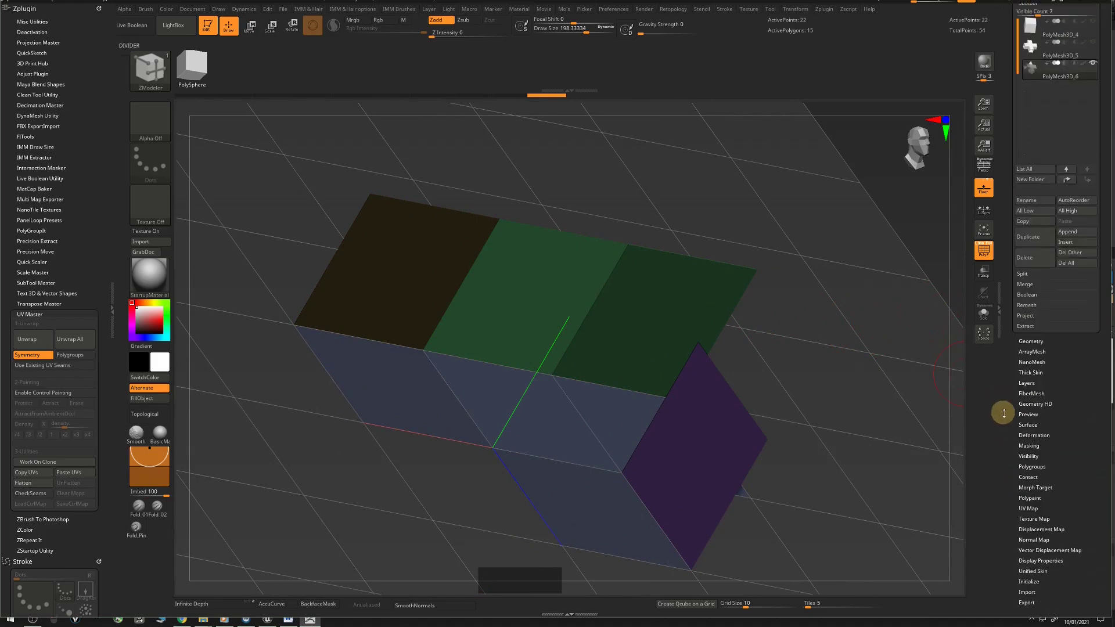
{"action": "left_click", "coordinate": [1031, 341]}
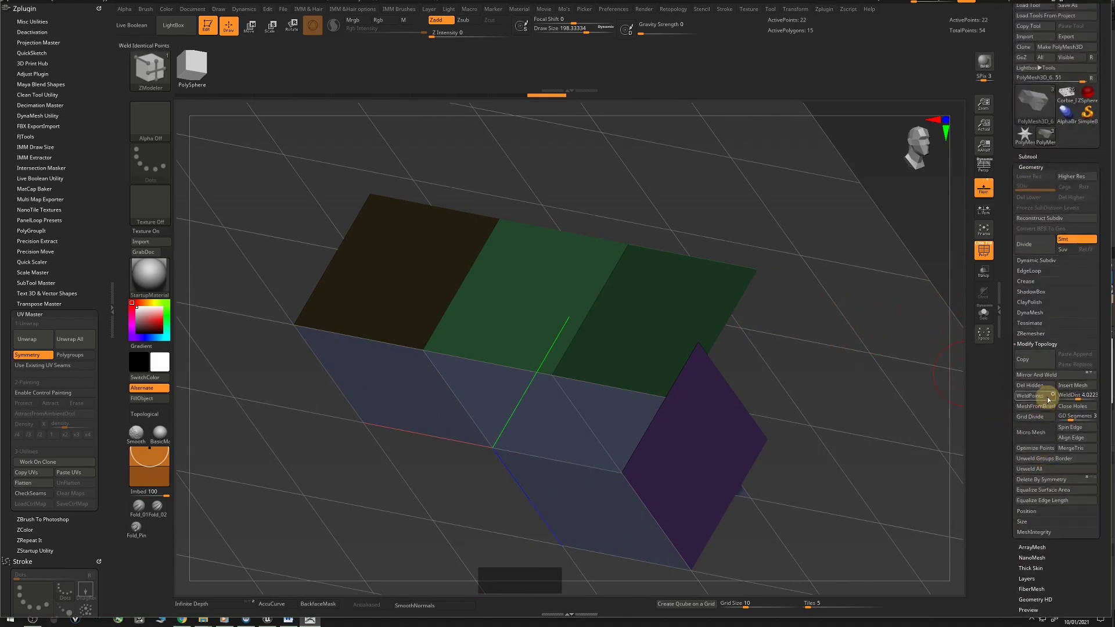
{"action": "left_click", "coordinate": [1030, 397]}
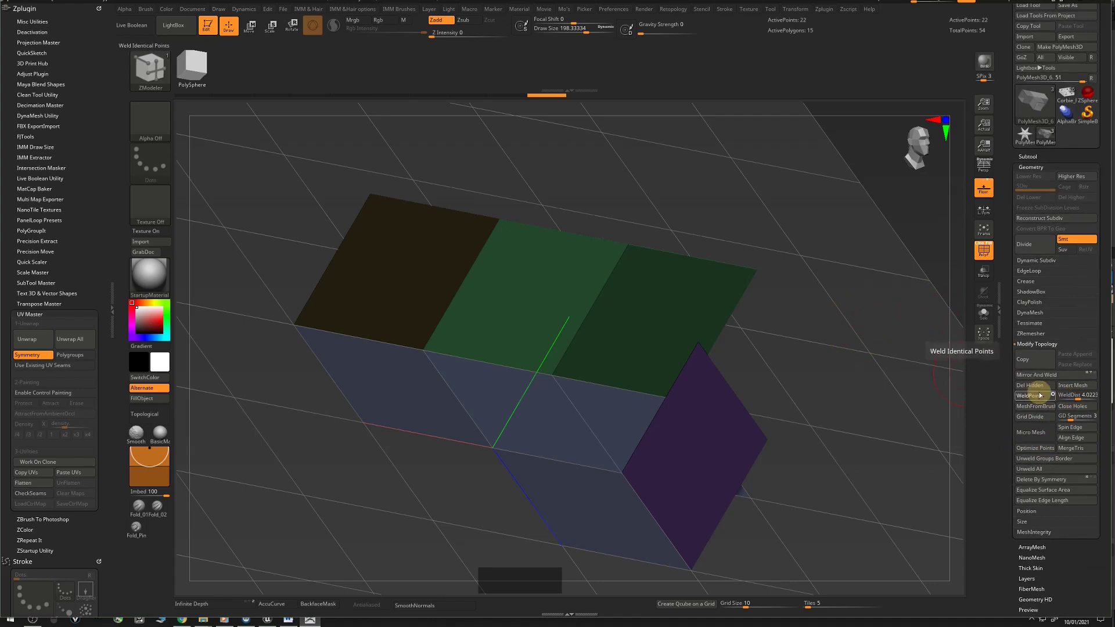
{"action": "left_click_drag", "start_coordinate": [783, 312], "coordinate": [791, 322]}
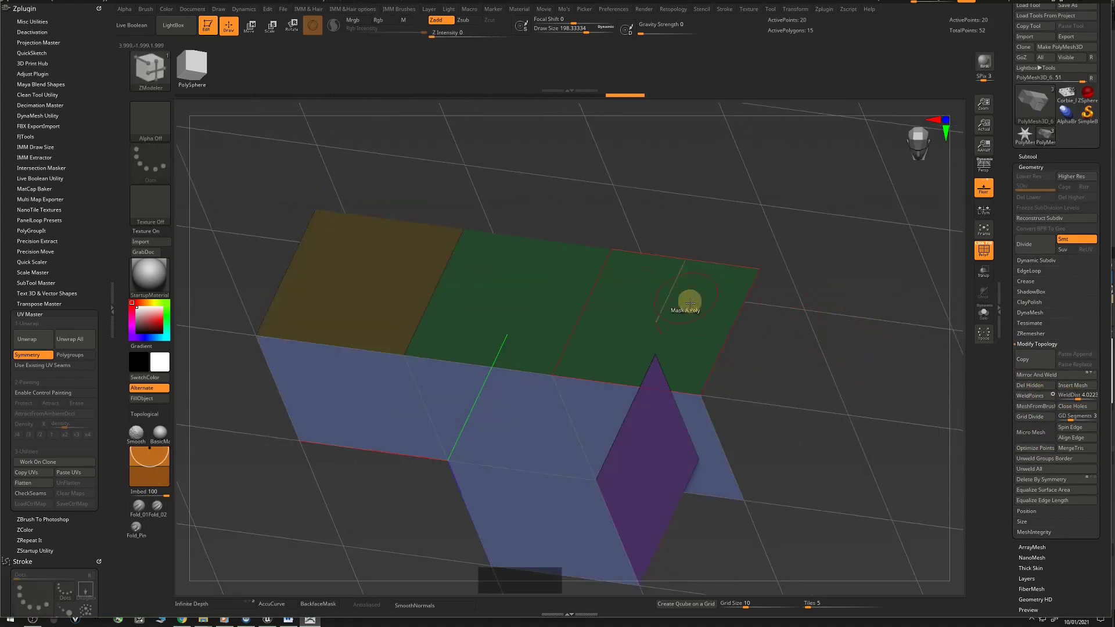
{"action": "key", "text": "d"}
{"action": "key", "text": "shift+d"}
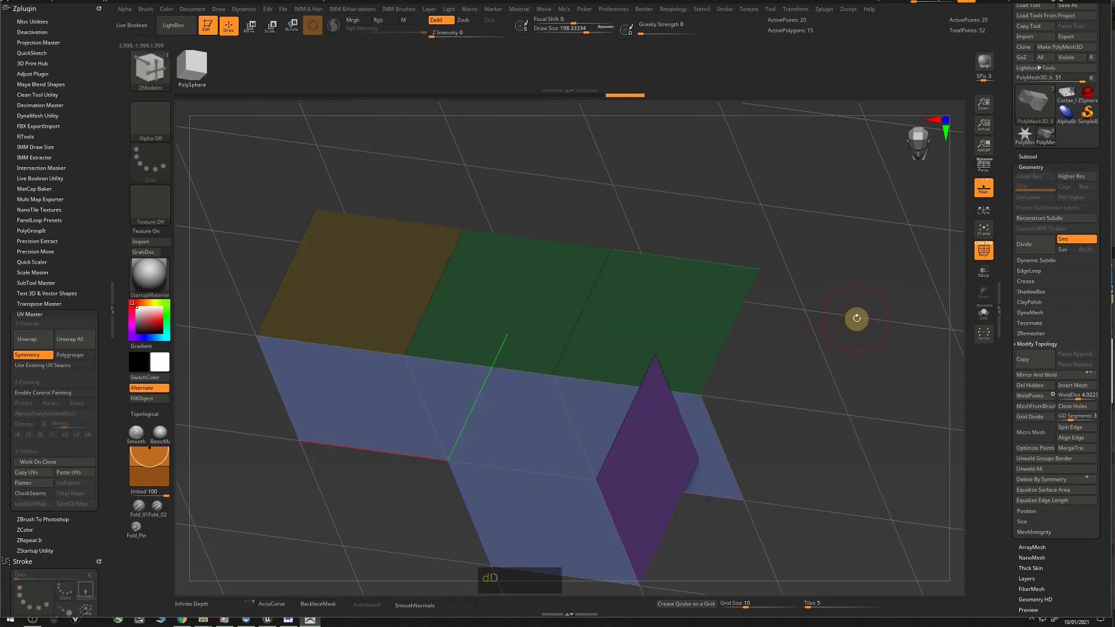
Duplicate the finished T junction as another subtool and inspect the copy from above and at an angle
{"action": "left_click_drag", "start_coordinate": [853, 320], "coordinate": [851, 308]}
{"action": "right_click_drag", "start_coordinate": [851, 307], "coordinate": [858, 302]}
{"action": "left_click_drag", "start_coordinate": [1047, 224], "coordinate": [1047, 265]}
{"action": "left_click", "coordinate": [1027, 199]}
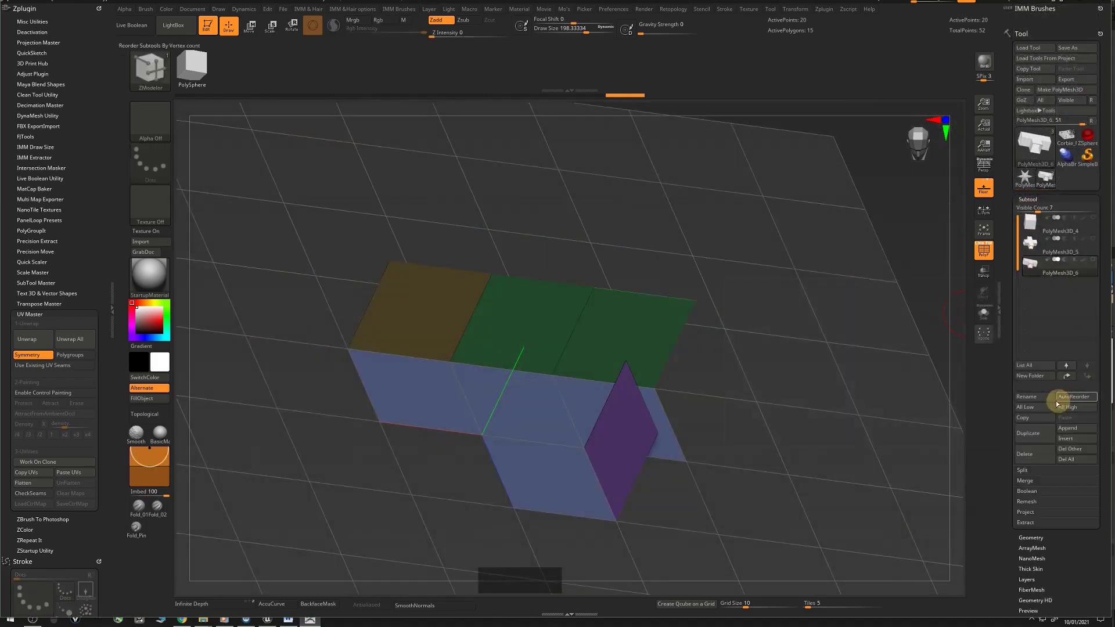
{"action": "left_click", "coordinate": [1033, 439]}
{"action": "left_click_drag", "start_coordinate": [809, 354], "coordinate": [861, 261]}
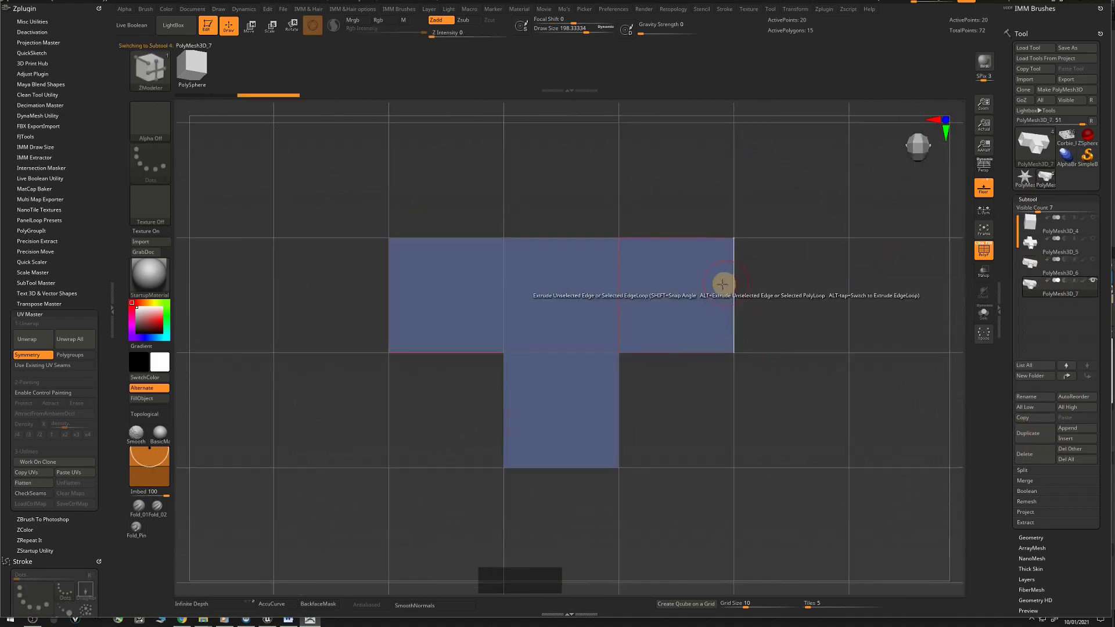
{"action": "left_click_drag", "start_coordinate": [291, 187], "coordinate": [327, 209]}
Delete the floor, ceiling and inner side wall of one crossbar arm on the T copy with ZModeler's single-poly Delete
{"action": "key", "text": "space"}
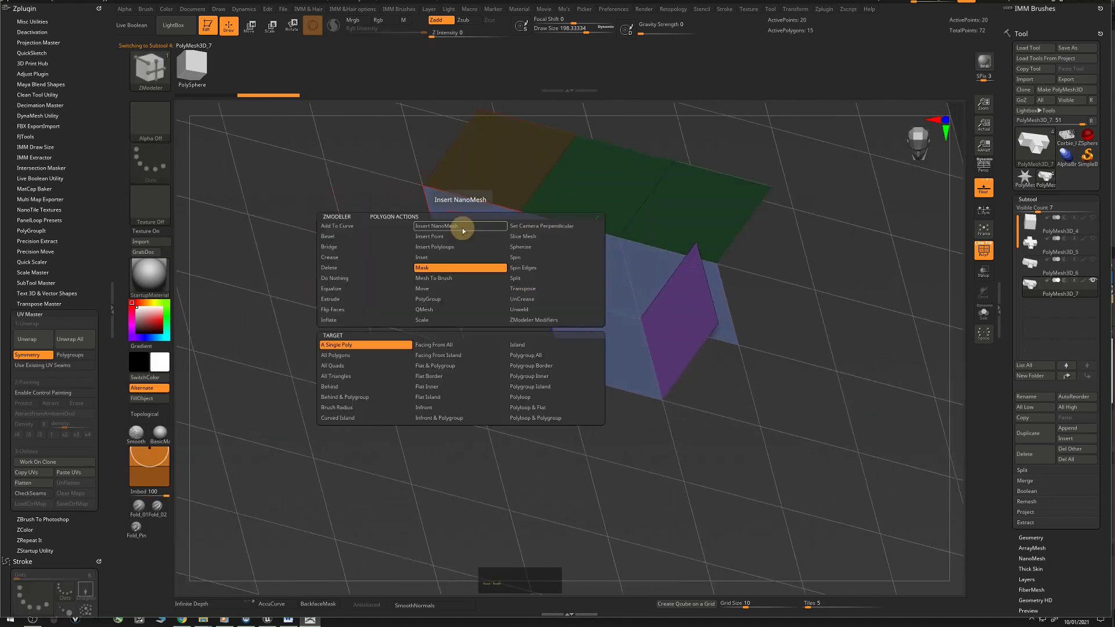
{"action": "left_click", "coordinate": [331, 268]}
{"action": "left_click_drag", "start_coordinate": [423, 245], "coordinate": [420, 236]}
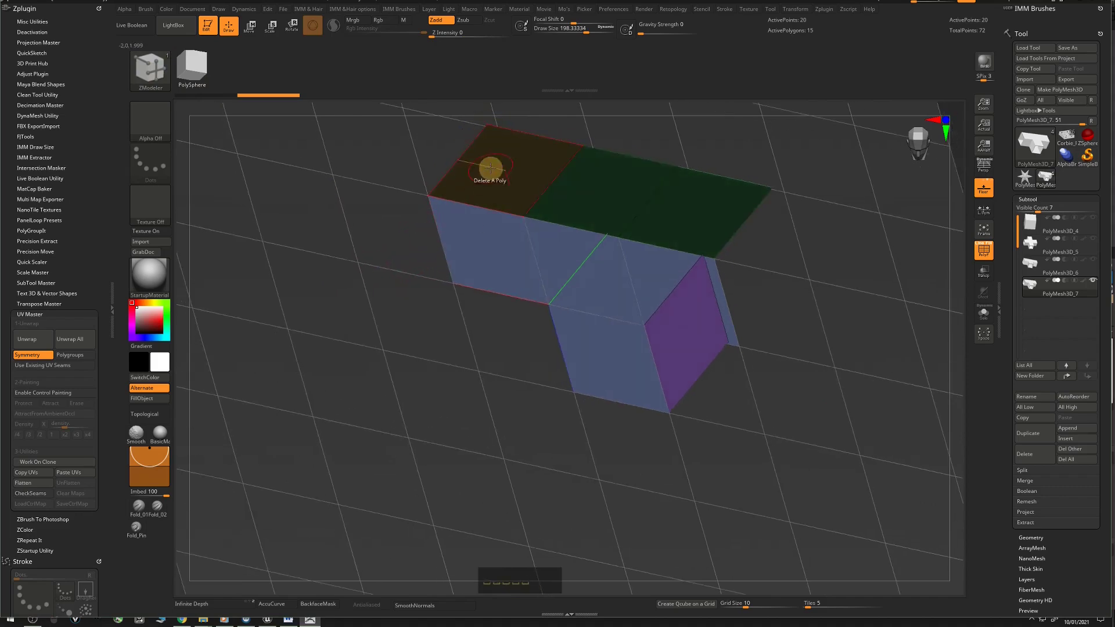
{"action": "right_click_drag", "start_coordinate": [478, 211], "coordinate": [501, 291]}
{"action": "left_click", "coordinate": [485, 246]}
{"action": "left_click", "coordinate": [505, 278]}
{"action": "left_click", "coordinate": [522, 258]}
Mask the remaining outer wall of the removed crossbar arm, invert the mask to isolate it and bring up the Move gizmo
{"action": "key", "text": "space"}
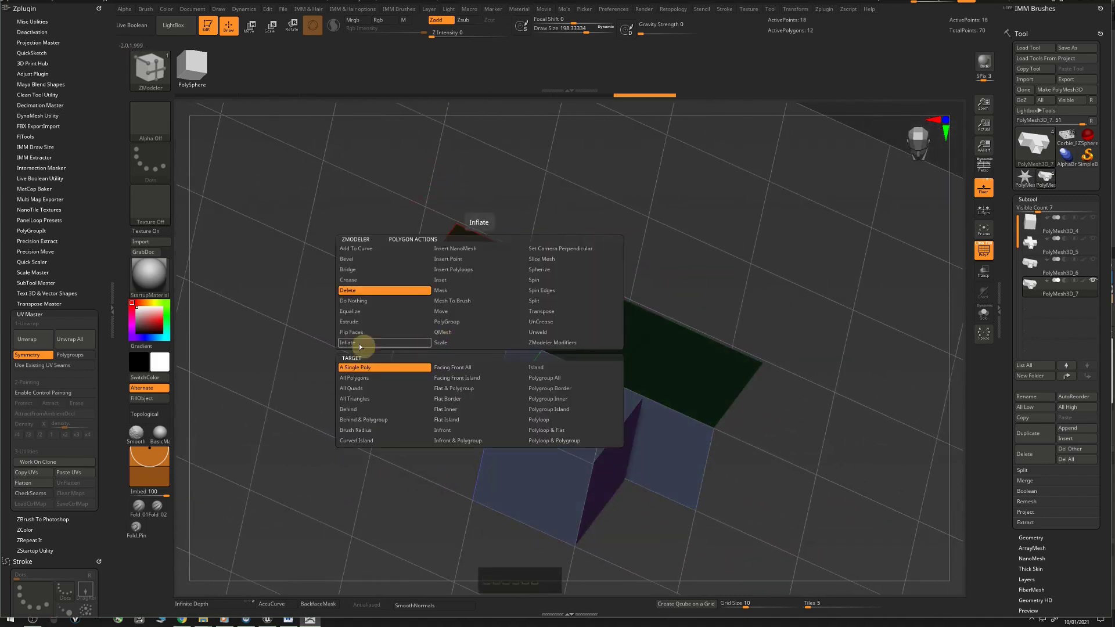
{"action": "left_click", "coordinate": [441, 291]}
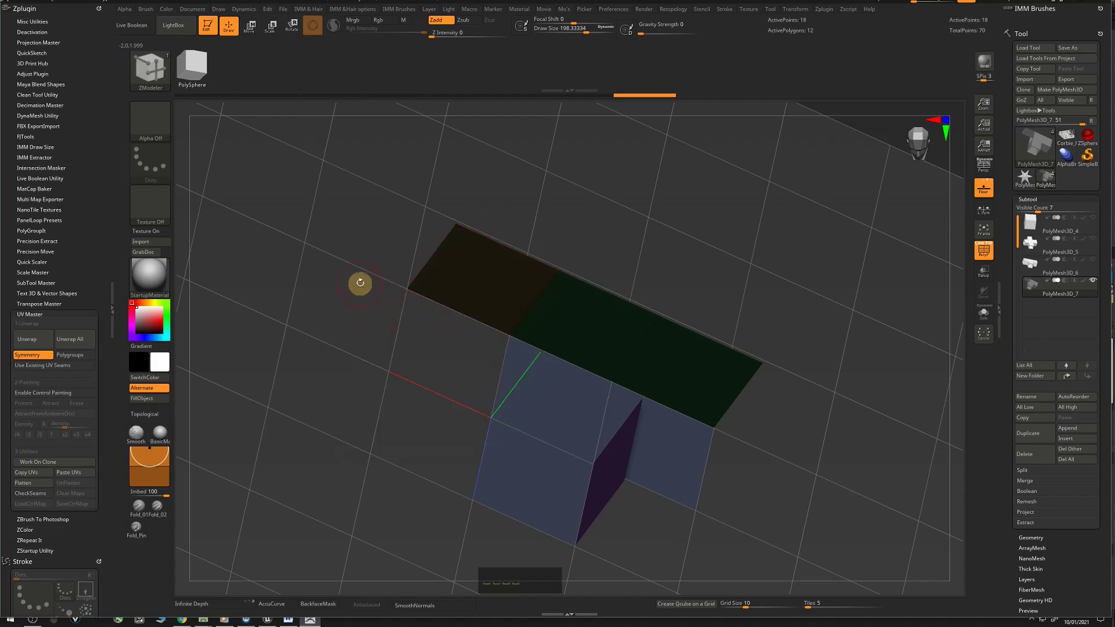
{"action": "key", "text": "ctrl"}
{"action": "left_click_drag", "start_coordinate": [321, 329], "coordinate": [319, 334], "text": "ctrl"}
{"action": "left_click", "coordinate": [468, 283]}
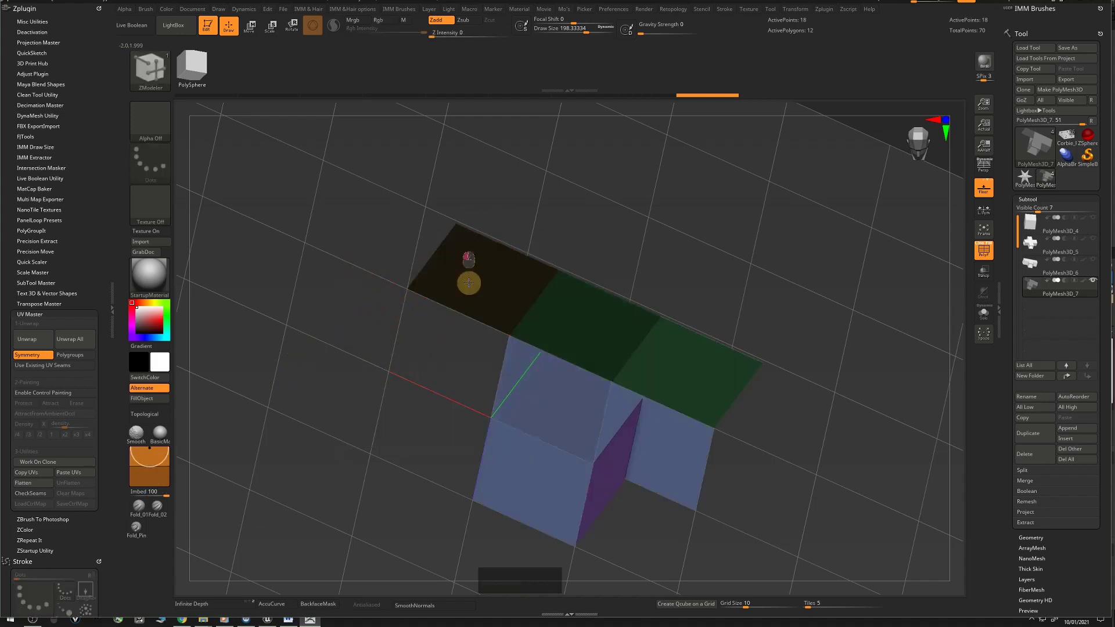
{"action": "left_click", "coordinate": [316, 340], "text": "ctrl"}
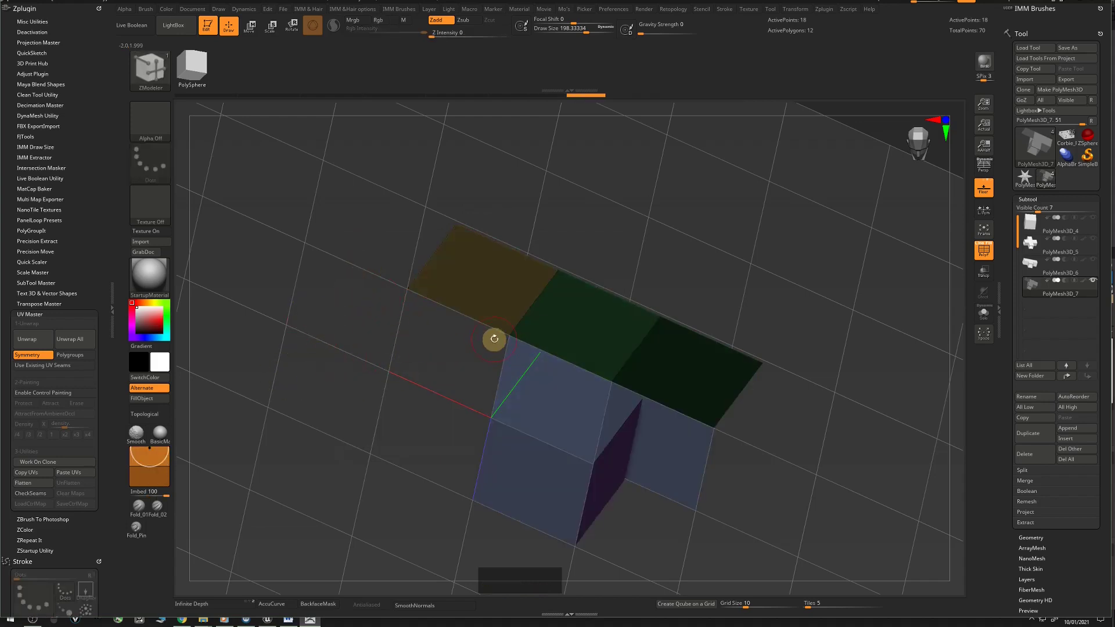
{"action": "key", "text": "w"}
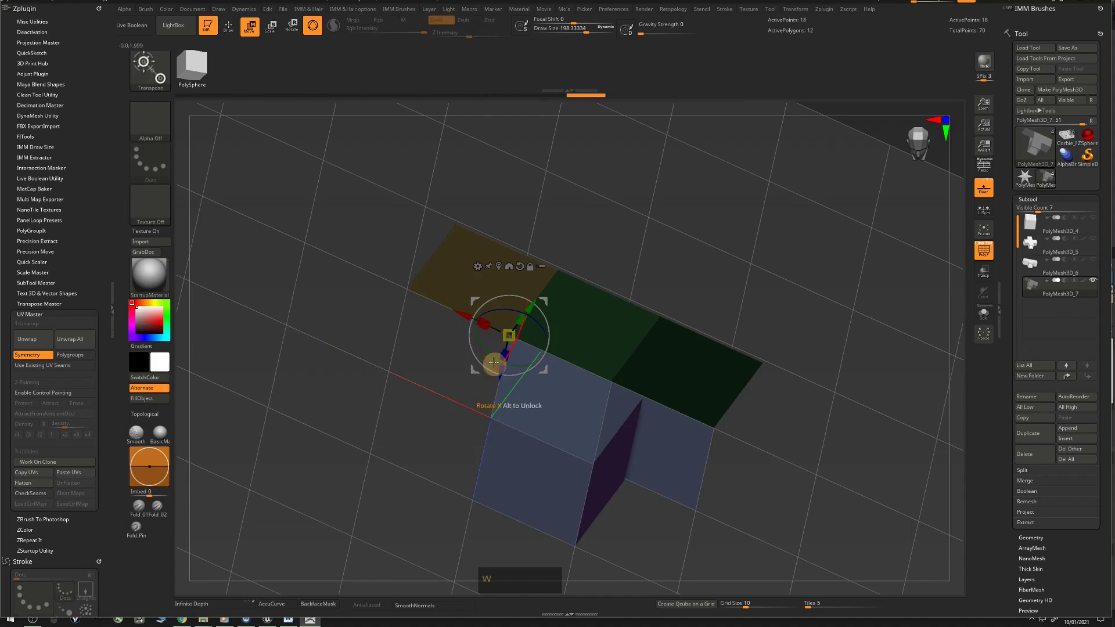
Rotate the isolated outer wall about its shared edge to close the open side of the corner block, then return to Draw mode
{"action": "left_click_drag", "start_coordinate": [486, 348], "coordinate": [571, 384]}
{"action": "right_click_drag", "start_coordinate": [575, 385], "coordinate": [571, 350]}
{"action": "key", "text": "q"}
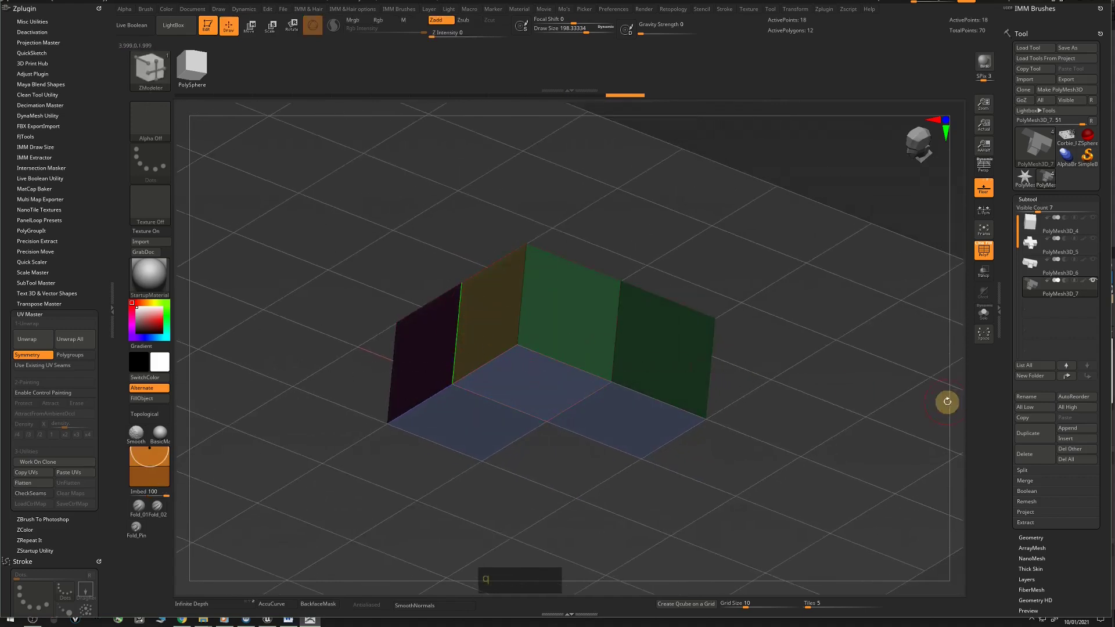
Weld the corner block's coincident points and check its joints with the dynamic subdivision preview
{"action": "left_click", "coordinate": [1030, 537]}
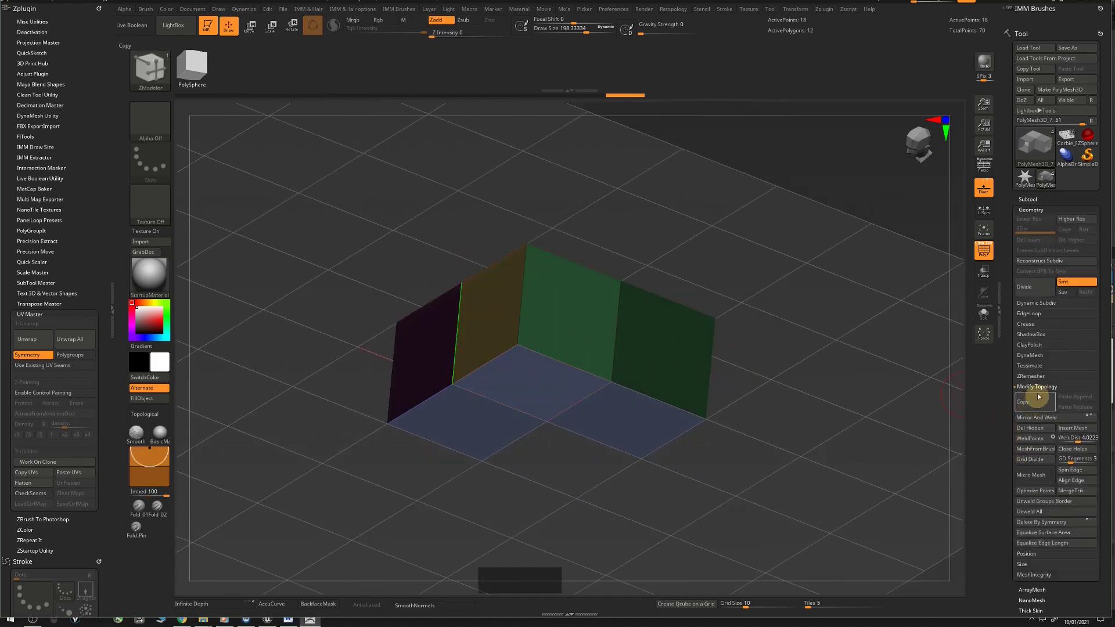
{"action": "left_click", "coordinate": [1025, 440]}
{"action": "right_click_drag", "start_coordinate": [808, 433], "coordinate": [811, 367]}
{"action": "key", "text": "d"}
{"action": "key", "text": "shift+d"}
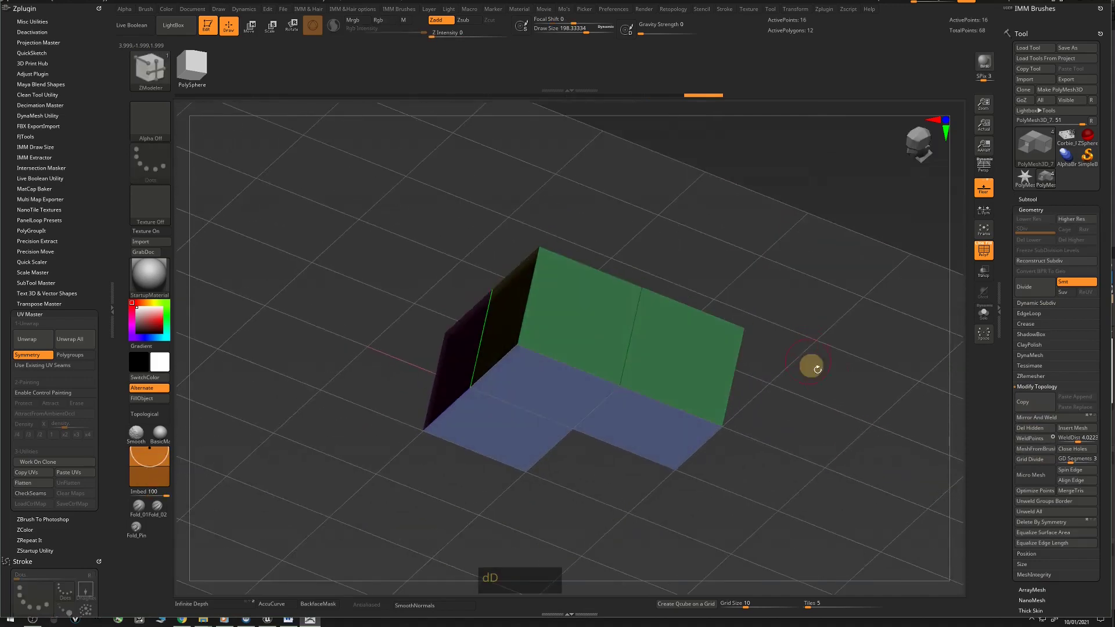
{"action": "right_click_drag", "start_coordinate": [860, 402], "coordinate": [834, 374]}
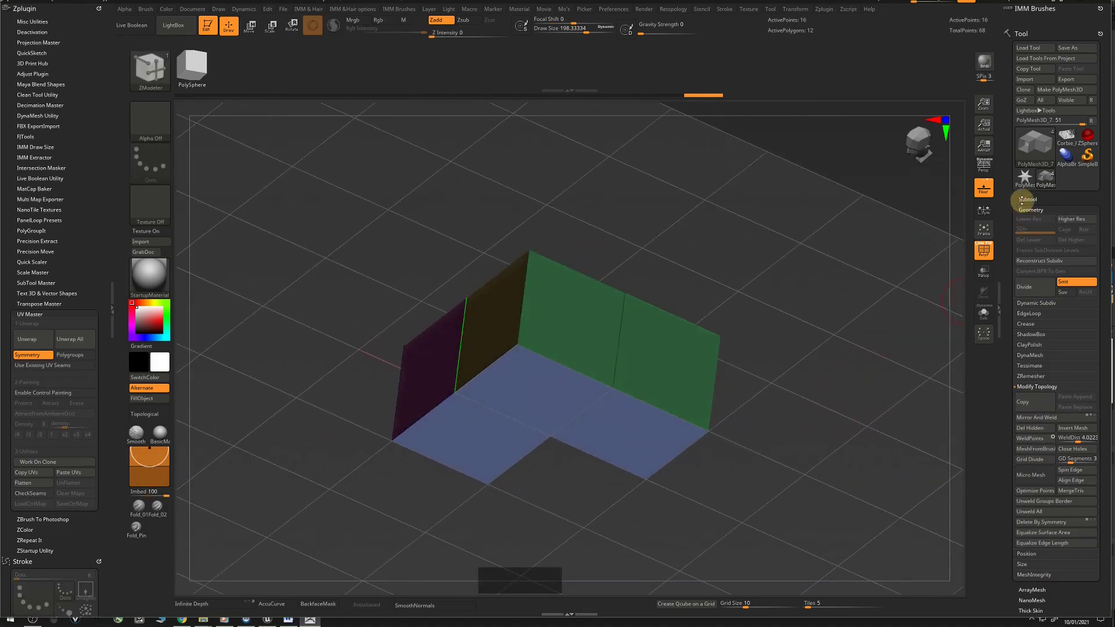
Duplicate the finished corner block as another subtool and inspect the copy from above and at an angle
{"action": "left_click", "coordinate": [1025, 199]}
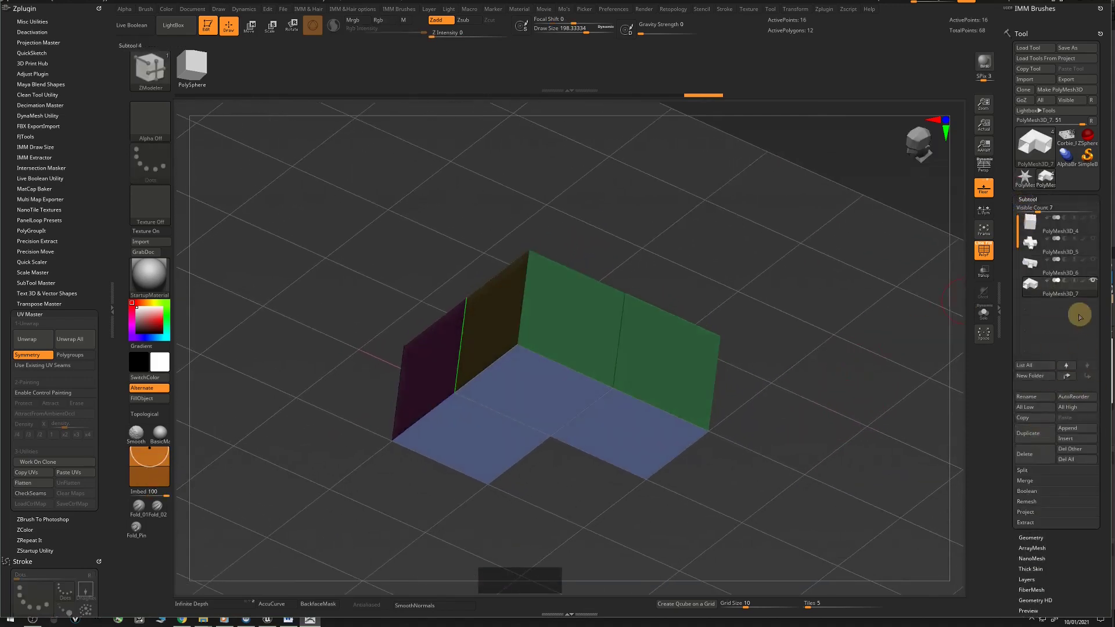
{"action": "left_click", "coordinate": [1038, 439]}
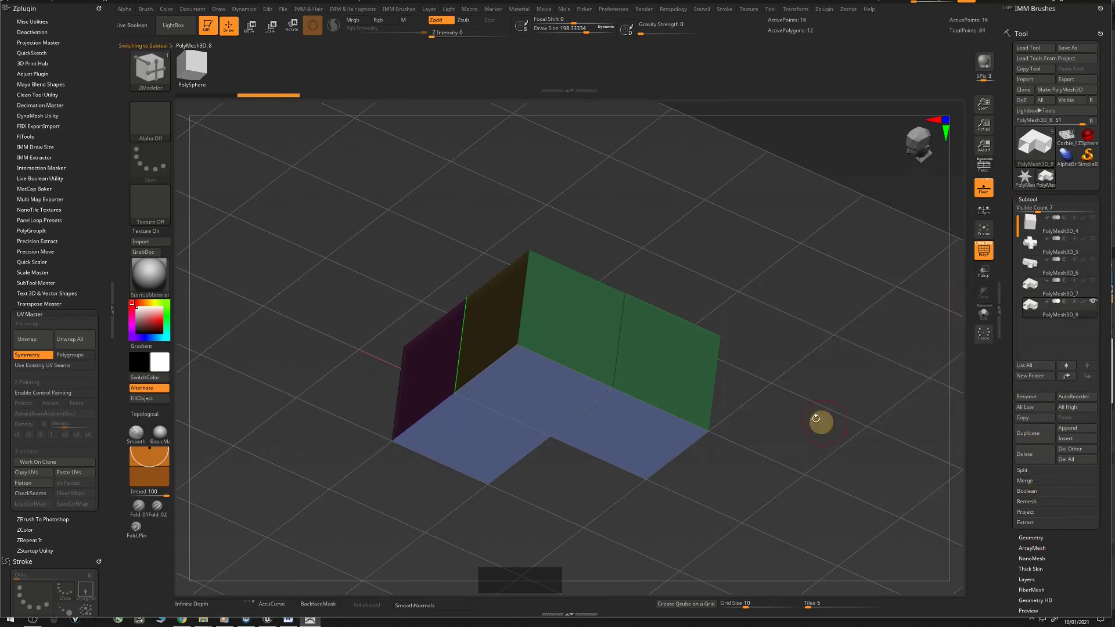
{"action": "left_click_drag", "start_coordinate": [816, 418], "coordinate": [842, 341]}
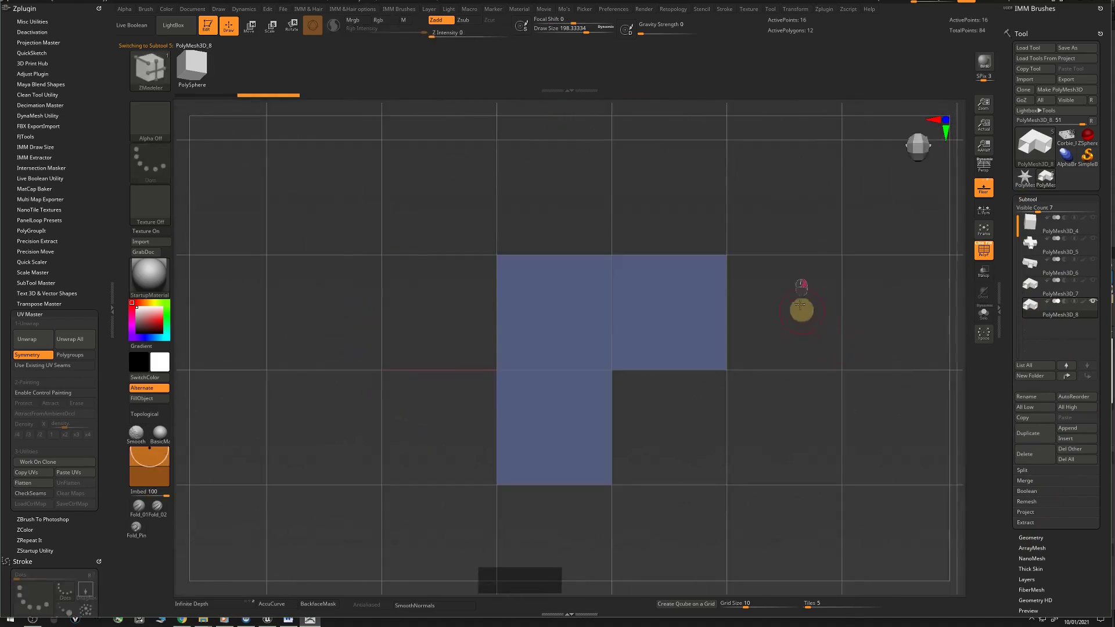
{"action": "left_click_drag", "start_coordinate": [801, 305], "coordinate": [796, 244]}
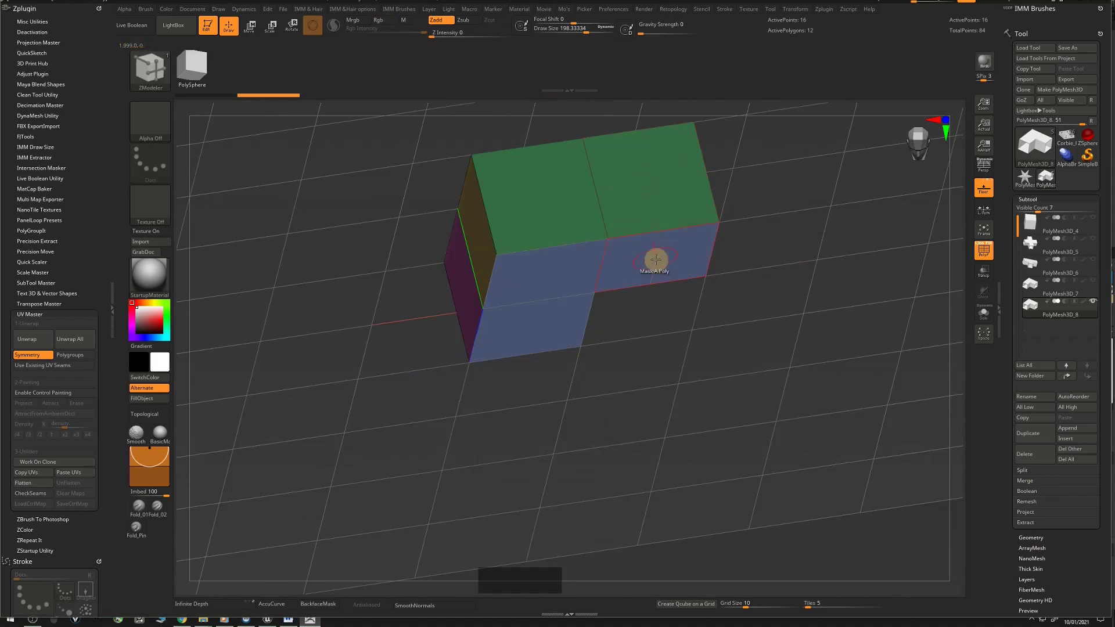
Delete the floor, ceiling and inner side wall of one arm on the corner copy with ZModeler's single-poly Delete
{"action": "key", "text": "space"}
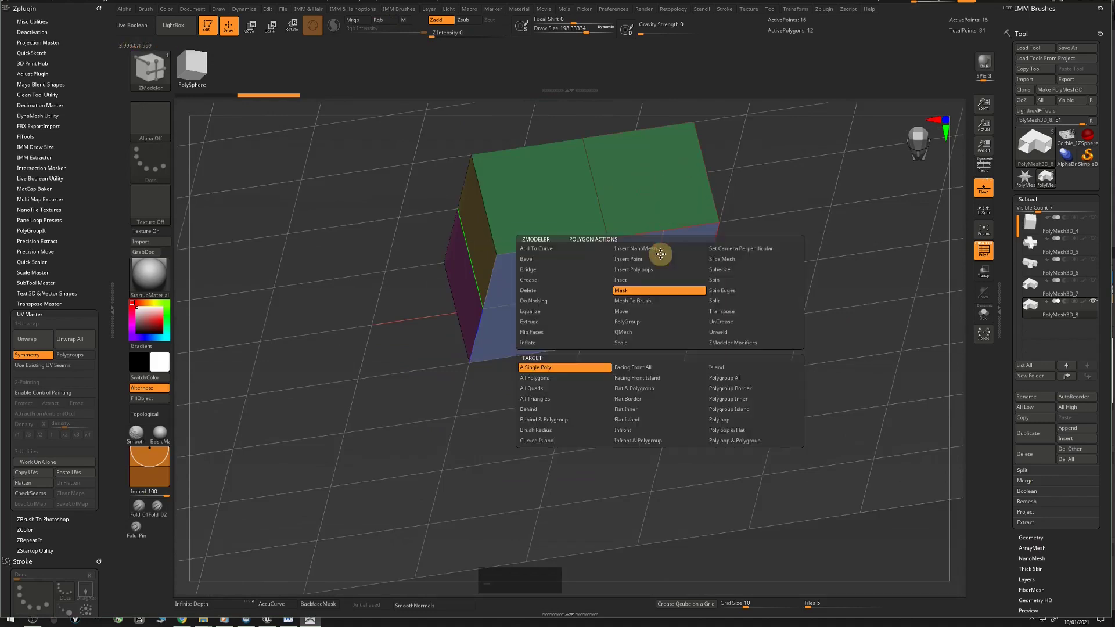
{"action": "left_click", "coordinate": [543, 291]}
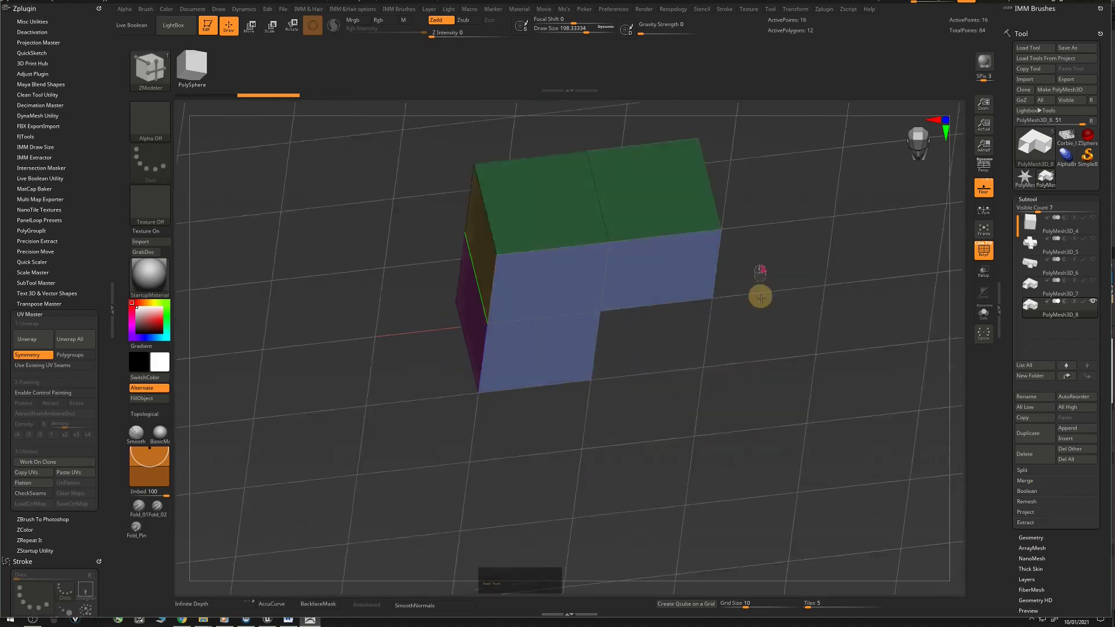
{"action": "left_click_drag", "start_coordinate": [758, 294], "coordinate": [689, 298]}
{"action": "key", "text": "ctrl+z"}
{"action": "right_click_drag", "start_coordinate": [689, 298], "coordinate": [674, 345]}
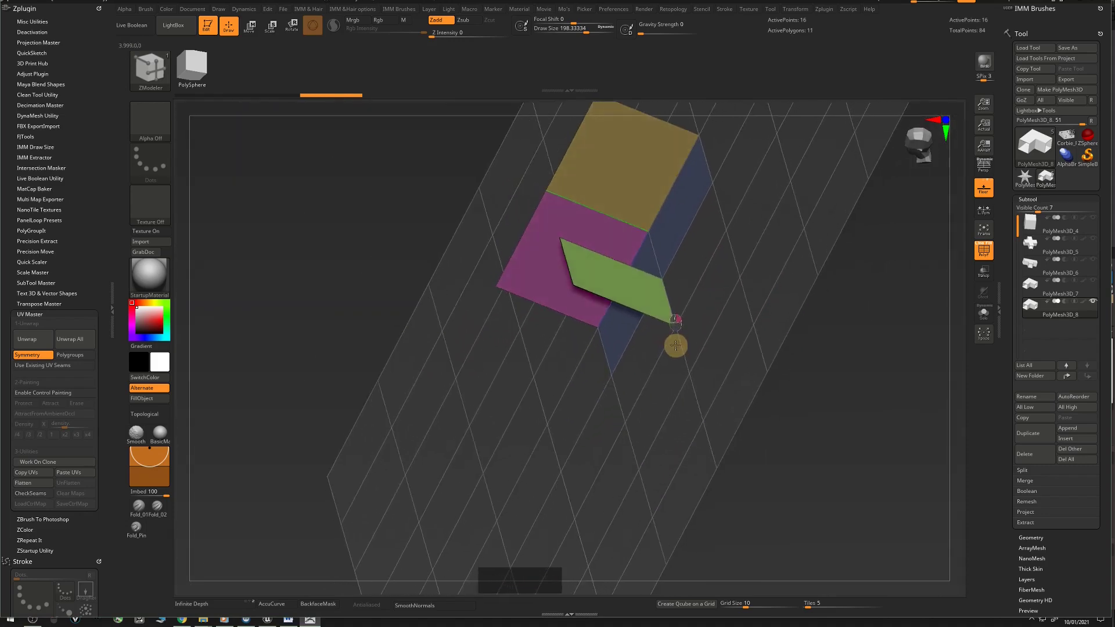
{"action": "left_click", "coordinate": [639, 287]}
{"action": "mouse_move", "coordinate": [648, 285]}
{"action": "right_mouse_down"}
{"action": "mouse_move", "coordinate": [660, 187]}
{"action": "mouse_move", "coordinate": [641, 177]}
{"action": "mouse_move", "coordinate": [654, 246]}
{"action": "mouse_move", "coordinate": [675, 239]}
{"action": "mouse_move", "coordinate": [707, 184]}
{"action": "mouse_move", "coordinate": [729, 287]}
{"action": "mouse_move", "coordinate": [655, 298]}
{"action": "right_mouse_up"}
{"action": "left_click", "coordinate": [587, 181]}
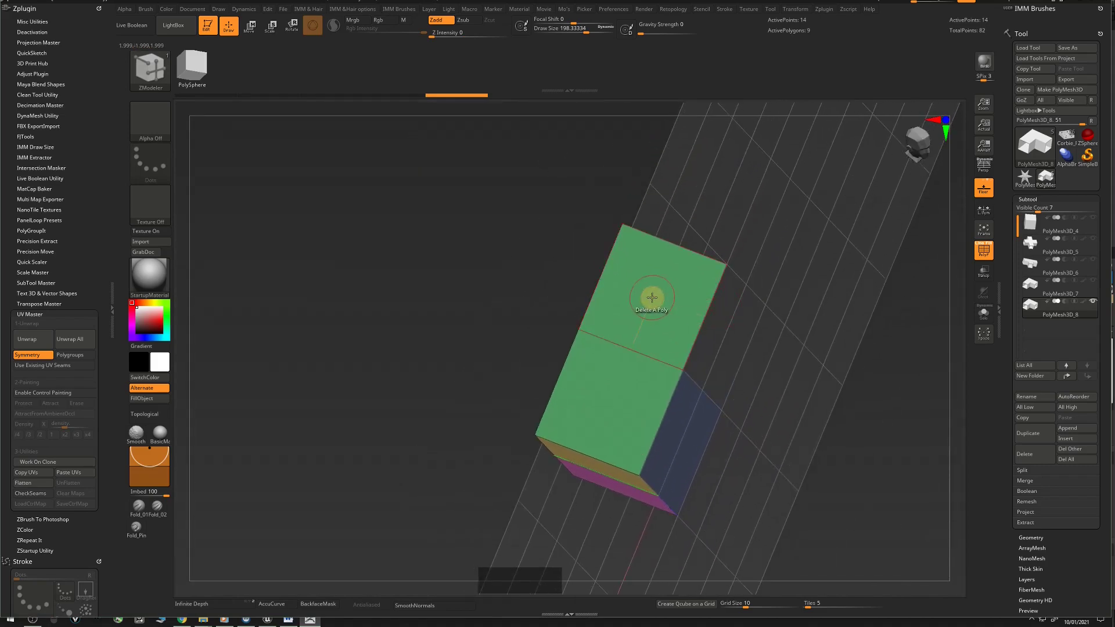
Mask the removed arm's remaining outer wall with ZModeler's single-poly Mask and invert the mask to isolate it
{"action": "key", "text": "space"}
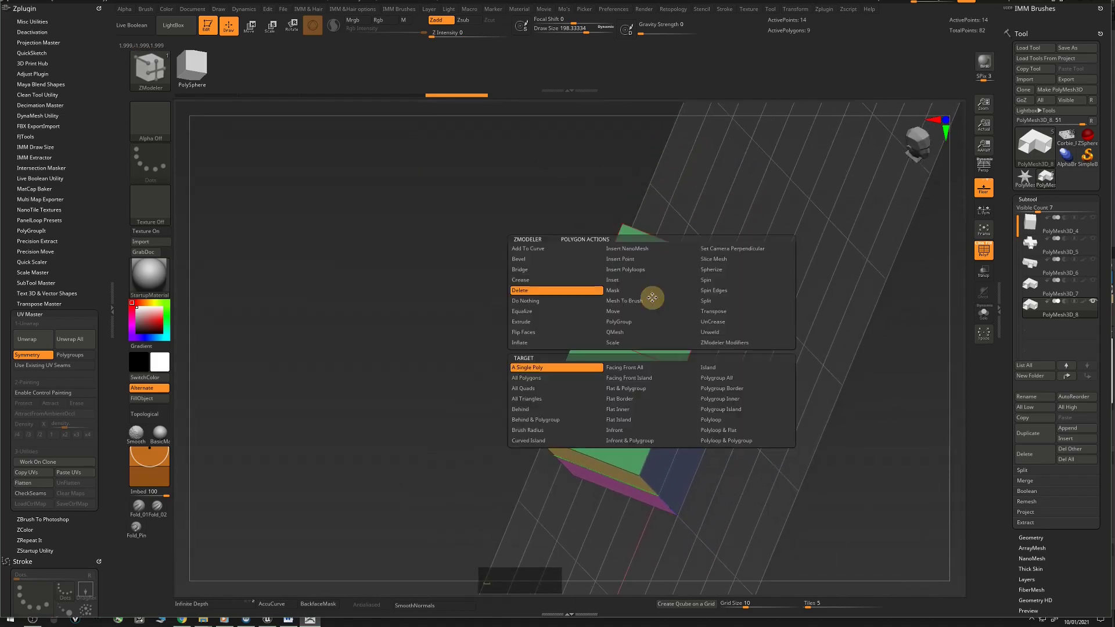
{"action": "left_click", "coordinate": [616, 287]}
{"action": "left_click", "coordinate": [660, 306]}
{"action": "key", "text": "ctrl"}
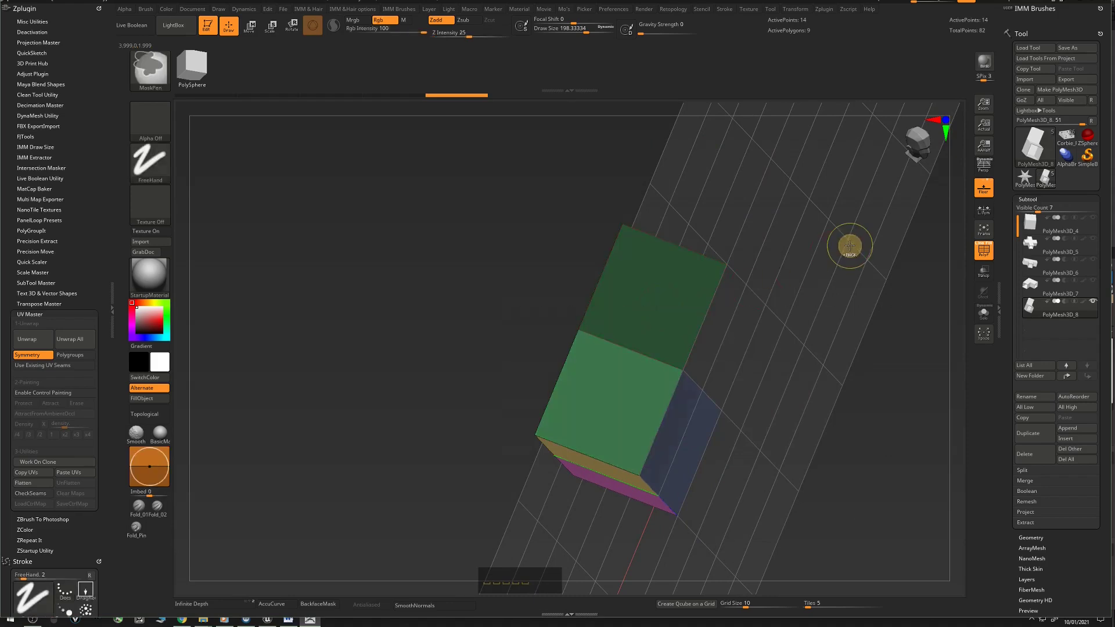
{"action": "left_click", "coordinate": [849, 246], "text": "ctrl"}
{"action": "right_click_drag", "start_coordinate": [849, 249], "coordinate": [858, 258]}
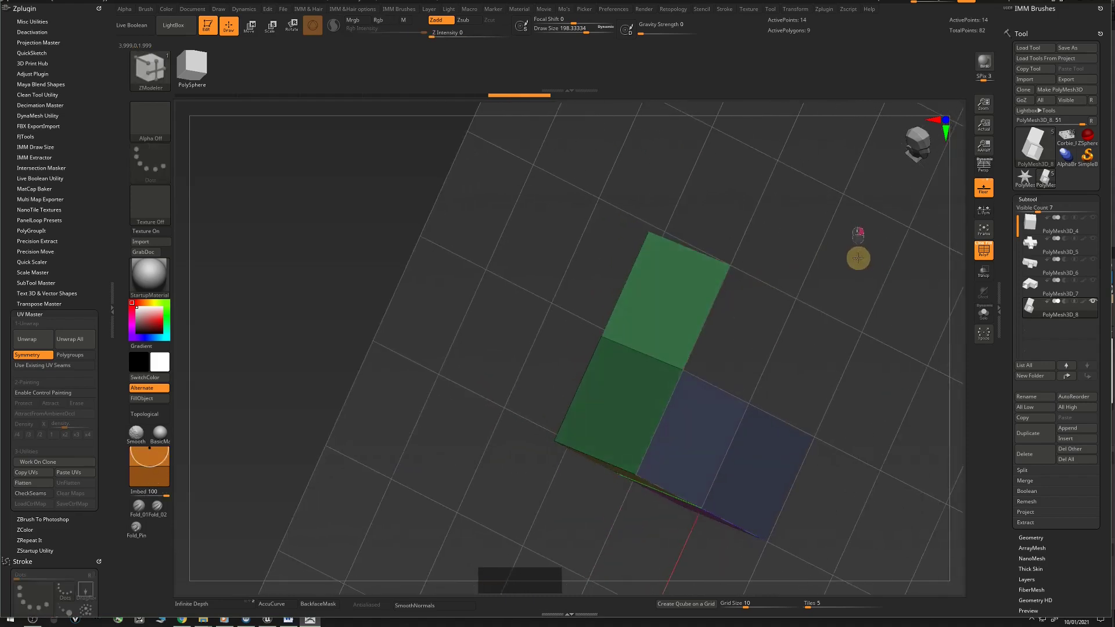
Place the Move gizmo at the isolated wall's shared corner, reset its orientation and rotate the wall to close the corridor's open side
{"action": "key", "text": "w"}
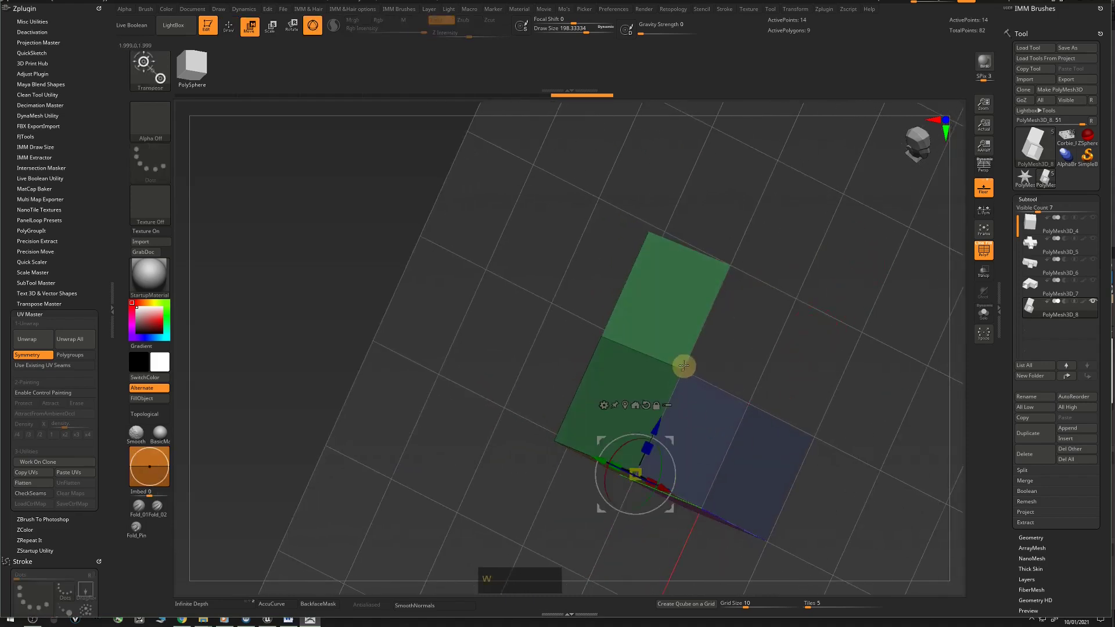
{"action": "right_click_drag", "start_coordinate": [738, 353], "coordinate": [741, 393], "text": "alt"}
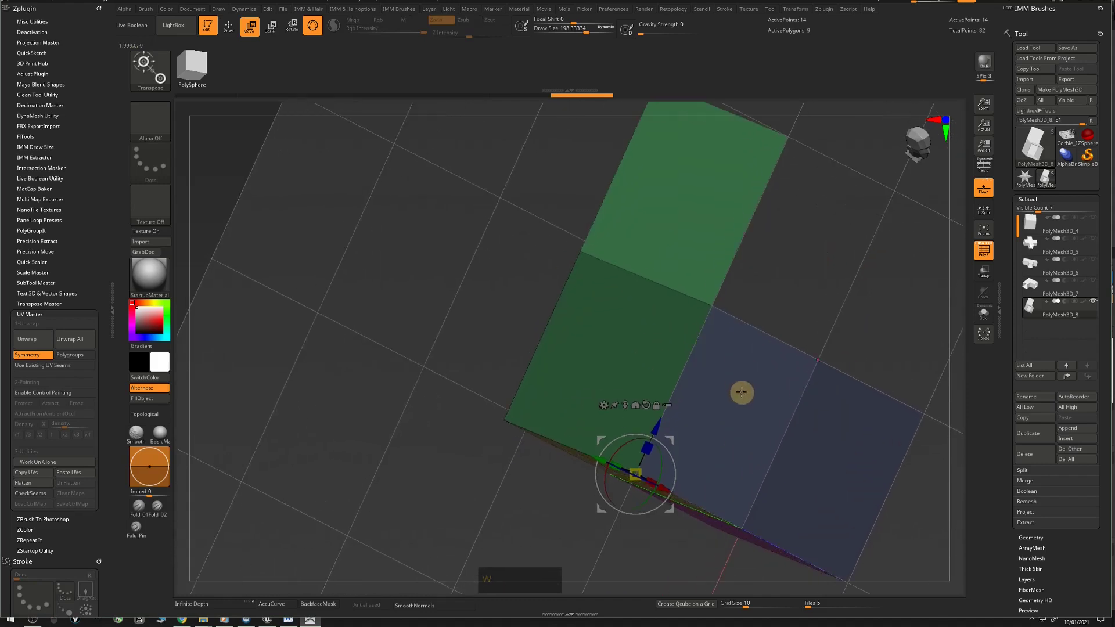
{"action": "left_click", "coordinate": [713, 306]}
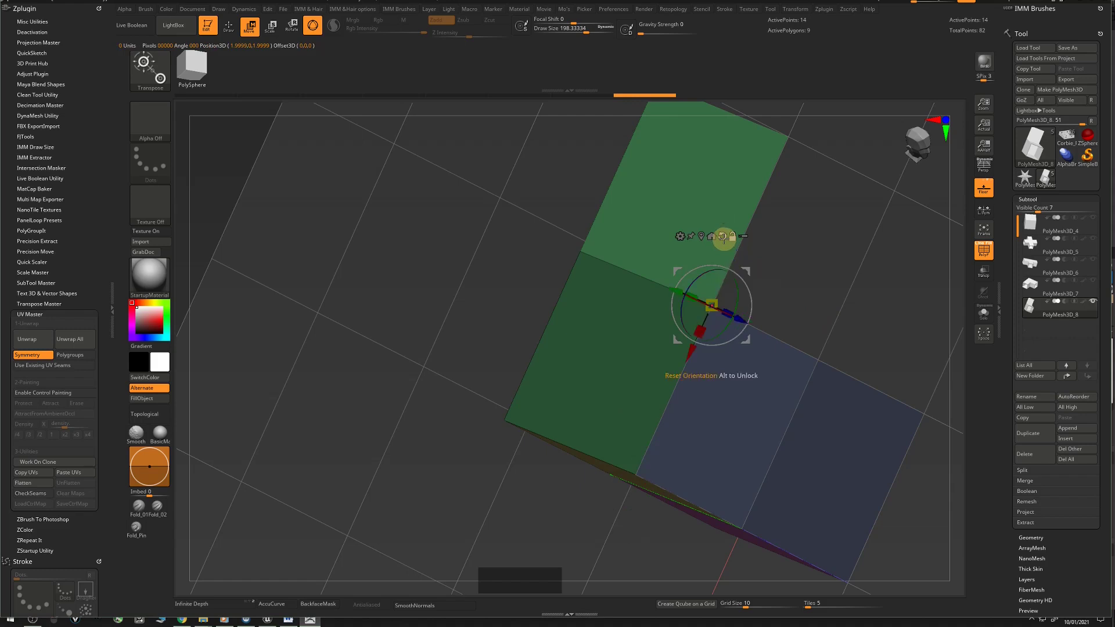
{"action": "mouse_move", "coordinate": [736, 308]}
{"action": "right_mouse_down"}
{"action": "mouse_move", "coordinate": [804, 284]}
{"action": "mouse_move", "coordinate": [751, 302]}
{"action": "right_mouse_up"}
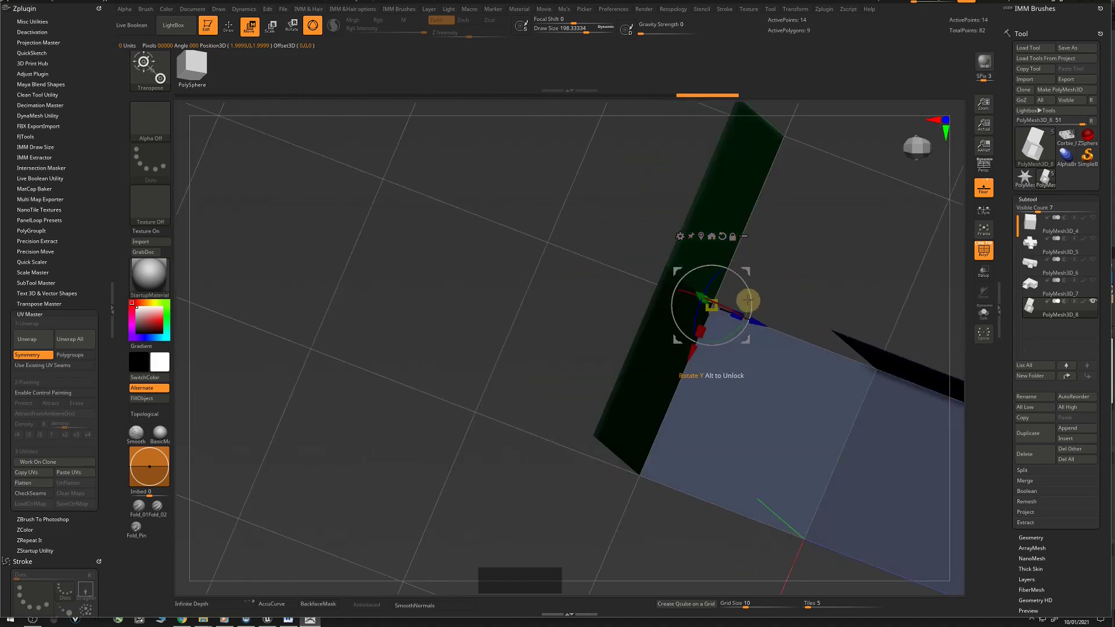
{"action": "left_click_drag", "start_coordinate": [747, 300], "coordinate": [716, 349]}
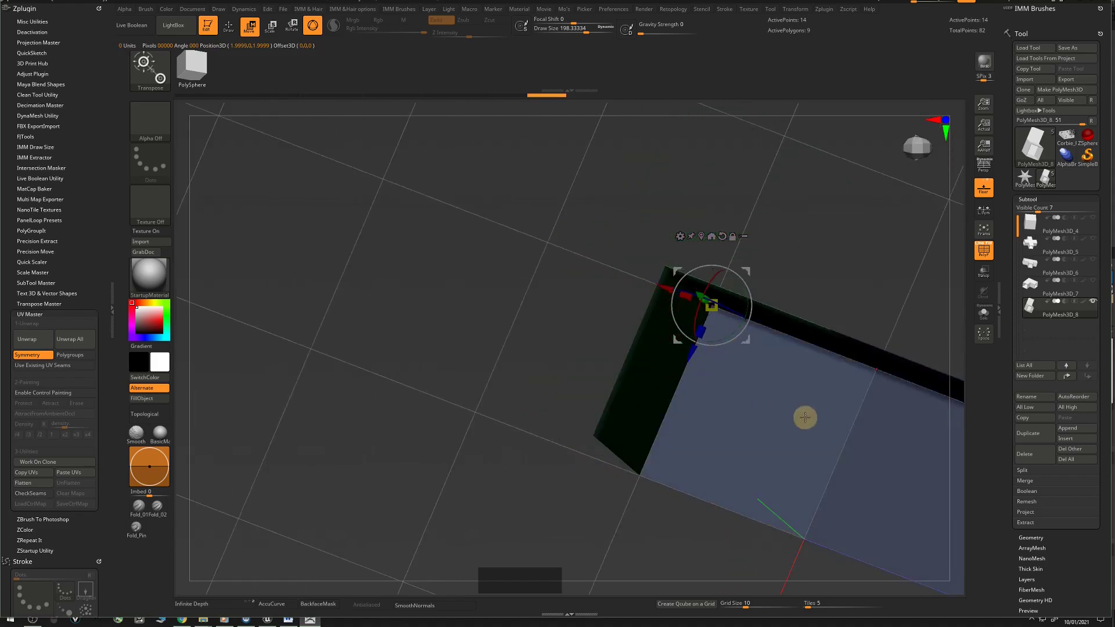
{"action": "right_click_drag", "start_coordinate": [808, 418], "coordinate": [807, 383]}
Weld the straight corridor's coincident points and toggle the dynamic subdivision preview to check the joints
{"action": "left_click", "coordinate": [1030, 538]}
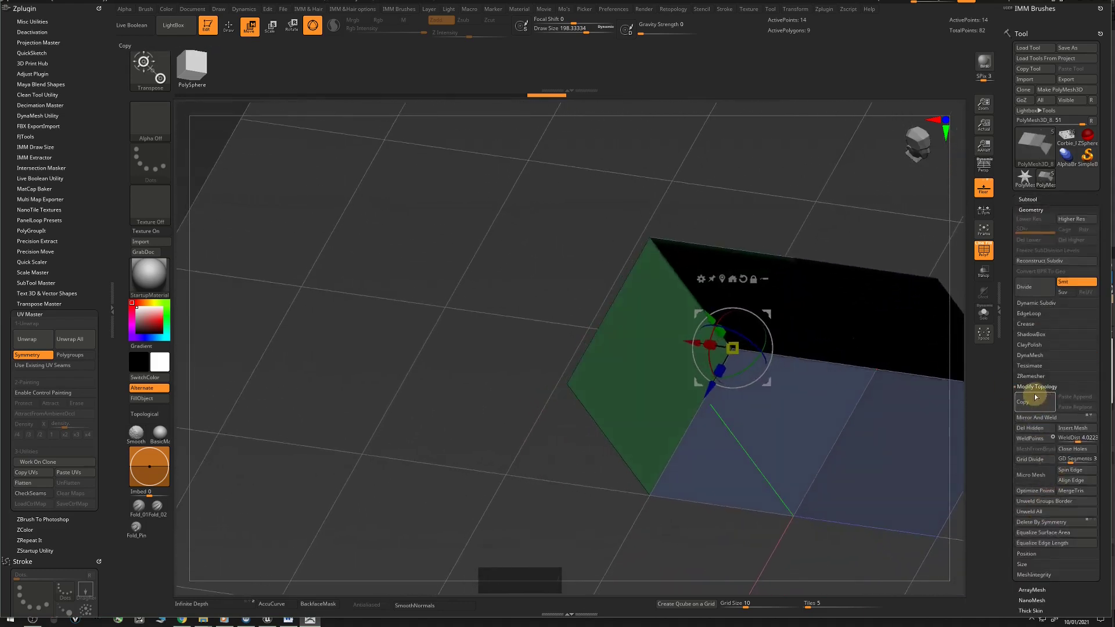
{"action": "left_click", "coordinate": [1025, 439]}
{"action": "mouse_move", "coordinate": [694, 415]}
{"action": "right_mouse_down"}
{"action": "mouse_move", "coordinate": [687, 406]}
{"action": "mouse_move", "coordinate": [824, 399]}
{"action": "mouse_move", "coordinate": [819, 368]}
{"action": "mouse_move", "coordinate": [827, 373]}
{"action": "right_mouse_up"}
{"action": "key", "text": "s"}
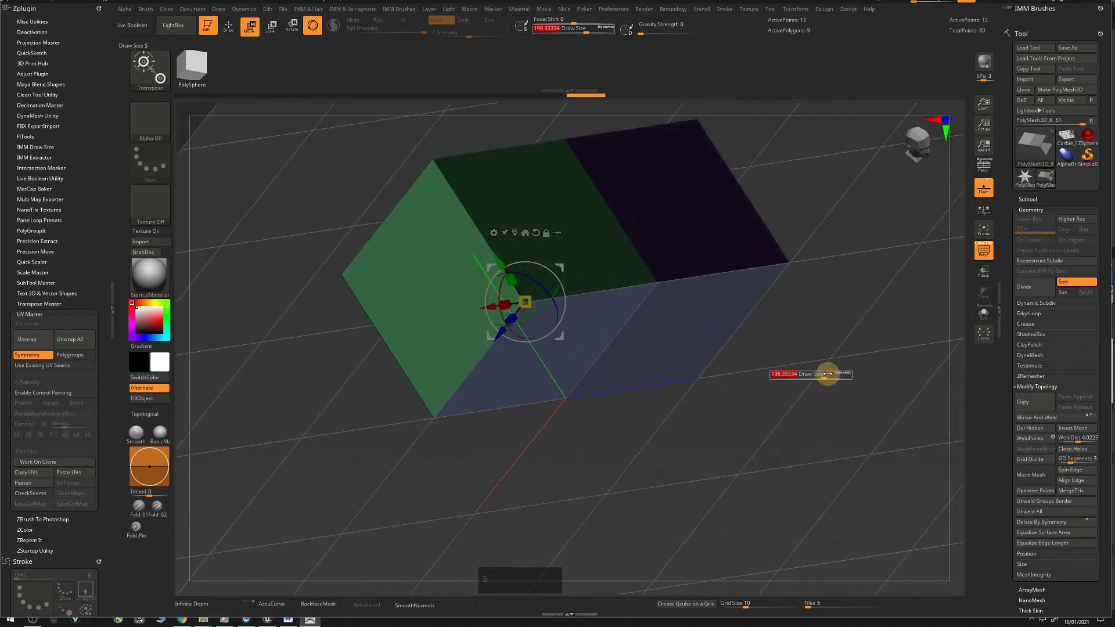
{"action": "key", "text": "d"}
{"action": "key", "text": "shift+d"}
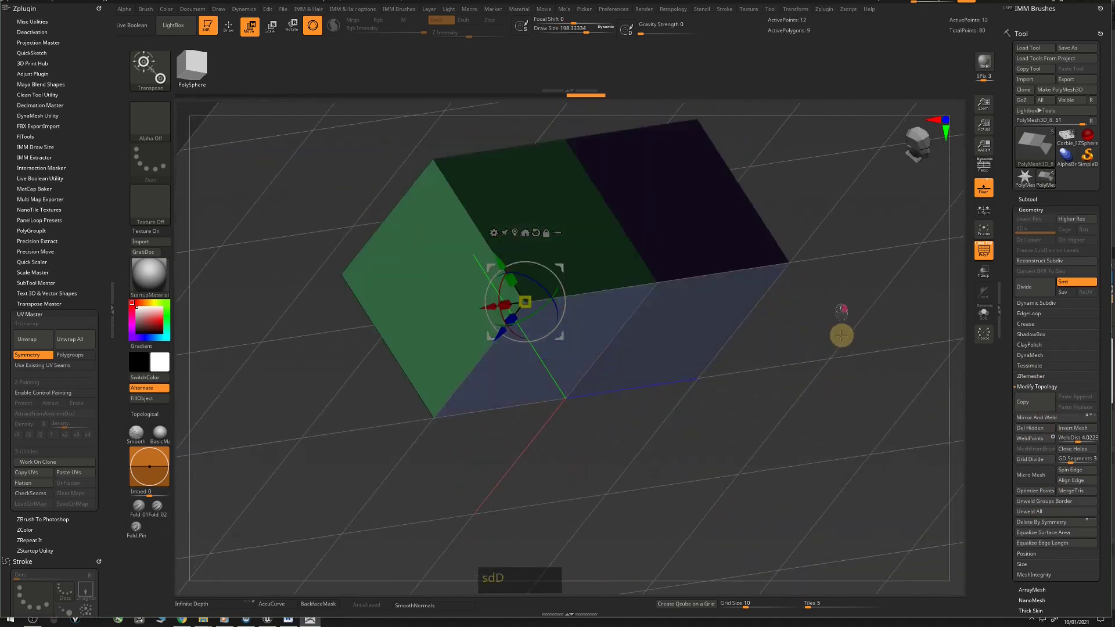
{"action": "right_click_drag", "start_coordinate": [842, 332], "coordinate": [819, 357]}
Delete the end wall with ZModeler's single-poly Delete to make a straight corridor open at both ends
{"action": "right_click_drag", "start_coordinate": [655, 328], "coordinate": [652, 268]}
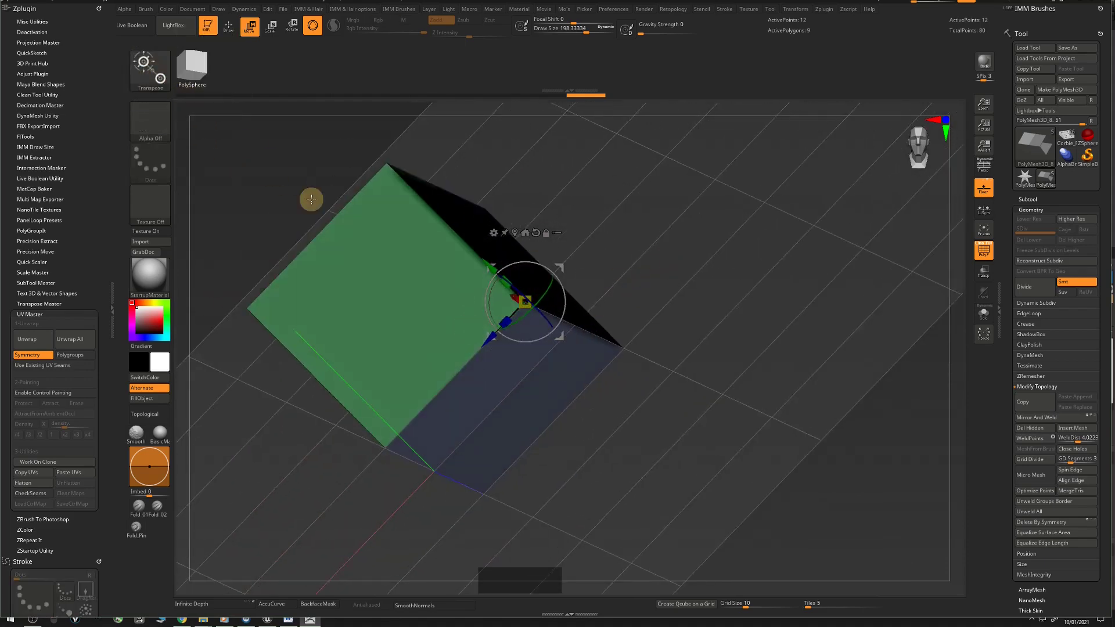
{"action": "key", "text": "q"}
{"action": "right_click_drag", "start_coordinate": [716, 306], "coordinate": [758, 361]}
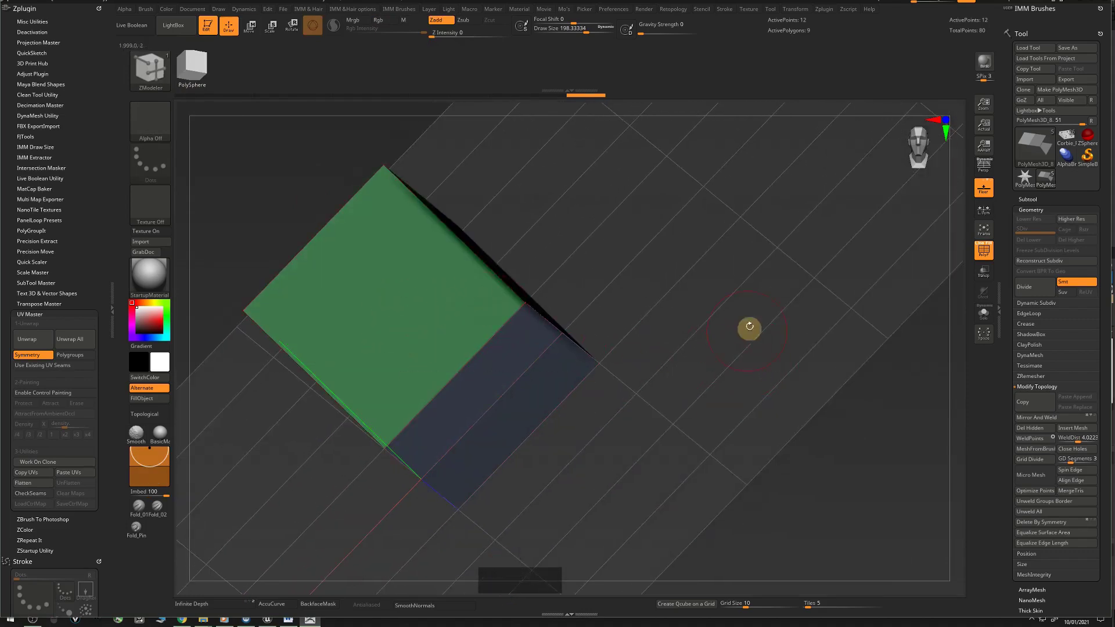
{"action": "key", "text": "space"}
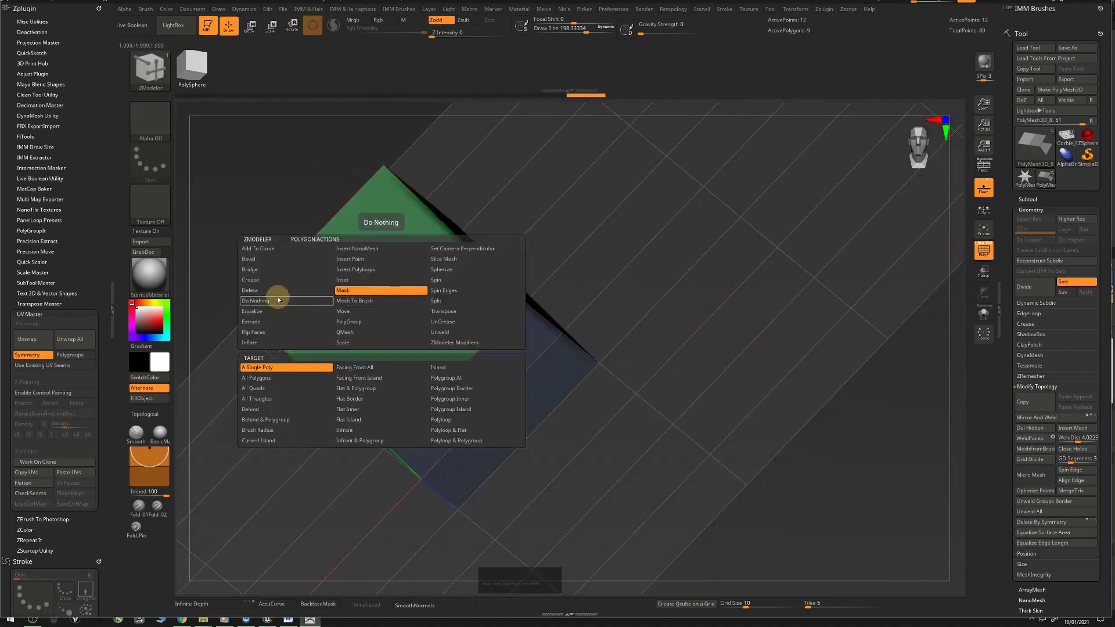
{"action": "left_click", "coordinate": [252, 290]}
{"action": "right_click_drag", "start_coordinate": [251, 289], "coordinate": [441, 328]}
{"action": "left_click", "coordinate": [1023, 402]}
{"action": "right_click_drag", "start_coordinate": [748, 371], "coordinate": [927, 297]}
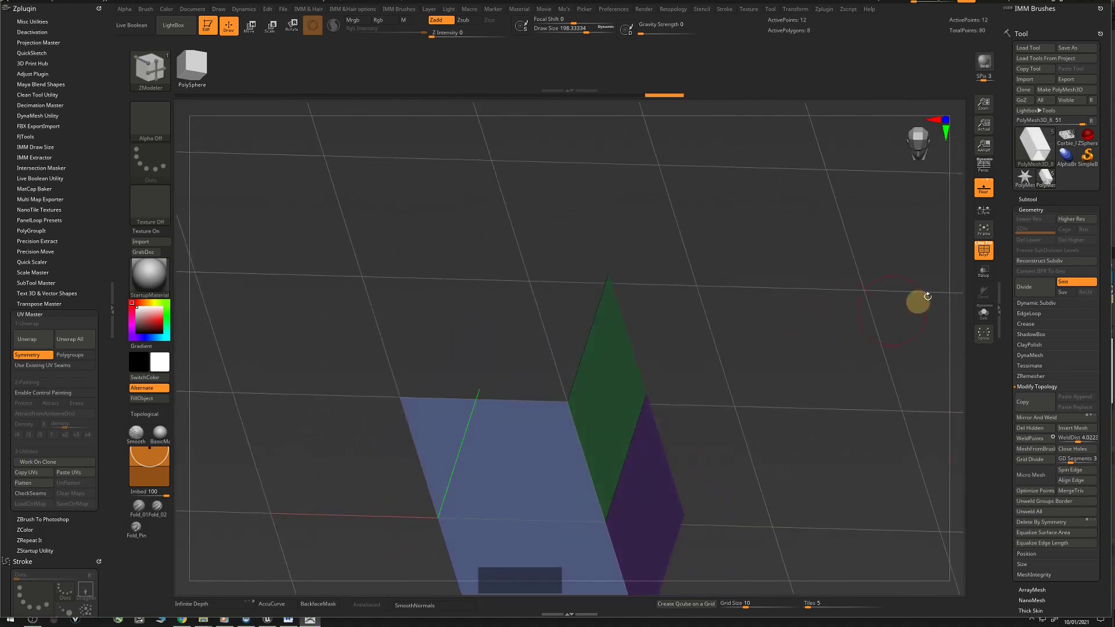
Duplicate the straight corridor subtool twice and select the first copy, PolyMesh3D_9
{"action": "left_click", "coordinate": [1031, 199]}
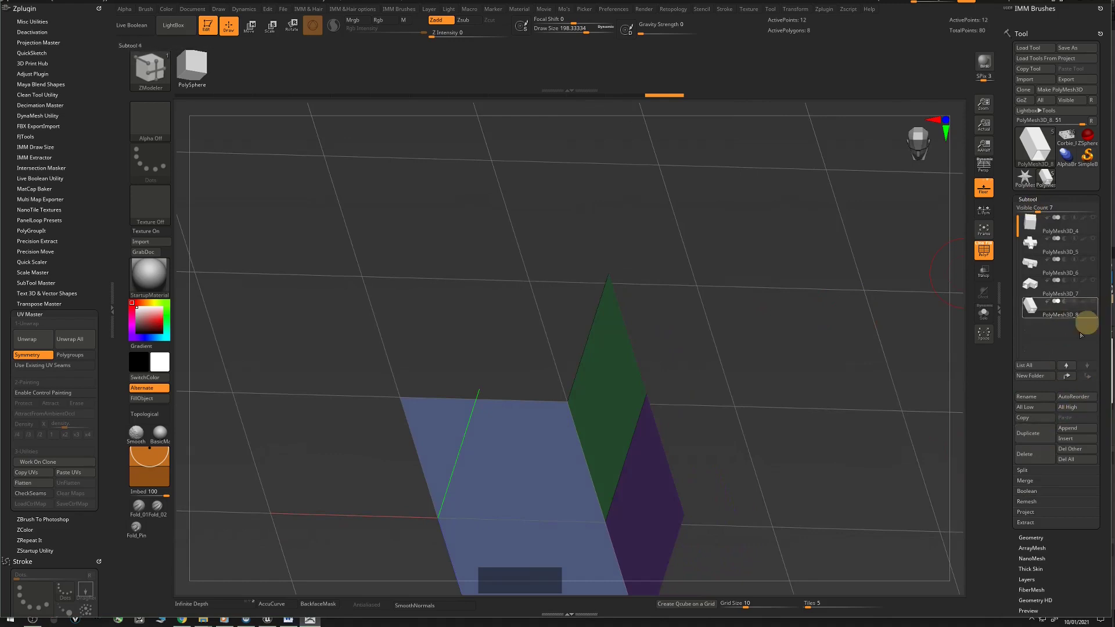
{"action": "left_click", "coordinate": [1037, 433]}
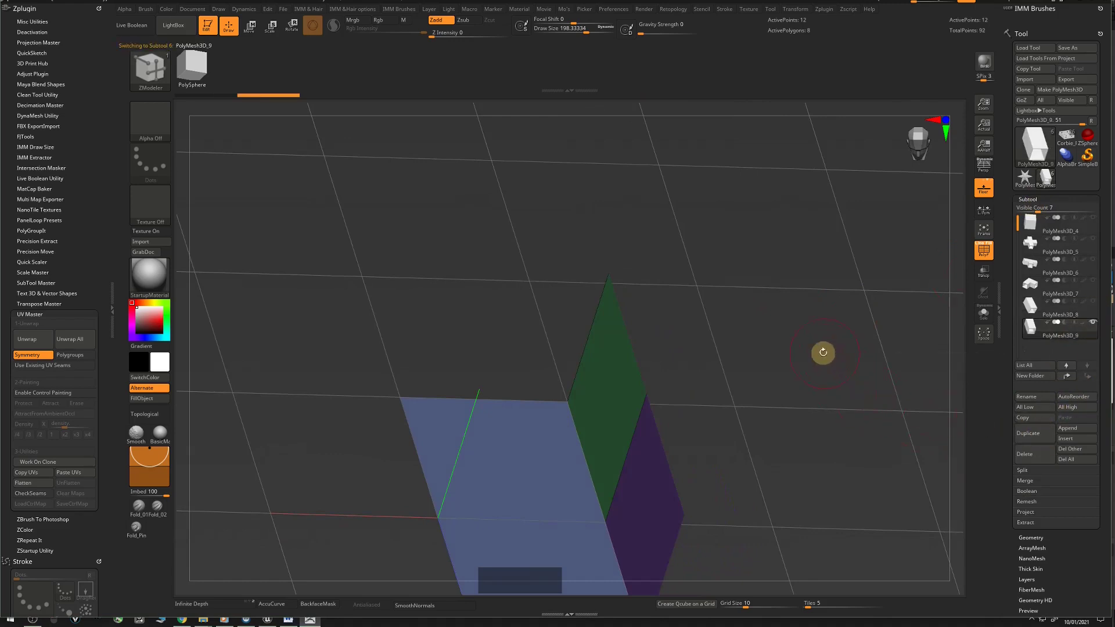
{"action": "left_click", "coordinate": [1037, 434]}
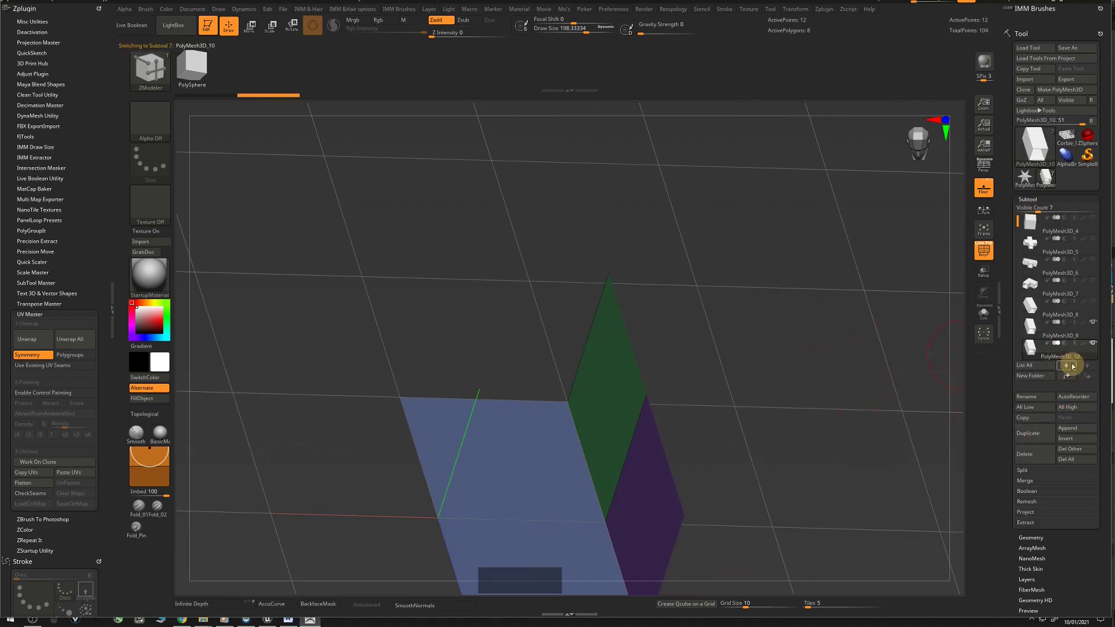
{"action": "mouse_move", "coordinate": [1095, 348]}
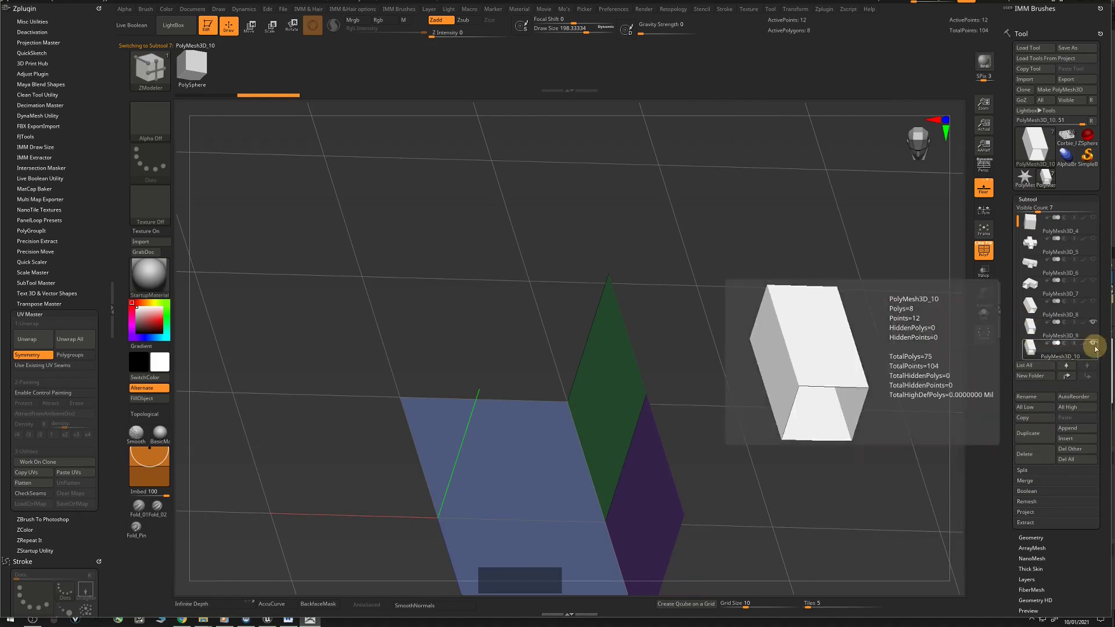
{"action": "left_click", "coordinate": [1065, 341]}
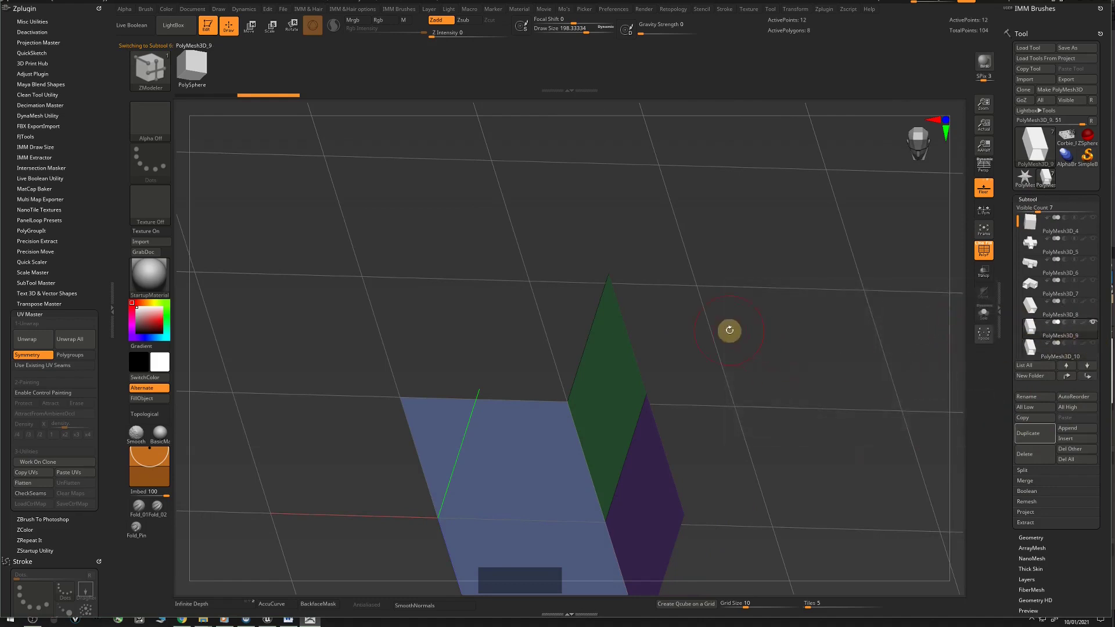
Delete one side wall polygon and the adjoining floor polygon from one half of the first corridor copy
{"action": "left_click_drag", "start_coordinate": [729, 331], "coordinate": [808, 337]}
{"action": "right_click_drag", "start_coordinate": [807, 336], "coordinate": [797, 267], "text": "alt"}
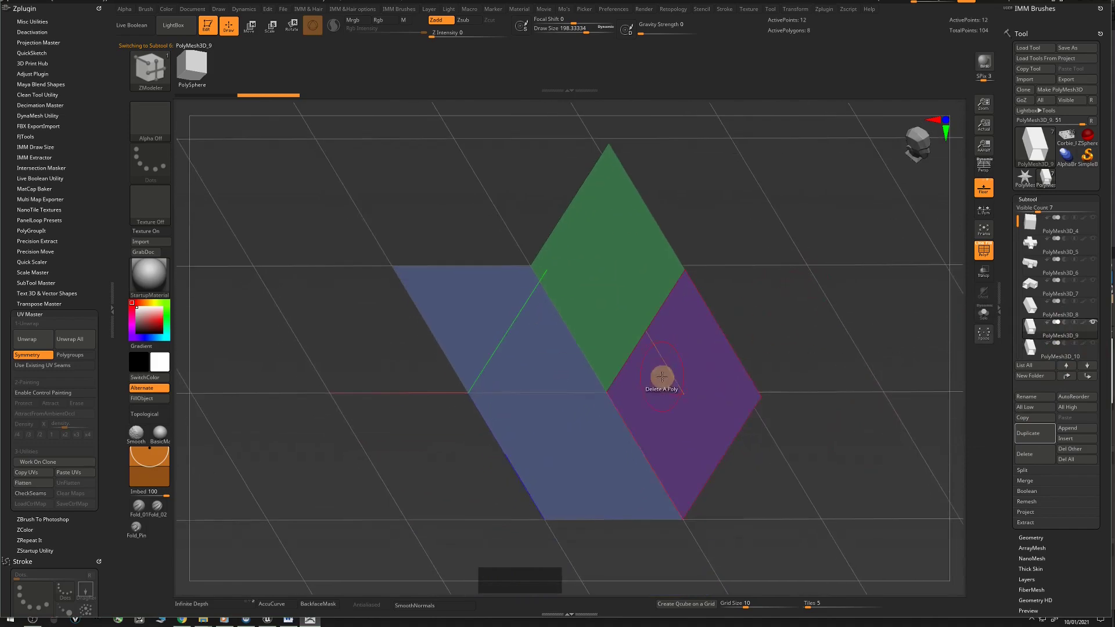
{"action": "left_click", "coordinate": [682, 390]}
{"action": "left_click_drag", "start_coordinate": [711, 393], "coordinate": [627, 427]}
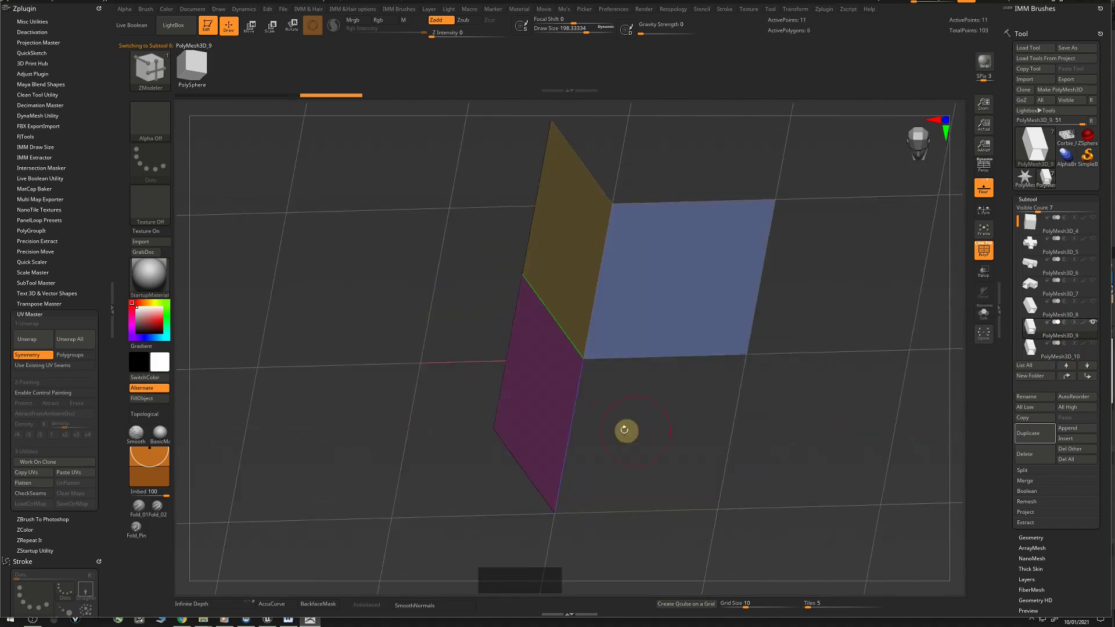
Strip the first corridor copy down to two opposite floor and ceiling polygons, undoing any wrong deletions
{"action": "right_click_drag", "start_coordinate": [566, 397], "coordinate": [665, 392]}
{"action": "left_click", "coordinate": [568, 330]}
{"action": "left_click", "coordinate": [609, 398]}
{"action": "mouse_move", "coordinate": [638, 385]}
{"action": "left_mouse_down"}
{"action": "mouse_move", "coordinate": [624, 380]}
{"action": "mouse_move", "coordinate": [623, 392]}
{"action": "left_mouse_up"}
{"action": "key", "text": "ctrl+z"}
{"action": "key", "text": "ctrl+z"}
{"action": "right_click_drag", "start_coordinate": [580, 351], "coordinate": [518, 332]}
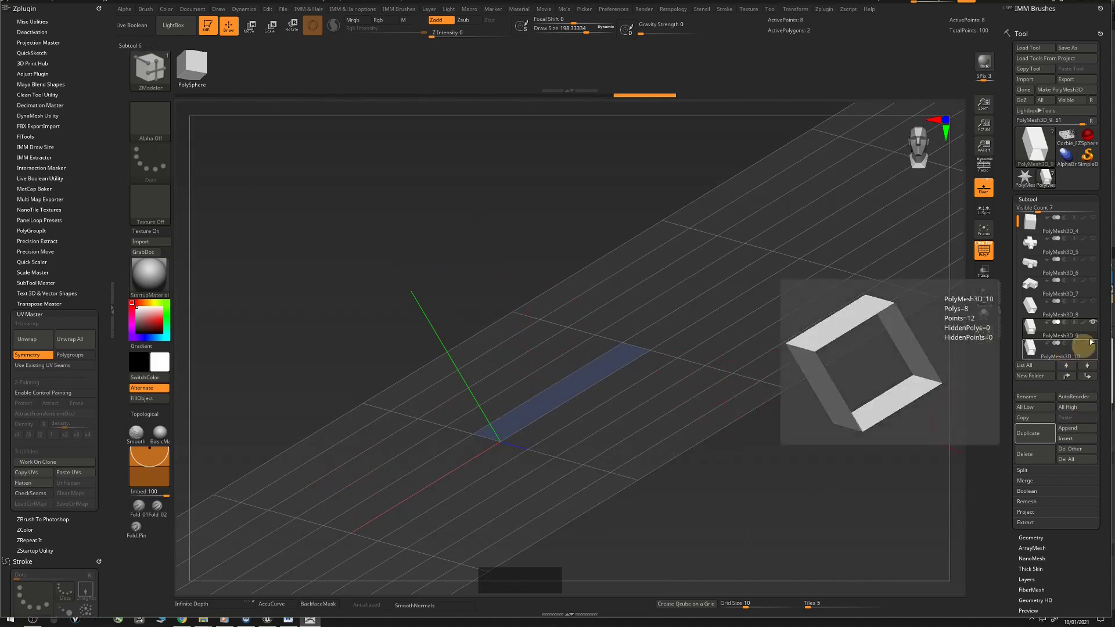
Select the second corridor copy, PolyMesh3D_10, and delete its floor, ceiling and side wall polygons down to three with ZModeler's single-poly Delete
{"action": "left_click", "coordinate": [1062, 360]}
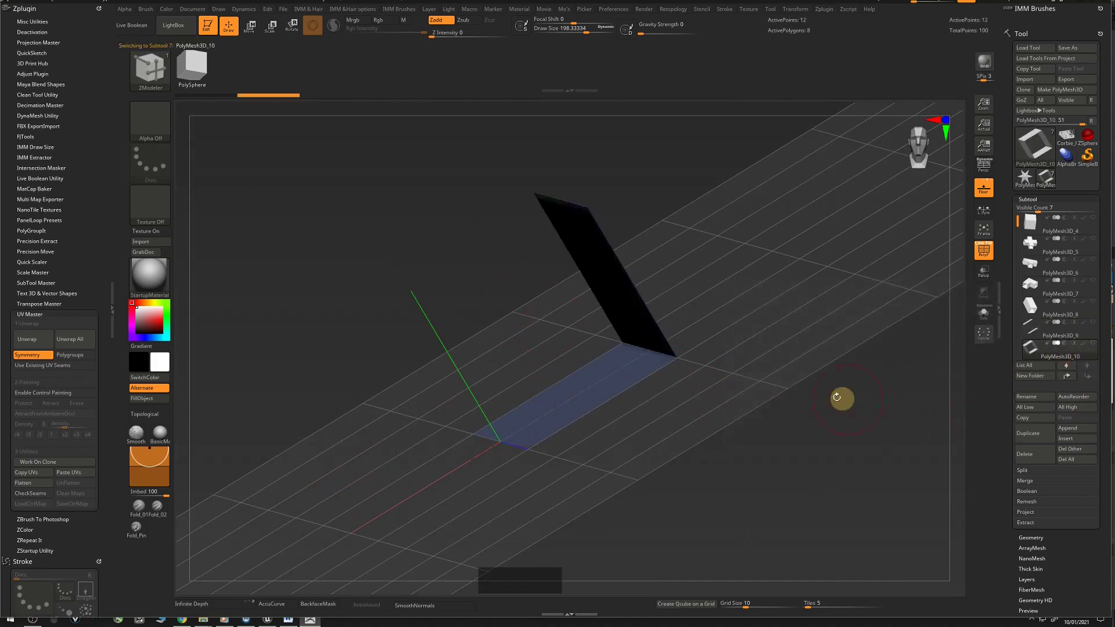
{"action": "right_click_drag", "start_coordinate": [838, 398], "coordinate": [849, 358]}
{"action": "right_click_drag", "start_coordinate": [571, 284], "coordinate": [580, 385]}
{"action": "left_click", "coordinate": [471, 363]}
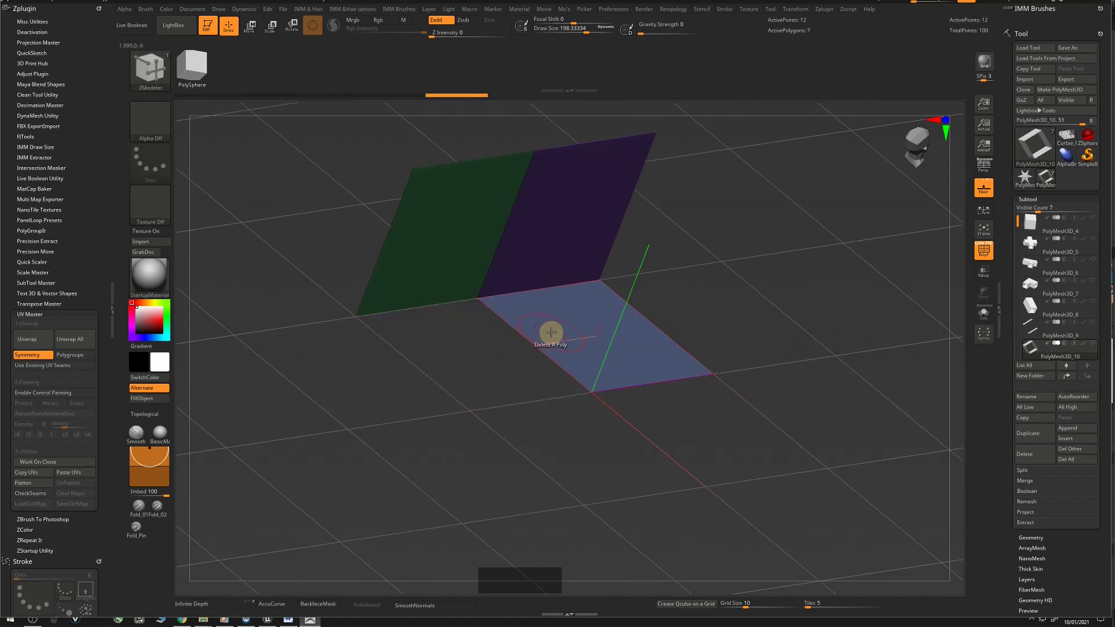
{"action": "left_click", "coordinate": [550, 332]}
{"action": "left_click", "coordinate": [550, 234]}
{"action": "left_click_drag", "start_coordinate": [574, 328], "coordinate": [652, 393]}
{"action": "left_click", "coordinate": [629, 301]}
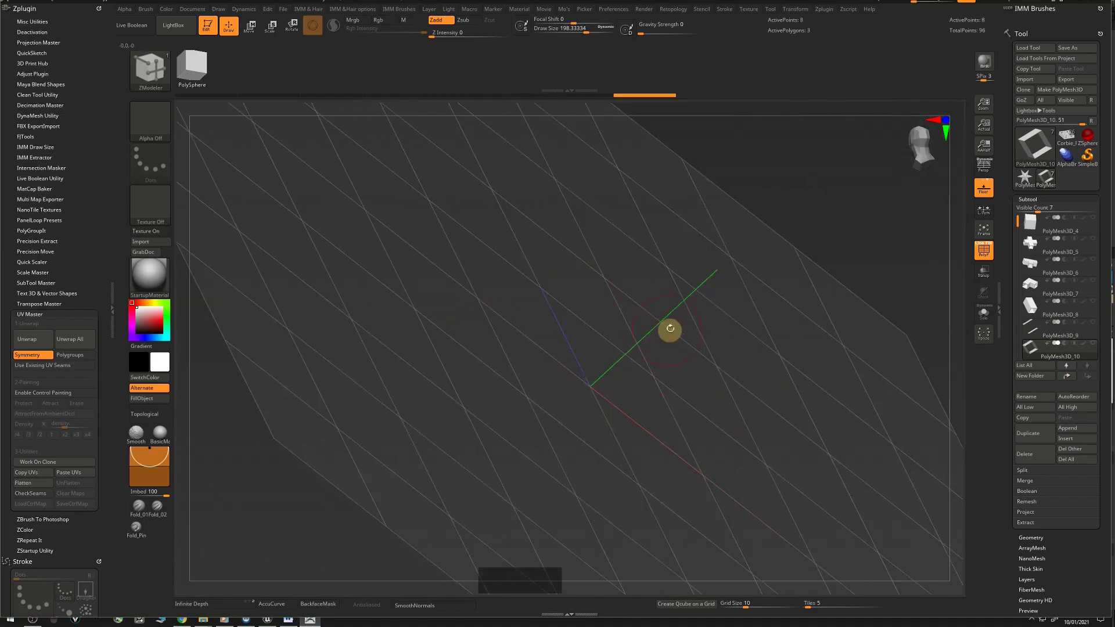
Delete two more polygons from the second corridor copy, leaving a single wall polygon
{"action": "left_click_drag", "start_coordinate": [669, 329], "coordinate": [708, 234]}
{"action": "left_click", "coordinate": [714, 230]}
{"action": "left_click", "coordinate": [639, 295]}
{"action": "left_click_drag", "start_coordinate": [640, 287], "coordinate": [555, 194]}
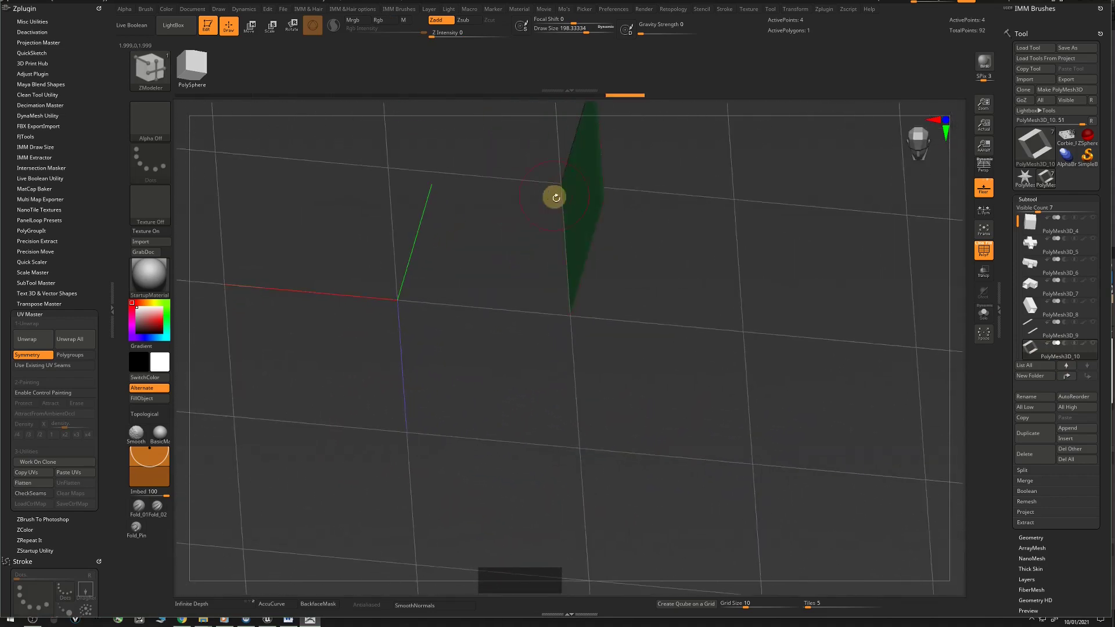
{"action": "left_click_drag", "start_coordinate": [701, 316], "coordinate": [653, 416]}
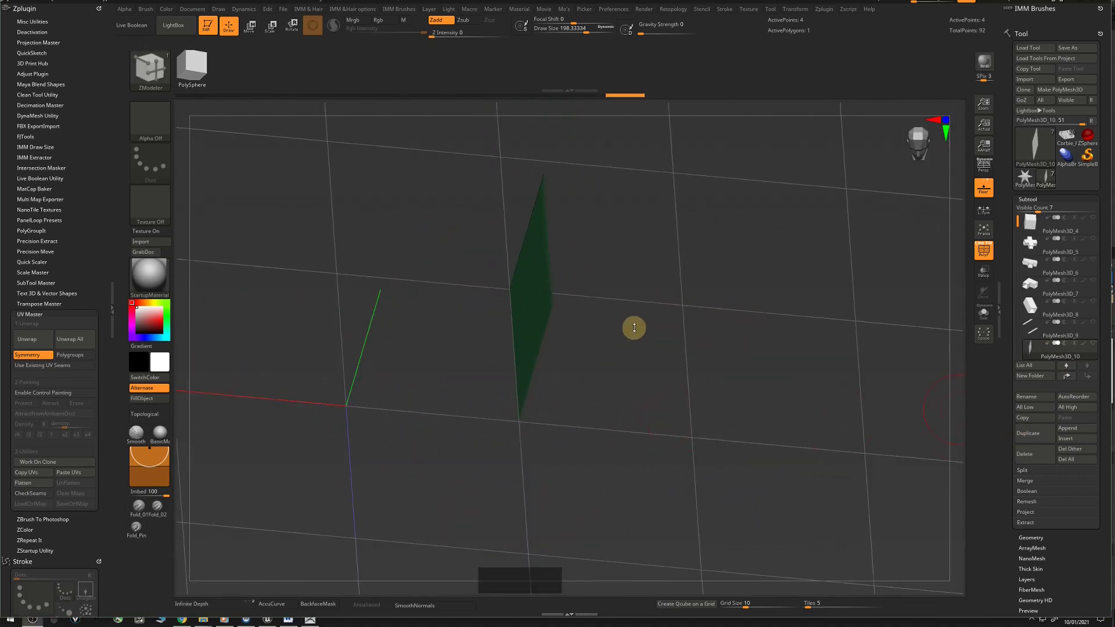
{"action": "left_click_drag", "start_coordinate": [634, 328], "coordinate": [653, 332]}
Rename the module subtools X-block, T-block, L-block, I-block, Floor and Wall to match their shapes
{"action": "left_click", "coordinate": [1050, 254]}
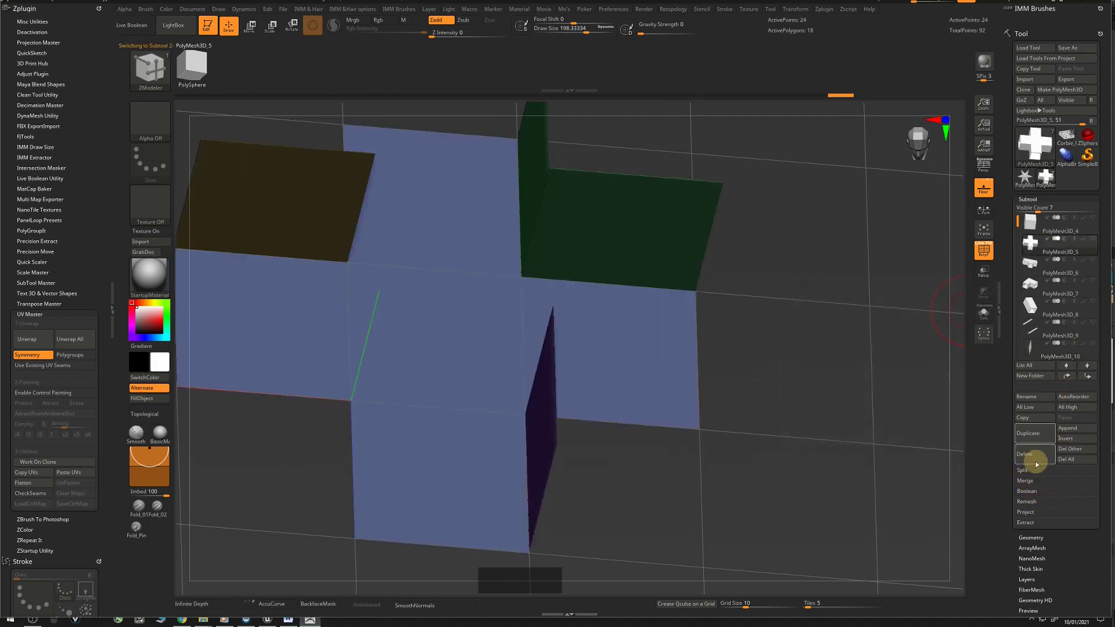
{"action": "left_click", "coordinate": [1037, 398]}
{"action": "type", "text": "X-Block"}
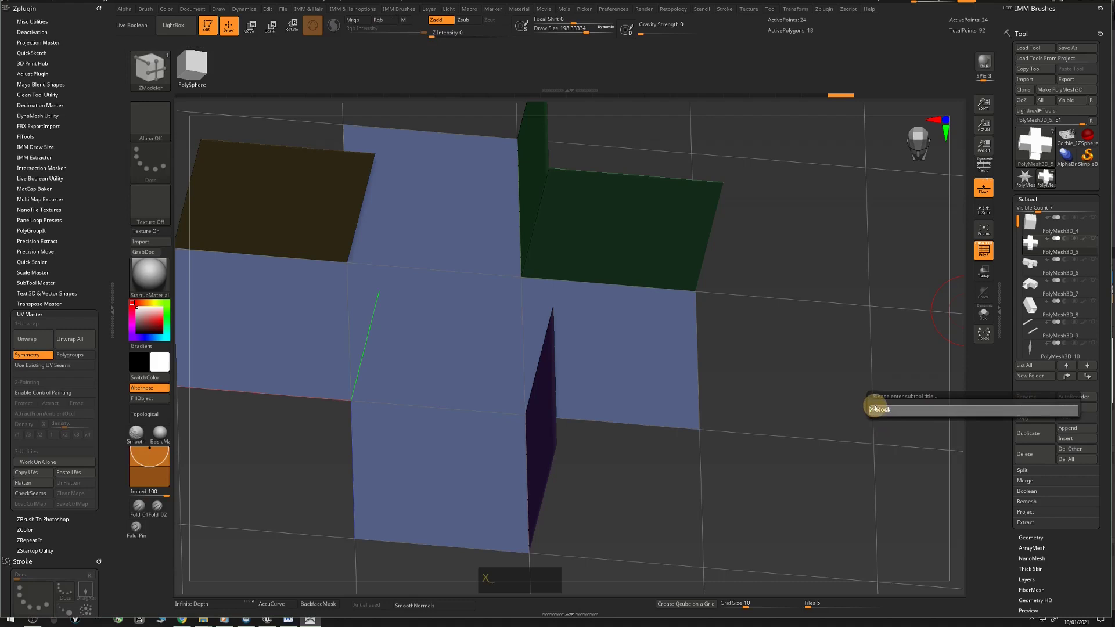
{"action": "key", "text": "ctrl+a"}
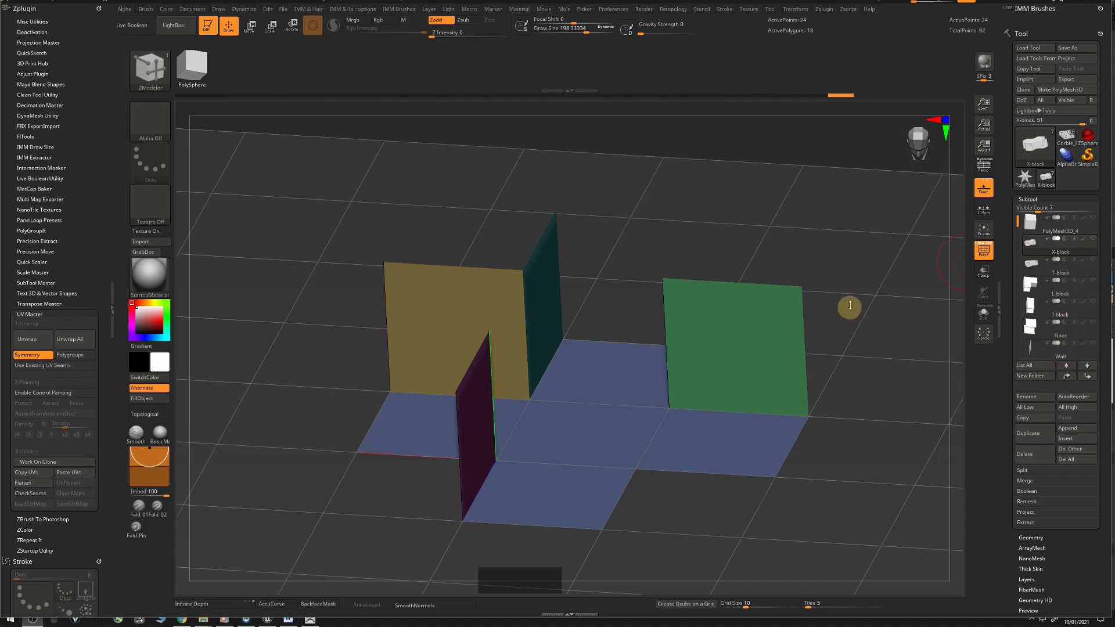
Examine the X-block's differently coloured wall, floor and ceiling polygroups from above and below, including the available ZModeler polygon actions
{"action": "left_click_drag", "start_coordinate": [850, 306], "coordinate": [834, 252]}
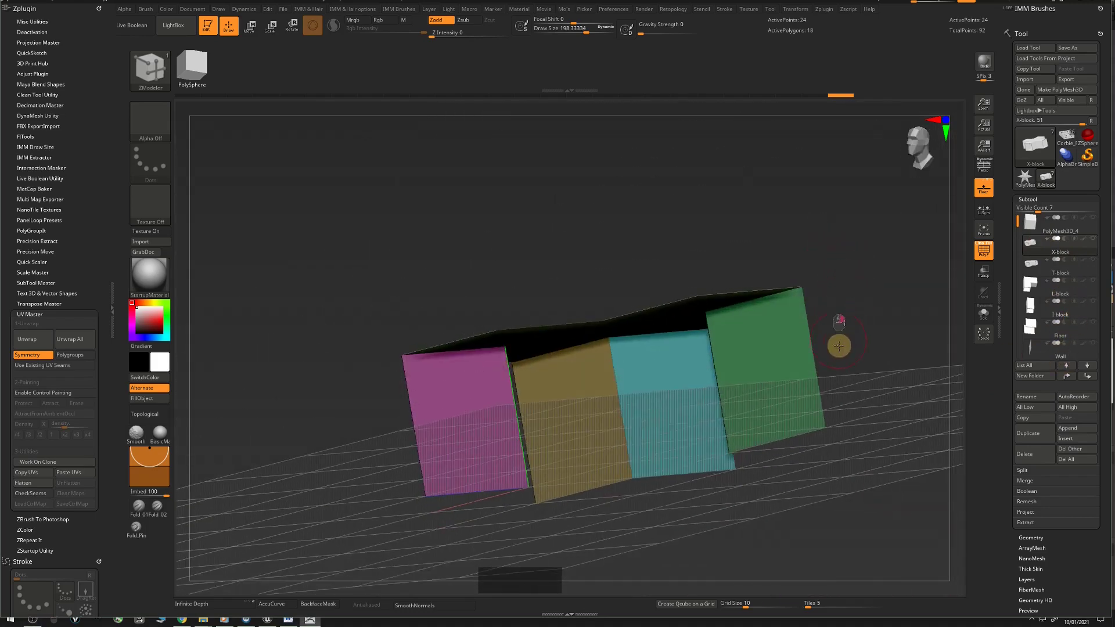
{"action": "left_click_drag", "start_coordinate": [838, 346], "coordinate": [865, 340]}
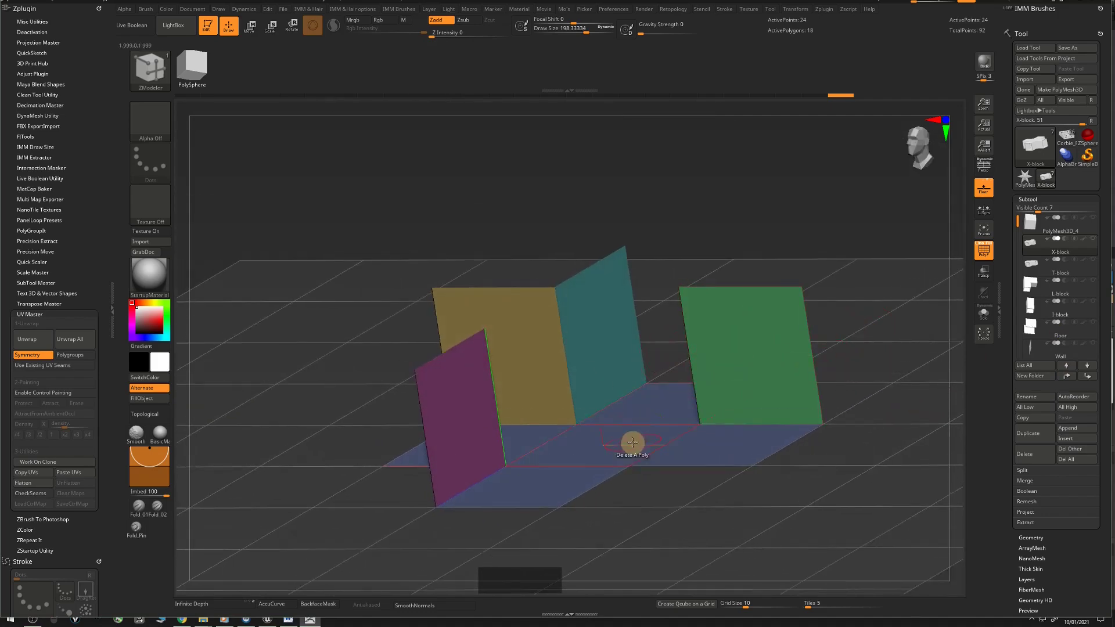
{"action": "right_click_drag", "start_coordinate": [631, 441], "coordinate": [625, 377]}
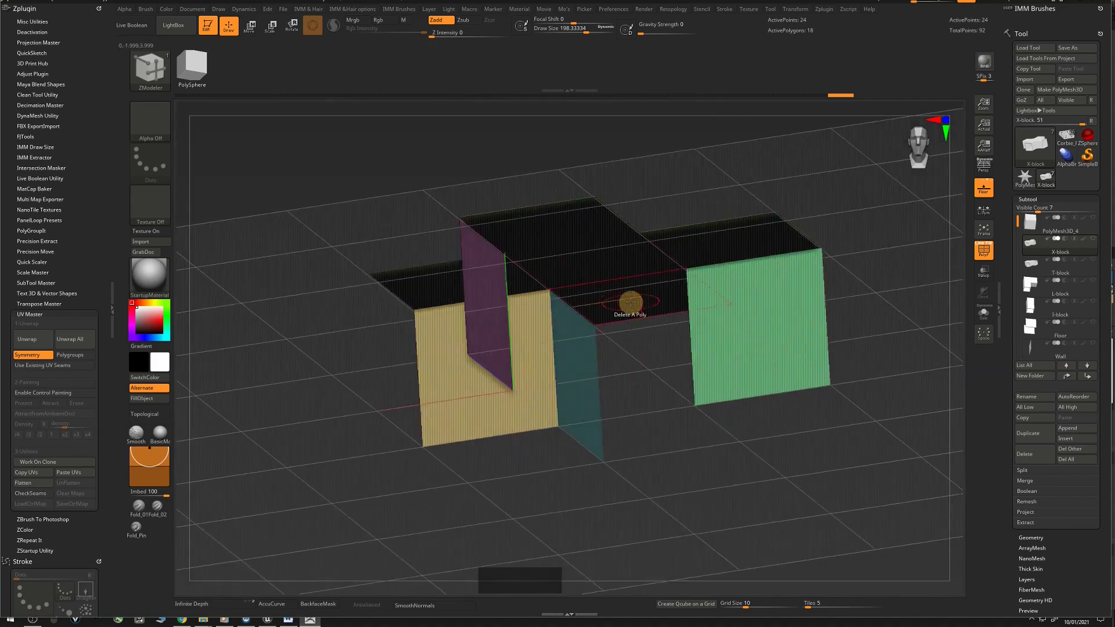
{"action": "right_click_drag", "start_coordinate": [631, 302], "coordinate": [570, 358]}
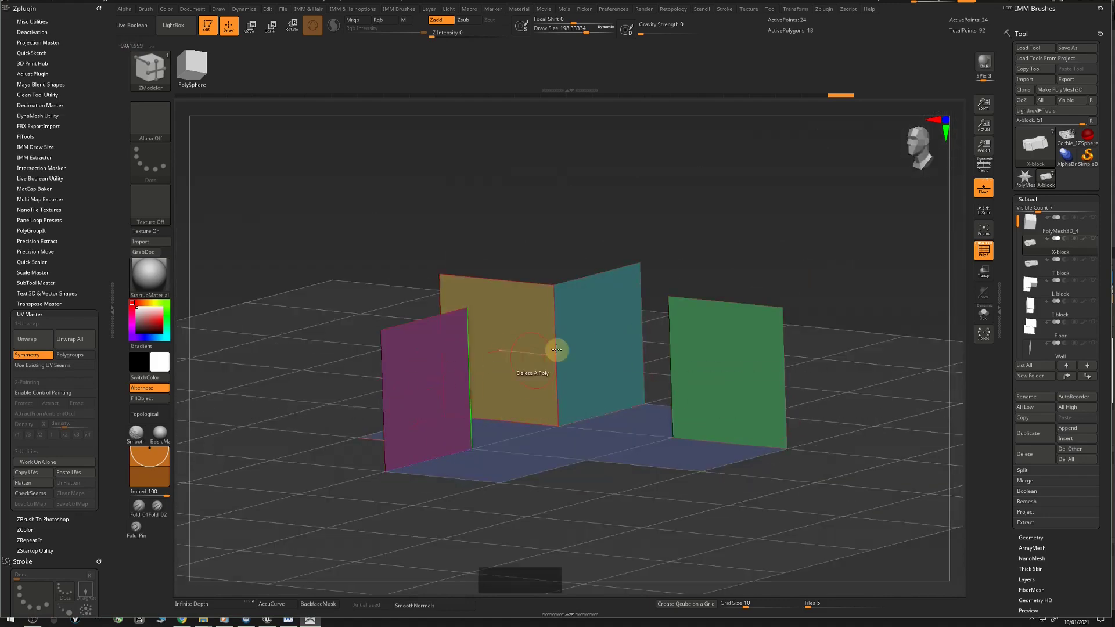
{"action": "mouse_move", "coordinate": [776, 390]}
{"action": "right_mouse_down"}
{"action": "mouse_move", "coordinate": [846, 373]}
{"action": "mouse_move", "coordinate": [789, 398]}
{"action": "right_mouse_up"}
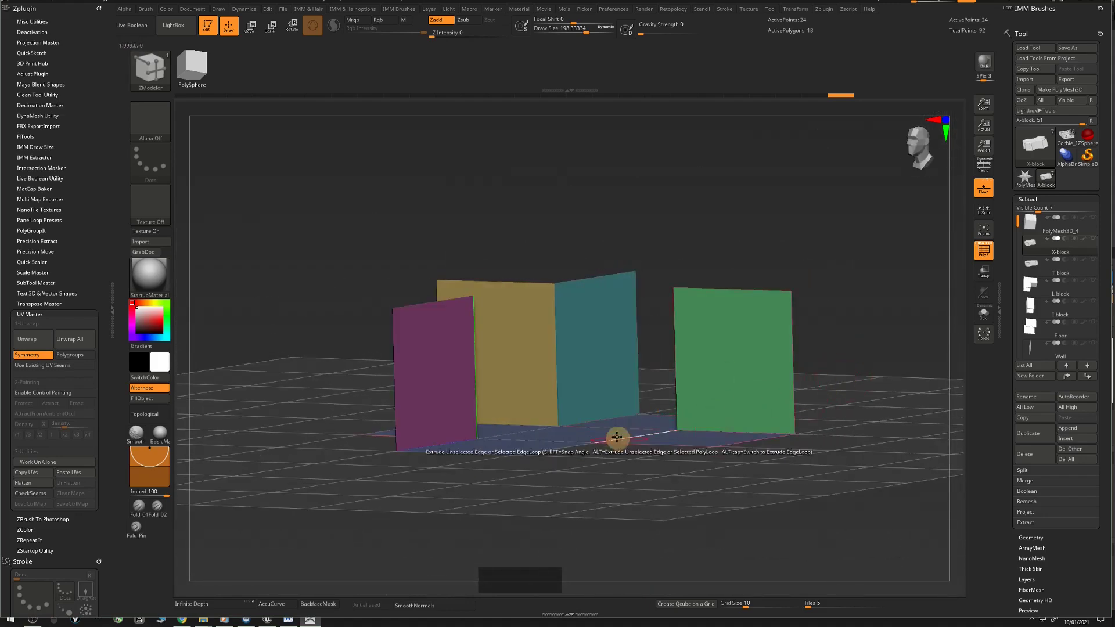
{"action": "right_click_drag", "start_coordinate": [617, 437], "coordinate": [627, 454]}
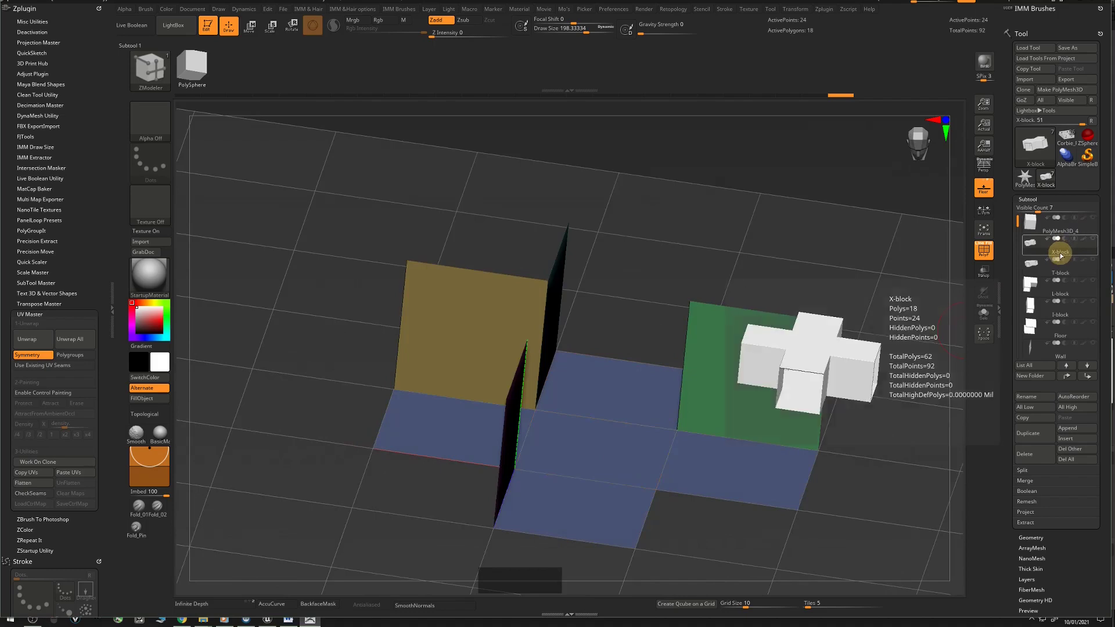
{"action": "right_click", "coordinate": [593, 445]}
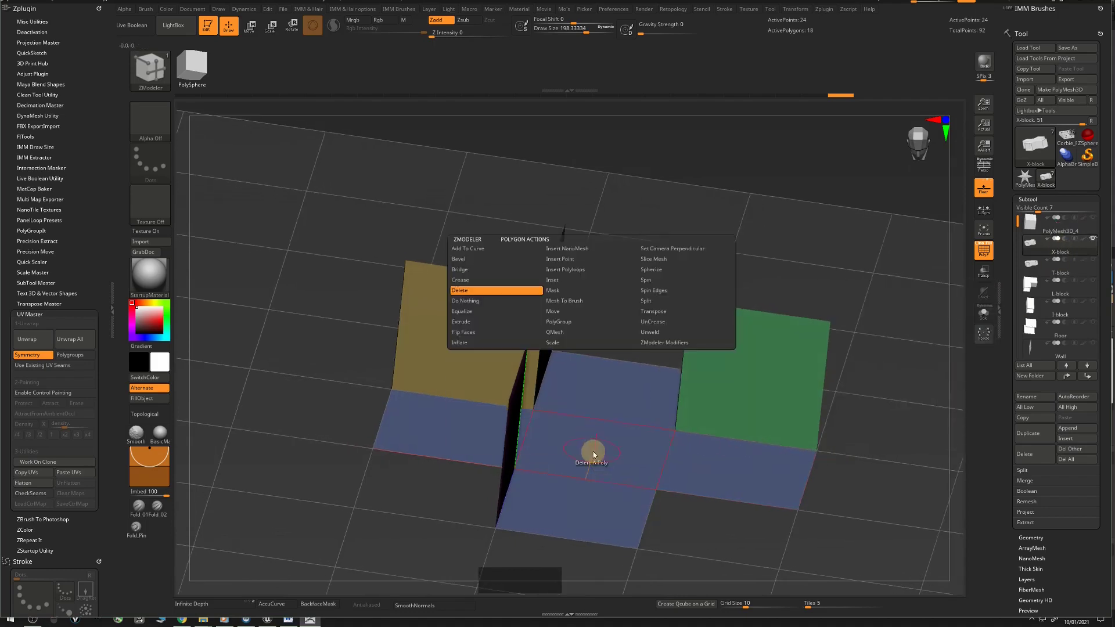
{"action": "right_click", "coordinate": [614, 434]}
{"action": "right_click_drag", "start_coordinate": [614, 434], "coordinate": [616, 314]}
{"action": "right_click_drag", "start_coordinate": [746, 324], "coordinate": [666, 252]}
{"action": "mouse_move", "coordinate": [694, 331]}
{"action": "right_mouse_down"}
{"action": "mouse_move", "coordinate": [647, 331]}
{"action": "mouse_move", "coordinate": [644, 316]}
{"action": "mouse_move", "coordinate": [682, 314]}
{"action": "right_mouse_up"}
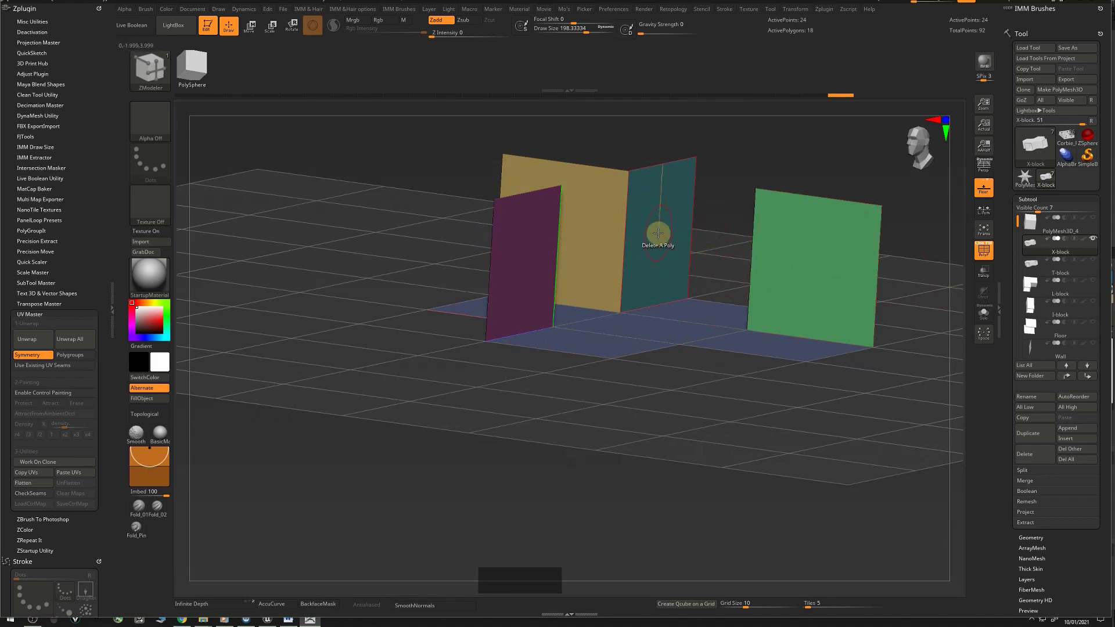
Set the ZModeler polygon action to PolyGroup for a single poly and assign two adjacent X-block walls to one new polygroup
{"action": "key", "text": "space"}
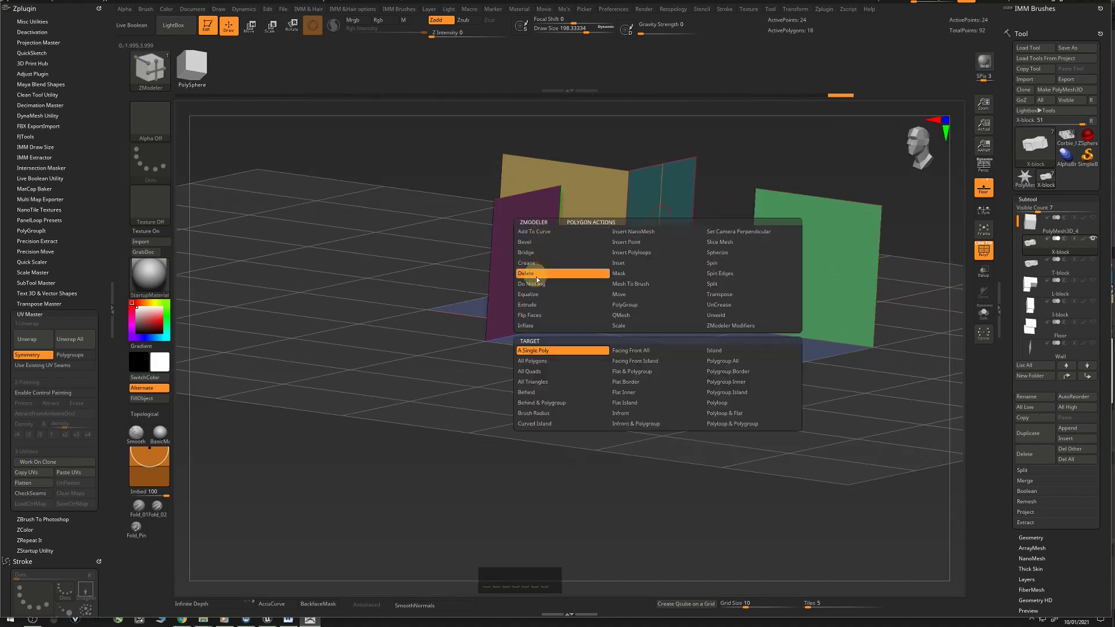
{"action": "left_click", "coordinate": [635, 306]}
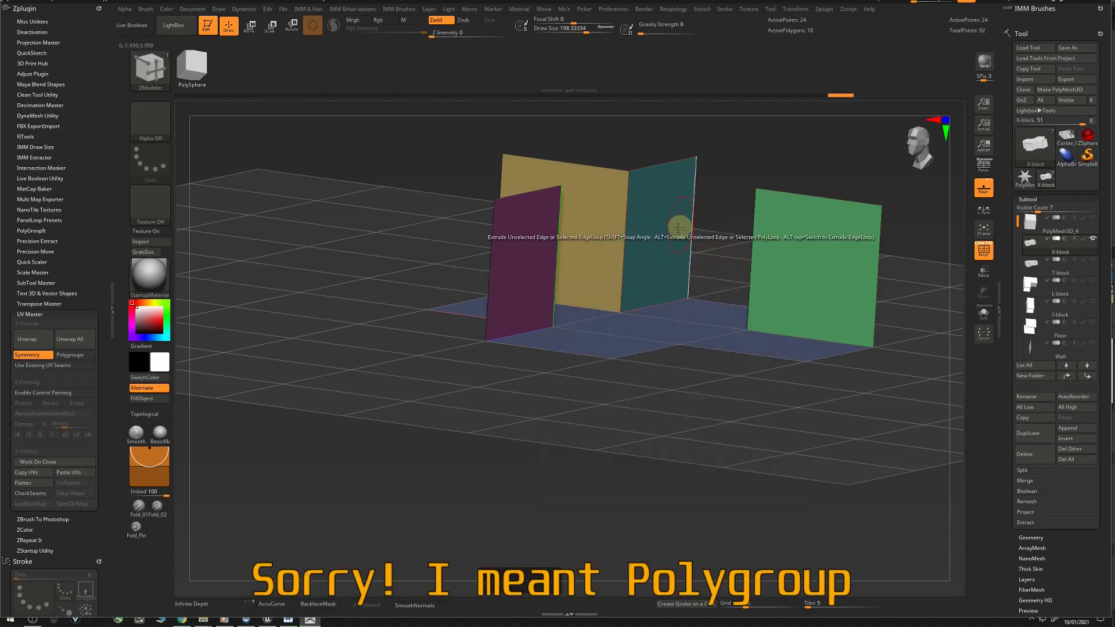
{"action": "right_click_drag", "start_coordinate": [669, 235], "coordinate": [687, 256]}
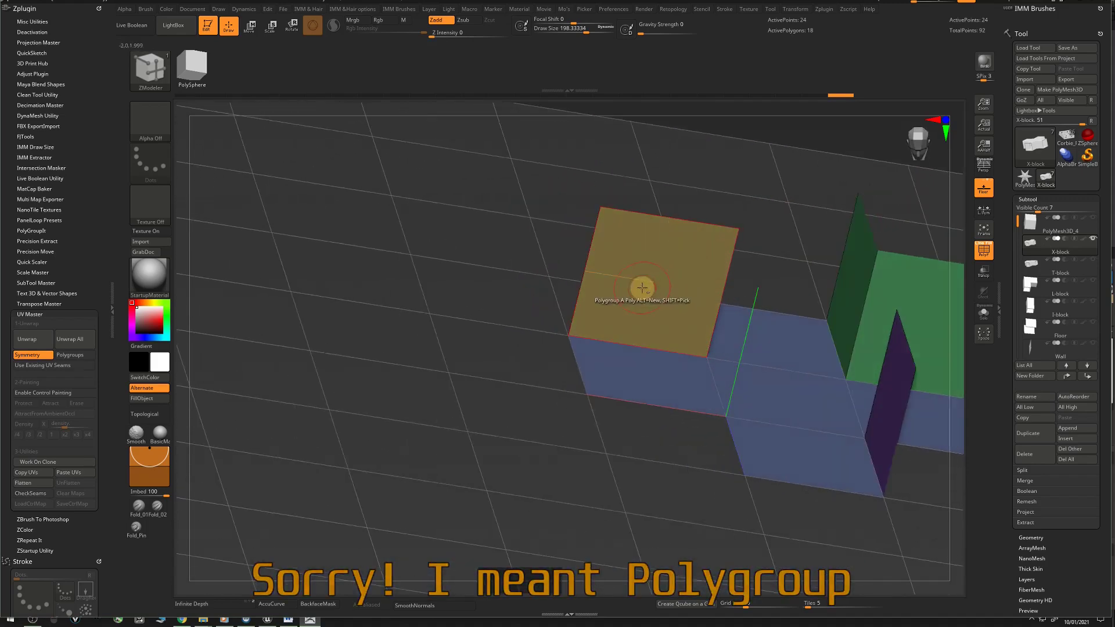
{"action": "left_click", "coordinate": [642, 286]}
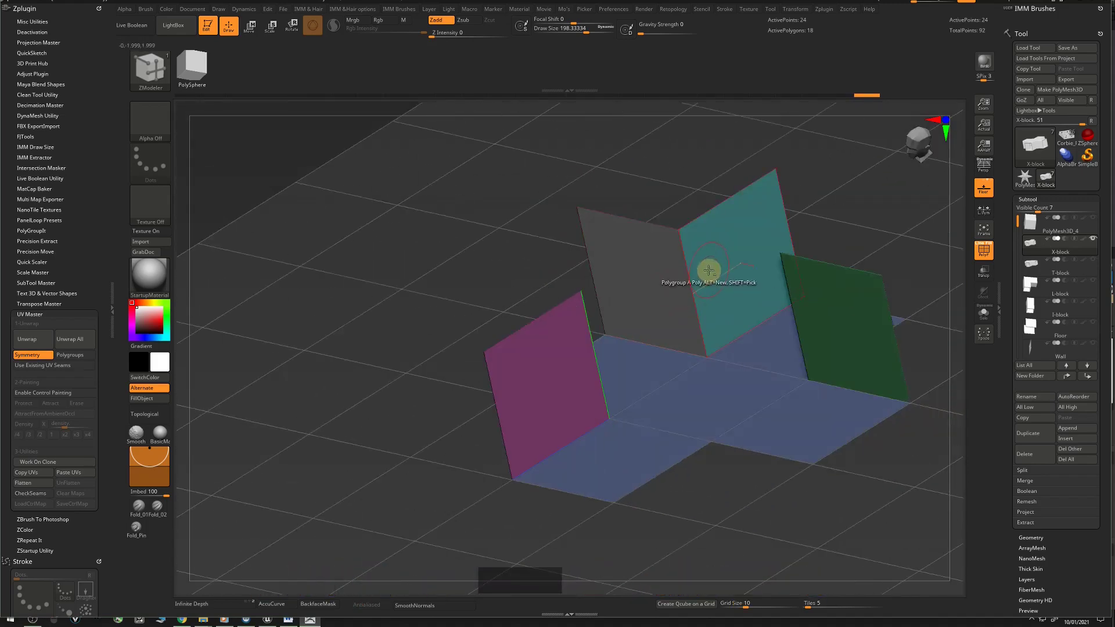
{"action": "left_click", "coordinate": [700, 285]}
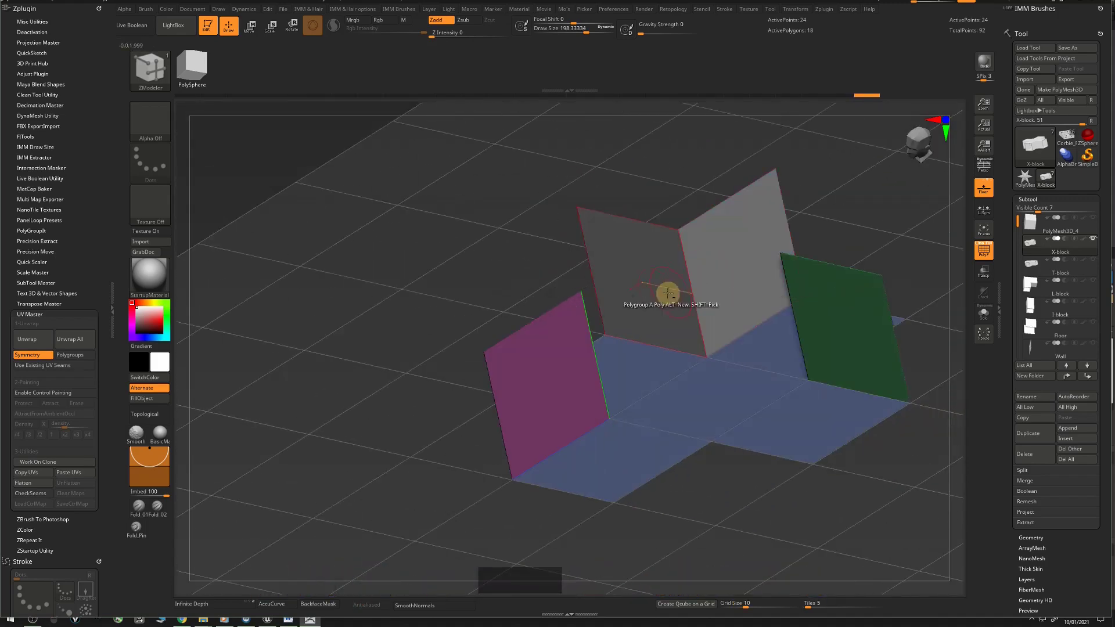
{"action": "left_click", "coordinate": [651, 282]}
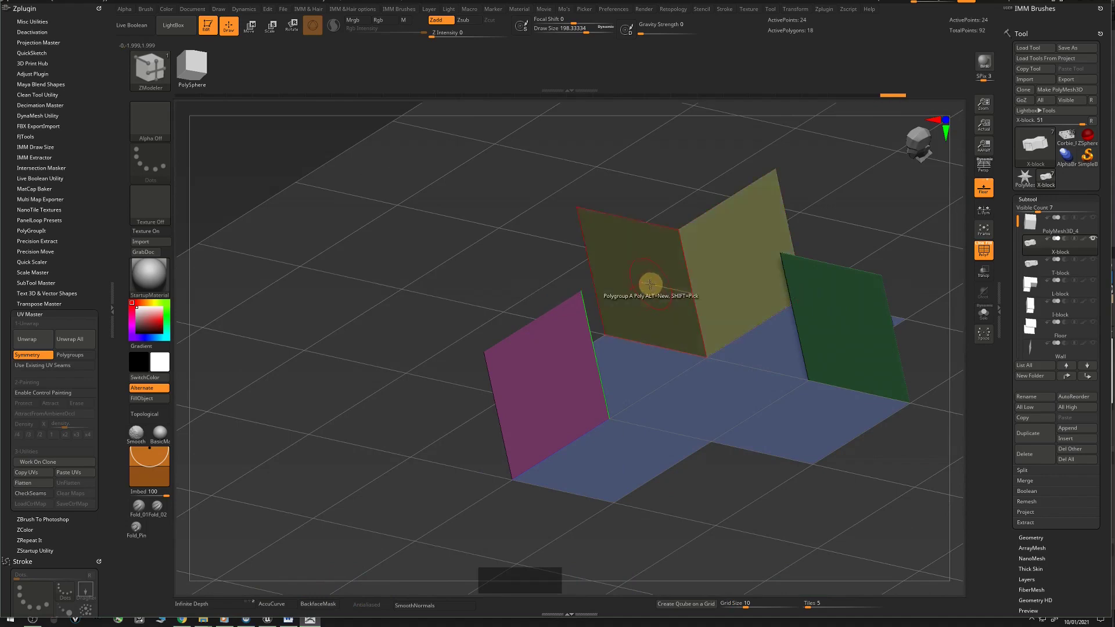
Assign the remaining X-block walls to the same polygroup as the first two
{"action": "right_click_drag", "start_coordinate": [647, 281], "coordinate": [845, 281]}
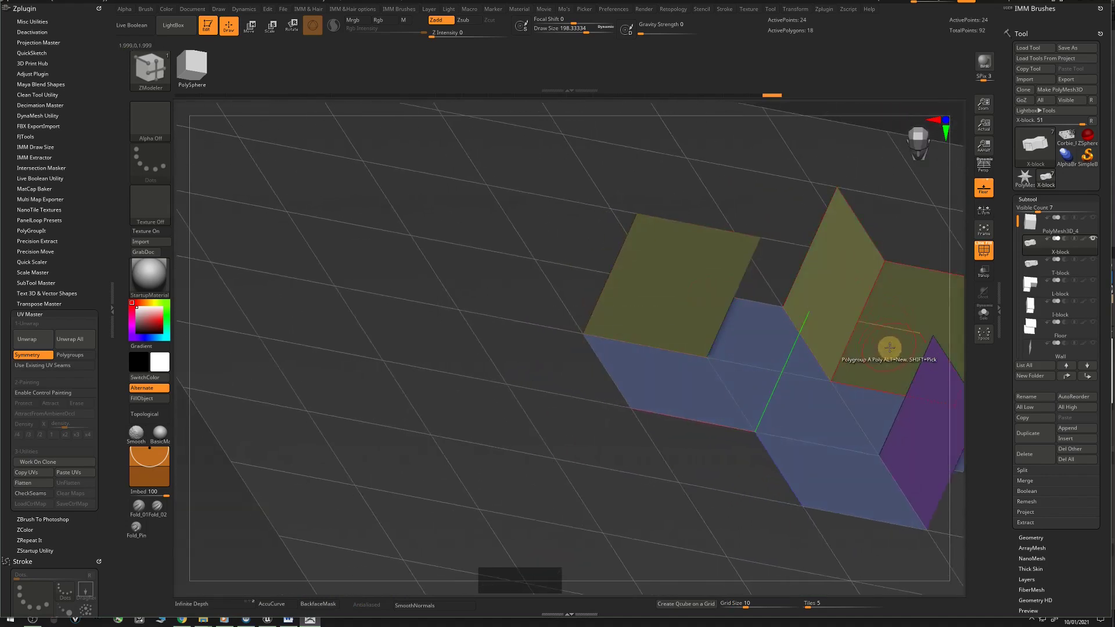
{"action": "right_click_drag", "start_coordinate": [888, 348], "coordinate": [667, 423]}
{"action": "left_click", "coordinate": [699, 348]}
{"action": "left_click", "coordinate": [672, 304]}
{"action": "left_click", "coordinate": [629, 409]}
{"action": "right_click_drag", "start_coordinate": [745, 457], "coordinate": [772, 296]}
{"action": "left_click", "coordinate": [786, 510]}
Select the T-block and assign all its walls to one shared polygroup
{"action": "left_click", "coordinate": [1057, 276]}
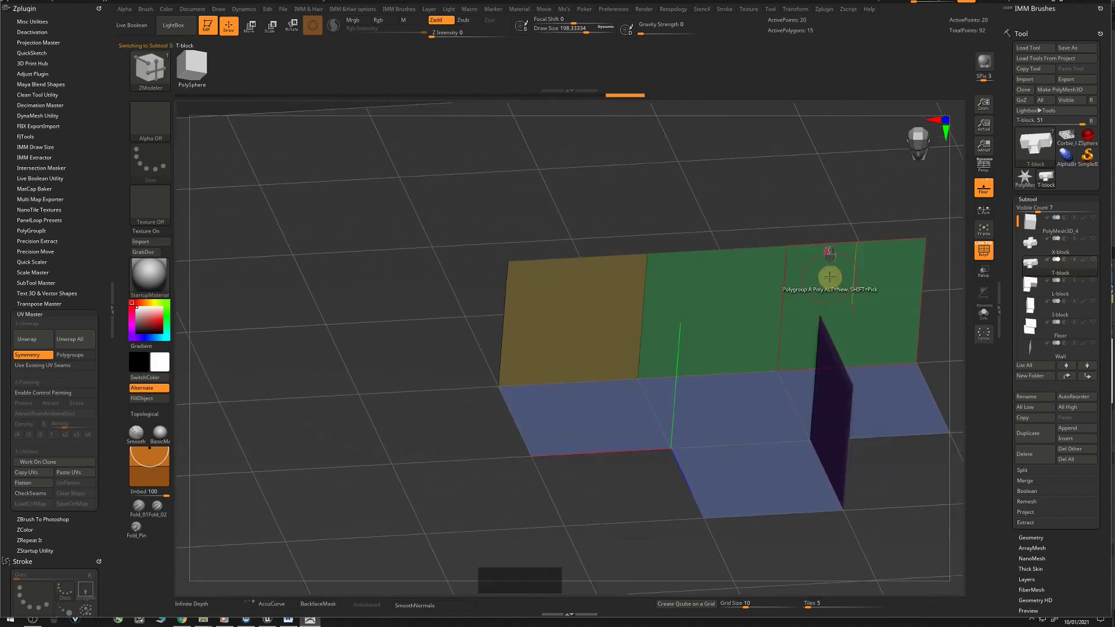
{"action": "left_click", "coordinate": [828, 273]}
{"action": "right_click_drag", "start_coordinate": [696, 291], "coordinate": [671, 460]}
{"action": "left_click", "coordinate": [841, 453]}
{"action": "left_click", "coordinate": [859, 366]}
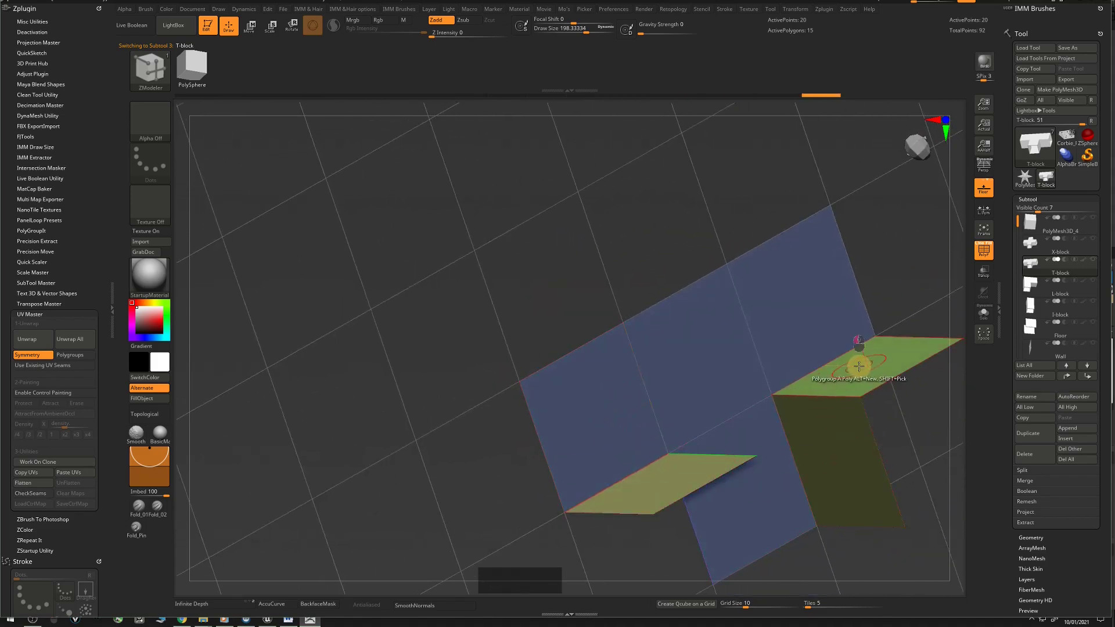
{"action": "right_click_drag", "start_coordinate": [859, 371], "coordinate": [642, 407]}
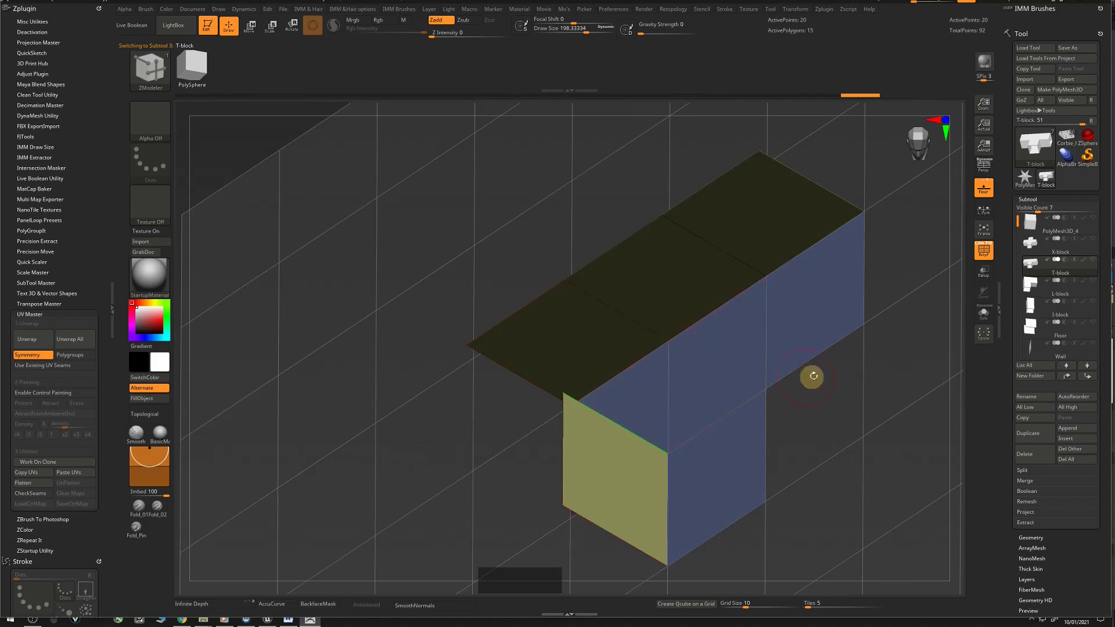
Select the L-block and assign all its walls to one shared polygroup
{"action": "left_click", "coordinate": [1055, 292]}
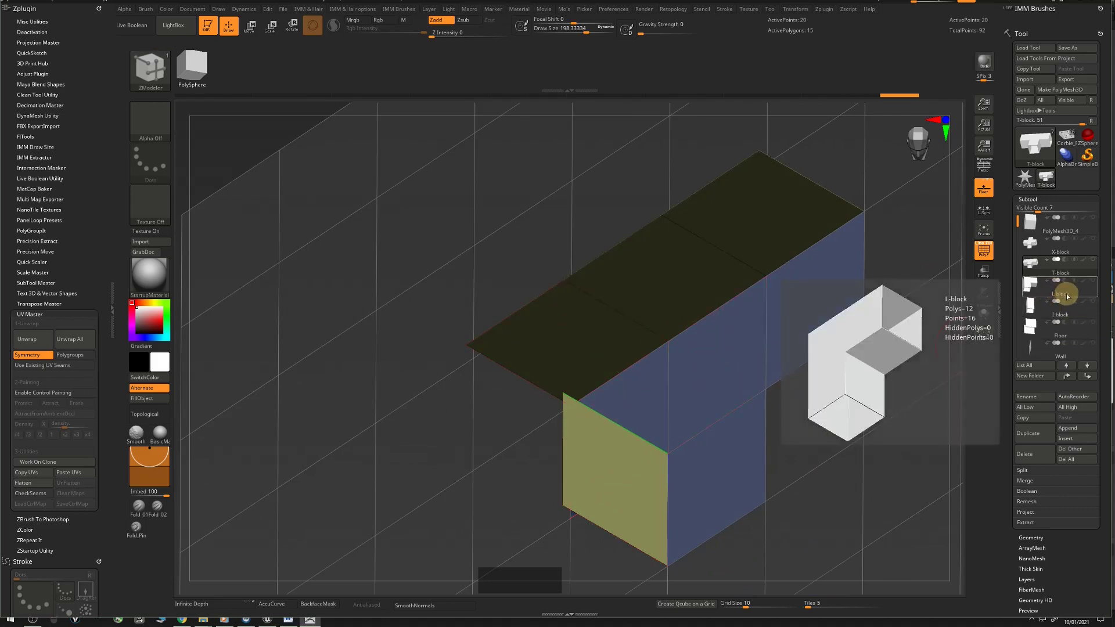
{"action": "left_click", "coordinate": [1063, 292]}
{"action": "right_click_drag", "start_coordinate": [758, 261], "coordinate": [735, 257]}
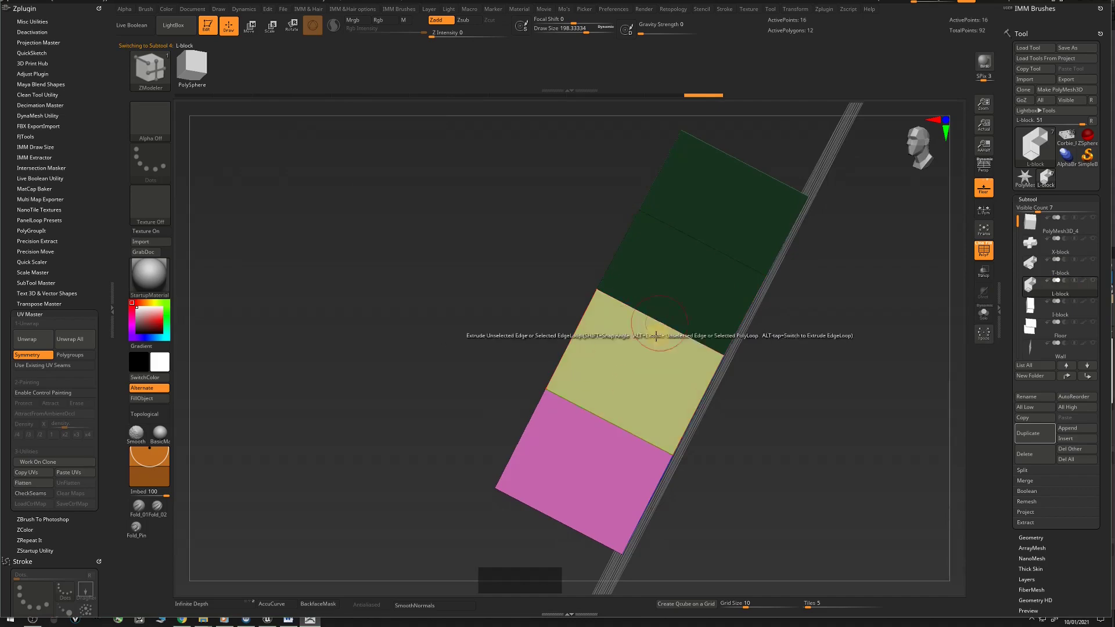
{"action": "right_click_drag", "start_coordinate": [659, 329], "coordinate": [714, 291]}
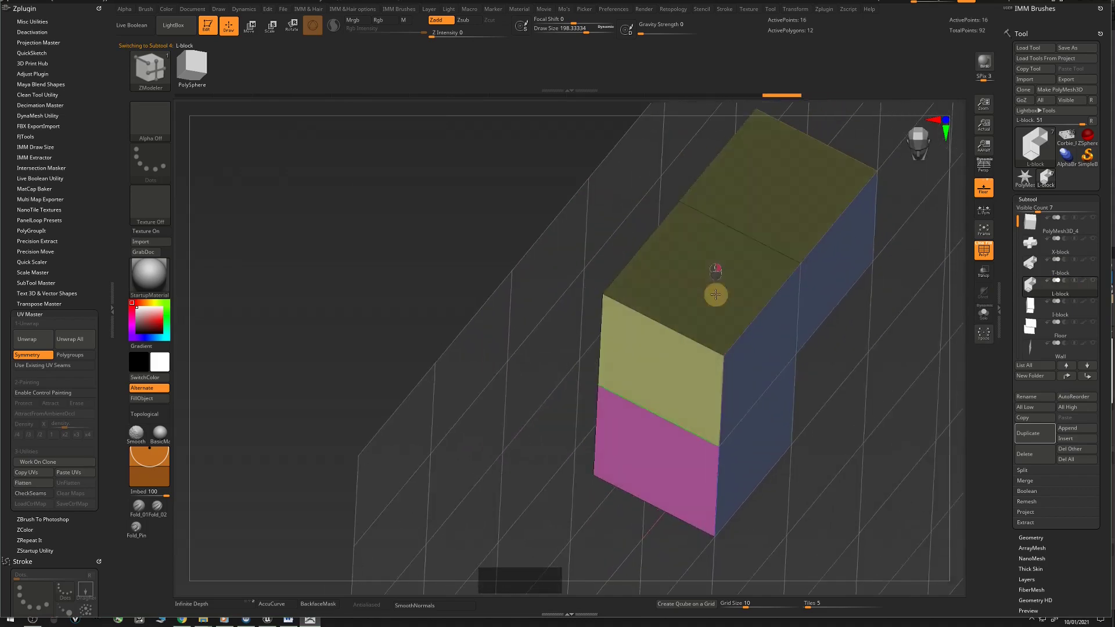
{"action": "right_click_drag", "start_coordinate": [639, 468], "coordinate": [772, 392]}
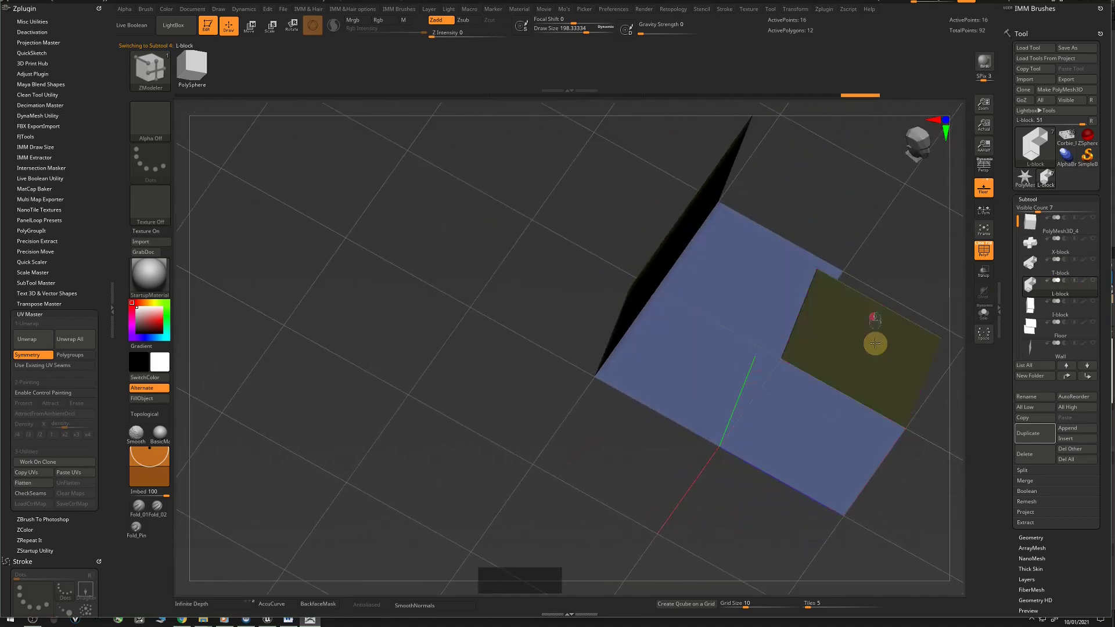
{"action": "right_click_drag", "start_coordinate": [876, 338], "coordinate": [781, 246]}
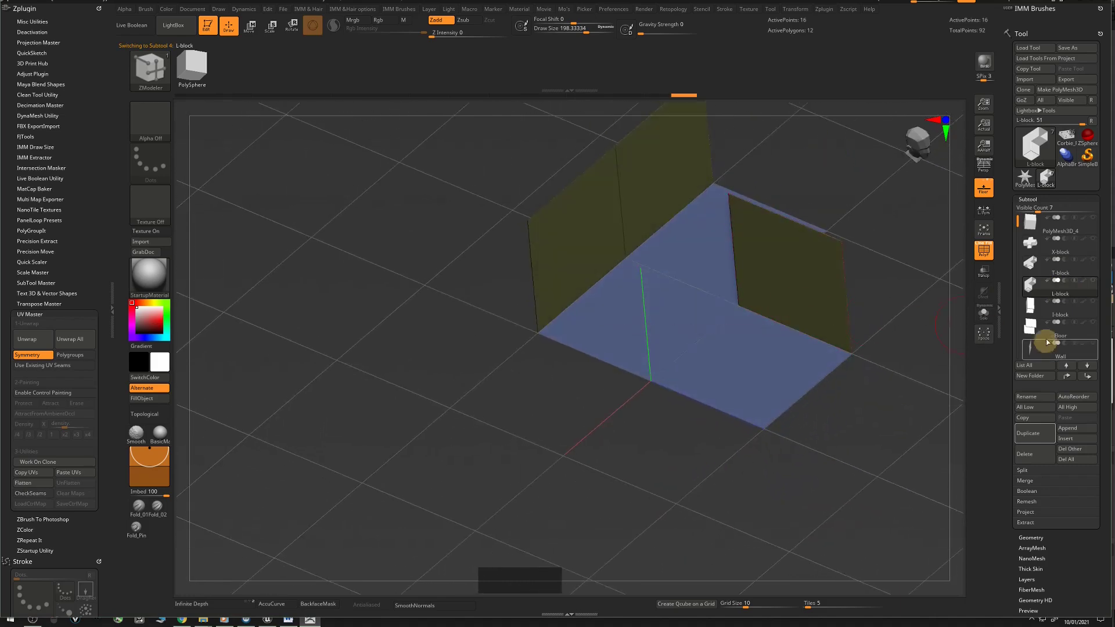
Select the I-block to go over its wall and floor polygroups, and bring up the Floor subtool
{"action": "left_click", "coordinate": [1060, 312]}
{"action": "right_click_drag", "start_coordinate": [708, 238], "coordinate": [612, 393]}
{"action": "right_click_drag", "start_coordinate": [851, 378], "coordinate": [929, 326]}
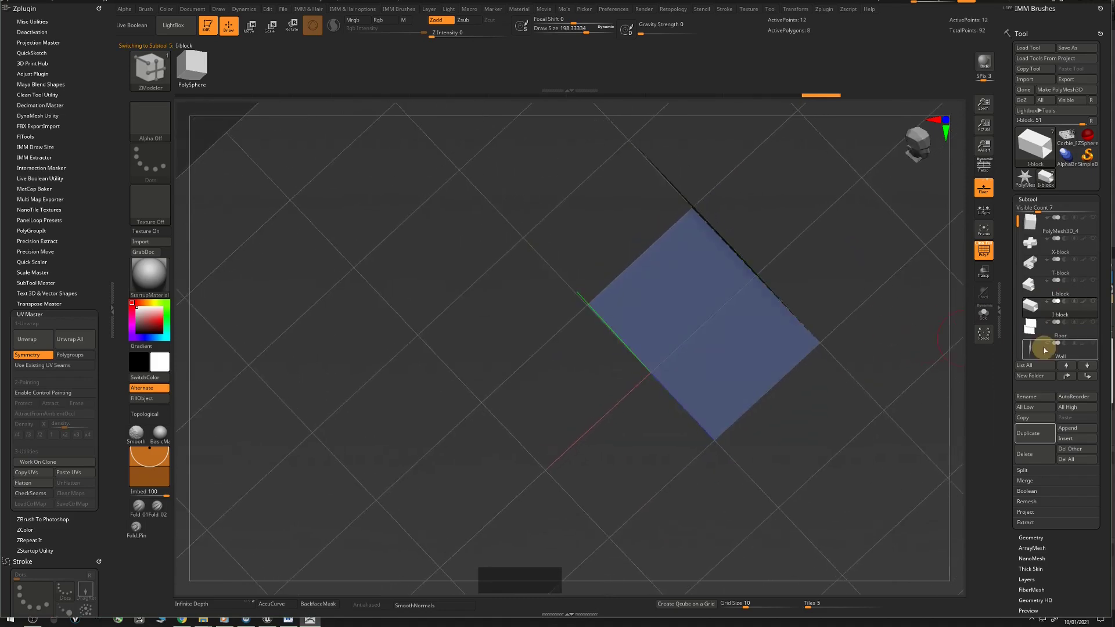
{"action": "left_click", "coordinate": [1050, 328]}
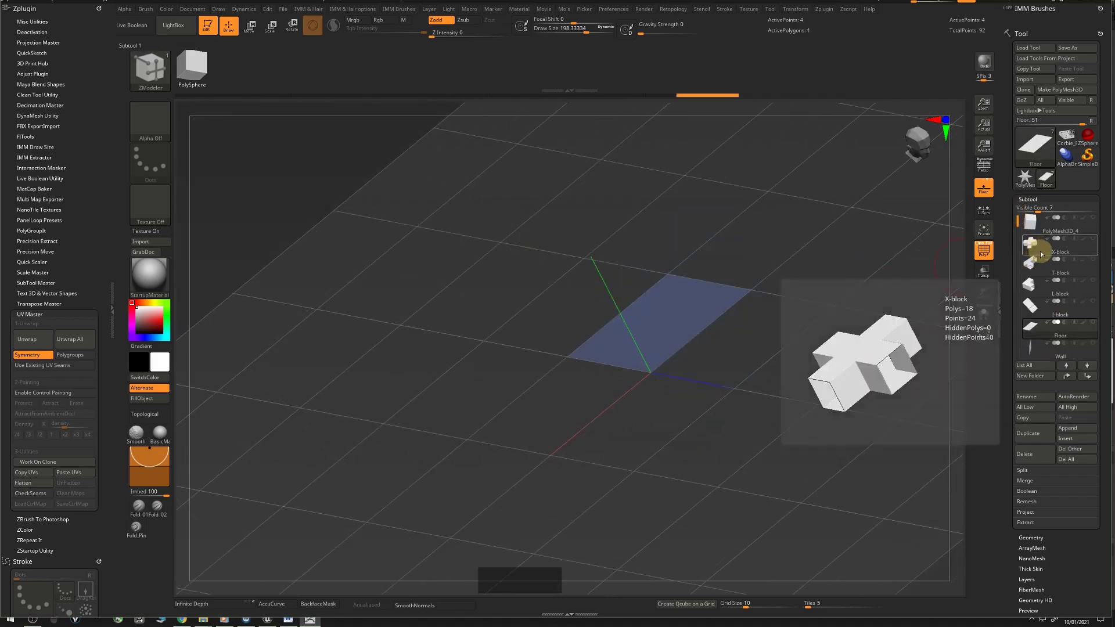
Set the X-block's pivot at the floor corner of its open arm and move the mesh there to the world origin
{"action": "left_click", "coordinate": [1039, 248]}
{"action": "right_click_drag", "start_coordinate": [813, 372], "coordinate": [778, 359]}
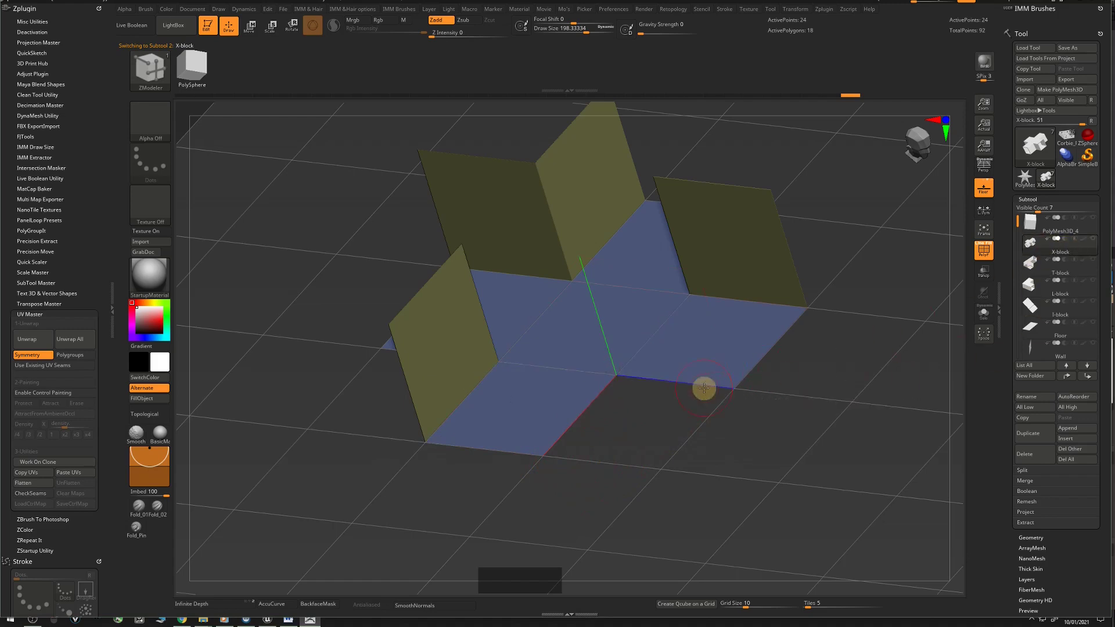
{"action": "key", "text": "w"}
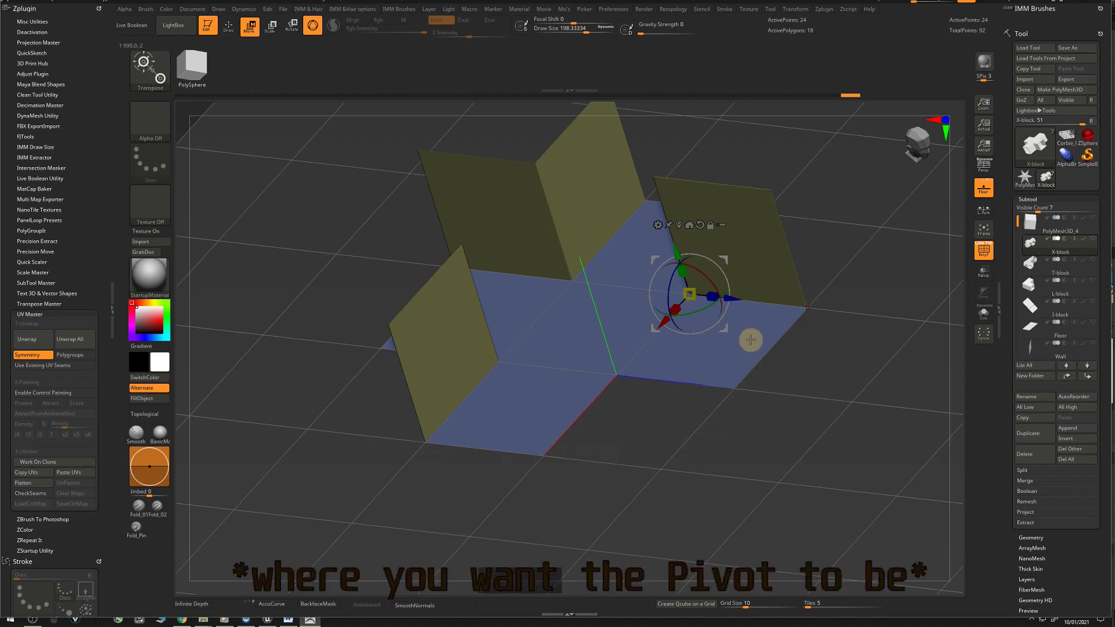
{"action": "left_click", "coordinate": [542, 455]}
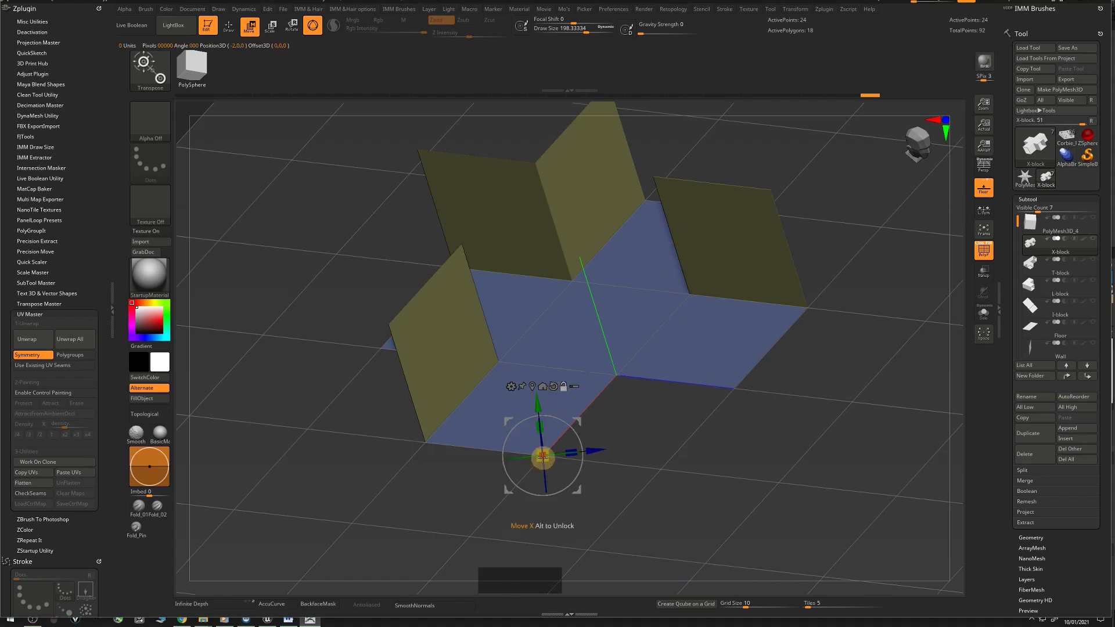
{"action": "left_click", "coordinate": [734, 388]}
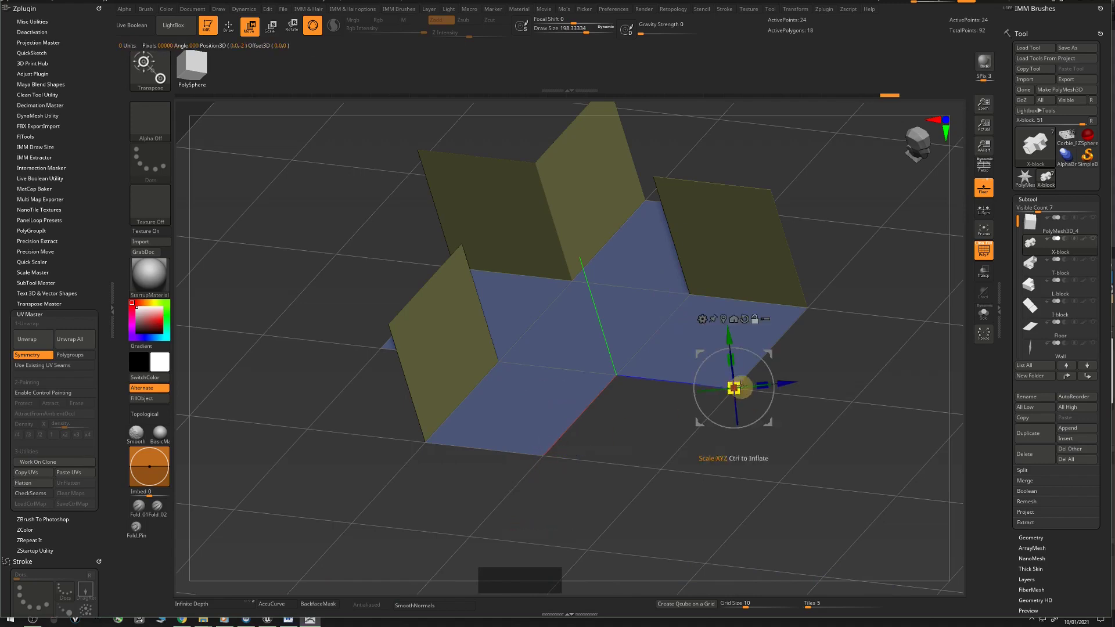
{"action": "left_click", "coordinate": [746, 318]}
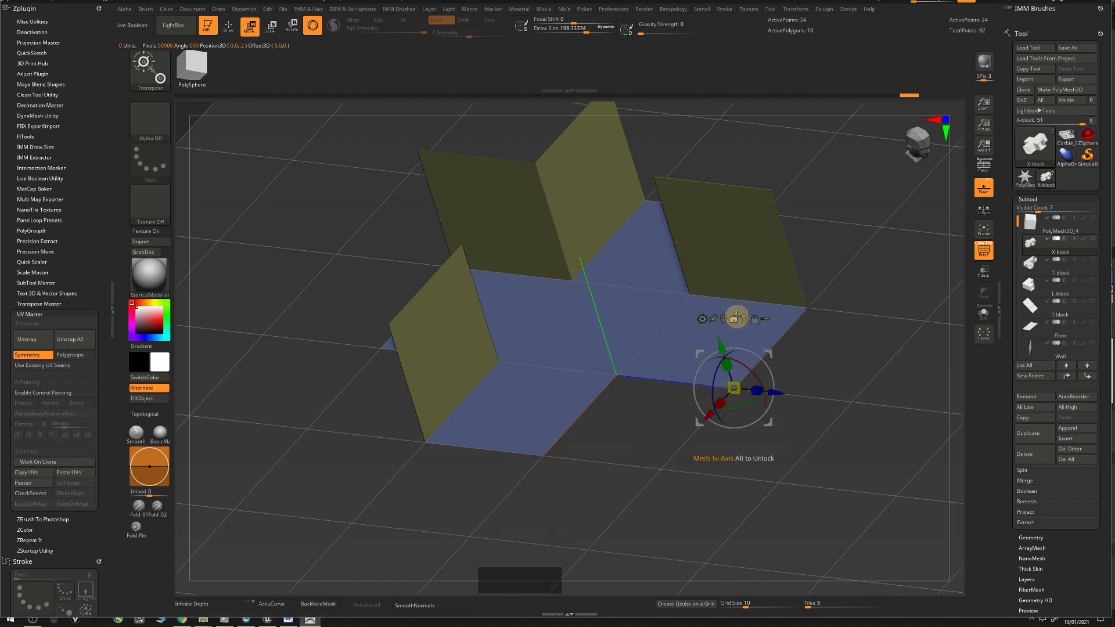
{"action": "left_click", "coordinate": [734, 319]}
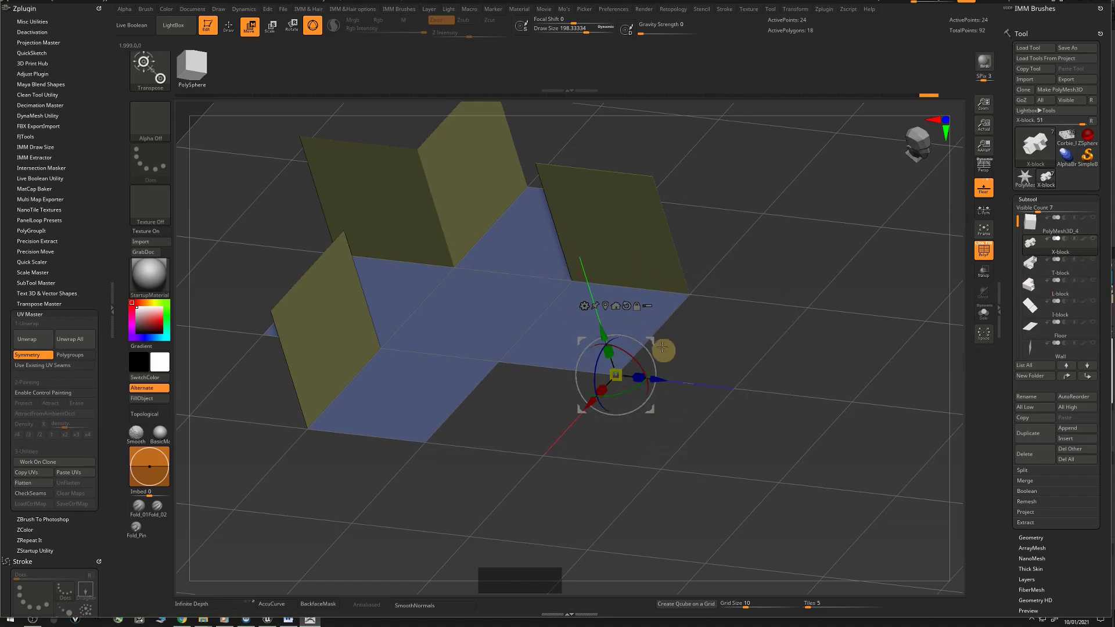
Set the T-block's pivot at the matching floor corner, reset its orientation, and move the mesh to the world origin
{"action": "left_click", "coordinate": [1065, 273]}
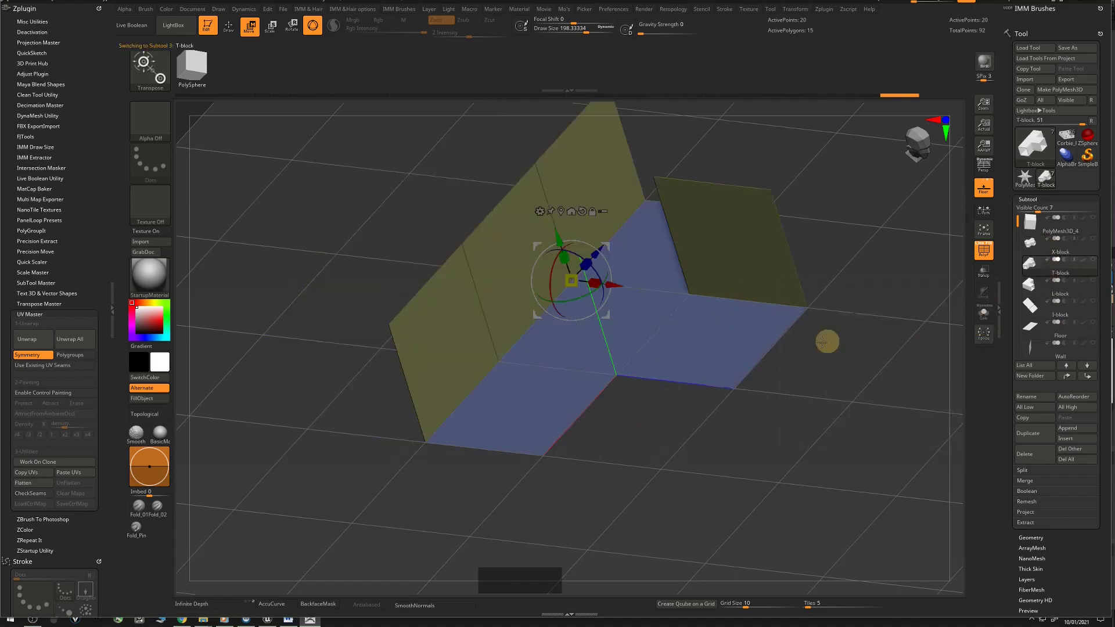
{"action": "left_click", "coordinate": [734, 390]}
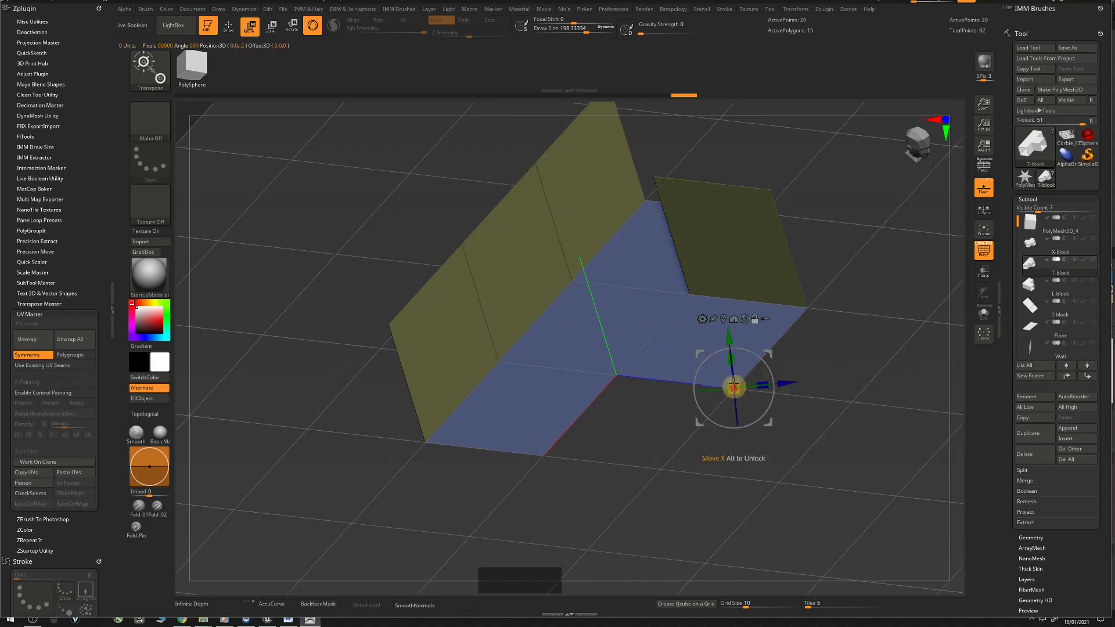
{"action": "left_click", "coordinate": [745, 319]}
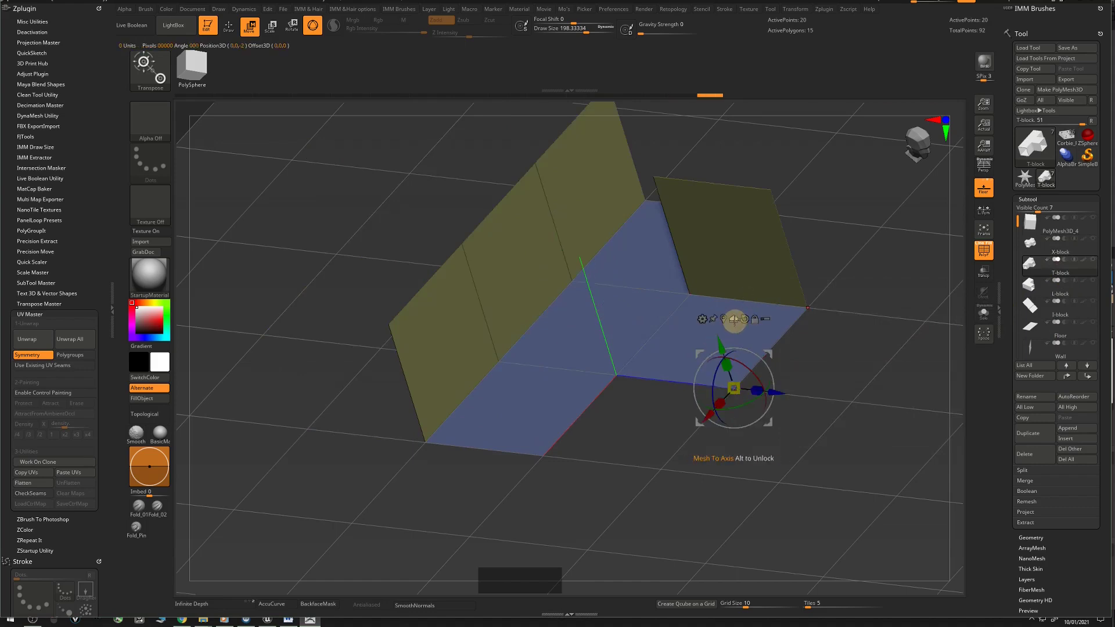
{"action": "left_click", "coordinate": [735, 320]}
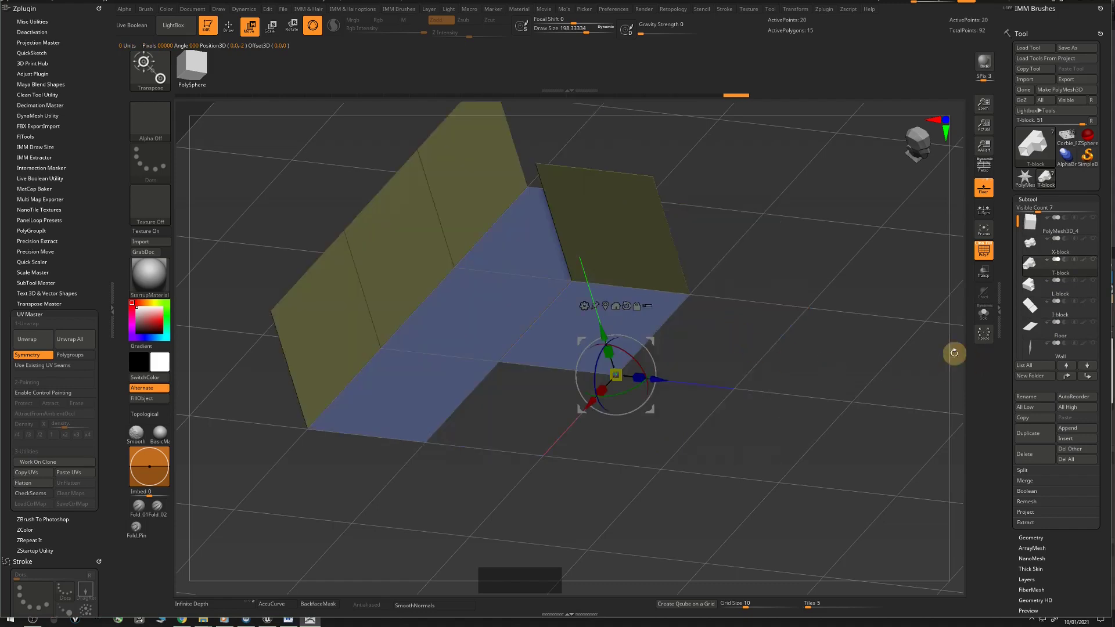
Set the L-block's pivot at the outer floor corner of one arm, reset its orientation, and move the mesh to the world origin
{"action": "left_click", "coordinate": [1055, 291]}
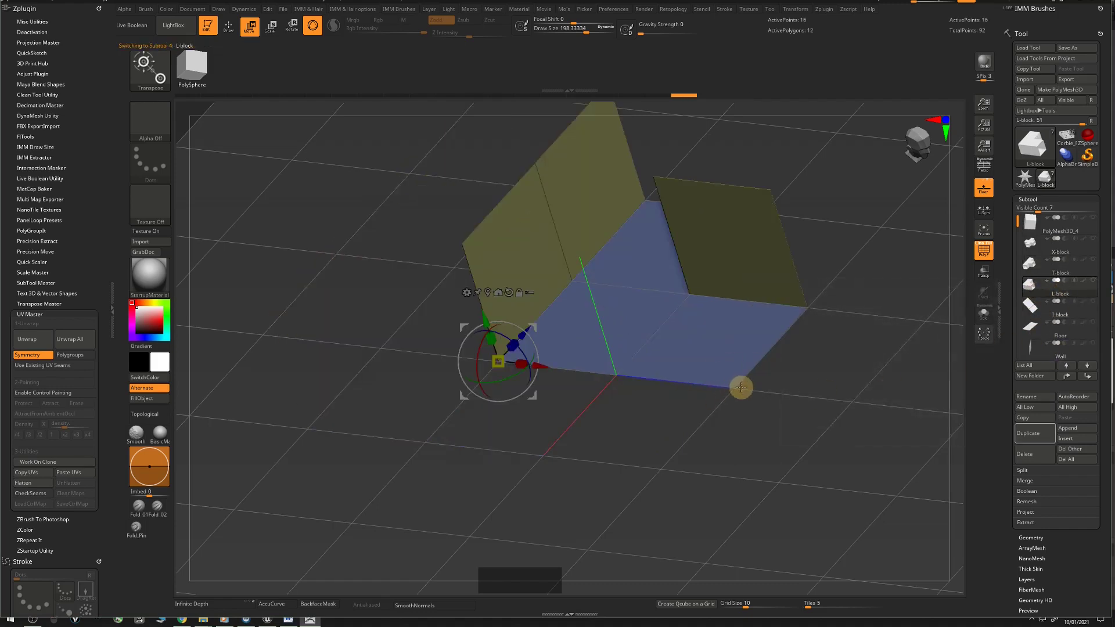
{"action": "left_click_drag", "start_coordinate": [734, 389], "coordinate": [761, 389]}
{"action": "left_click", "coordinate": [665, 303]}
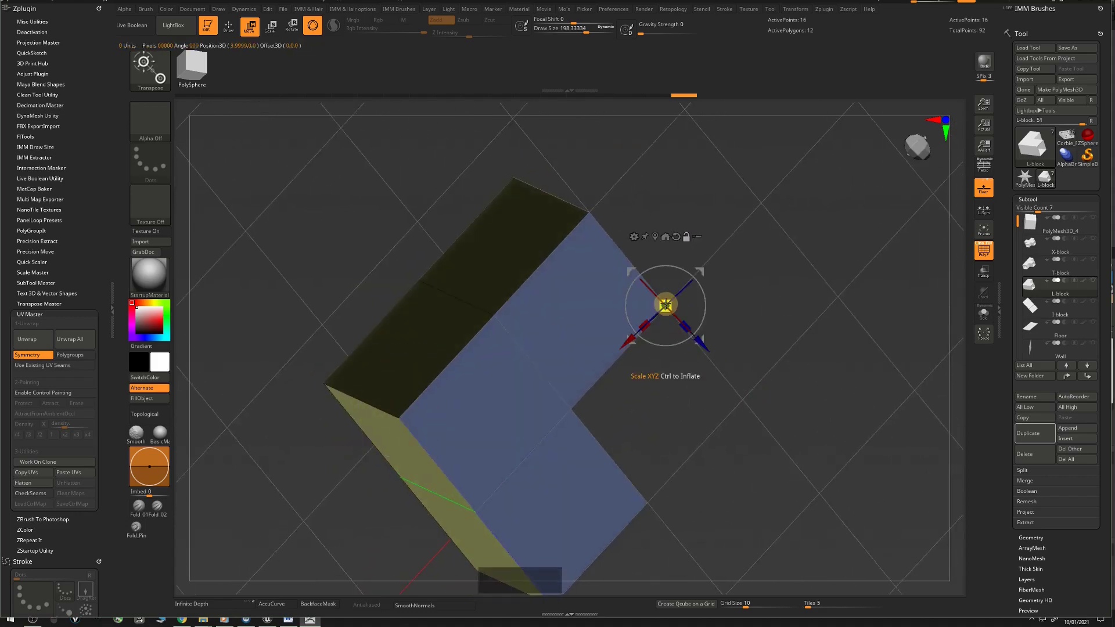
{"action": "left_click", "coordinate": [675, 236]}
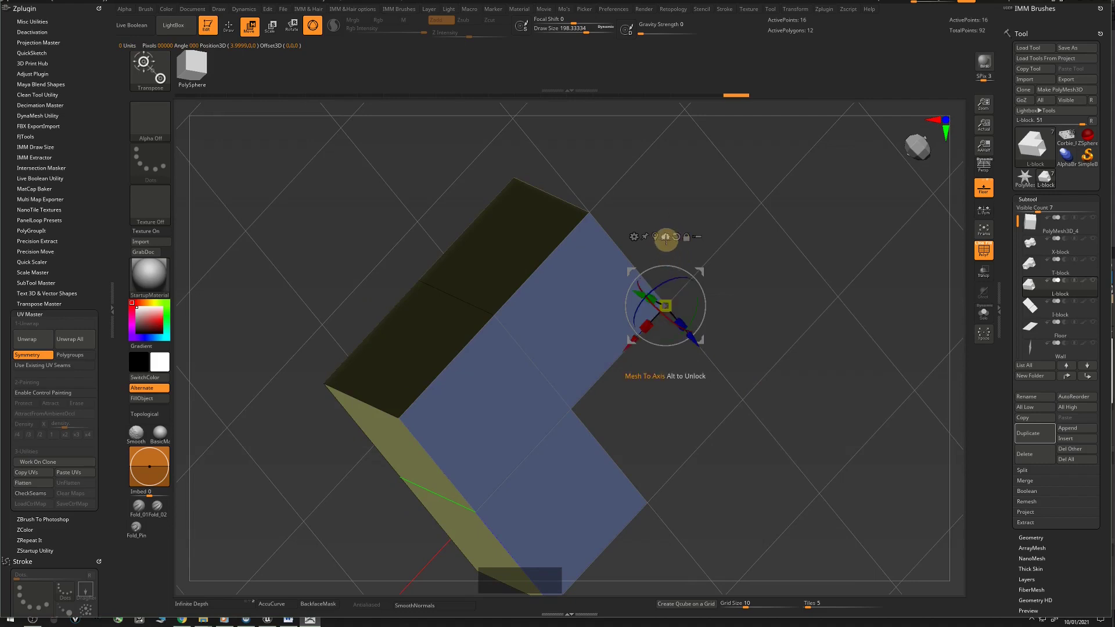
{"action": "left_click", "coordinate": [665, 237]}
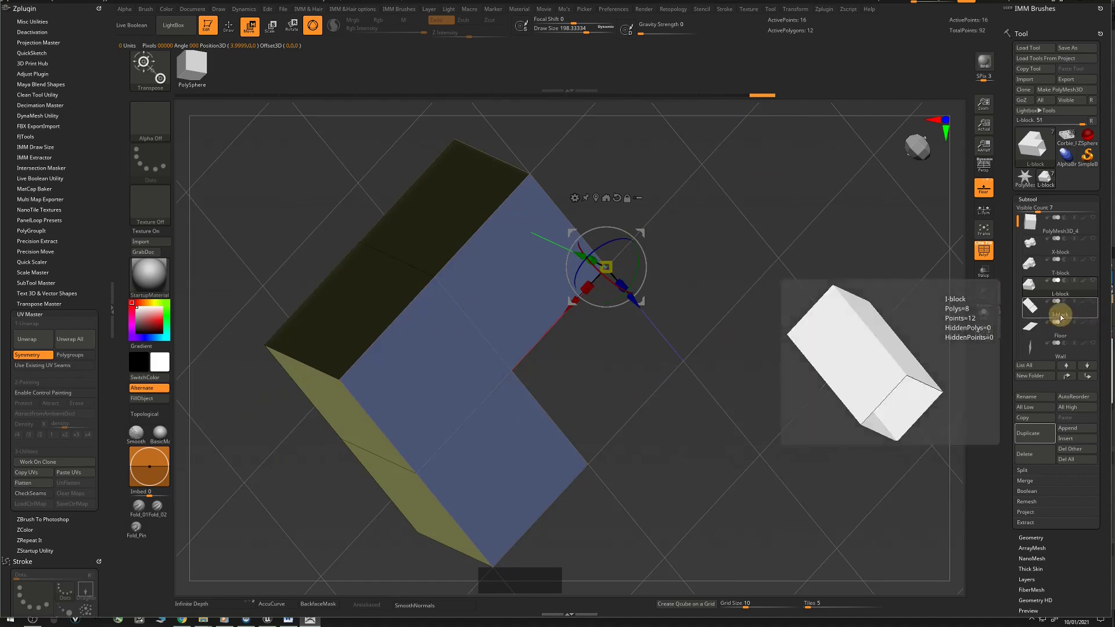
Set the I-block's pivot at its end floor corner, reset its orientation, and move the mesh to the world origin
{"action": "left_click", "coordinate": [1060, 315]}
{"action": "left_click_drag", "start_coordinate": [764, 361], "coordinate": [754, 316]}
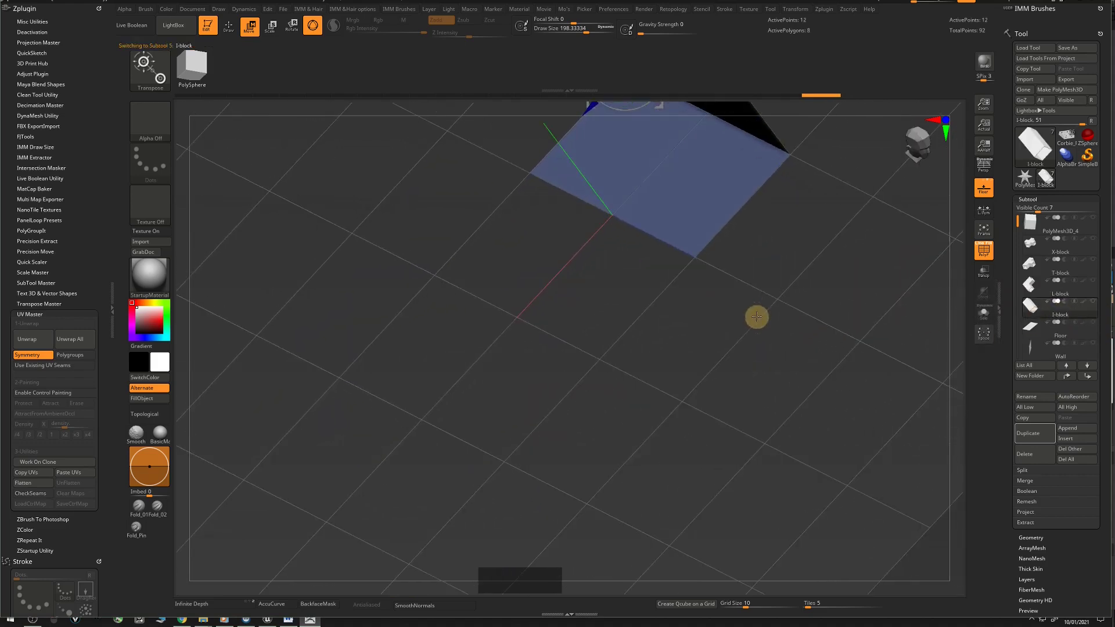
{"action": "left_click", "coordinate": [695, 257]}
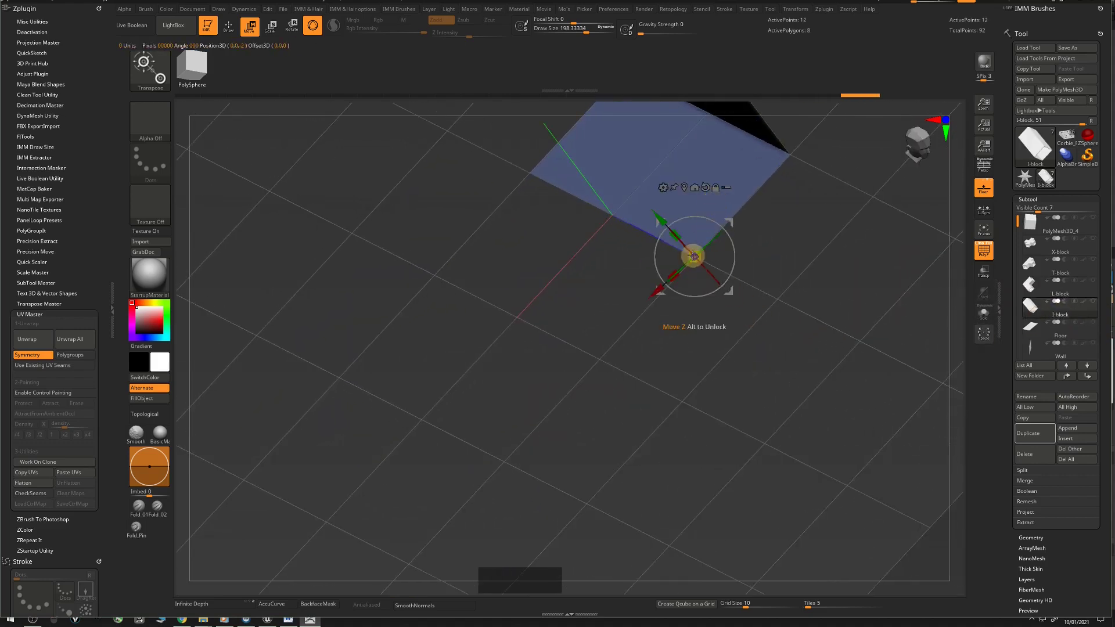
{"action": "left_click", "coordinate": [704, 188]}
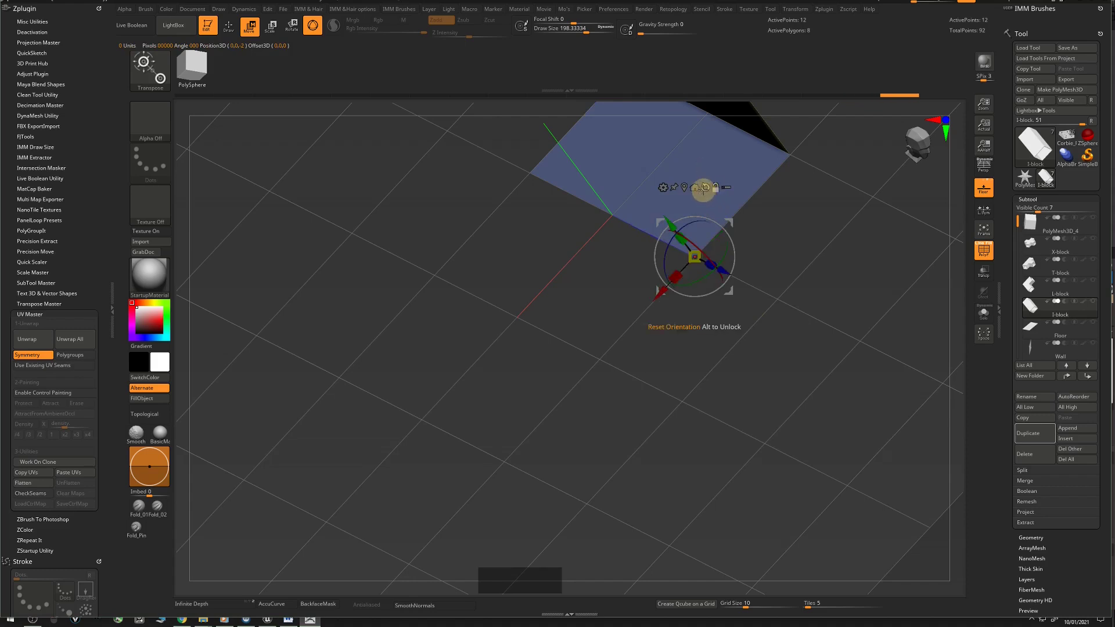
{"action": "left_click", "coordinate": [694, 187]}
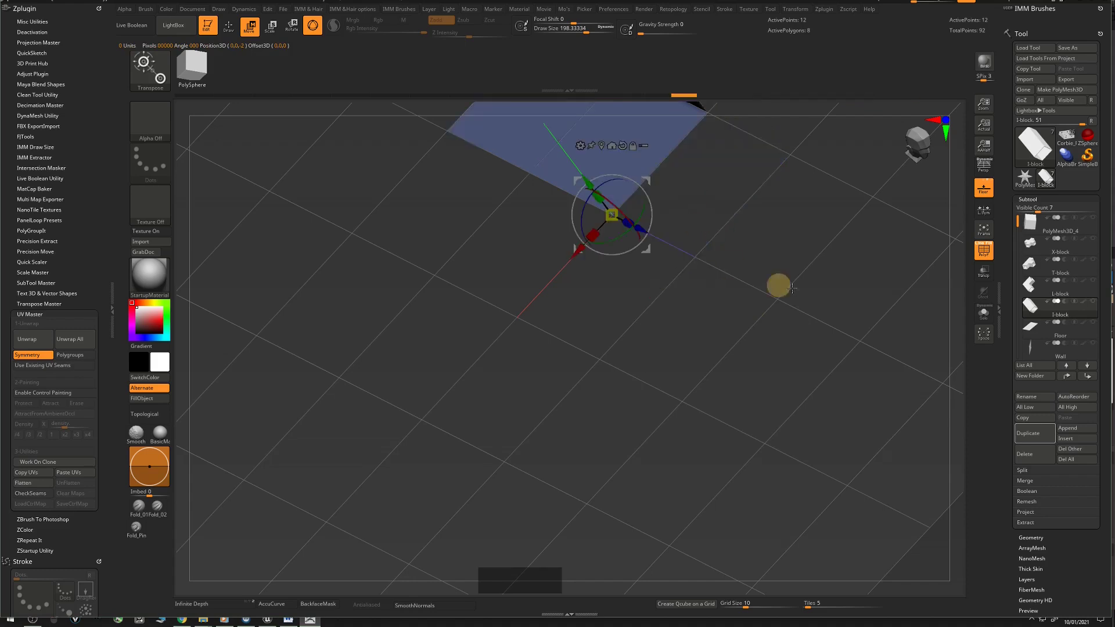
Select the Floor subtool and place its pivot at the floor tile's corner on the world origin
{"action": "left_click", "coordinate": [1060, 328]}
{"action": "left_click_drag", "start_coordinate": [781, 229], "coordinate": [801, 377], "text": "alt"}
{"action": "left_click_drag", "start_coordinate": [671, 355], "coordinate": [707, 337]}
{"action": "left_click", "coordinate": [701, 327]}
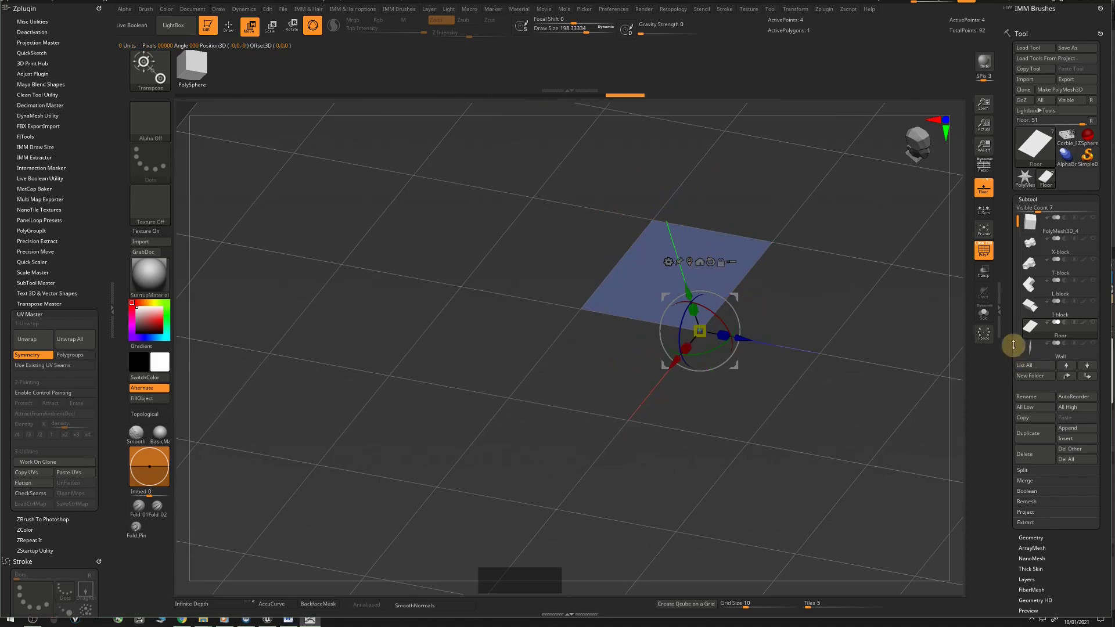
Select the Wall subtool and move the mesh so its lower corner pivot sits at the world origin
{"action": "left_click", "coordinate": [1064, 357]}
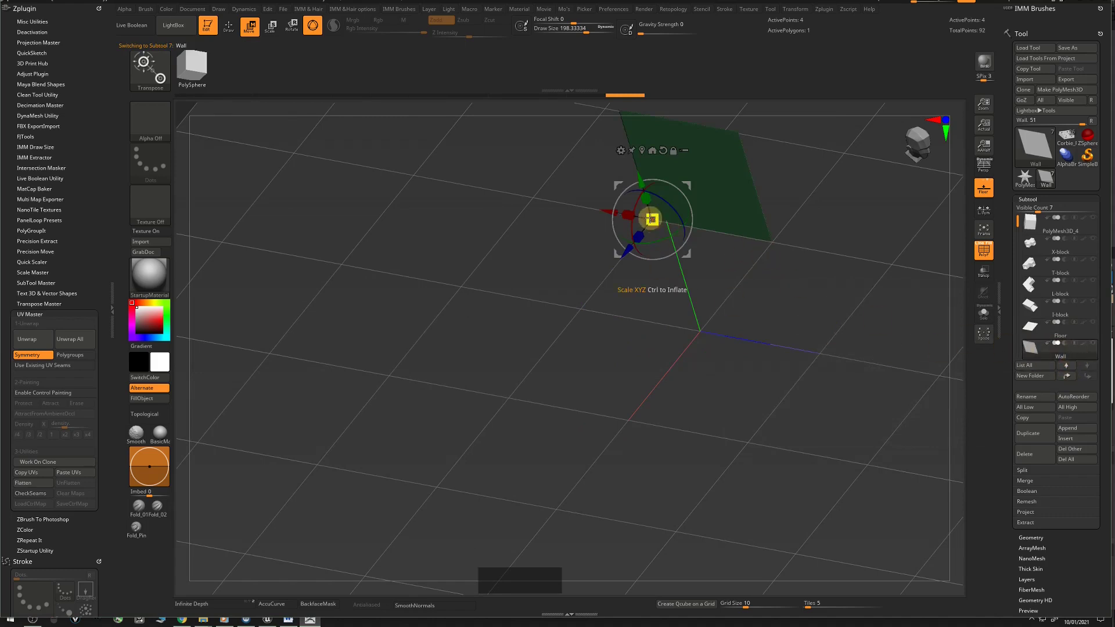
{"action": "left_click", "coordinate": [652, 152]}
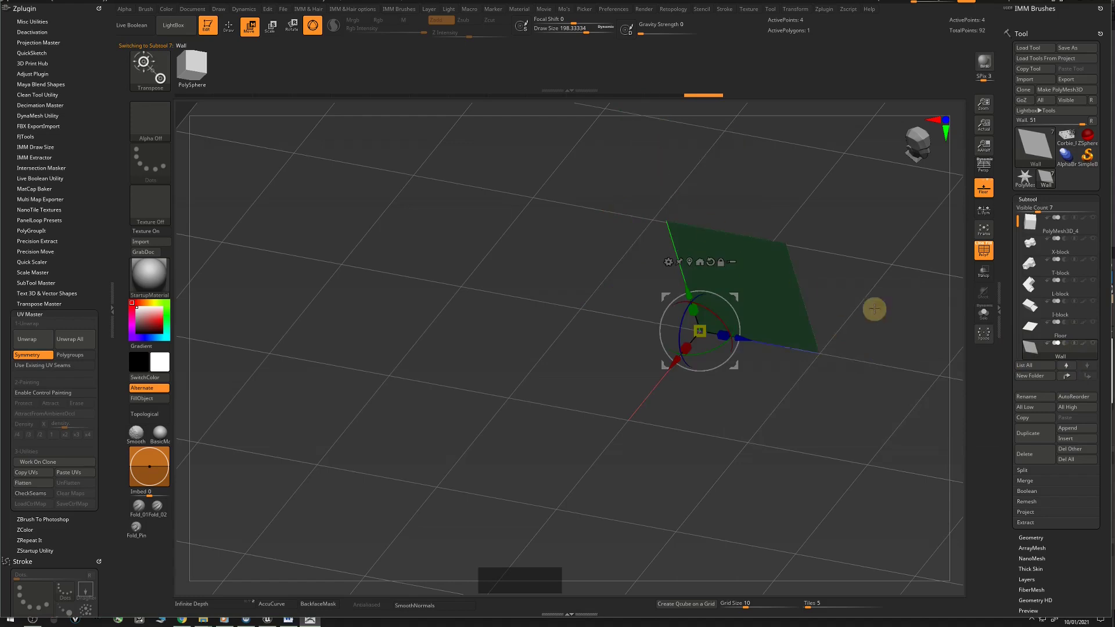
{"action": "left_click_drag", "start_coordinate": [846, 274], "coordinate": [710, 263], "text": "alt"}
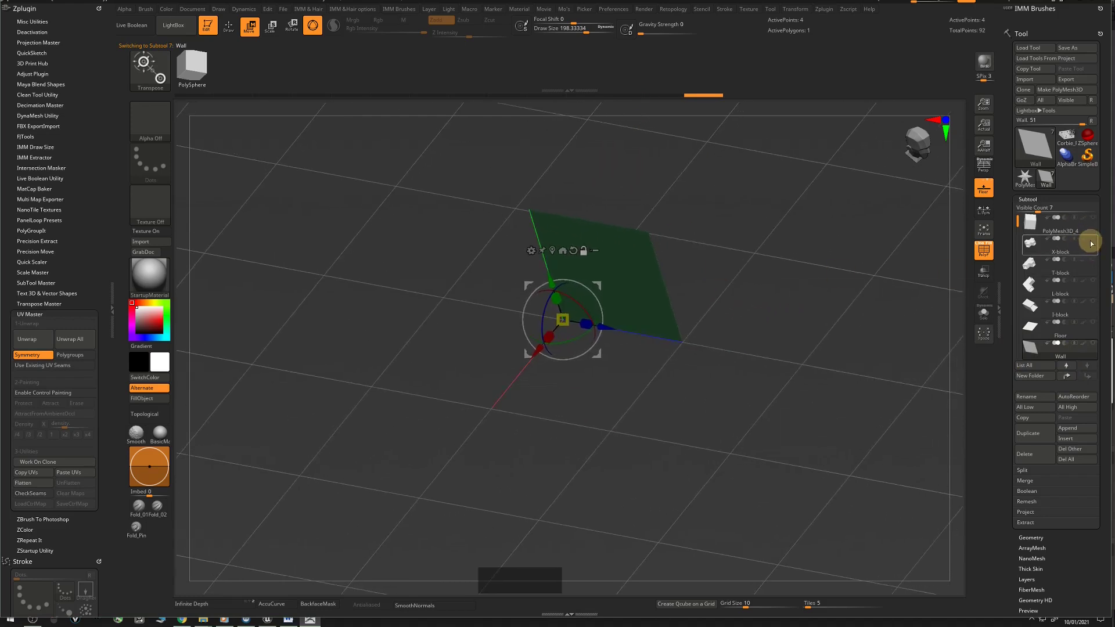
Make the X-, T-, L- and I-blocks, the Floor and the Wall all visible together
{"action": "left_click", "coordinate": [1092, 239]}
{"action": "left_click", "coordinate": [1092, 259]}
{"action": "left_click", "coordinate": [1093, 280]}
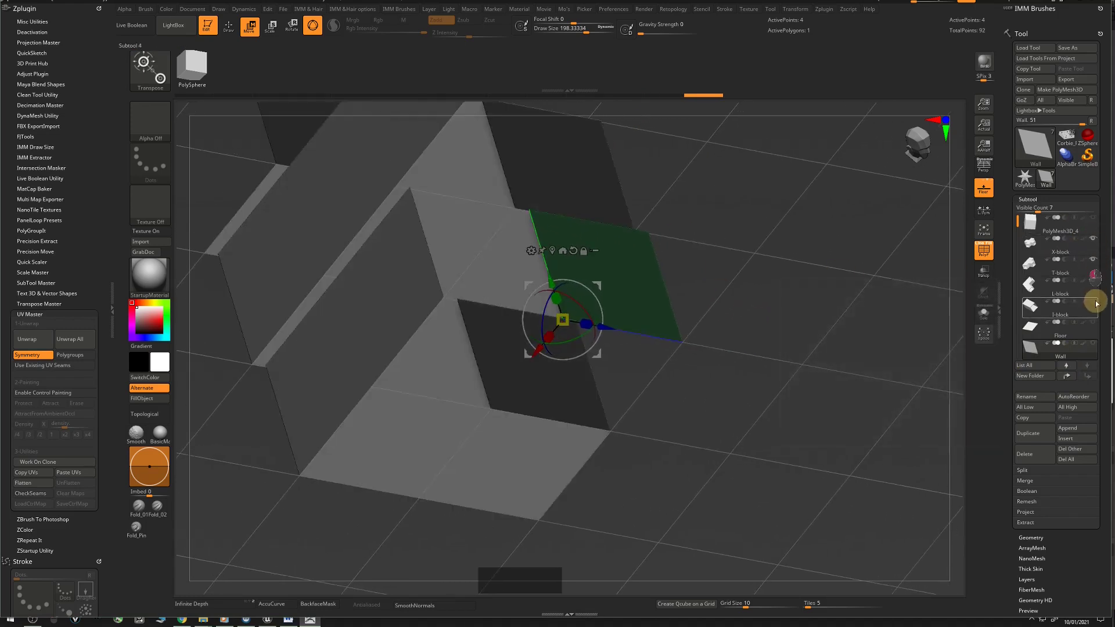
{"action": "left_click", "coordinate": [1095, 303]}
{"action": "left_click", "coordinate": [1093, 324]}
{"action": "left_click", "coordinate": [1093, 344]}
{"action": "right_click_drag", "start_coordinate": [749, 258], "coordinate": [686, 271], "text": "ctrl"}
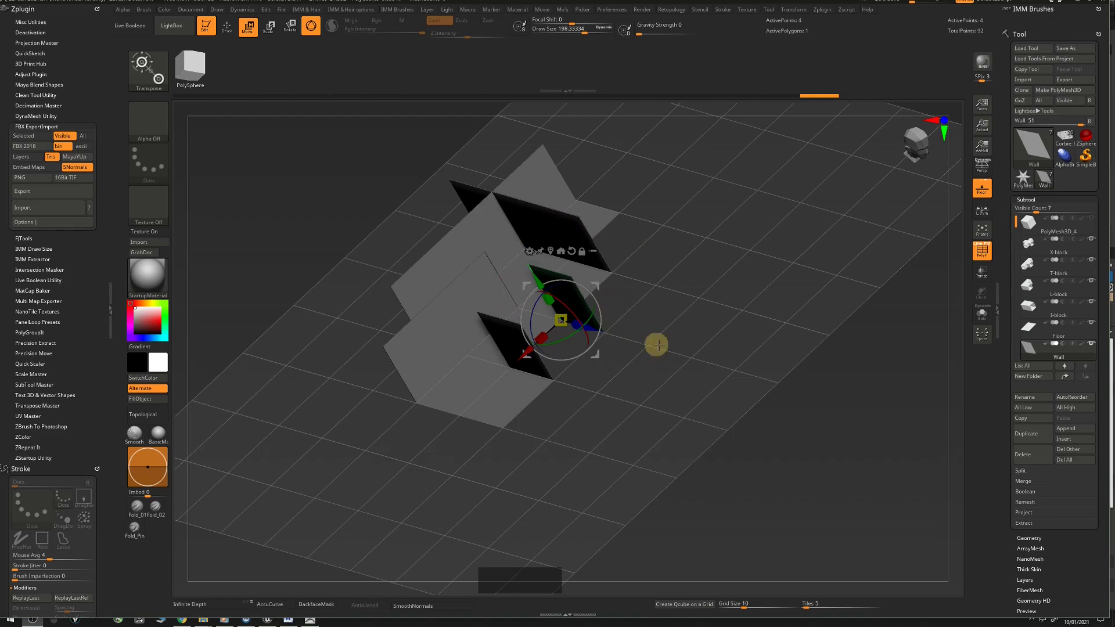
{"action": "key", "text": "ctrl+shift+2"}
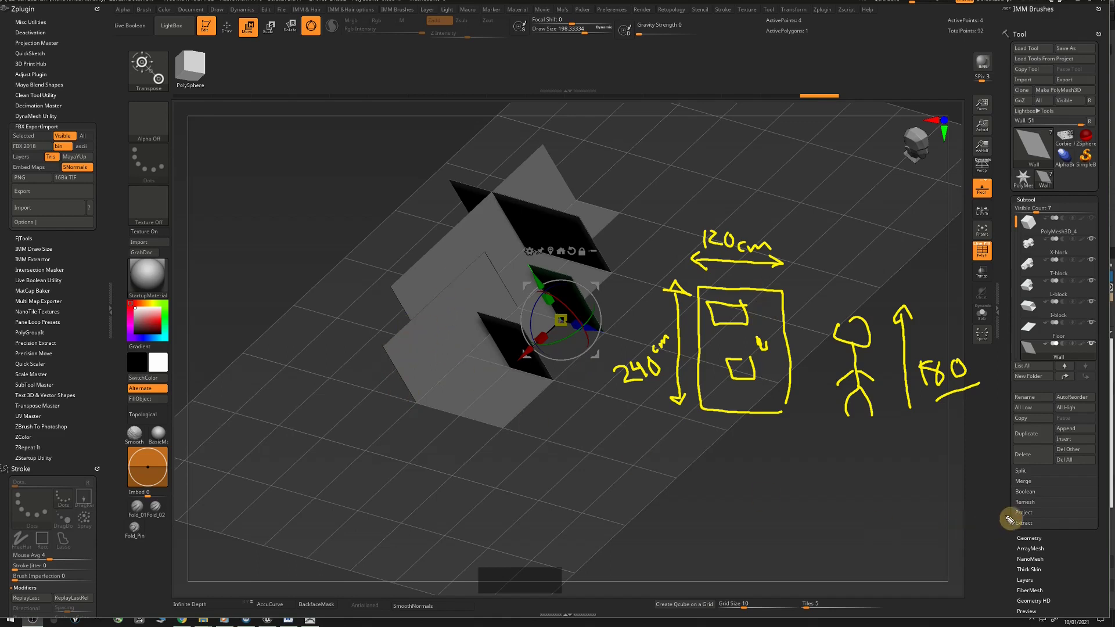
{"action": "key", "text": "ctrl+shift+d"}
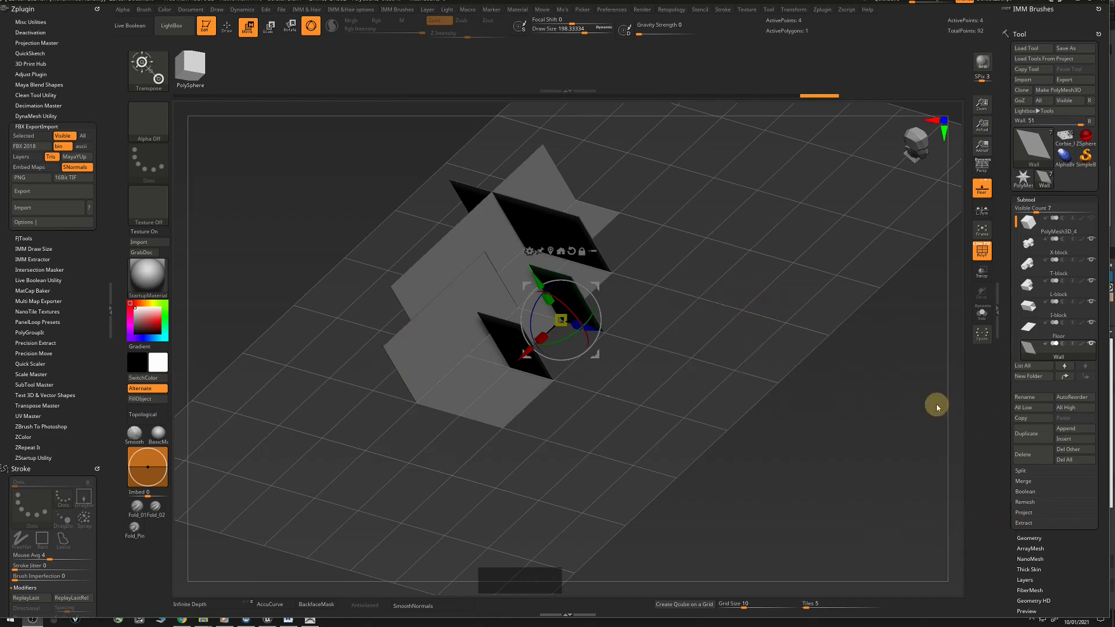
Set the export scale of the modular tool to 150
{"action": "scroll", "coordinate": [1016, 441], "scroll_direction": "down", "scroll_amount": 15}
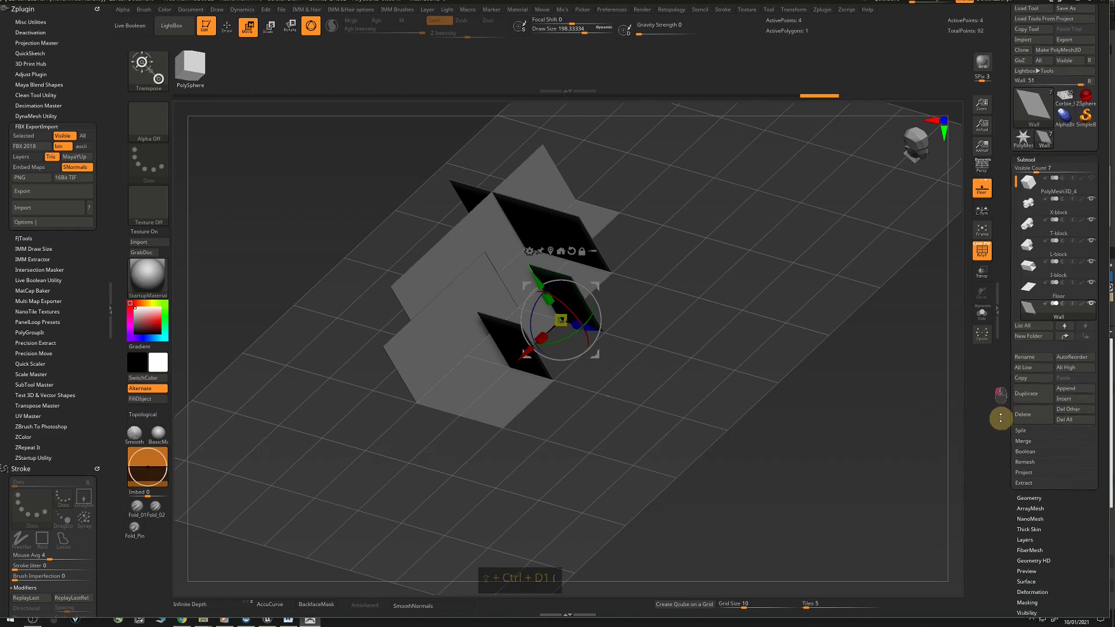
{"action": "scroll", "coordinate": [1027, 436], "scroll_direction": "up", "scroll_amount": 8}
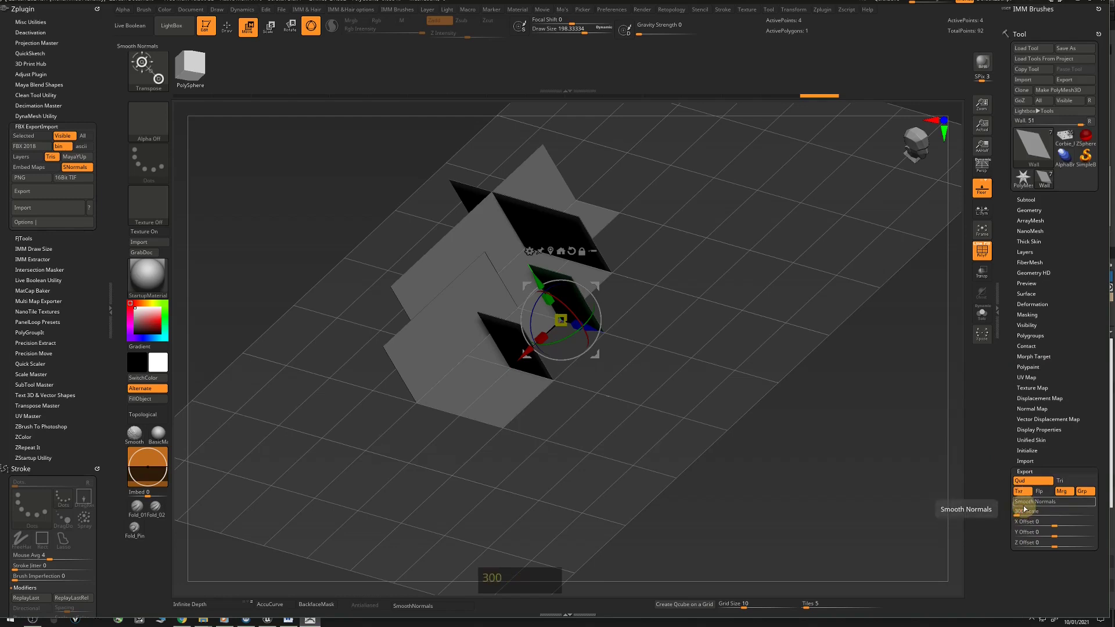
{"action": "key", "text": "Return"}
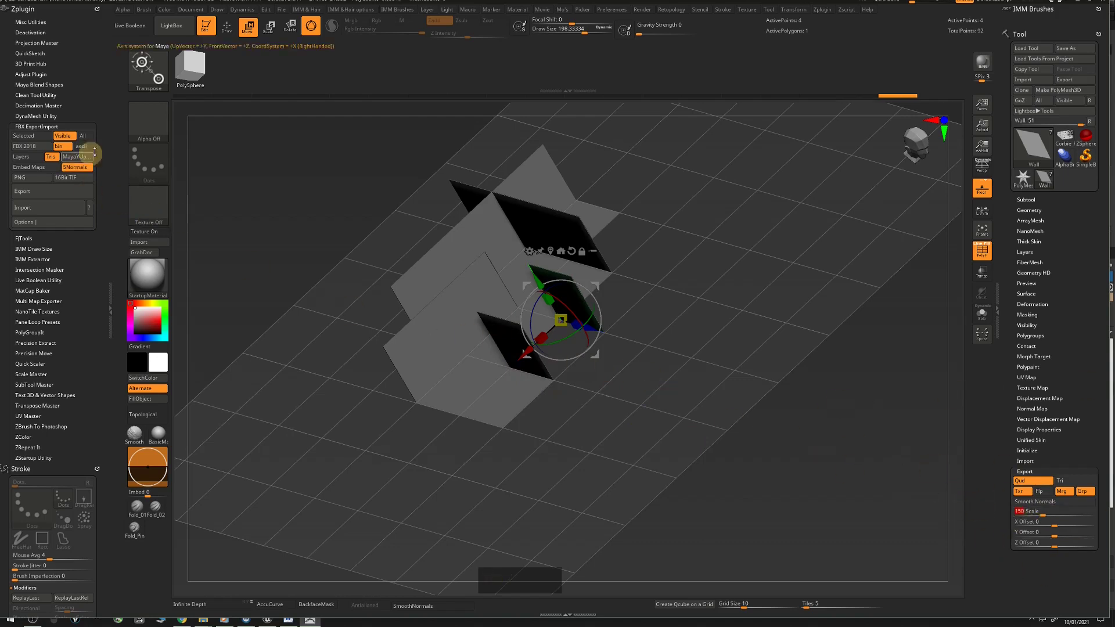
Dock the Zplugin palette in the side tray to keep the FBX export settings at hand
{"action": "left_click", "coordinate": [823, 10]}
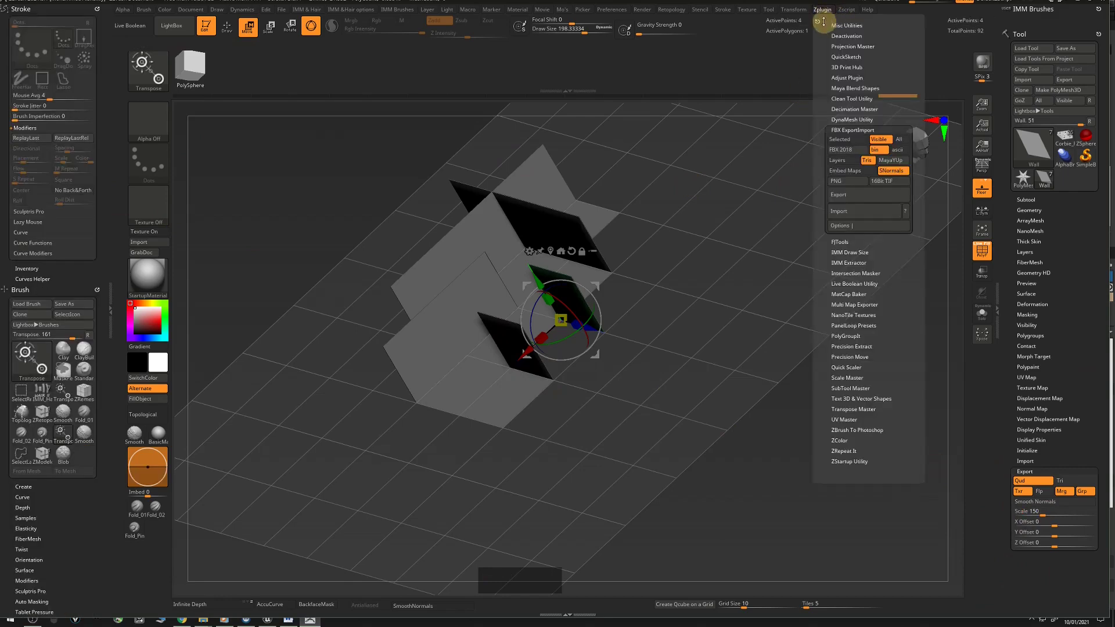
{"action": "mouse_move", "coordinate": [815, 21]}
{"action": "left_mouse_down"}
{"action": "mouse_move", "coordinate": [684, 100]}
{"action": "mouse_move", "coordinate": [36, 36]}
{"action": "left_mouse_up"}
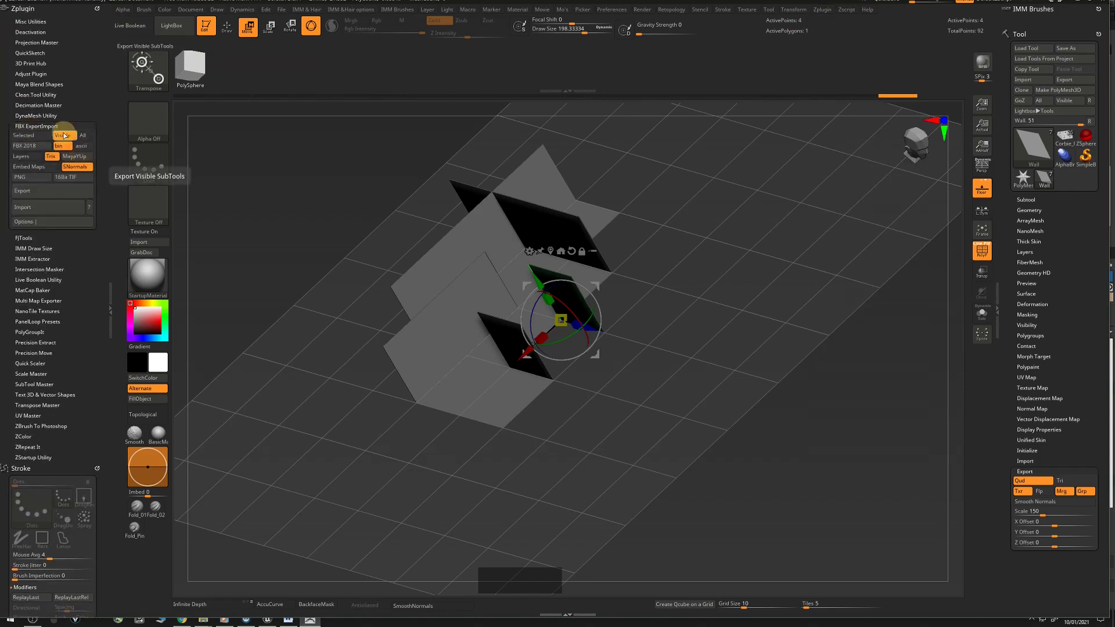
Export the visible subtools as FBX, overwriting the existing _Modular_Tutorial.fbx in the Modular folder
{"action": "left_click", "coordinate": [1025, 199]}
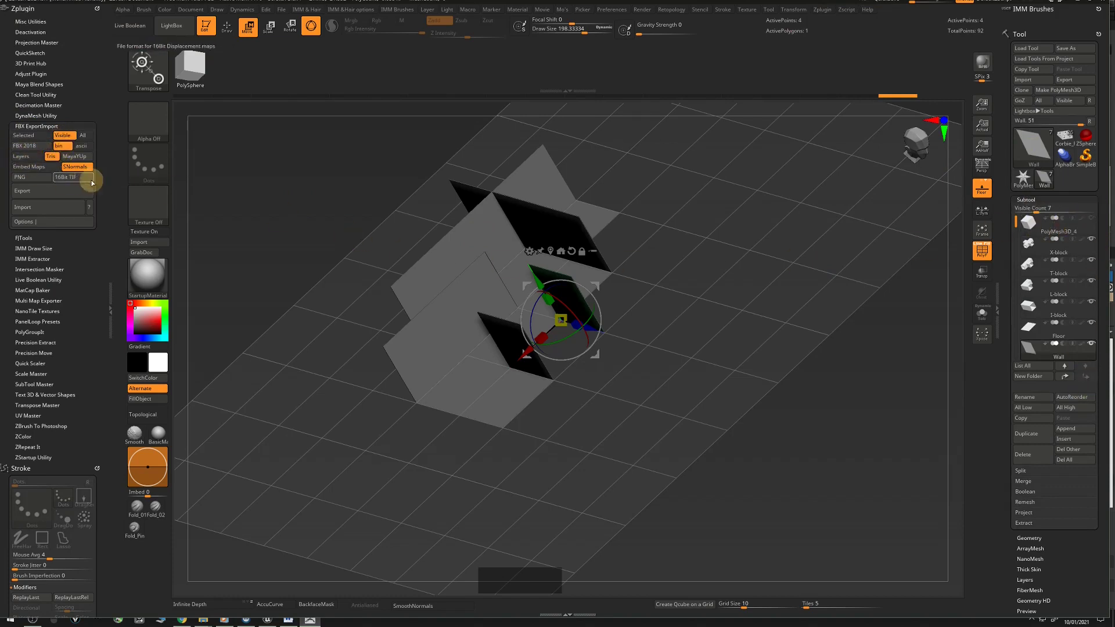
{"action": "left_click", "coordinate": [45, 224]}
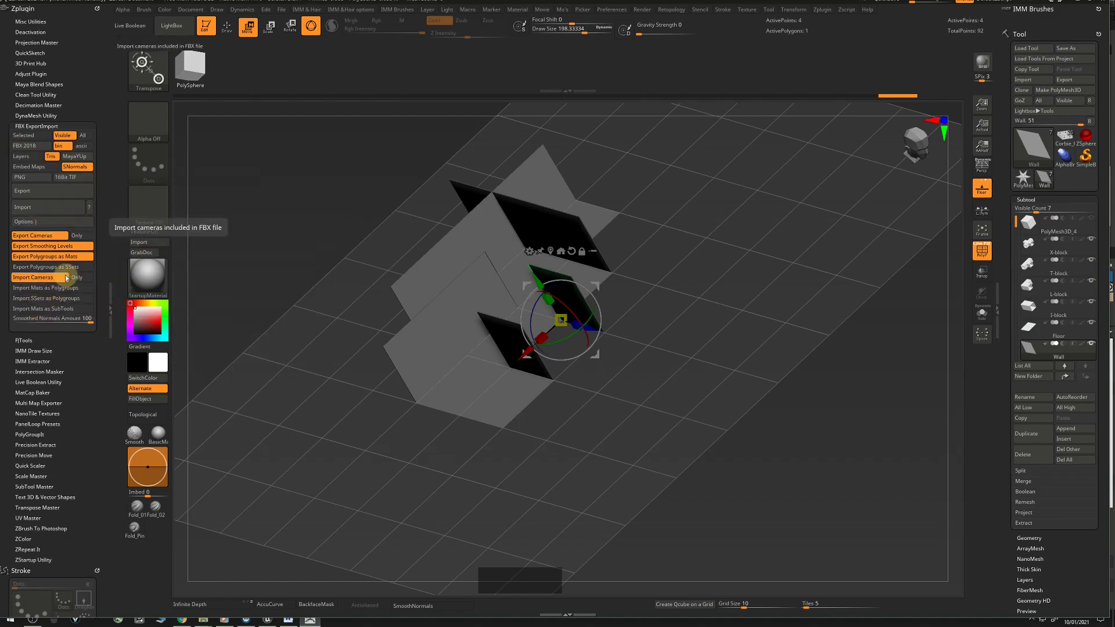
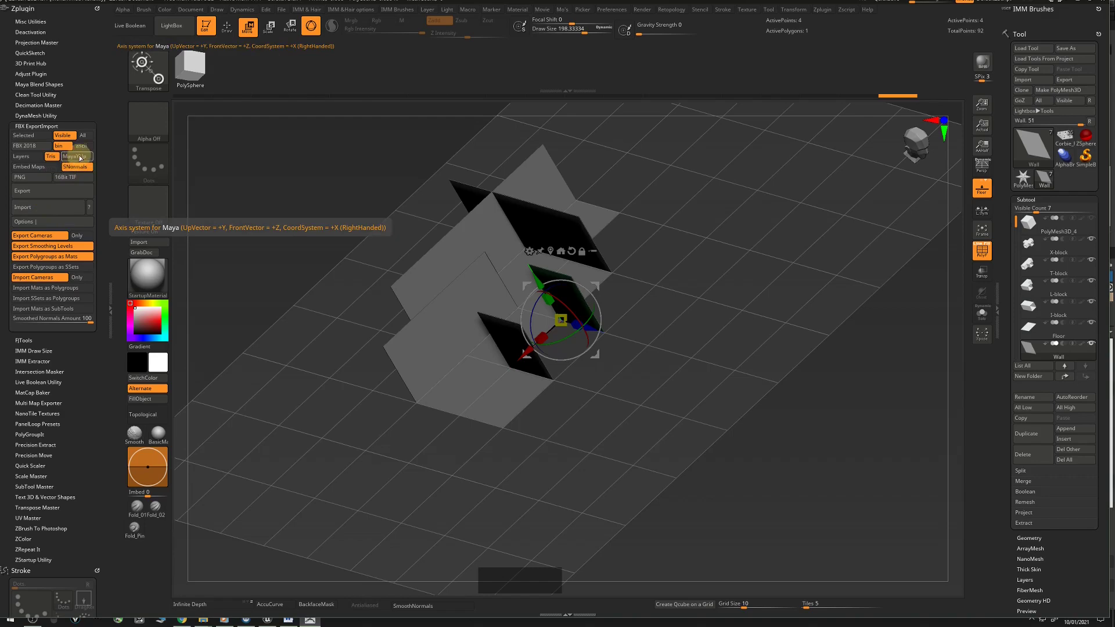
{"action": "left_click", "coordinate": [47, 196]}
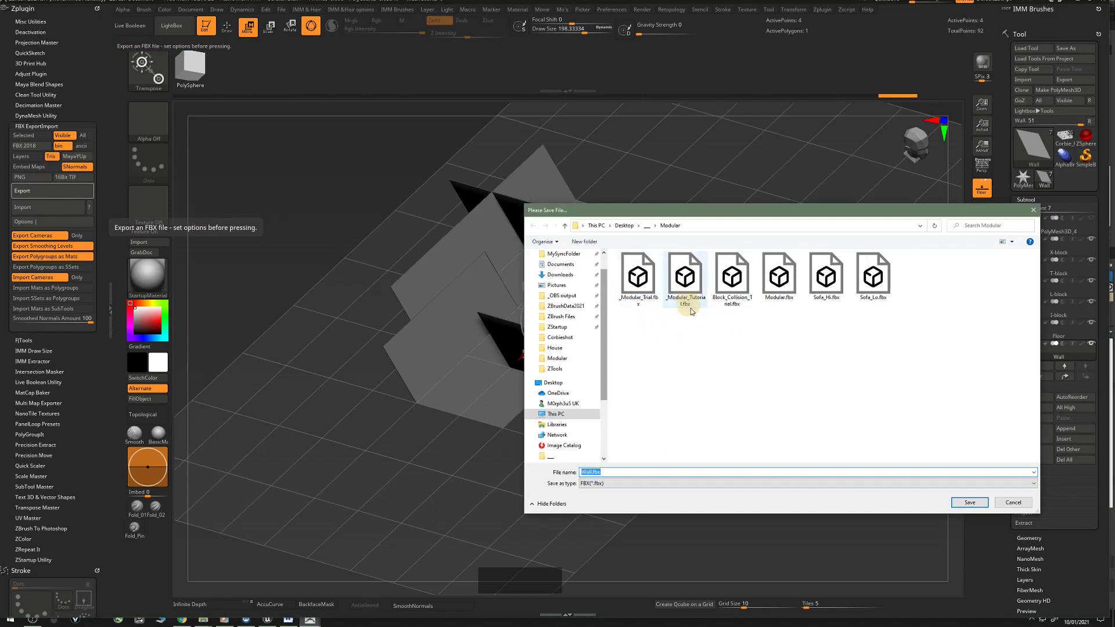
{"action": "left_click", "coordinate": [687, 285]}
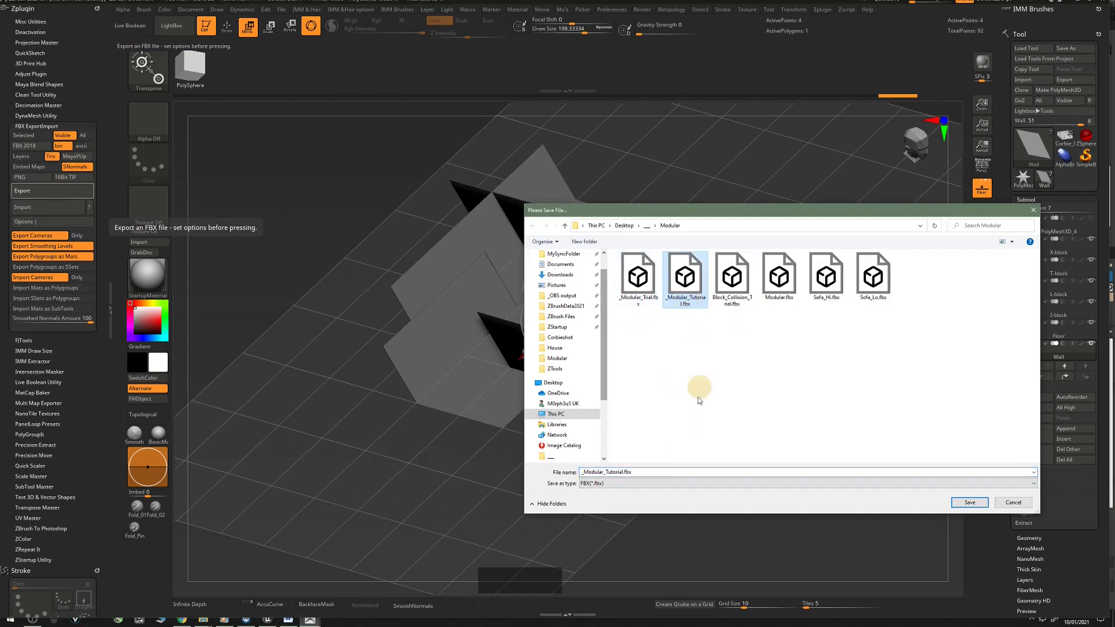
{"action": "left_click", "coordinate": [971, 503]}
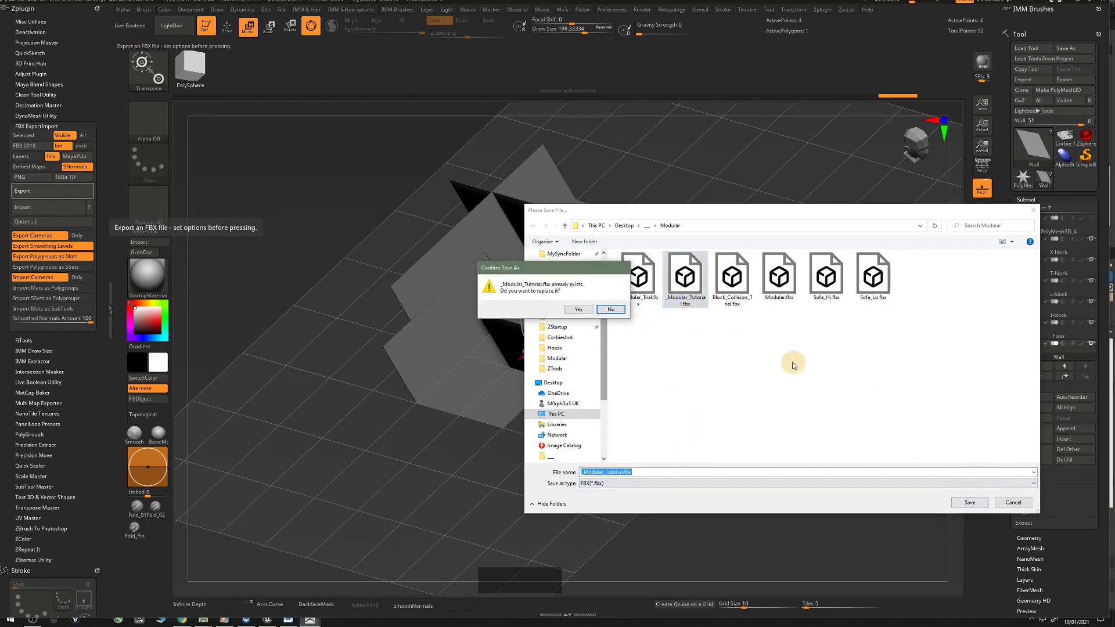
{"action": "left_click", "coordinate": [578, 310]}
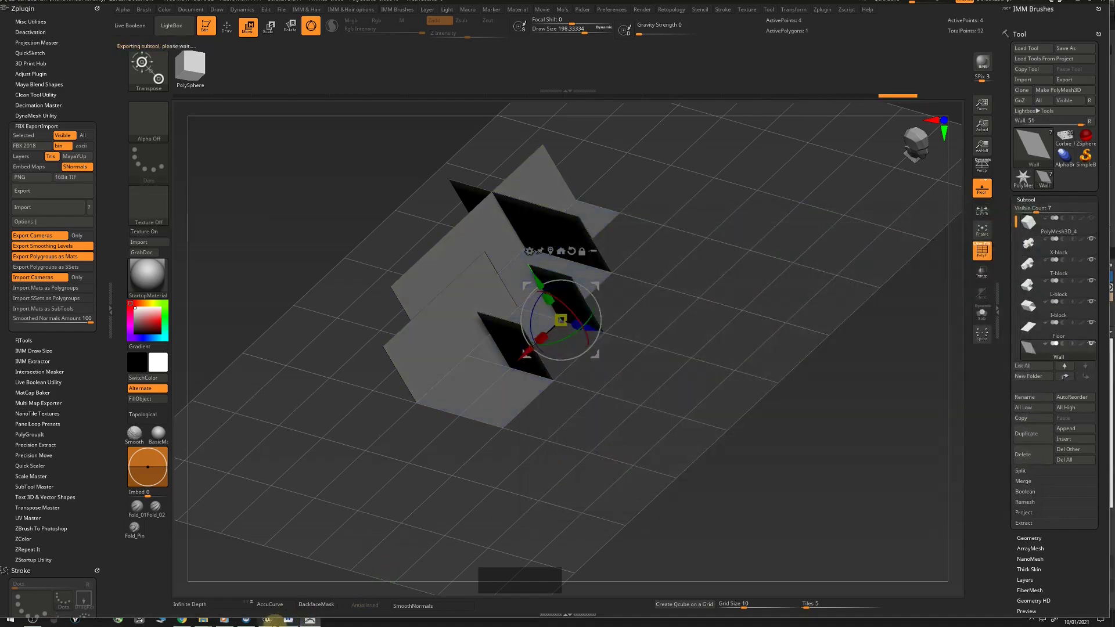
Switch to Unreal Editor and import _Modular_Tutorial.fbx into the _Corbie_House/Modular folder as separate static meshes, without creating materials
{"action": "left_click", "coordinate": [267, 619]}
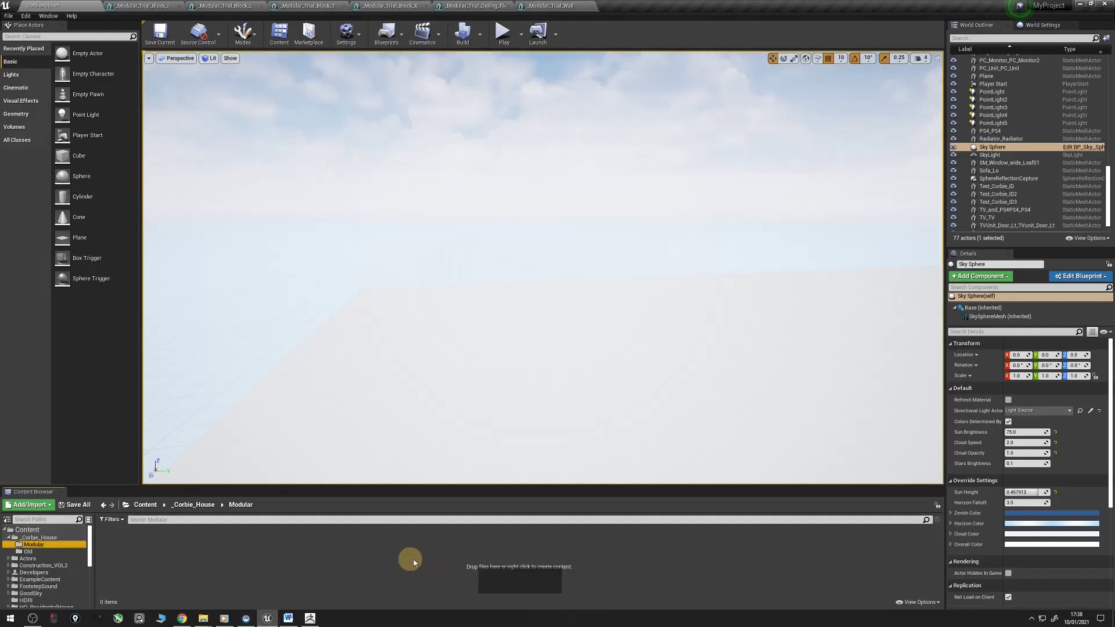
{"action": "right_click", "coordinate": [346, 557]}
{"action": "left_click", "coordinate": [361, 321]}
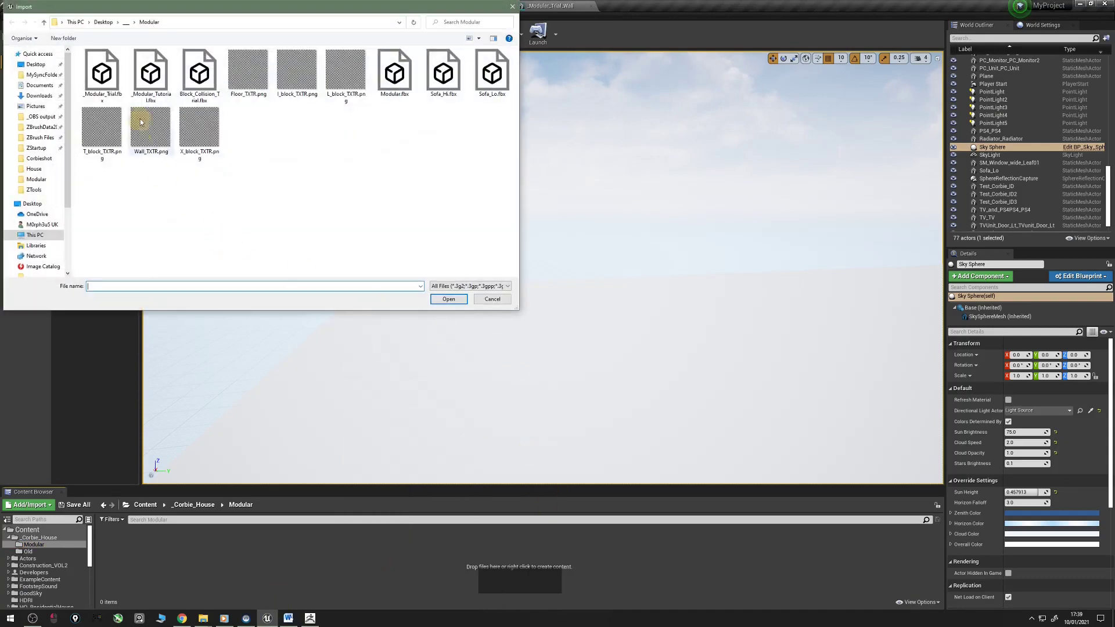
{"action": "left_click", "coordinate": [167, 81]}
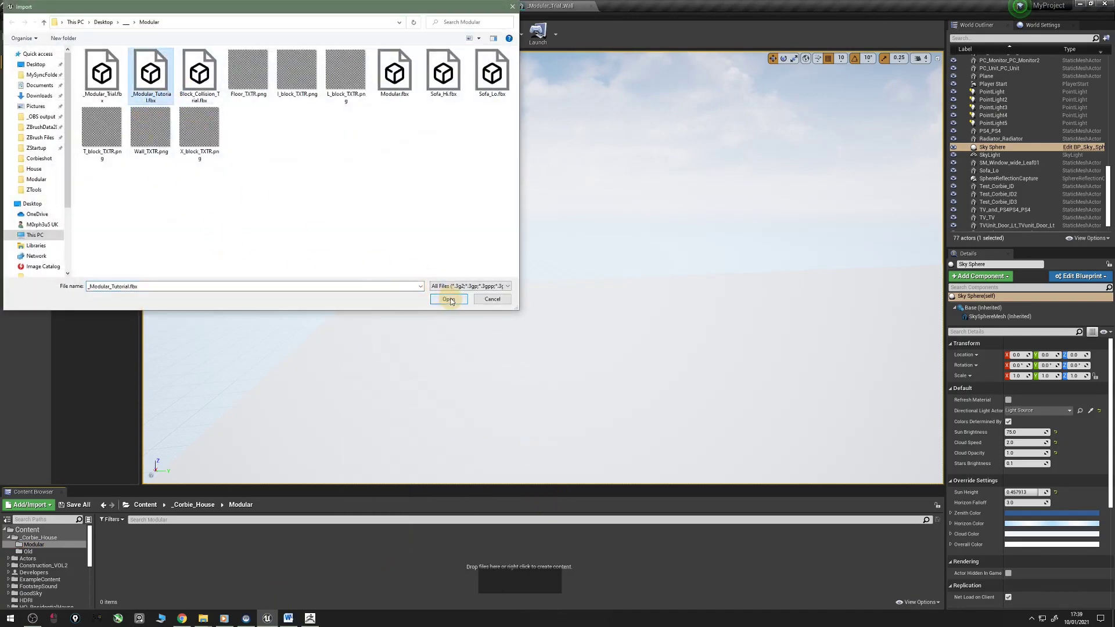
{"action": "left_click", "coordinate": [448, 299]}
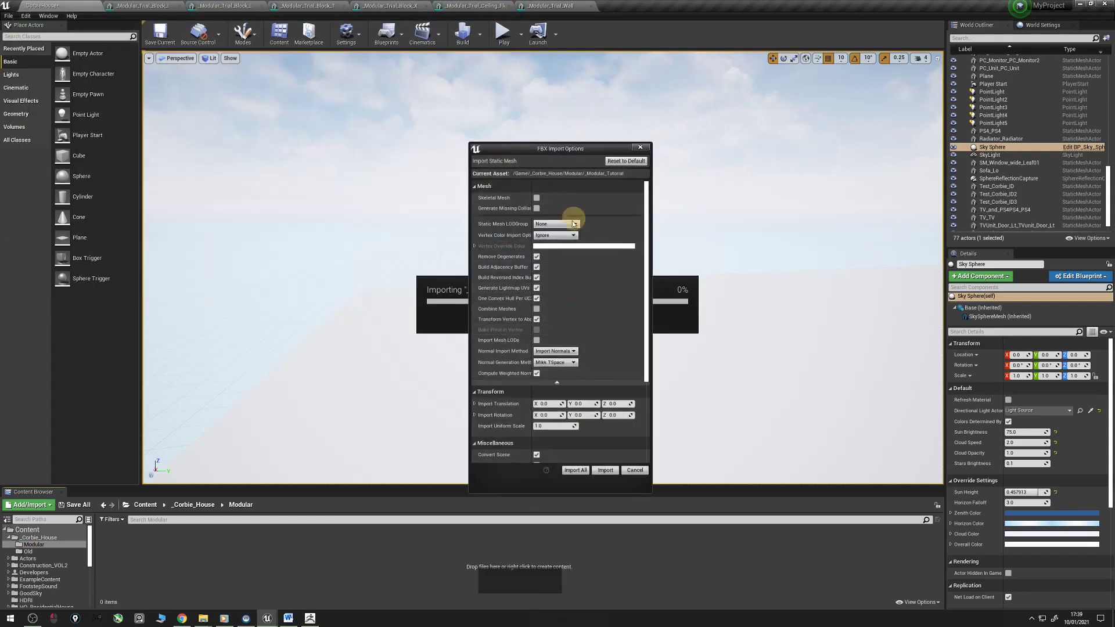
{"action": "left_click_drag", "start_coordinate": [648, 241], "coordinate": [649, 271]}
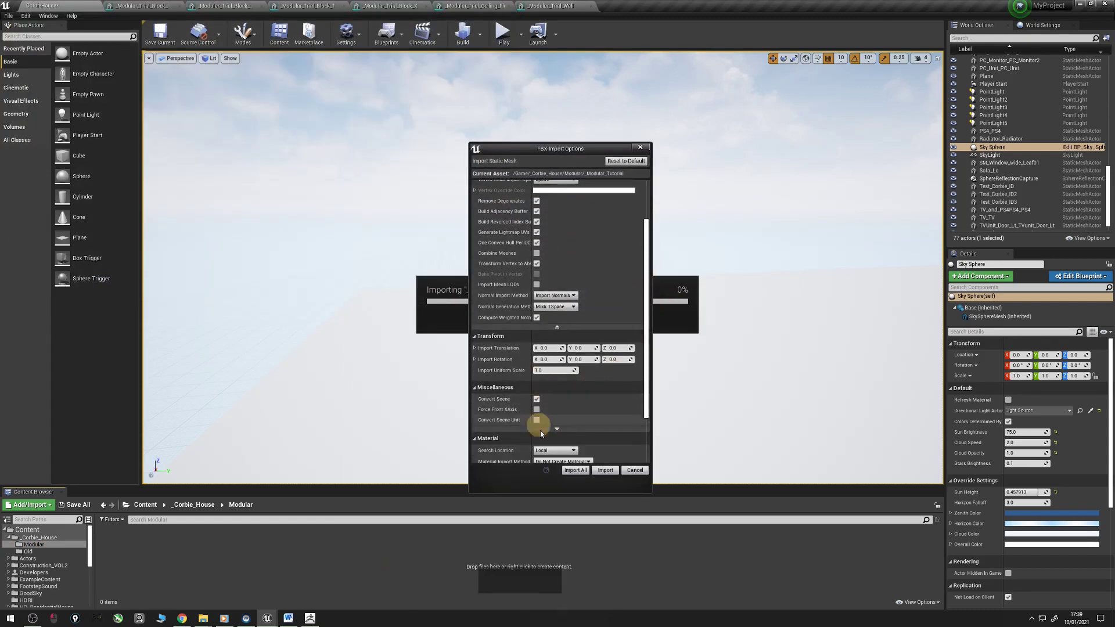
{"action": "left_click_drag", "start_coordinate": [645, 388], "coordinate": [644, 435]}
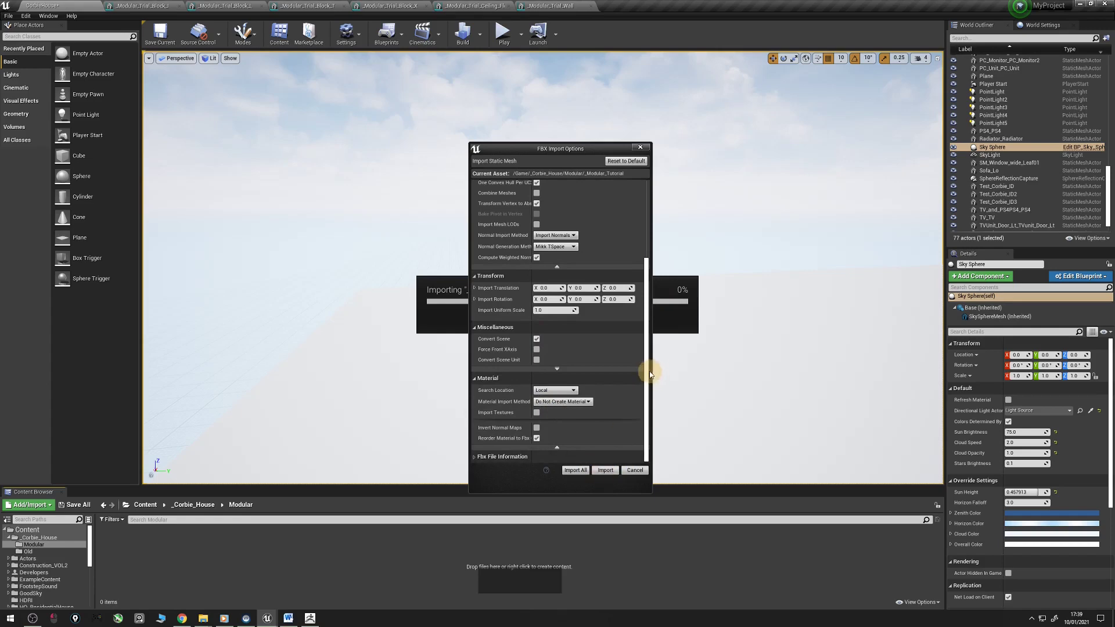
{"action": "left_click_drag", "start_coordinate": [650, 374], "coordinate": [639, 254]}
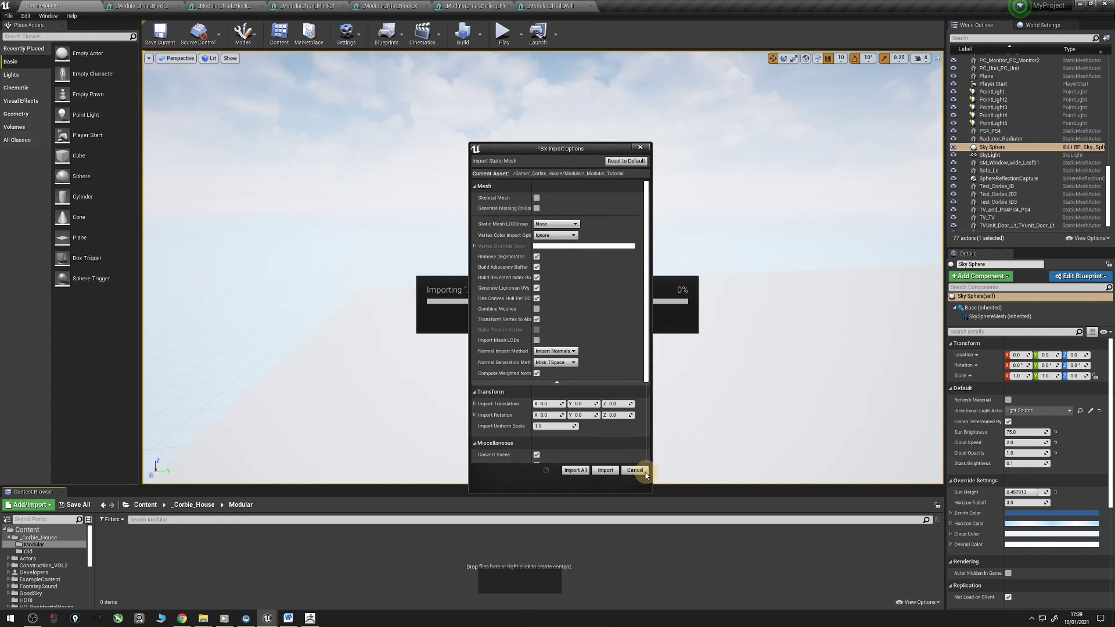
{"action": "left_click", "coordinate": [597, 474]}
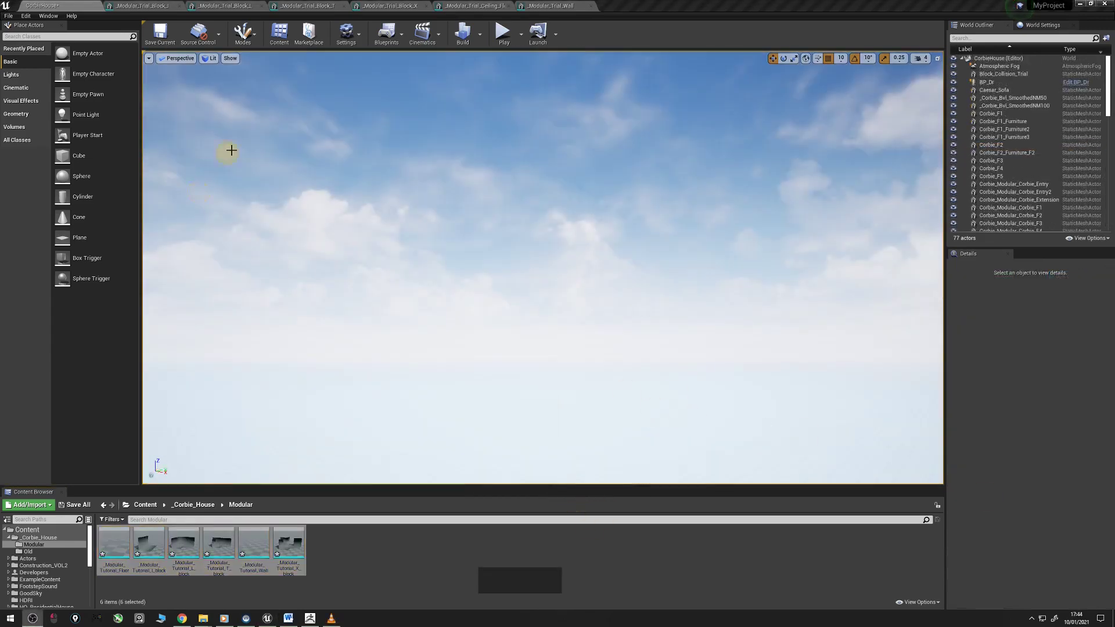
Create a new level from the Default template
{"action": "left_click", "coordinate": [9, 17]}
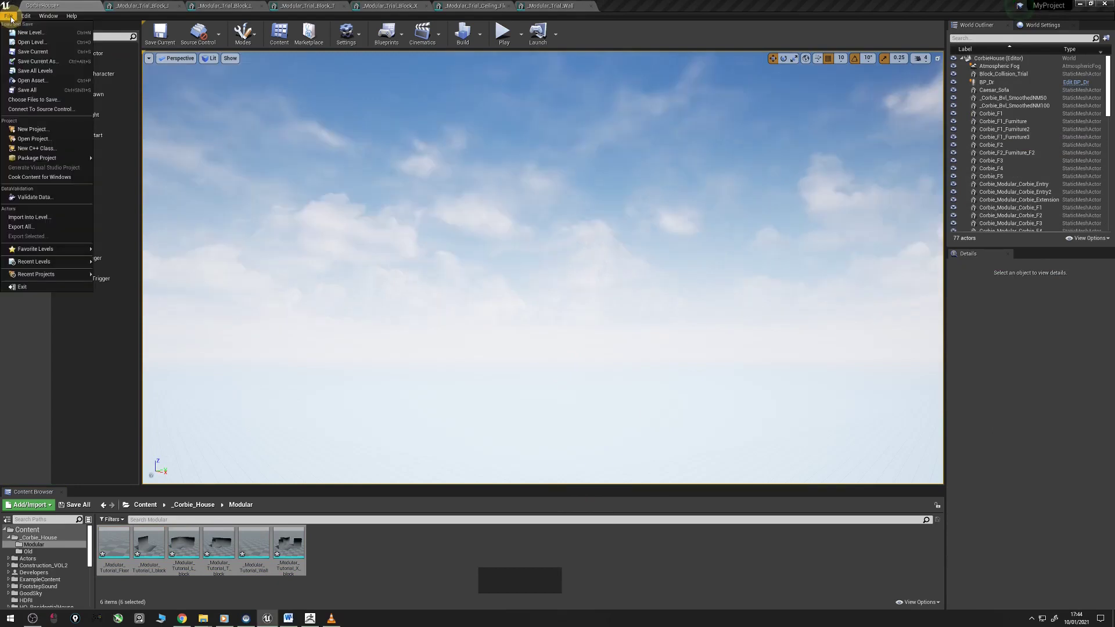
{"action": "left_click", "coordinate": [24, 32]}
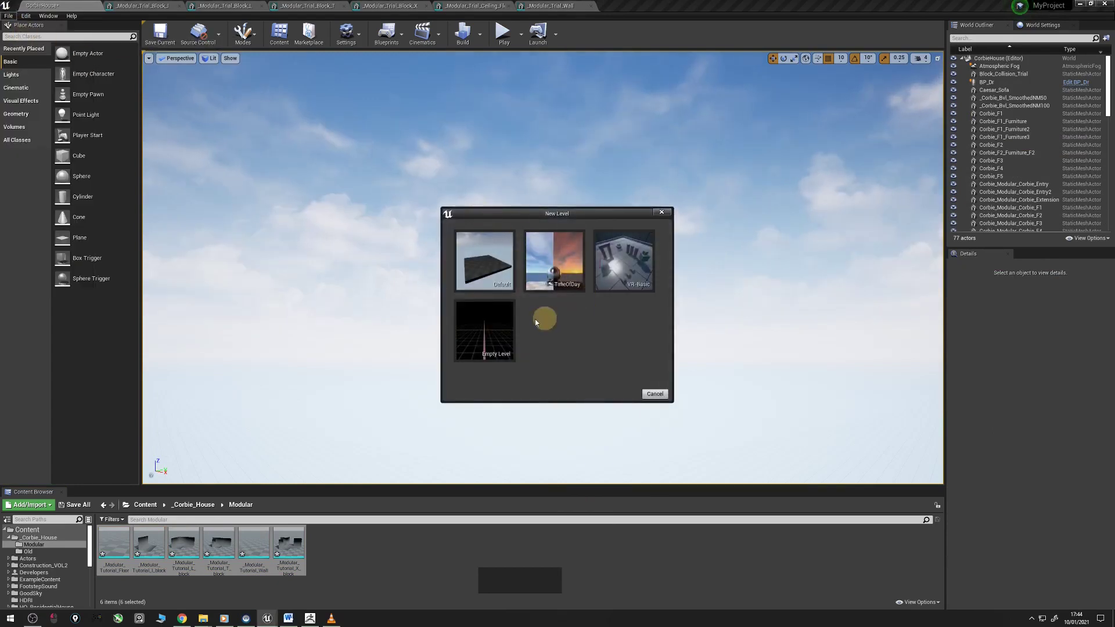
{"action": "left_click", "coordinate": [489, 266]}
{"action": "left_click", "coordinate": [599, 386]}
Place all six imported modular meshes together in the level on the default floor
{"action": "mouse_move", "coordinate": [572, 314]}
{"action": "right_mouse_down"}
{"action": "mouse_move", "coordinate": [565, 302]}
{"action": "mouse_move", "coordinate": [522, 313]}
{"action": "mouse_move", "coordinate": [569, 312]}
{"action": "mouse_move", "coordinate": [555, 298]}
{"action": "mouse_move", "coordinate": [552, 316]}
{"action": "right_mouse_up"}
{"action": "key", "text": "s"}
{"action": "key", "text": "d"}
{"action": "key", "text": "w"}
{"action": "key", "text": "s"}
{"action": "key", "text": "a"}
{"action": "left_click_drag", "start_coordinate": [289, 543], "coordinate": [548, 268]}
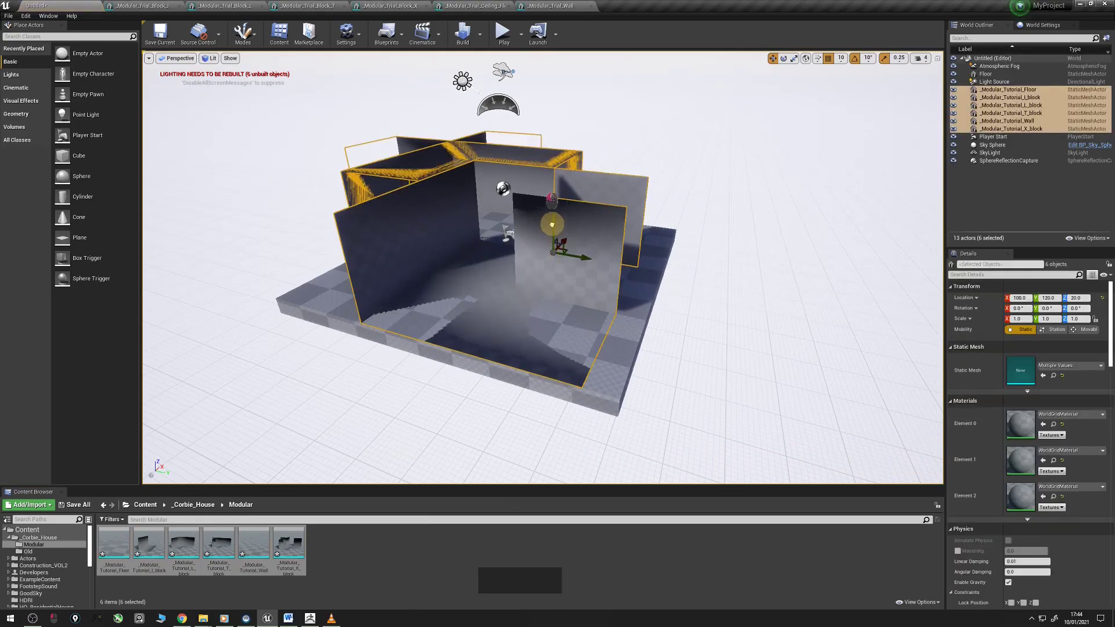
Raise the six selected modular meshes to a Z location of 30 so they sit just above the floor
{"action": "left_click_drag", "start_coordinate": [551, 224], "coordinate": [553, 219]}
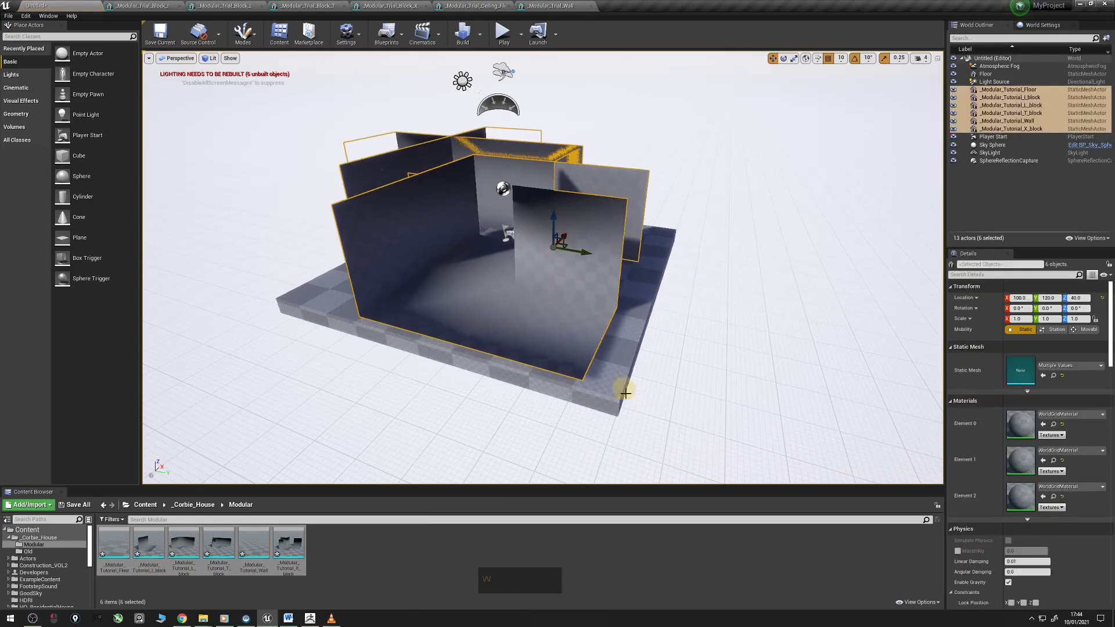
{"action": "key", "text": "w"}
{"action": "key", "text": "d"}
{"action": "key", "text": "d"}
{"action": "right_click_drag", "start_coordinate": [631, 369], "coordinate": [658, 241]}
{"action": "key", "text": "w"}
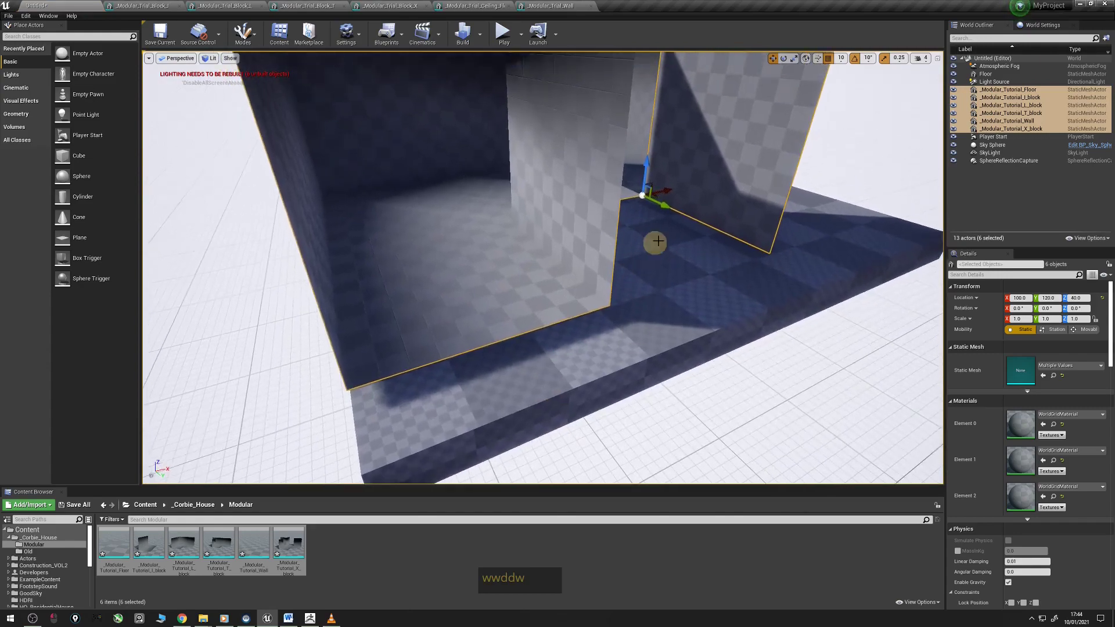
{"action": "left_click_drag", "start_coordinate": [640, 173], "coordinate": [641, 175]}
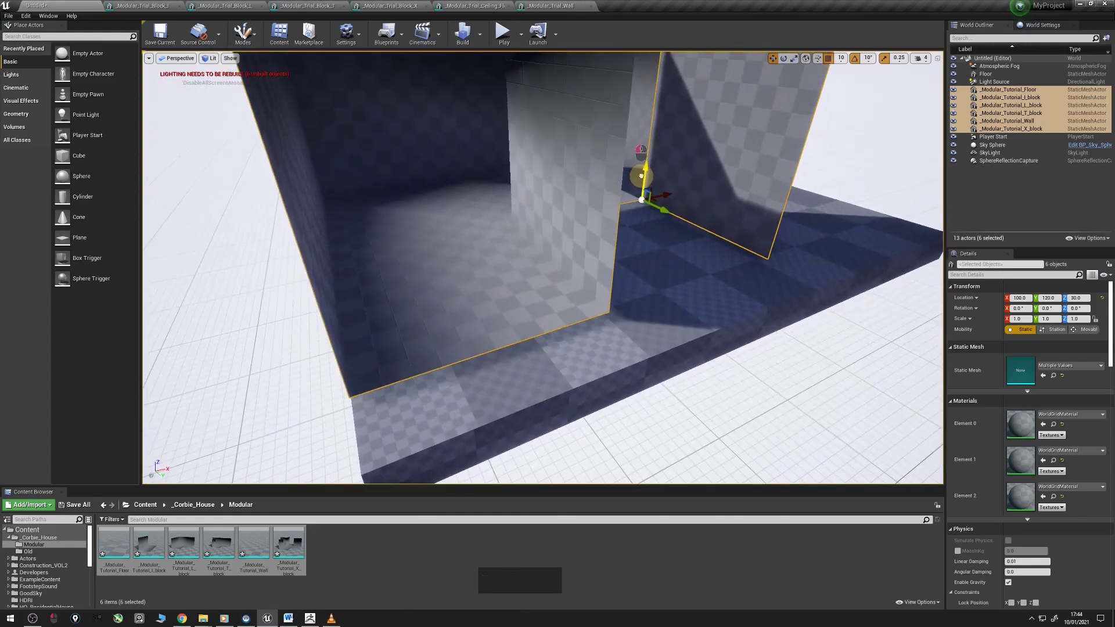
{"action": "key", "text": "s"}
{"action": "right_click_drag", "start_coordinate": [592, 218], "coordinate": [591, 220]}
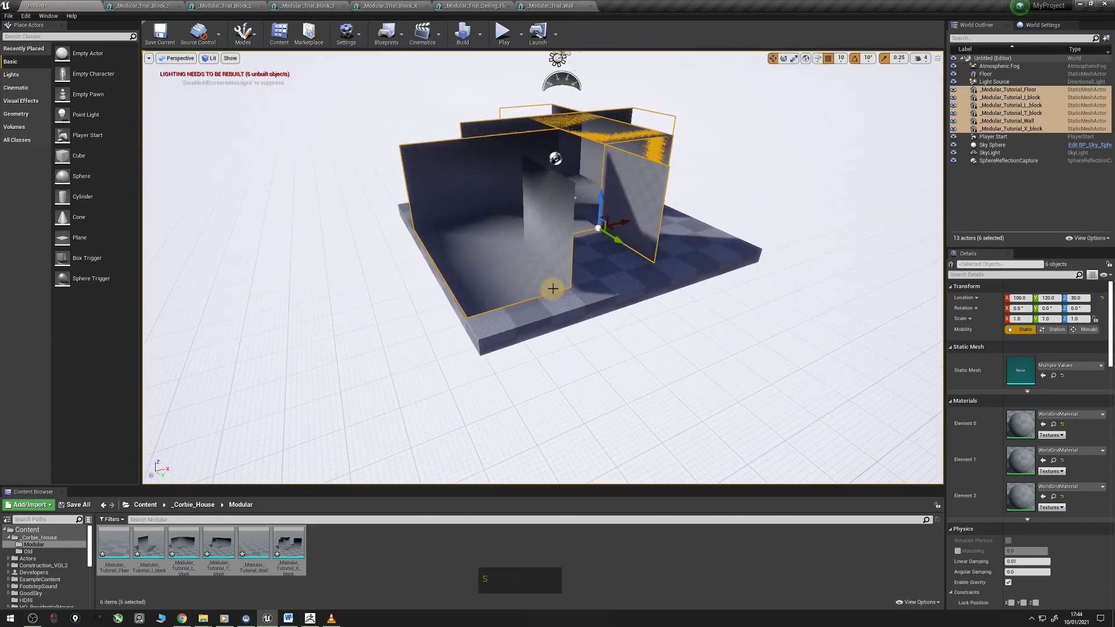
Scale the level's default Floor up uniformly so it extends well beyond the modular meshes
{"action": "key", "text": "w"}
{"action": "mouse_move", "coordinate": [578, 321]}
{"action": "right_mouse_down"}
{"action": "mouse_move", "coordinate": [580, 267]}
{"action": "mouse_move", "coordinate": [612, 302]}
{"action": "mouse_move", "coordinate": [620, 331]}
{"action": "mouse_move", "coordinate": [567, 317]}
{"action": "right_mouse_up"}
{"action": "key", "text": "a"}
{"action": "key", "text": "s"}
{"action": "key", "text": "d"}
{"action": "key", "text": "s"}
{"action": "left_click", "coordinate": [566, 315]}
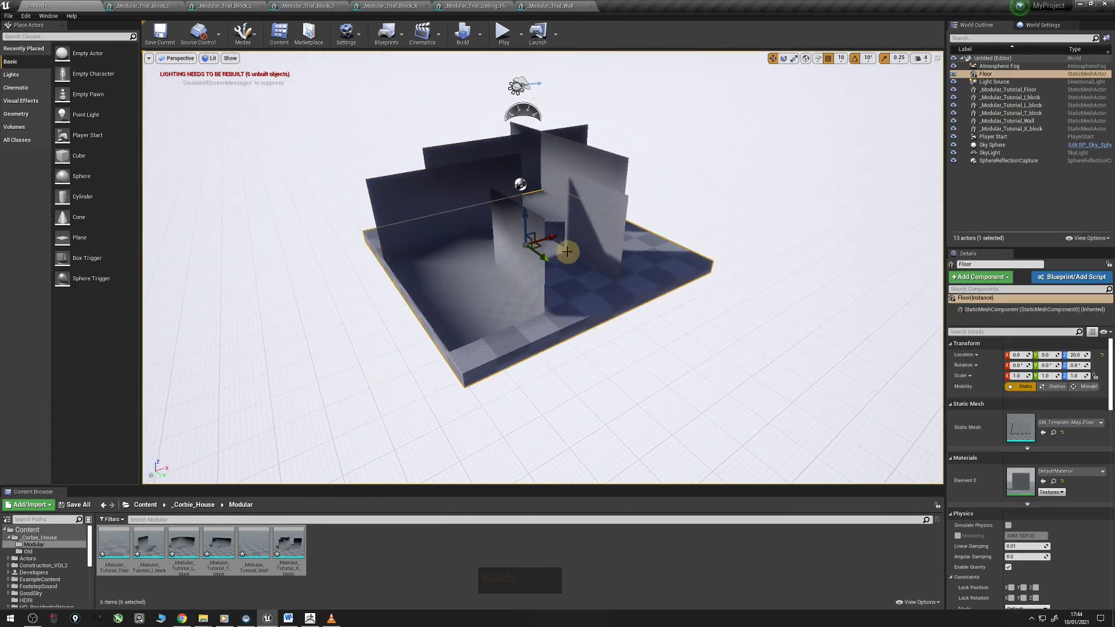
{"action": "key", "text": "d"}
{"action": "right_click_drag", "start_coordinate": [538, 249], "coordinate": [560, 248]}
{"action": "key", "text": "w"}
{"action": "key", "text": "d"}
{"action": "key", "text": "ctrl+z"}
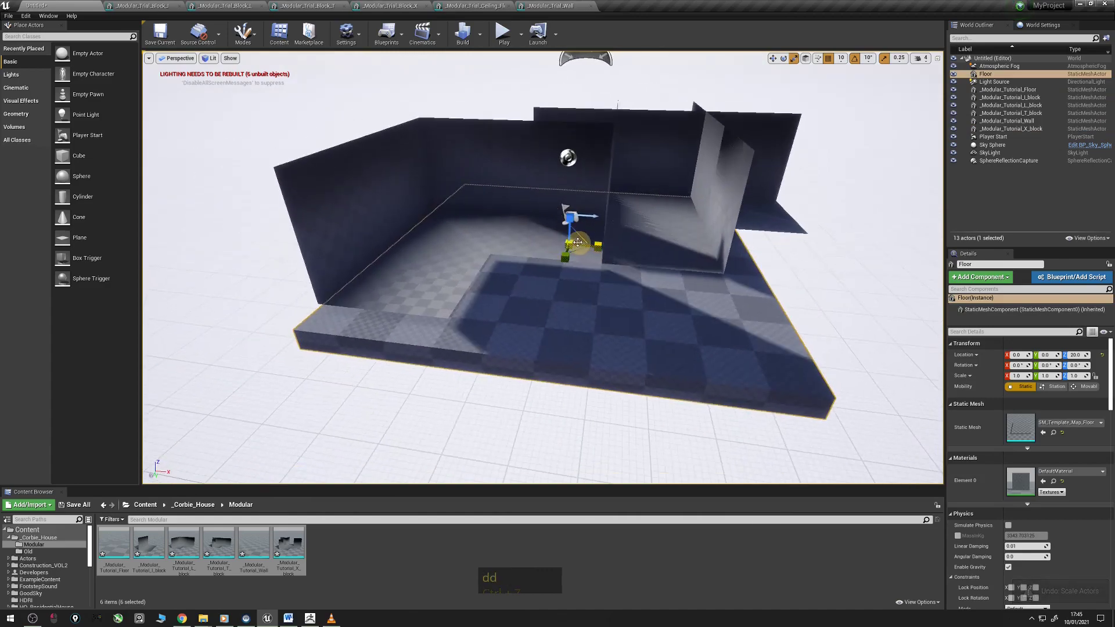
{"action": "mouse_move", "coordinate": [569, 244]}
{"action": "left_mouse_down"}
{"action": "mouse_move", "coordinate": [739, 186]}
{"action": "mouse_move", "coordinate": [571, 245]}
{"action": "left_mouse_up"}
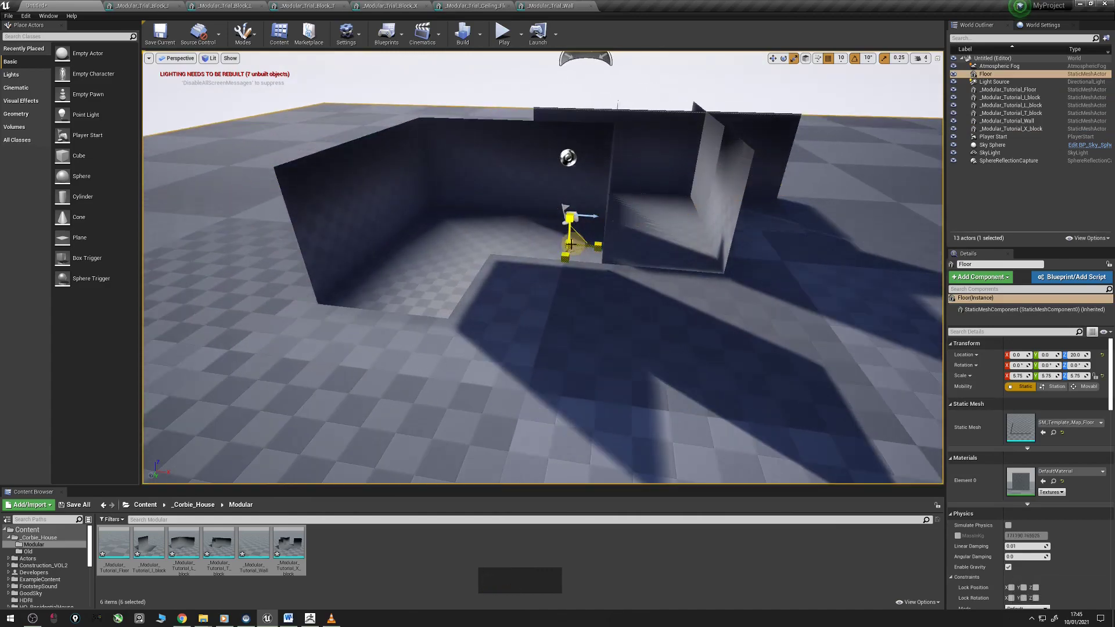
Examine the placed modular blocks from another side and select the L-block
{"action": "key", "text": "a"}
{"action": "key", "text": "w"}
{"action": "right_click_drag", "start_coordinate": [493, 249], "coordinate": [541, 272]}
{"action": "key", "text": "a"}
{"action": "key", "text": "s"}
{"action": "key", "text": "a"}
{"action": "key", "text": "w"}
{"action": "left_click", "coordinate": [540, 273]}
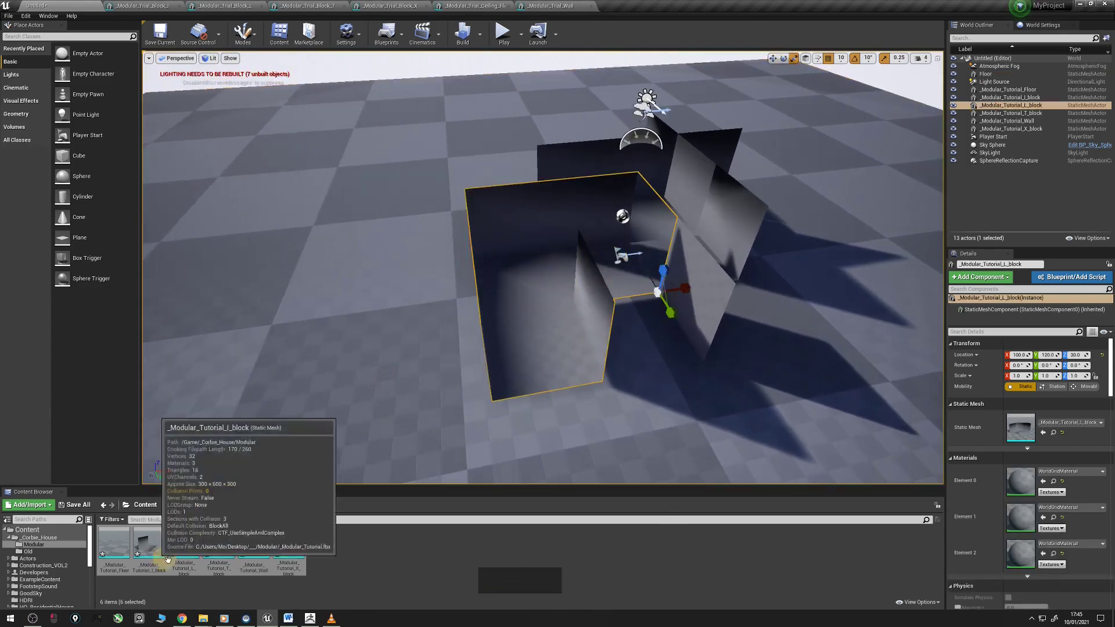
Open the X-block static mesh and assign the Mat_Ceiling material to Element 0
{"action": "double_click", "coordinate": [288, 544]}
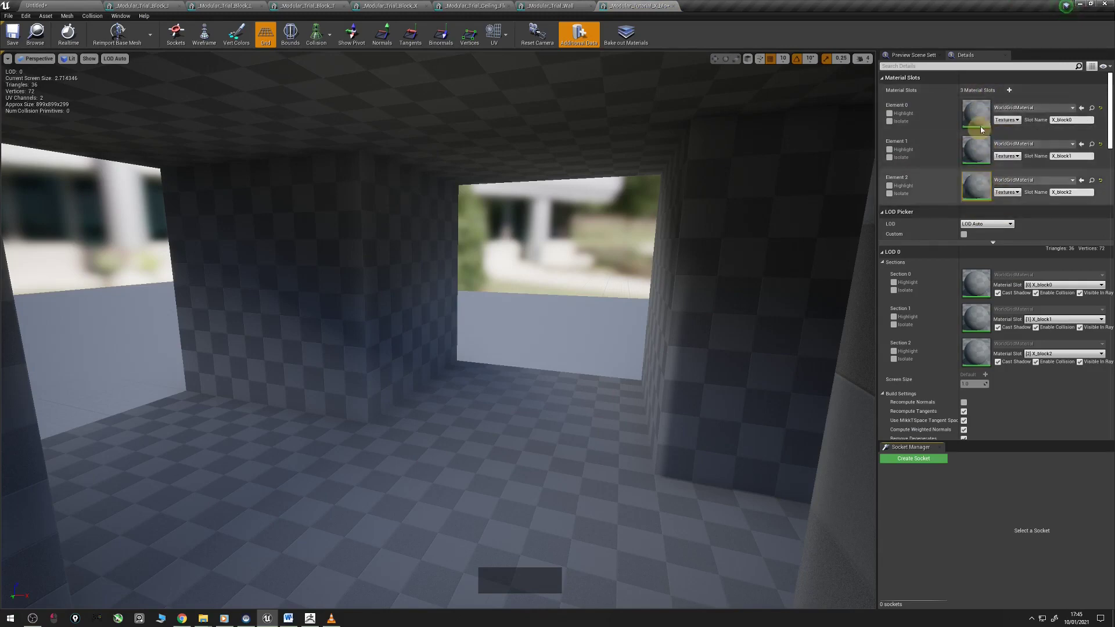
{"action": "left_click", "coordinate": [1019, 108]}
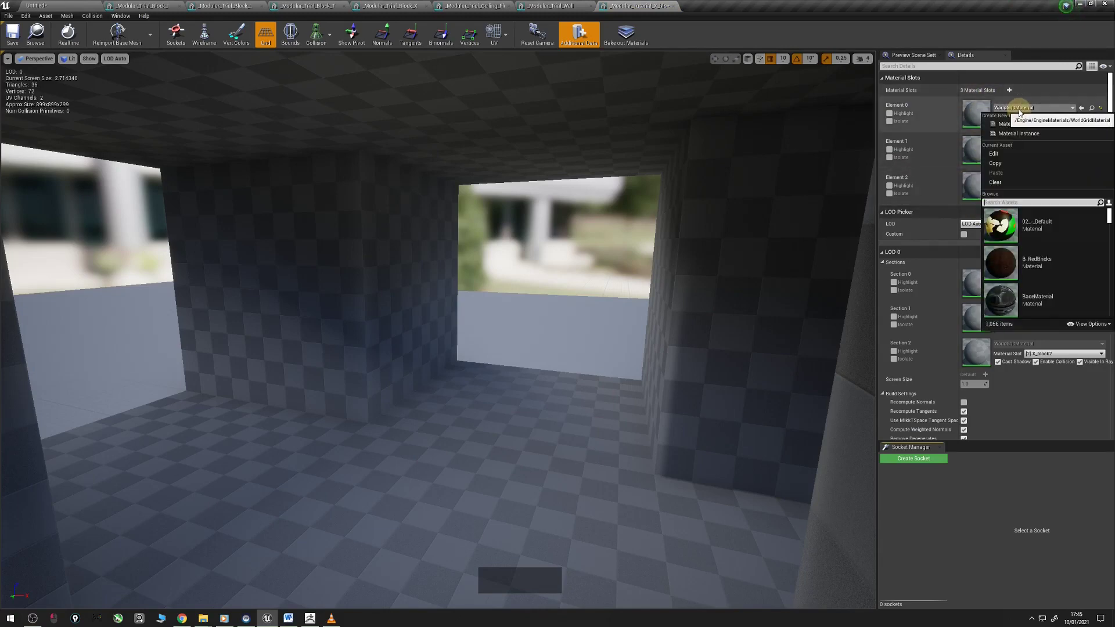
{"action": "type", "text": "ceili"}
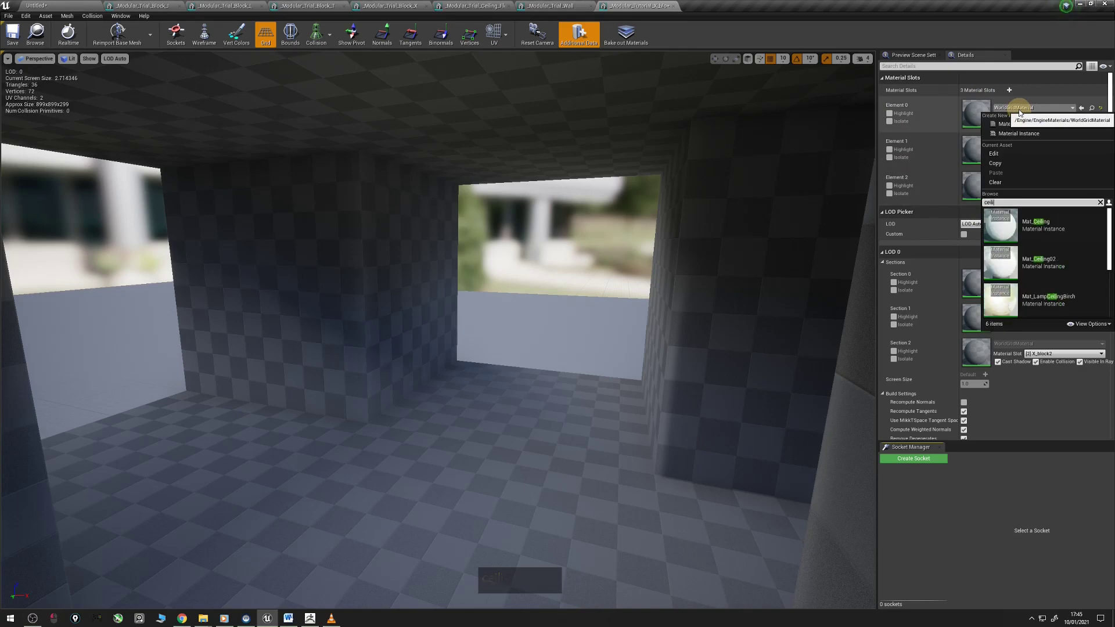
{"action": "left_click", "coordinate": [1029, 239]}
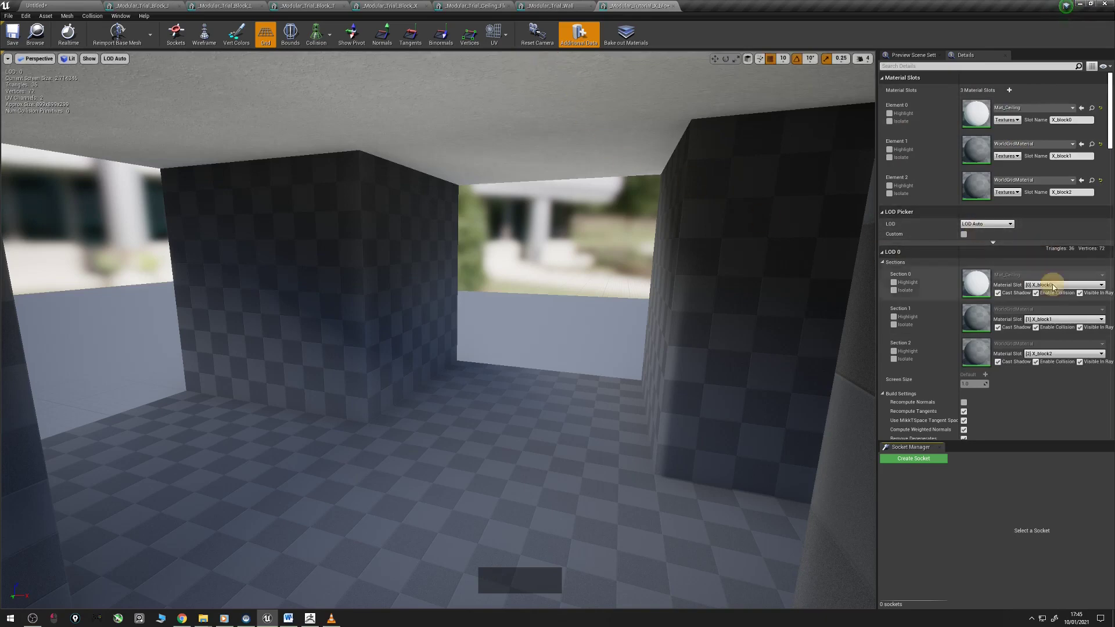
Assign the m_ceramic_floor_tile material to Element 1 of the X-block
{"action": "left_click", "coordinate": [1039, 147]}
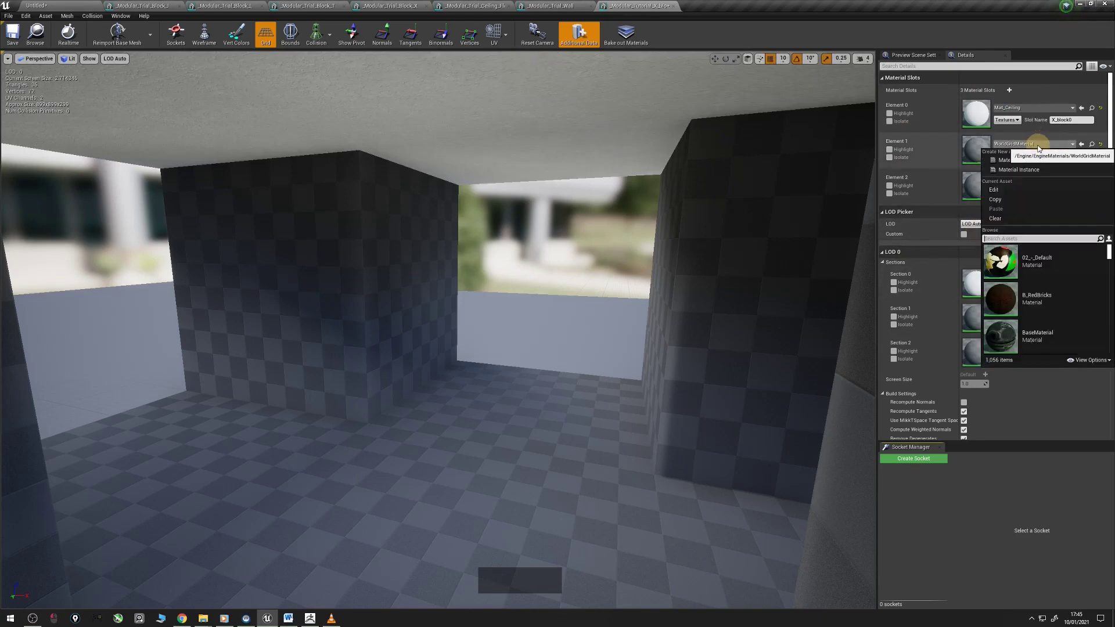
{"action": "type", "text": "floor"}
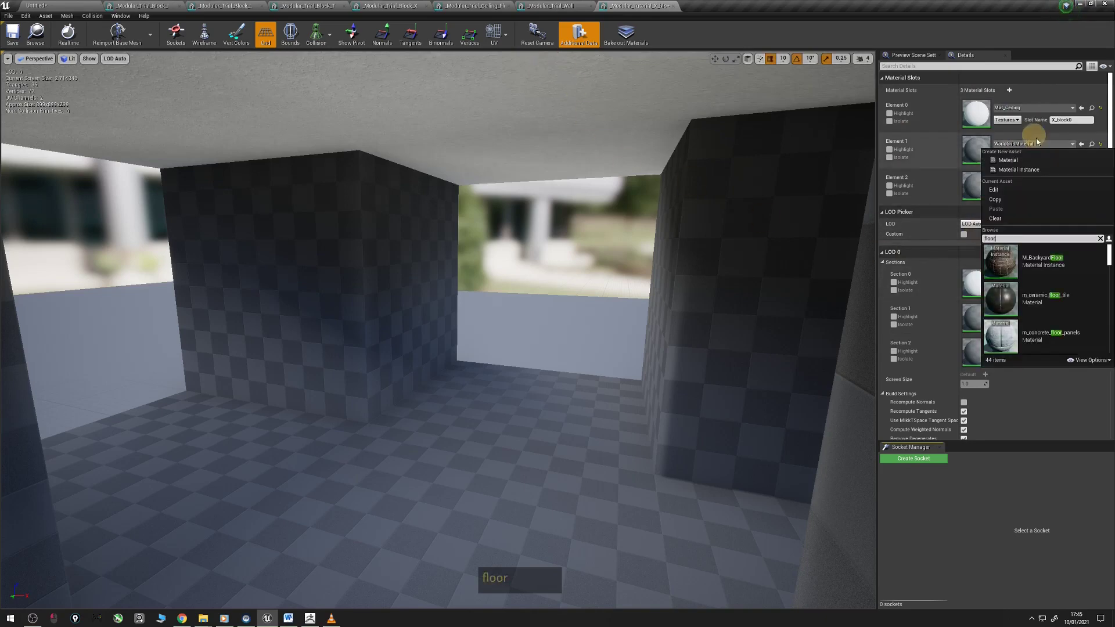
{"action": "left_click", "coordinate": [1042, 301]}
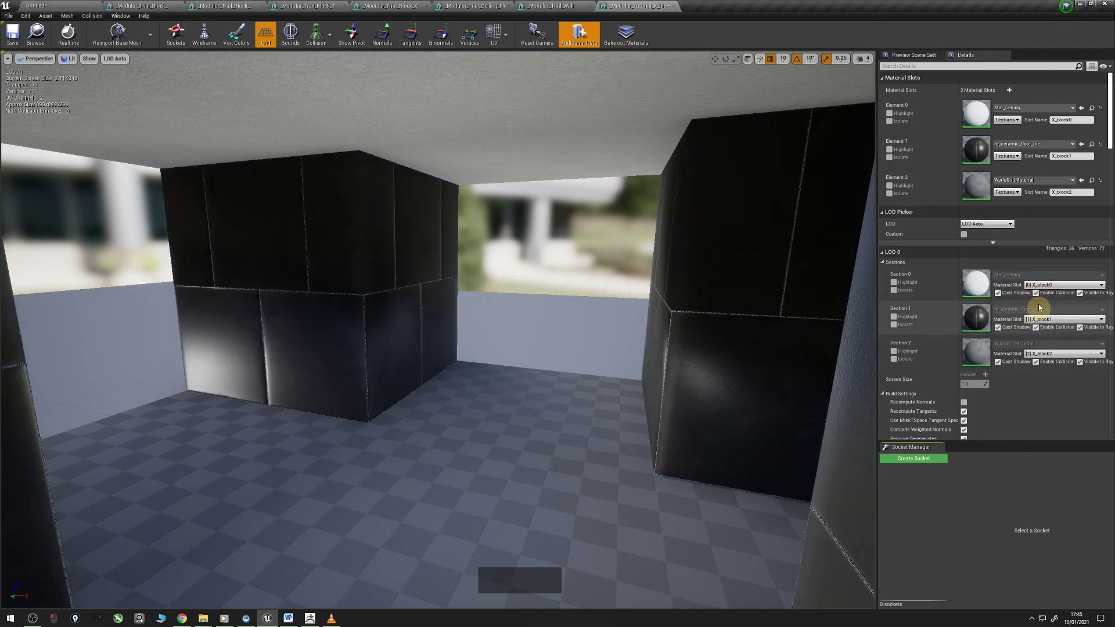
Replace the material on Element 1 of the X-block with brick_wall_grey
{"action": "left_click", "coordinate": [1045, 144]}
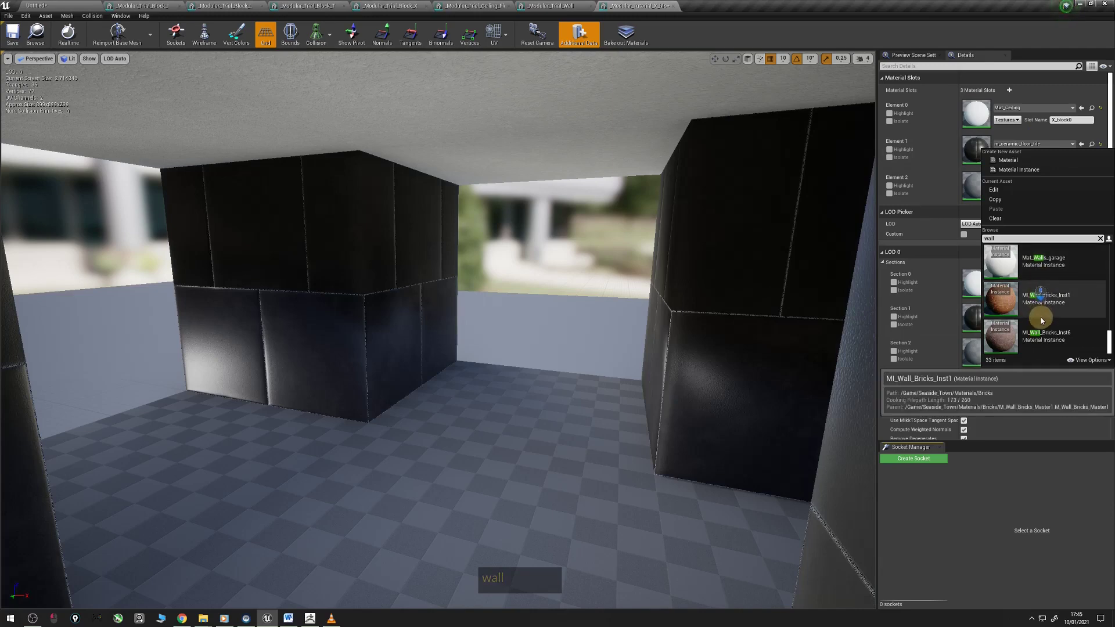
{"action": "left_click_drag", "start_coordinate": [1108, 339], "coordinate": [1104, 258]}
{"action": "scroll", "coordinate": [1003, 296], "scroll_direction": "down", "scroll_amount": 1}
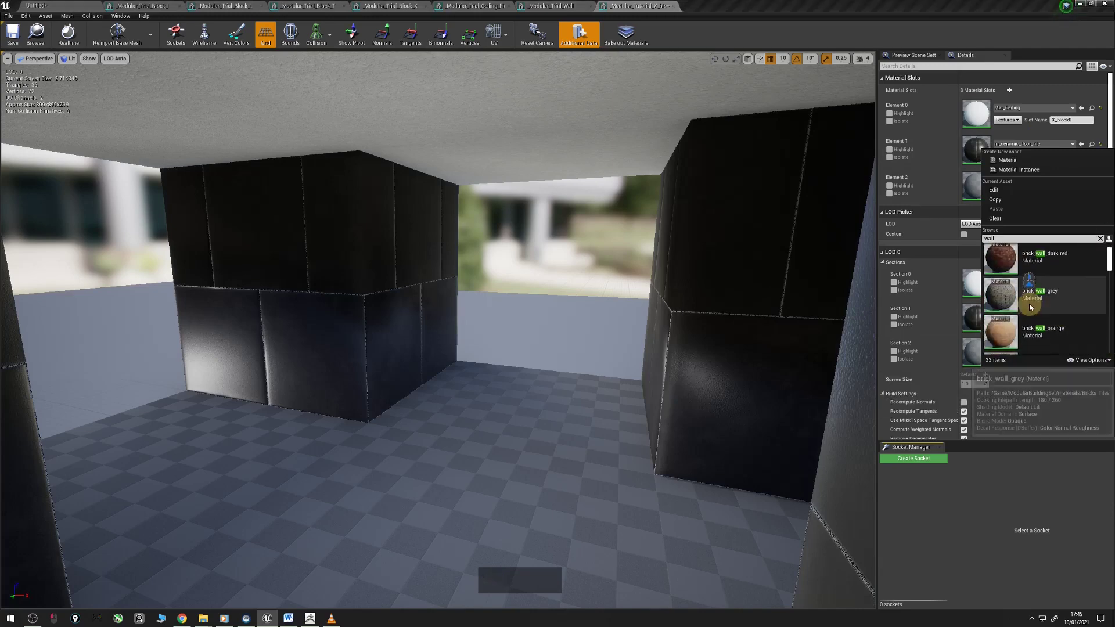
{"action": "left_click", "coordinate": [1003, 296]}
Assign the m_ceramic_floor_tile material to Element 2 of the X-block and return to the level
{"action": "left_click", "coordinate": [1019, 182]}
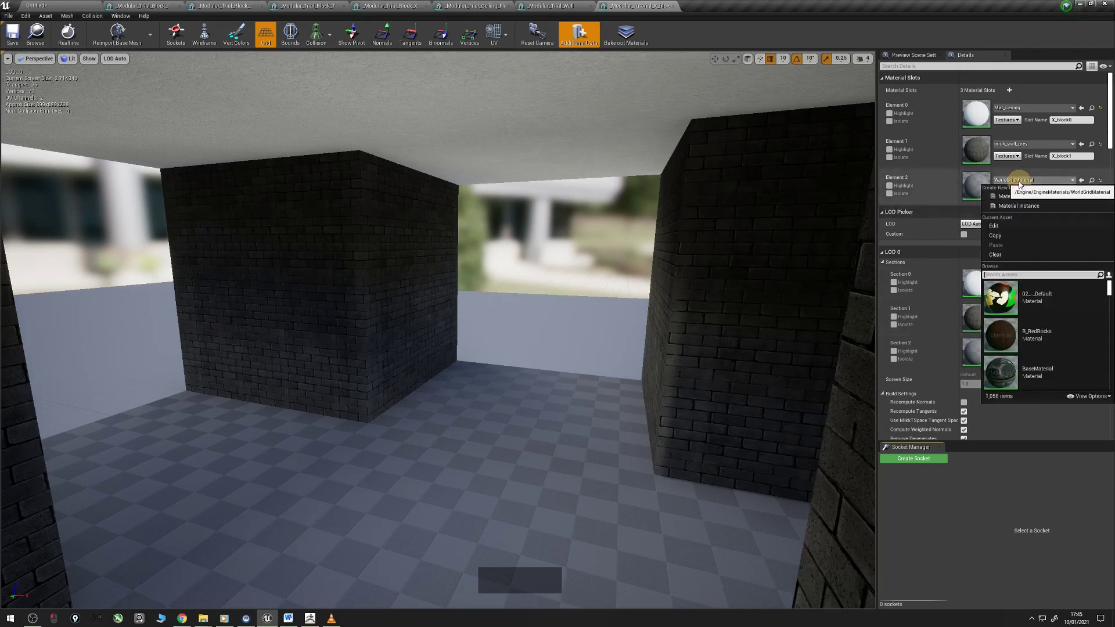
{"action": "type", "text": "floor"}
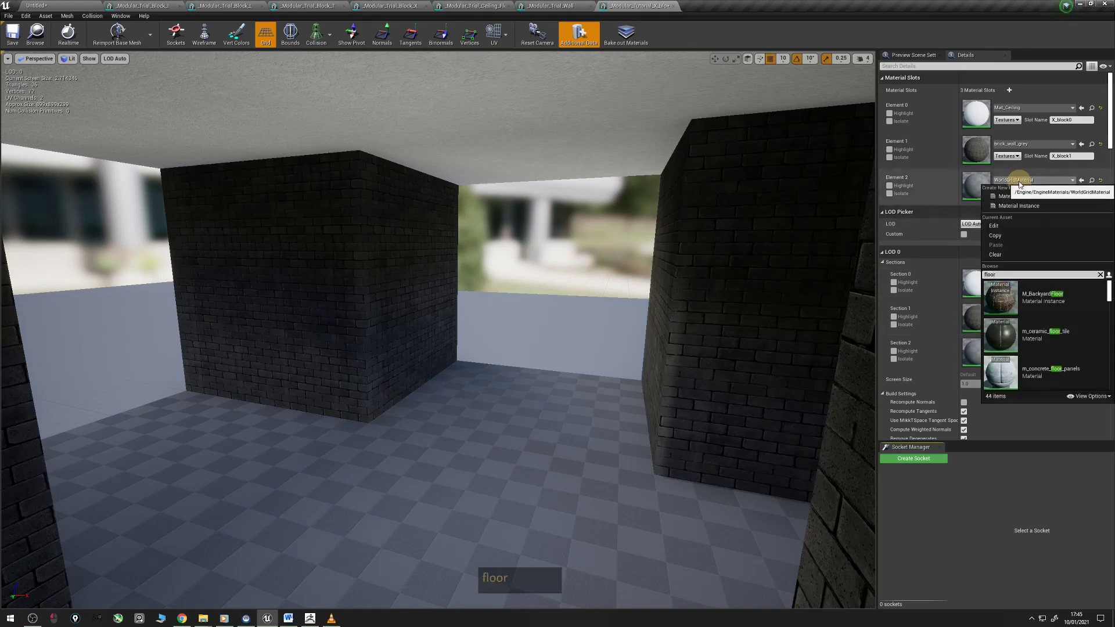
{"action": "left_click", "coordinate": [1048, 331]}
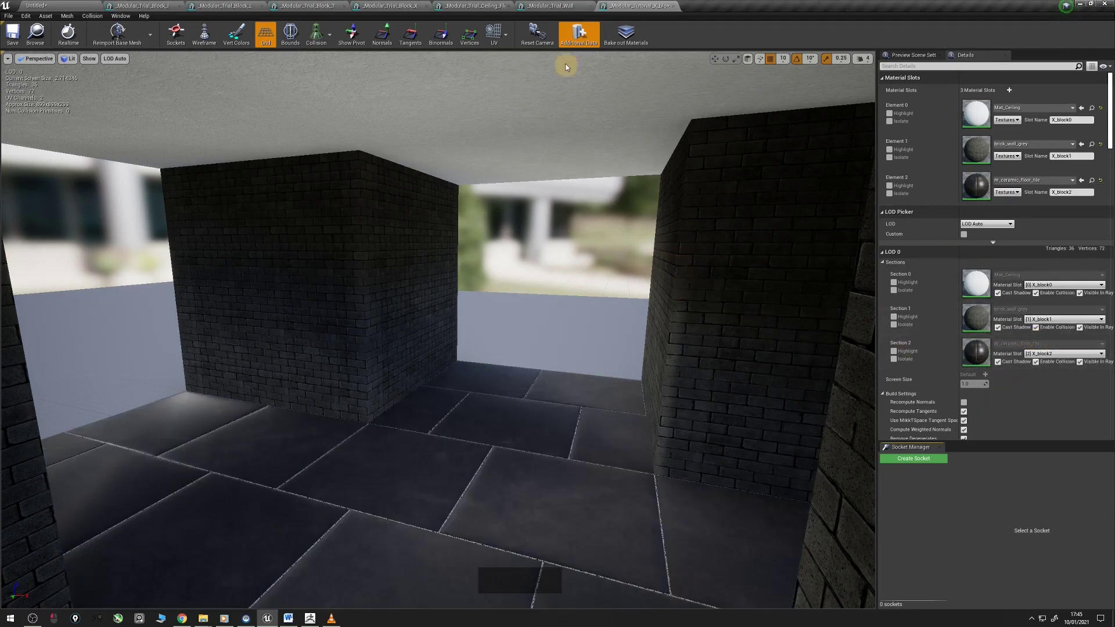
{"action": "left_click", "coordinate": [74, 5]}
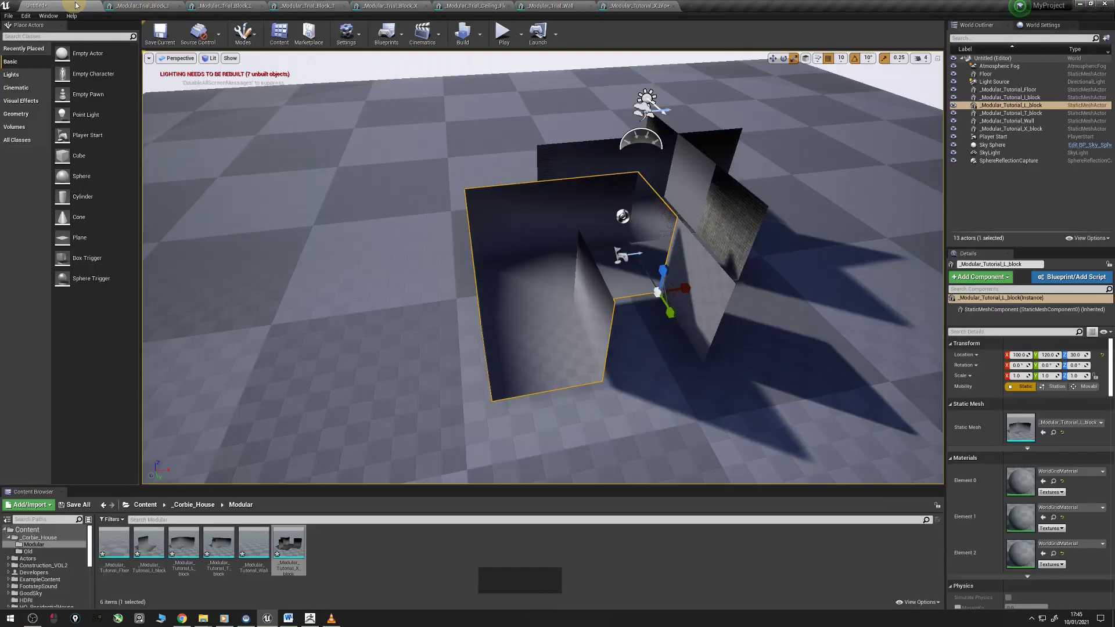
Review the assigned materials of the floor, wall, I, L, T and X-block meshes one after another, ending back in the level
{"action": "left_click", "coordinate": [219, 545]}
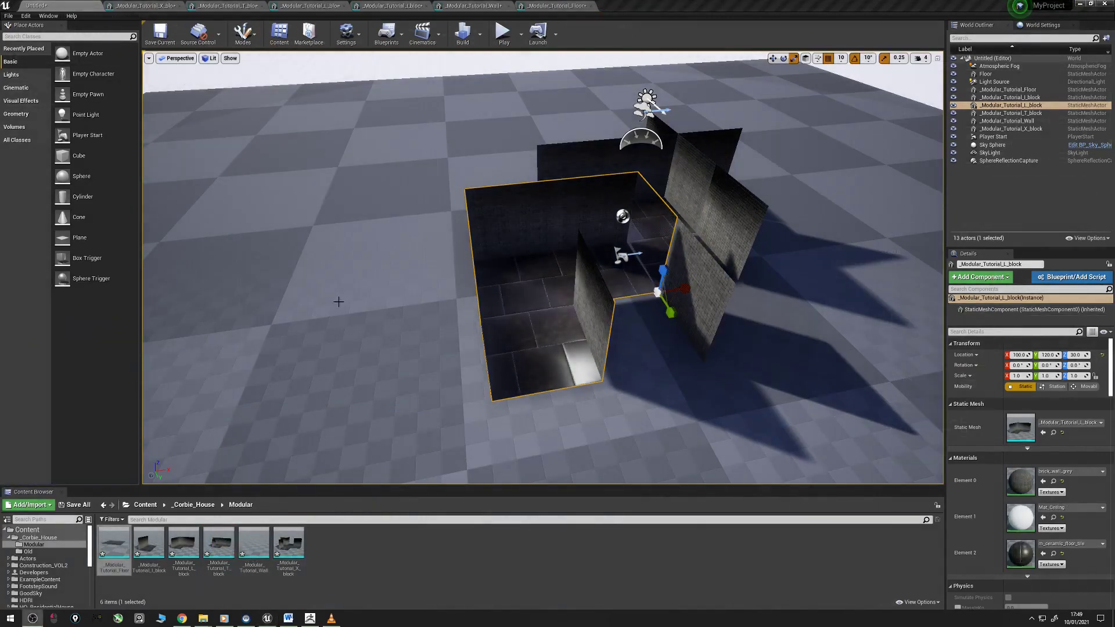
{"action": "left_click", "coordinate": [558, 5]}
{"action": "left_click", "coordinate": [473, 5]}
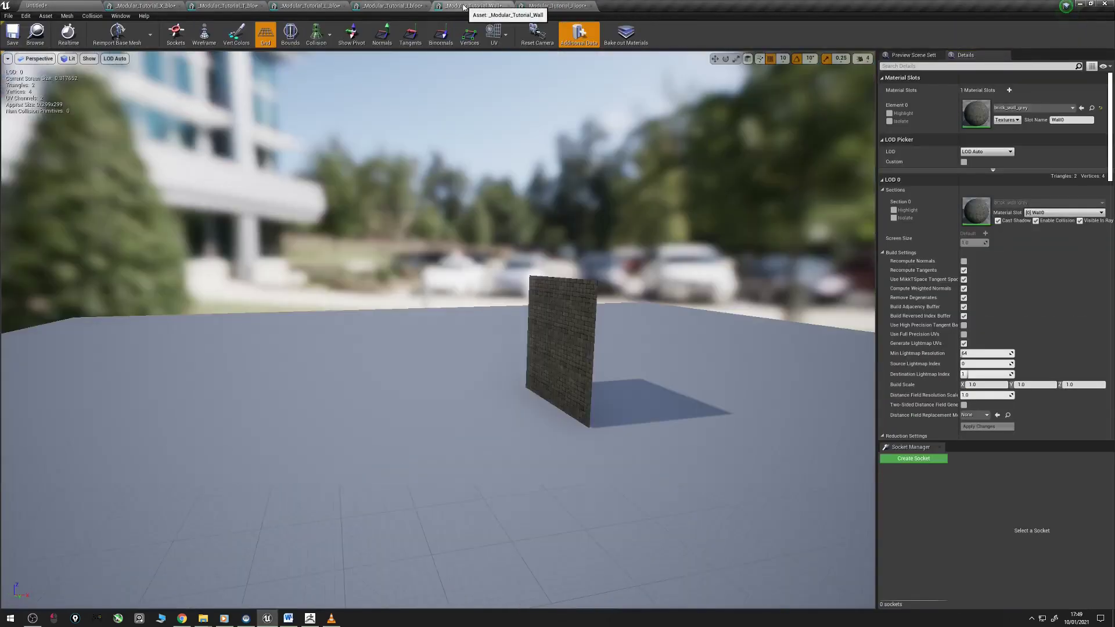
{"action": "left_click", "coordinate": [395, 8]}
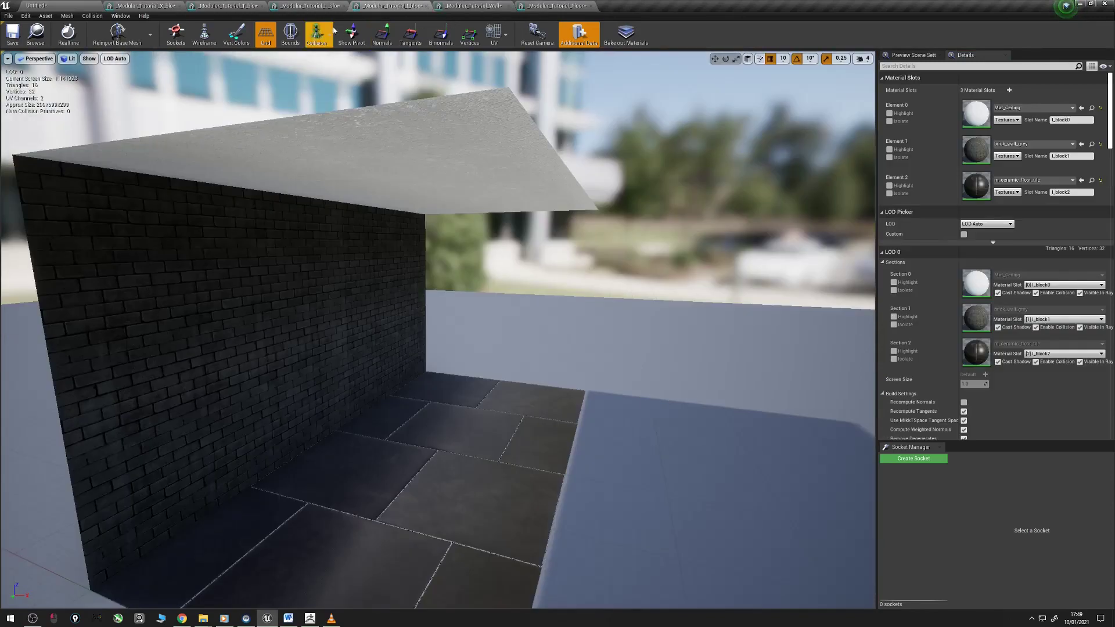
{"action": "left_click", "coordinate": [304, 5]}
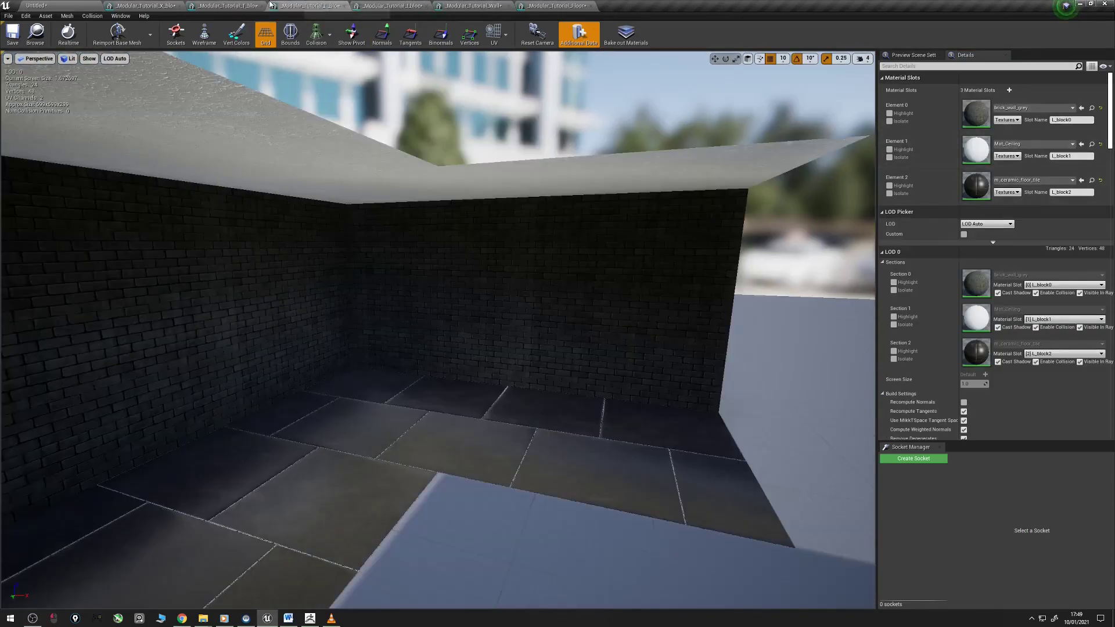
{"action": "left_click", "coordinate": [216, 5]}
{"action": "left_click", "coordinate": [143, 6]}
{"action": "left_click", "coordinate": [69, 5]}
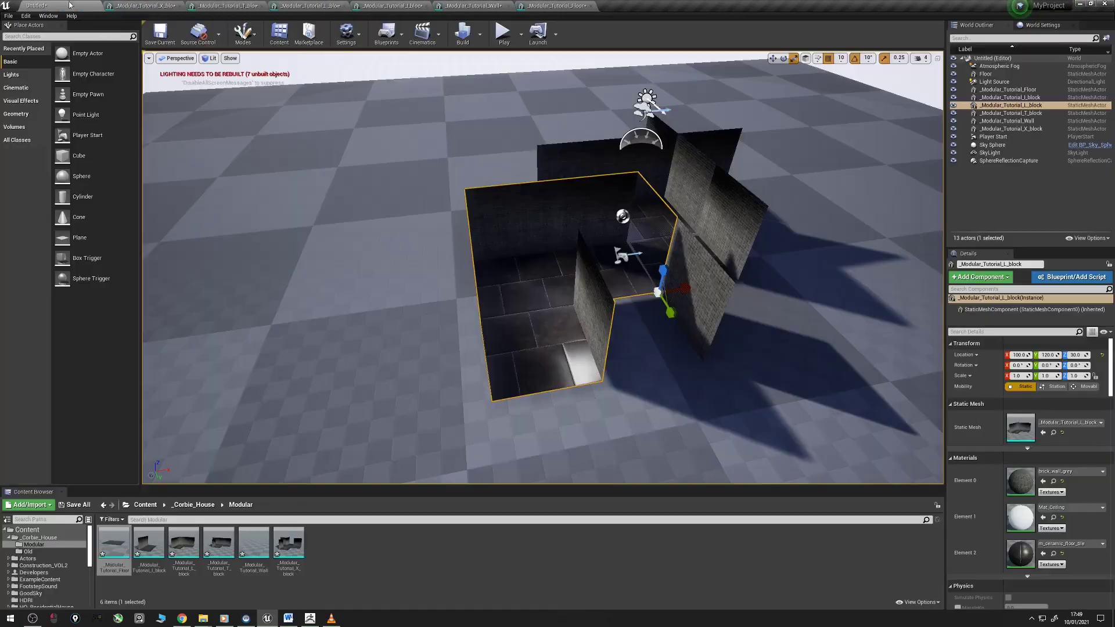
Move the L-block along the X axis clear of the overlapping modular blocks
{"action": "right_click_drag", "start_coordinate": [484, 235], "coordinate": [456, 213]}
{"action": "key", "text": "d"}
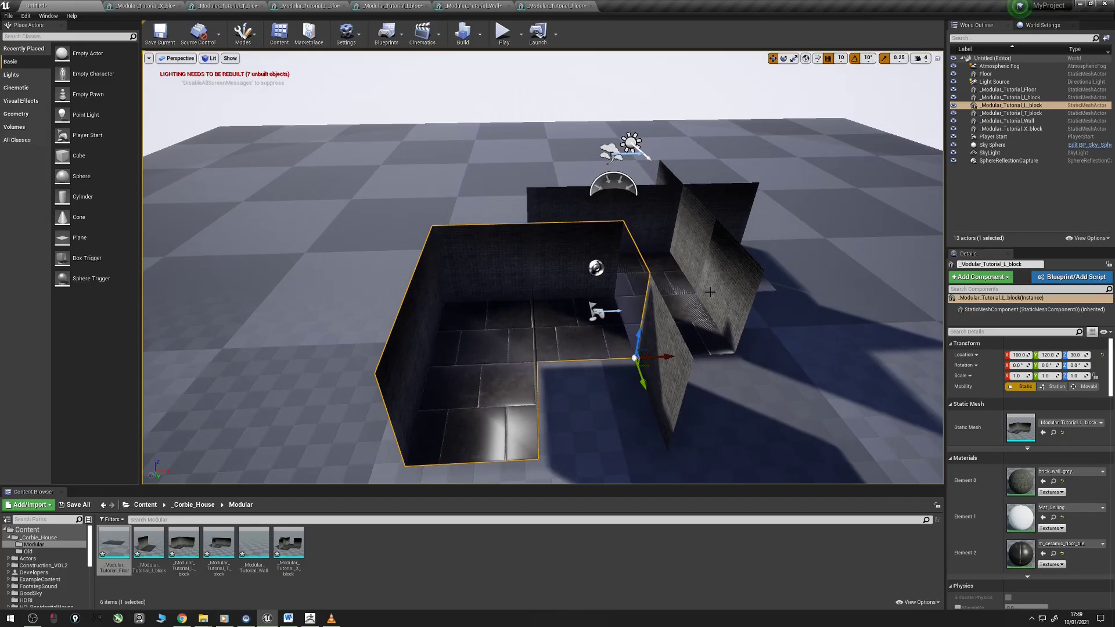
{"action": "left_click_drag", "start_coordinate": [667, 360], "coordinate": [533, 358]}
Separate the single wall panel from the overlapping blocks by shifting it along the Y axis
{"action": "left_click", "coordinate": [642, 366]}
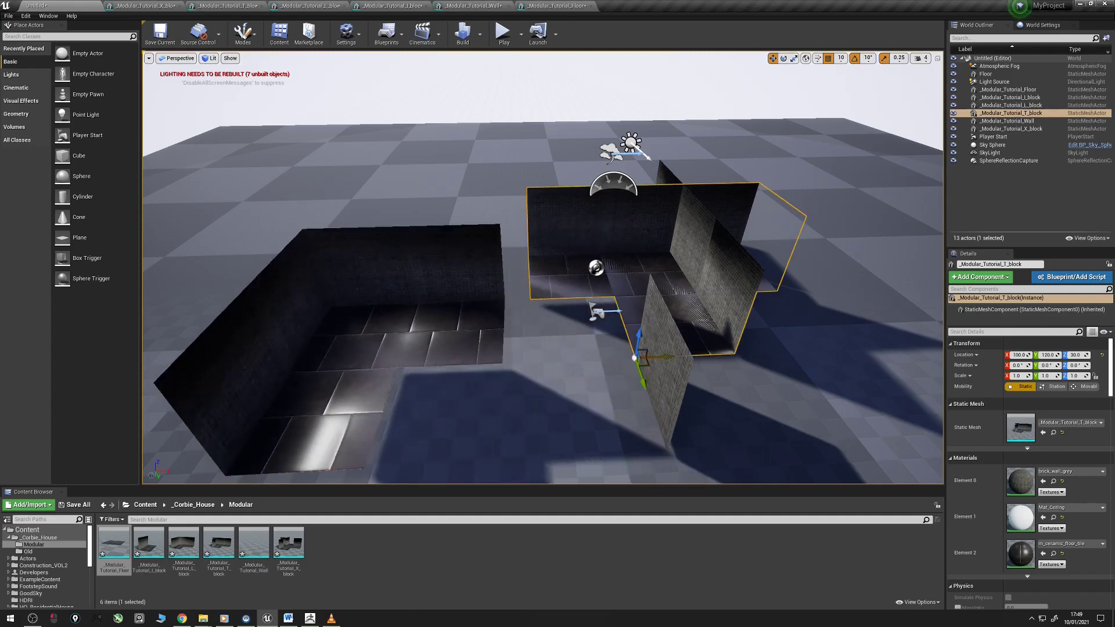
{"action": "left_click_drag", "start_coordinate": [634, 358], "coordinate": [670, 455]}
{"action": "key", "text": "ctrl+z"}
{"action": "left_click", "coordinate": [665, 374]}
Move the I-block to X -890 and Y 1020 so it continues the corridor from the open end of the L-block
{"action": "left_click", "coordinate": [627, 347]}
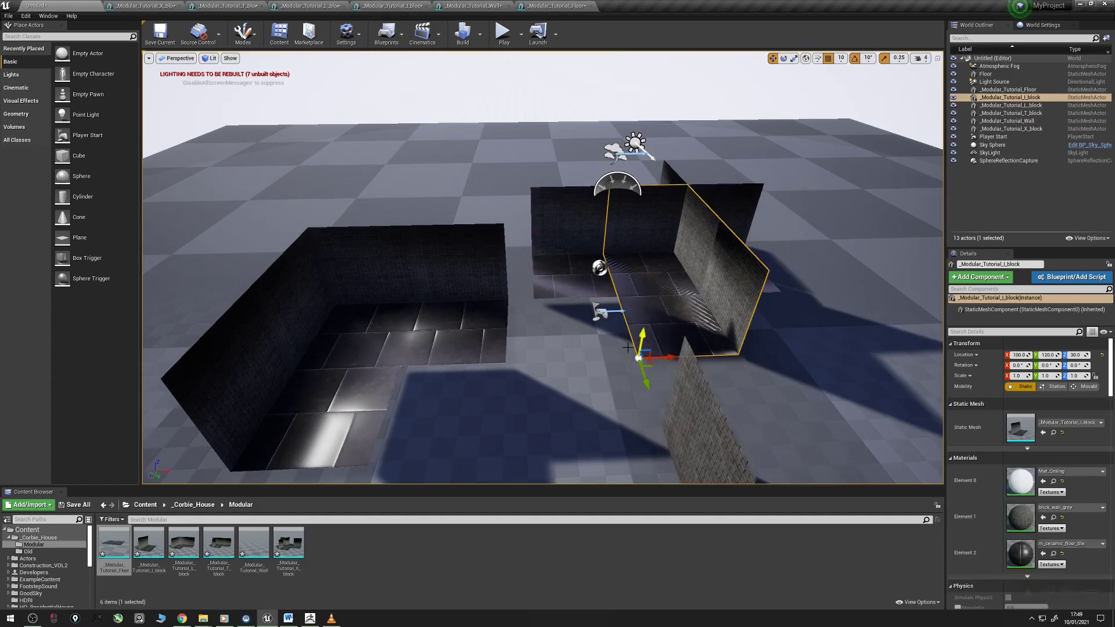
{"action": "left_click_drag", "start_coordinate": [644, 380], "coordinate": [702, 548]}
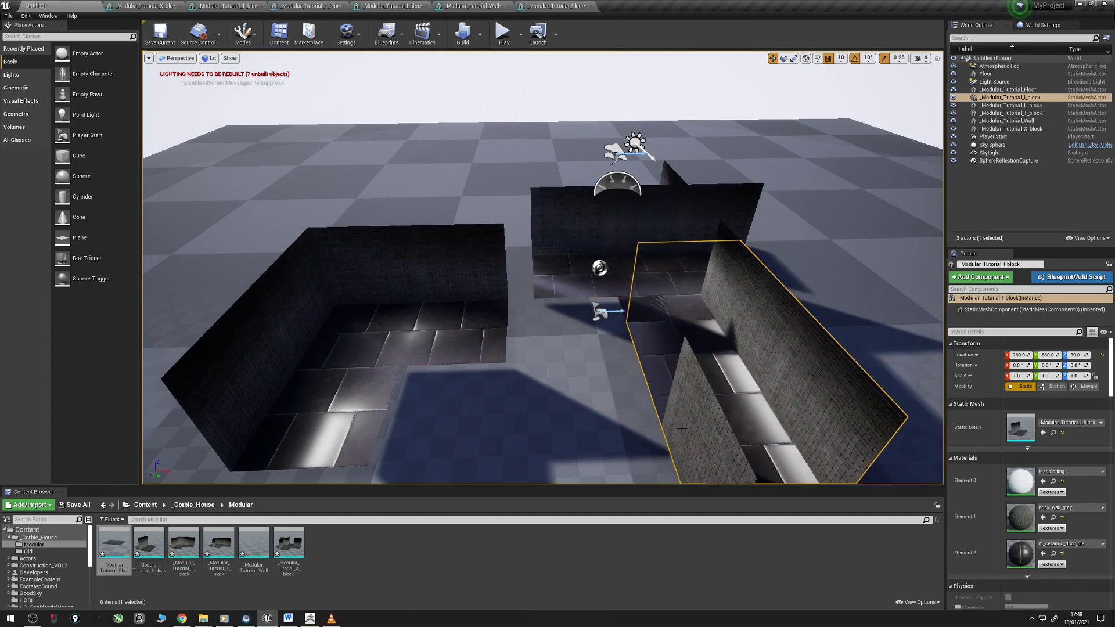
{"action": "right_click_drag", "start_coordinate": [685, 378], "coordinate": [686, 403]}
{"action": "left_click_drag", "start_coordinate": [685, 379], "coordinate": [241, 380], "text": "shift"}
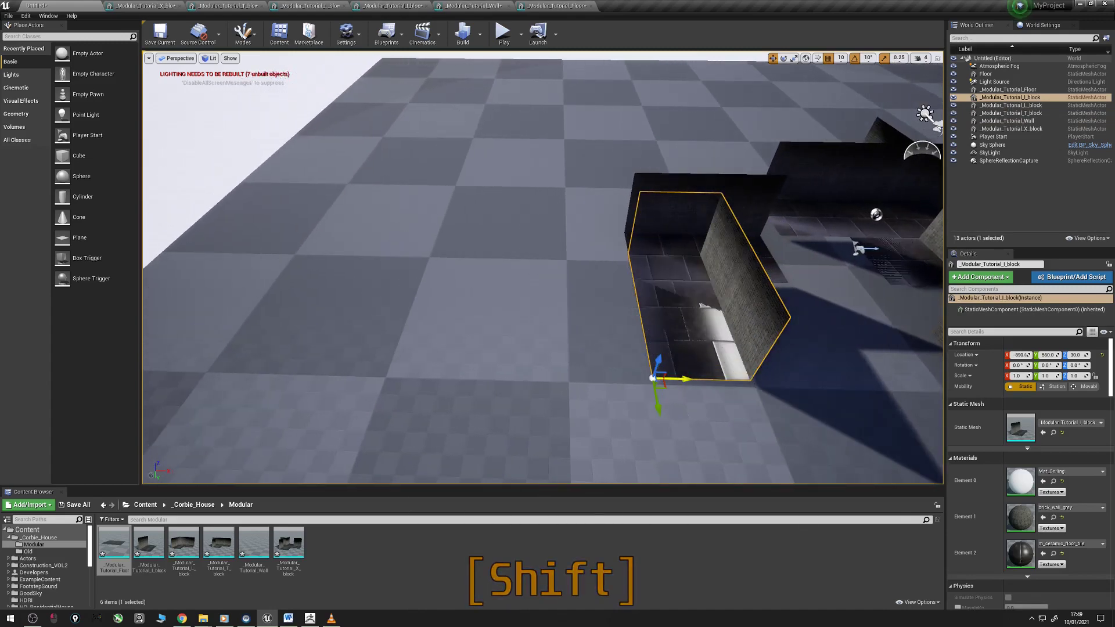
{"action": "mouse_move", "coordinate": [657, 401]}
{"action": "left_mouse_down", "text": "shift"}
{"action": "mouse_move", "coordinate": [667, 557]}
{"action": "mouse_move", "coordinate": [659, 412]}
{"action": "left_mouse_up", "text": "shift"}
Move the T-block to X 10 and Y 420 so it lines up with the other open end of the L-block
{"action": "right_click_drag", "start_coordinate": [737, 379], "coordinate": [806, 262]}
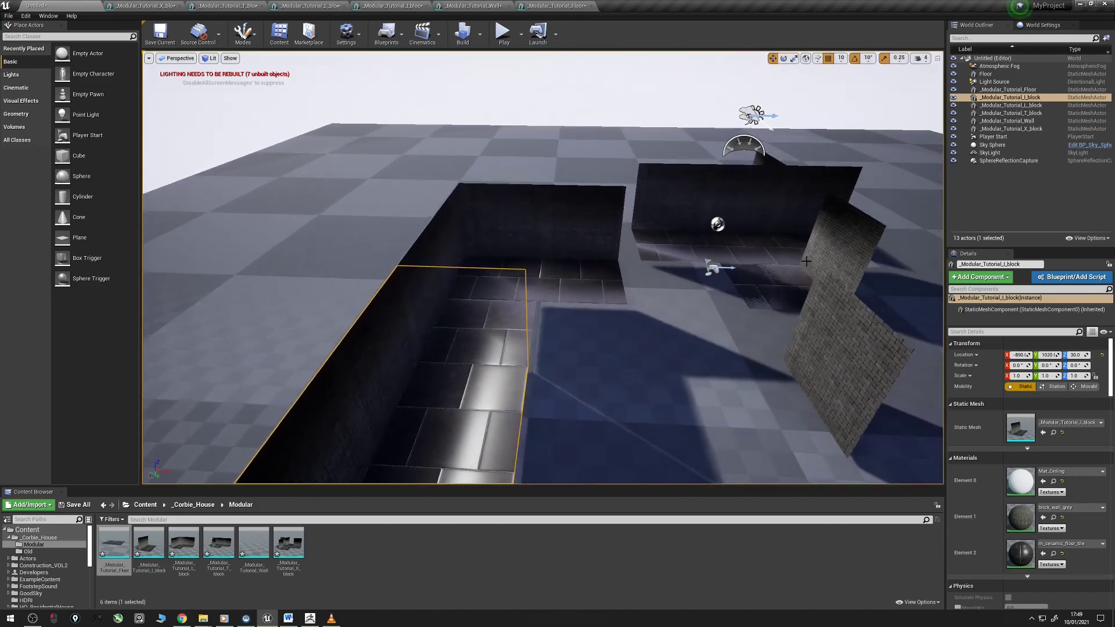
{"action": "left_click", "coordinate": [768, 268]}
{"action": "mouse_move", "coordinate": [760, 325]}
{"action": "left_mouse_down", "text": "shift"}
{"action": "mouse_move", "coordinate": [775, 291]}
{"action": "mouse_move", "coordinate": [753, 308]}
{"action": "left_mouse_up", "text": "shift"}
{"action": "right_click_drag", "start_coordinate": [753, 308], "coordinate": [894, 284]}
{"action": "left_click_drag", "start_coordinate": [791, 251], "coordinate": [813, 254]}
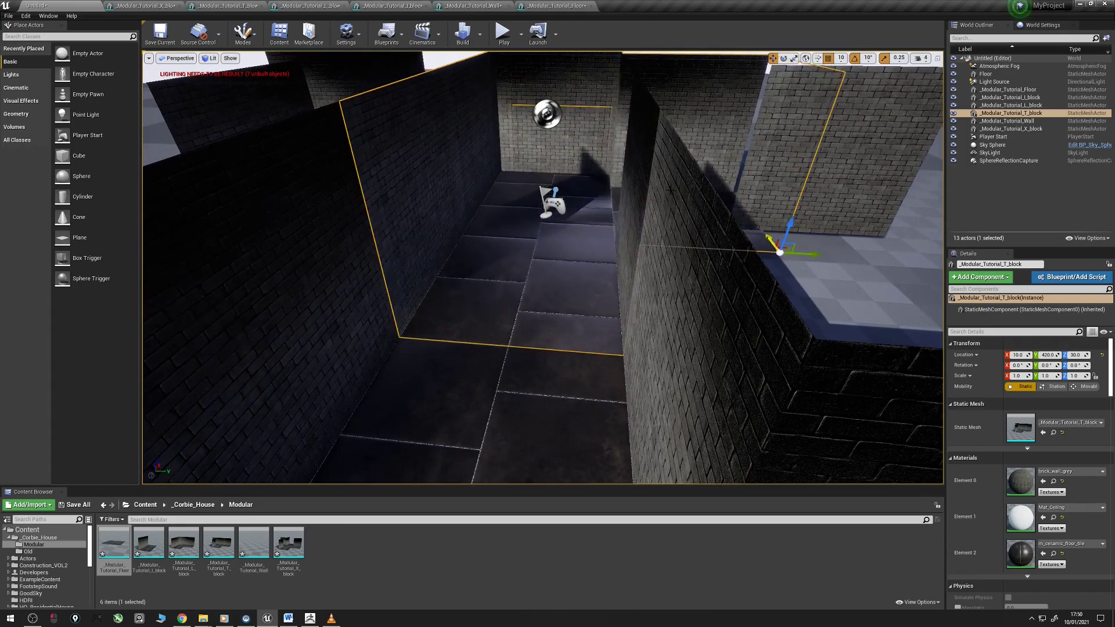
Move the X-block to X 10 and Y 1320 so it connects to the stem of the T-block
{"action": "right_click_drag", "start_coordinate": [671, 190], "coordinate": [674, 199]}
{"action": "left_click", "coordinate": [673, 199]}
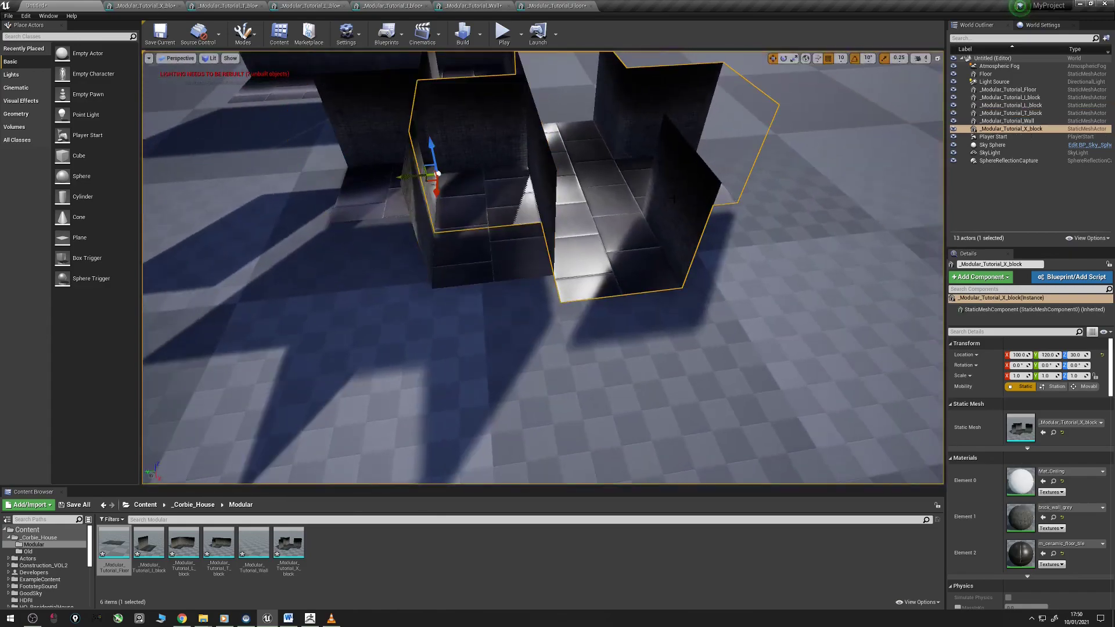
{"action": "left_click_drag", "start_coordinate": [407, 176], "coordinate": [403, 176], "text": "shift"}
{"action": "right_click_drag", "start_coordinate": [511, 174], "coordinate": [512, 170]}
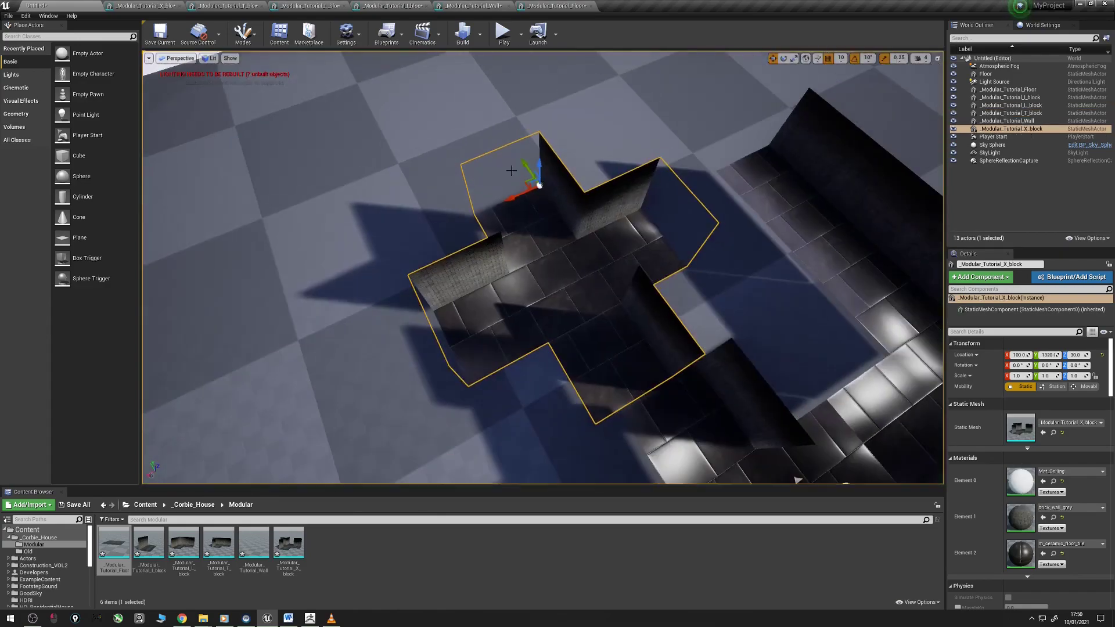
{"action": "left_click_drag", "start_coordinate": [514, 197], "coordinate": [530, 190]}
{"action": "right_click_drag", "start_coordinate": [529, 190], "coordinate": [531, 193]}
{"action": "left_click", "coordinate": [518, 232]}
{"action": "left_click_drag", "start_coordinate": [461, 216], "coordinate": [322, 232]}
{"action": "right_click_drag", "start_coordinate": [322, 232], "coordinate": [324, 236]}
{"action": "left_click_drag", "start_coordinate": [351, 252], "coordinate": [191, 387]}
{"action": "right_click_drag", "start_coordinate": [191, 386], "coordinate": [198, 380]}
Try moving the T-block along the Y axis to Y 20 and undo the move
{"action": "left_click", "coordinate": [504, 224]}
{"action": "left_click_drag", "start_coordinate": [525, 280], "coordinate": [446, 225]}
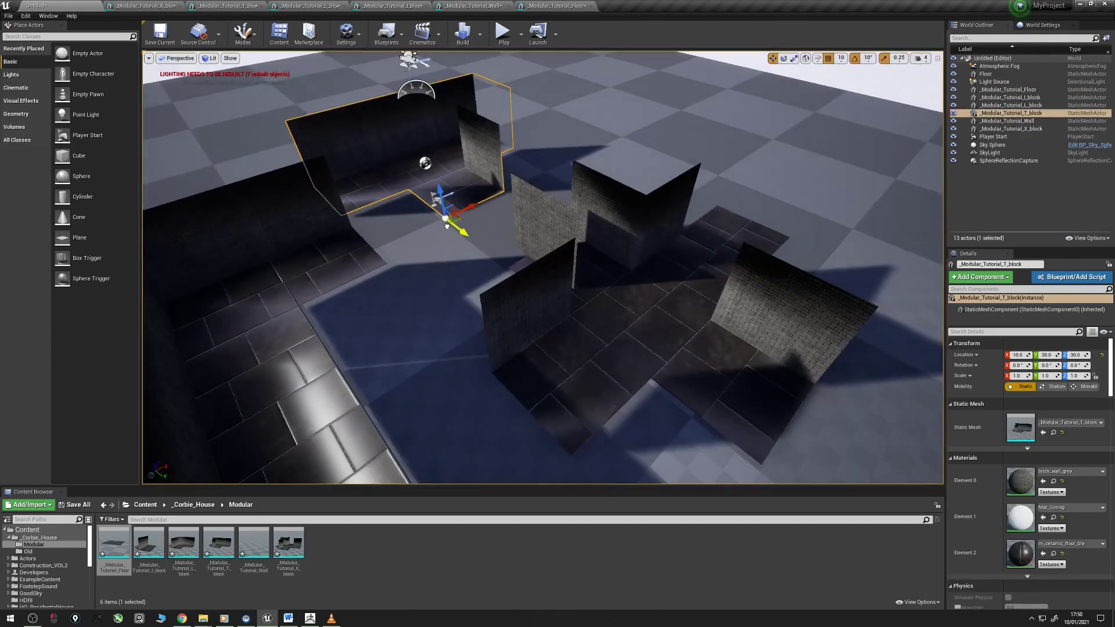
{"action": "key", "text": "ctrl+z"}
{"action": "right_click_drag", "start_coordinate": [458, 227], "coordinate": [443, 243]}
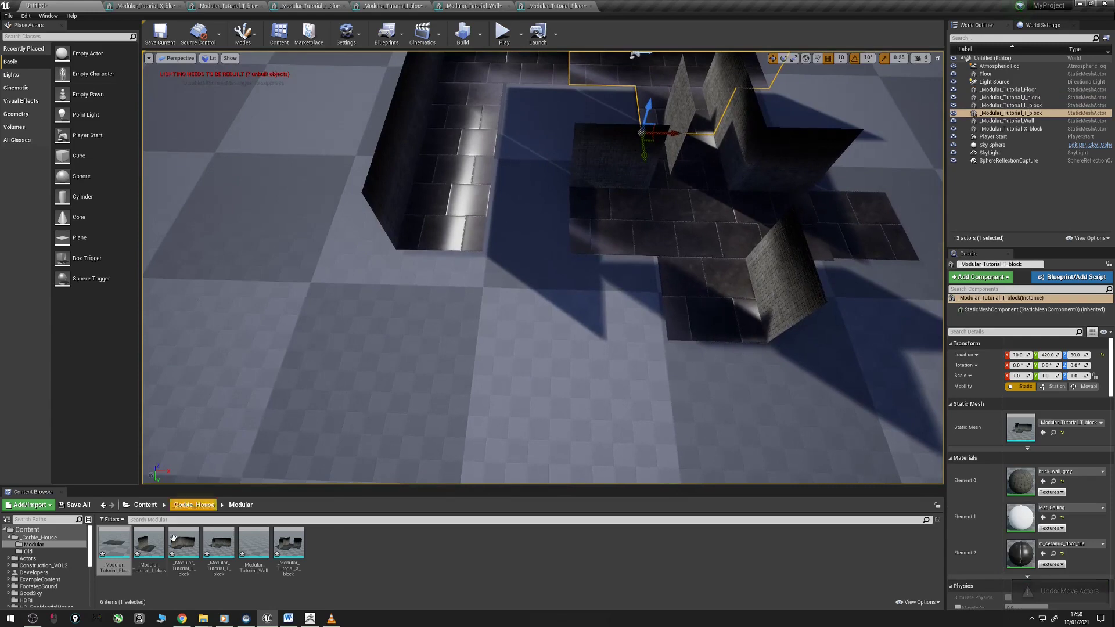
Duplicate the X-block along the X axis, placing the copy beyond the original and away from the L-block
{"action": "right_click_drag", "start_coordinate": [475, 298], "coordinate": [486, 289]}
{"action": "left_click", "coordinate": [687, 328]}
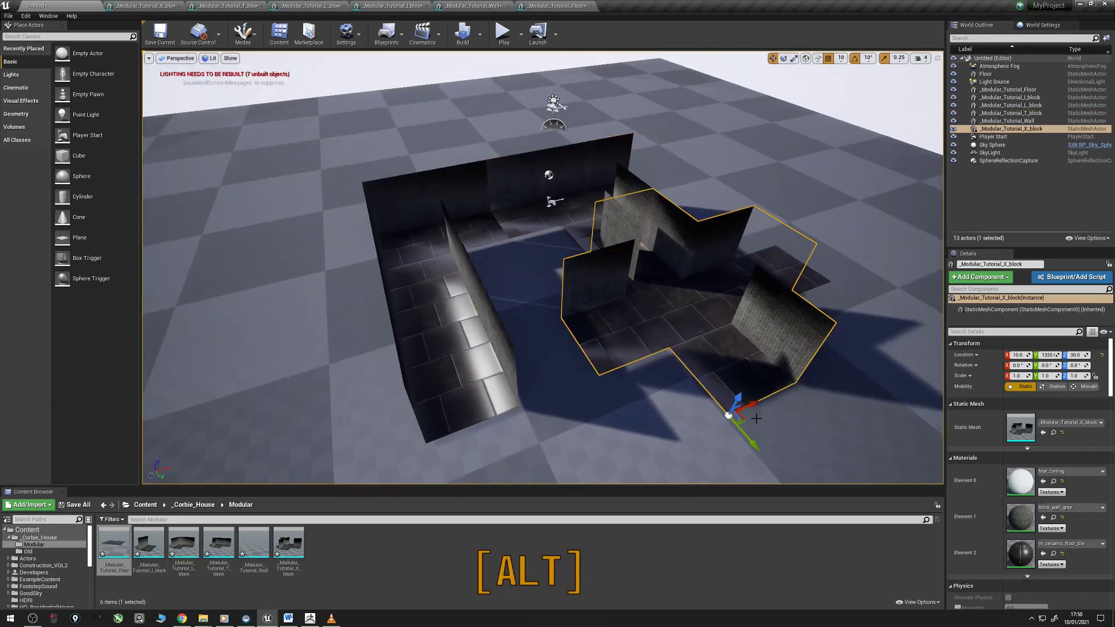
{"action": "left_click_drag", "start_coordinate": [749, 405], "coordinate": [928, 338], "text": "alt"}
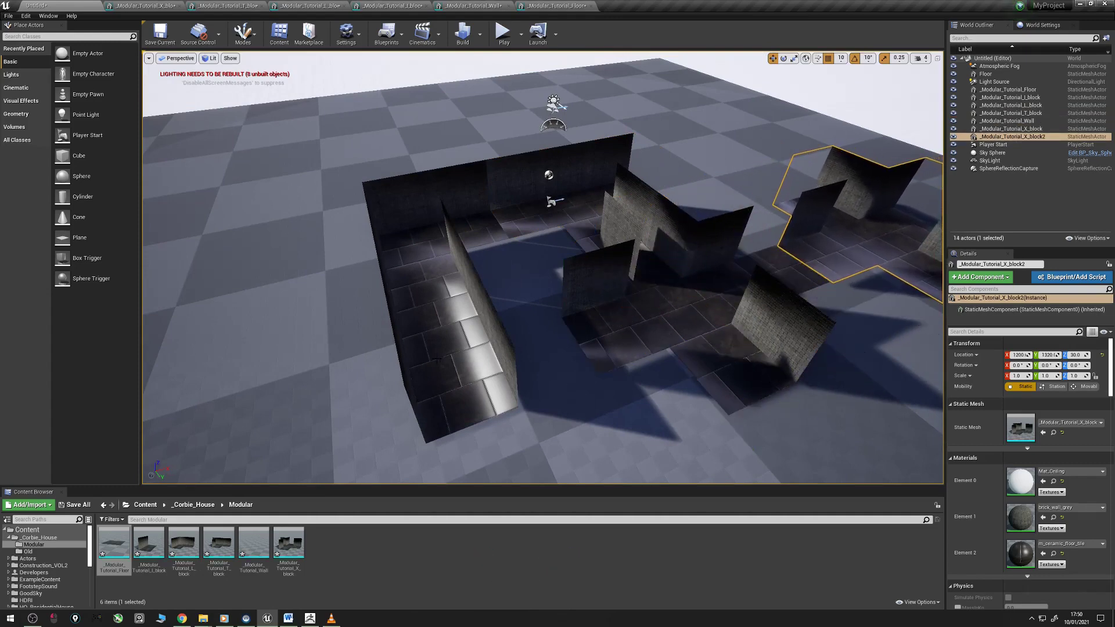
Duplicate the I-block along the Y axis to Y 1620 to extend the straight corridor
{"action": "left_click", "coordinate": [467, 360]}
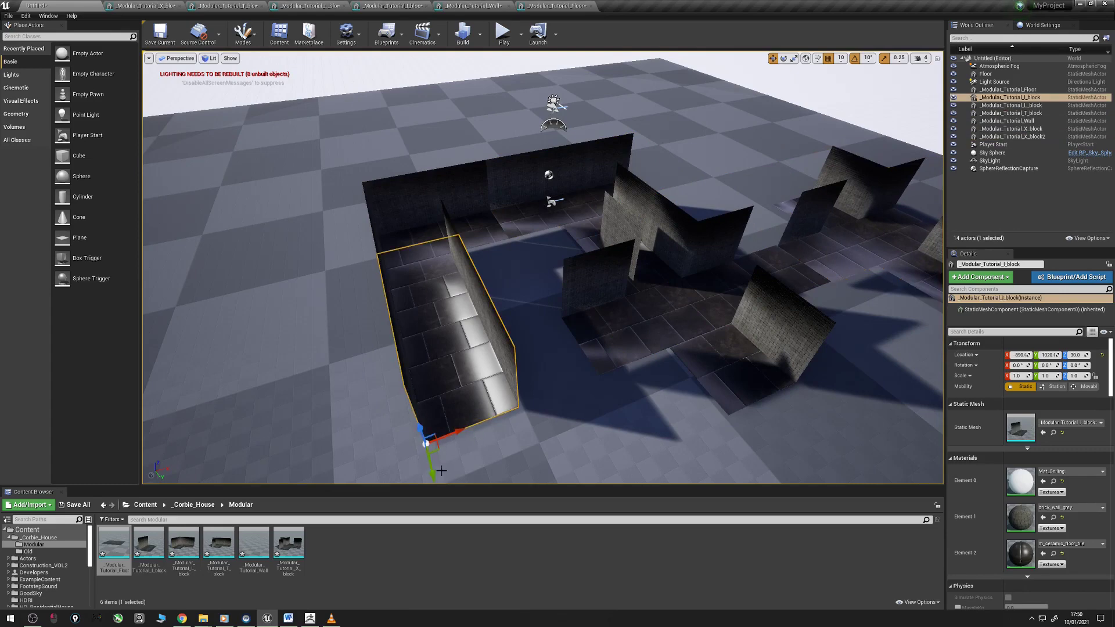
{"action": "left_click_drag", "start_coordinate": [433, 474], "coordinate": [425, 427], "text": "alt+shift"}
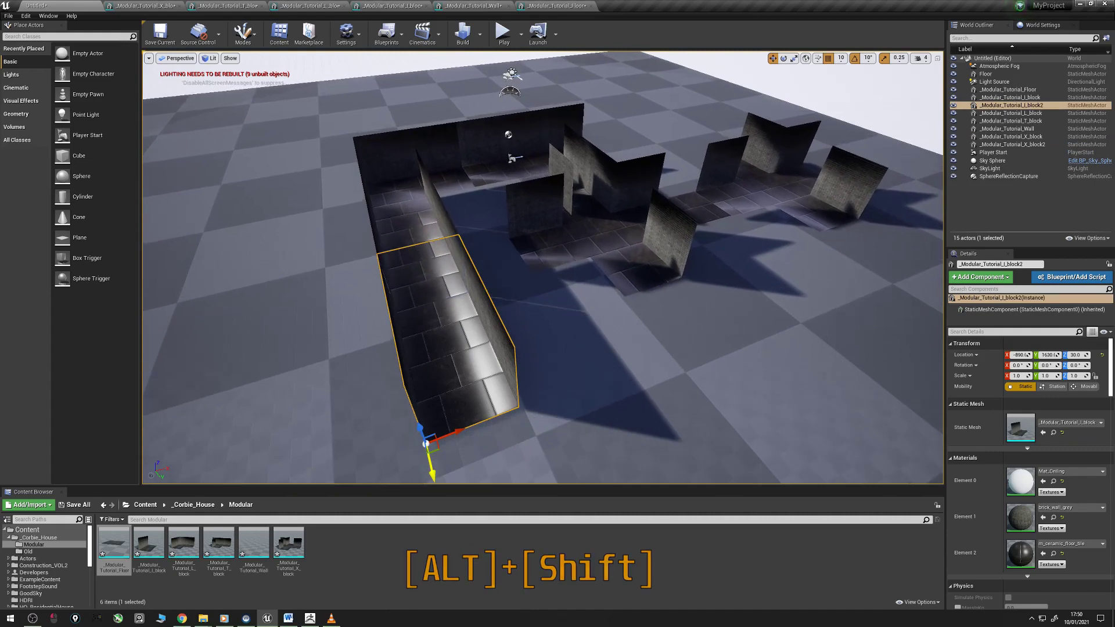
{"action": "right_click_drag", "start_coordinate": [553, 329], "coordinate": [604, 319]}
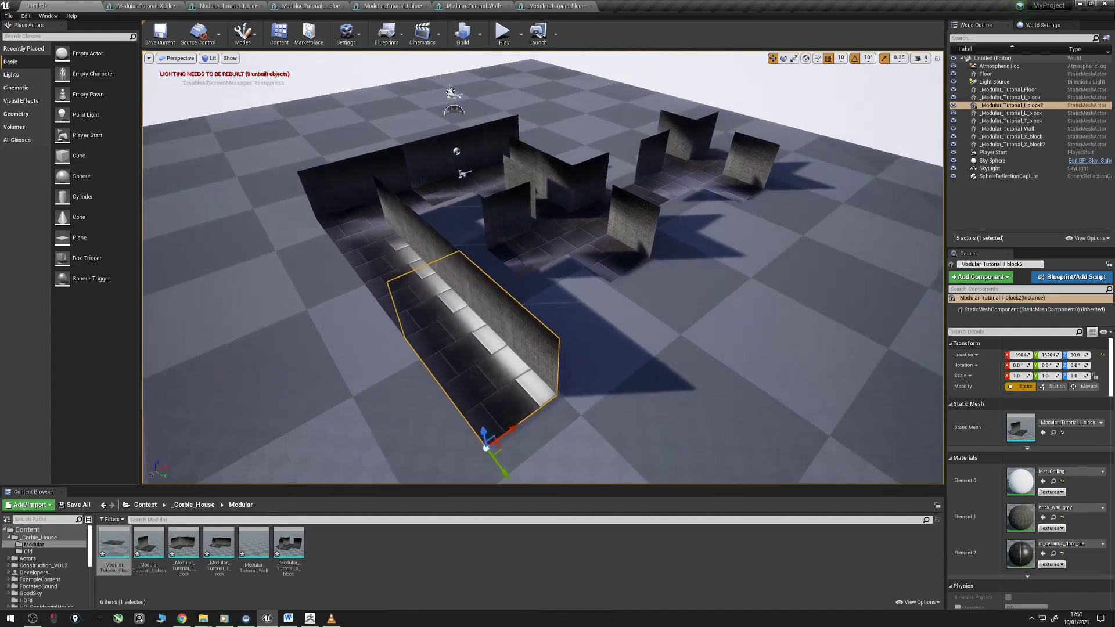
Place the BP_Dr character from the Actors/Doctor folder on the open floor beside the modular corridors
{"action": "left_click", "coordinate": [39, 559]}
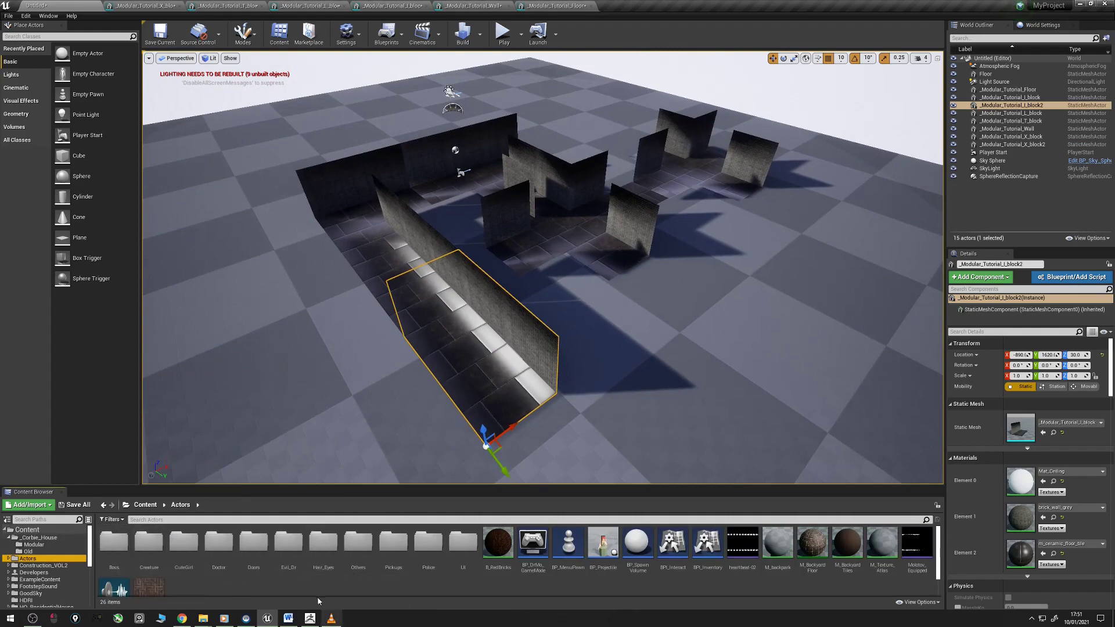
{"action": "double_click", "coordinate": [218, 546]}
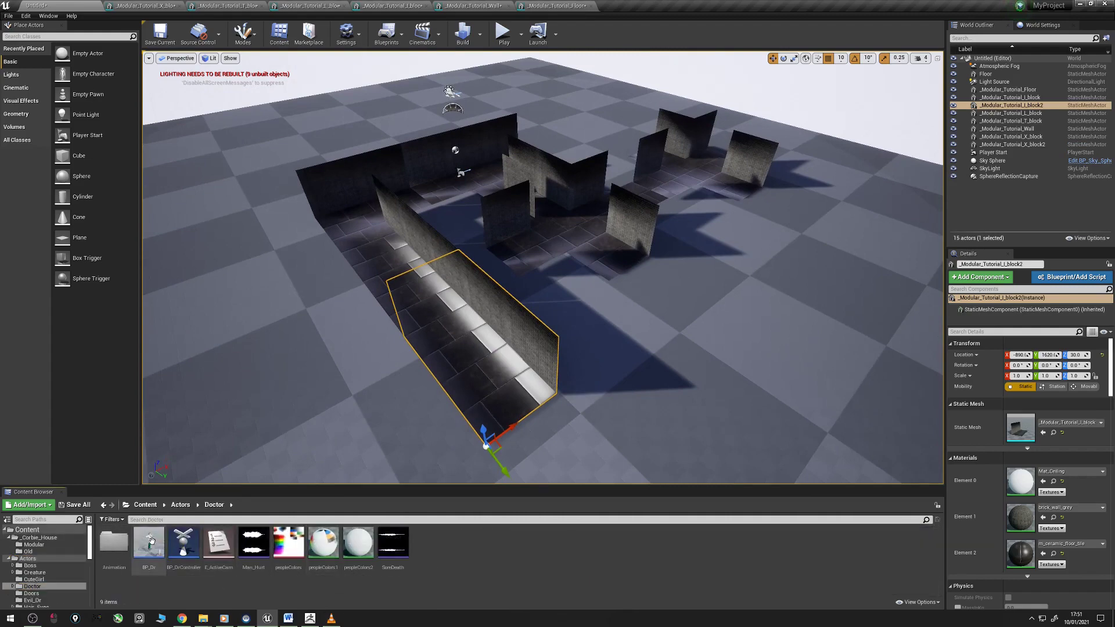
{"action": "left_click_drag", "start_coordinate": [149, 545], "coordinate": [668, 377]}
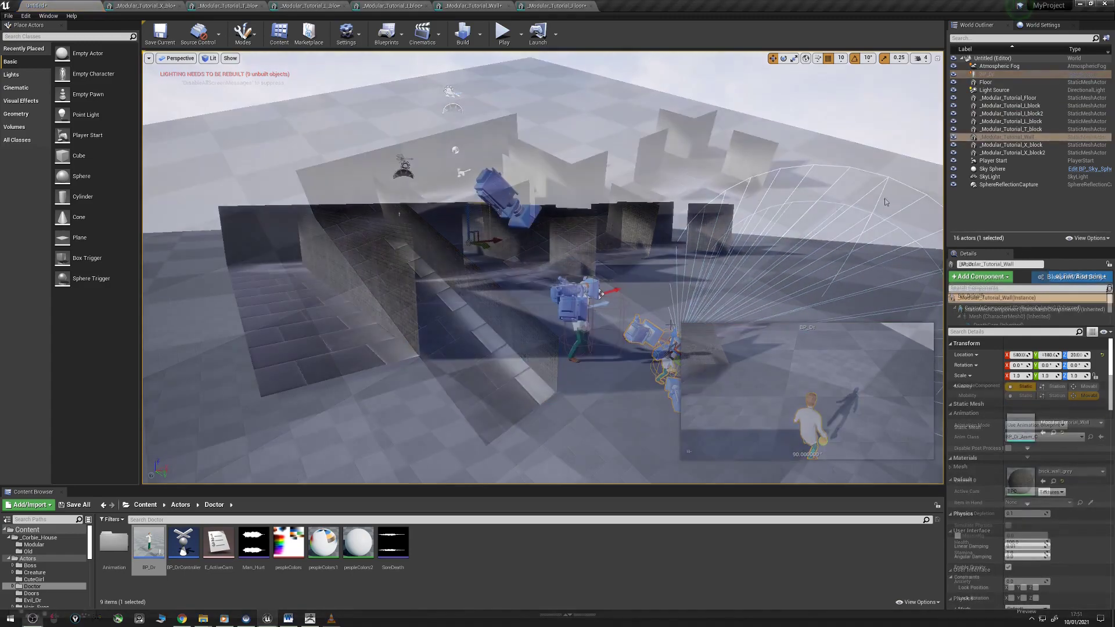
Start a play-test of the level and run the doctor character from the open floor into the modular corridors
{"action": "left_click", "coordinate": [503, 32]}
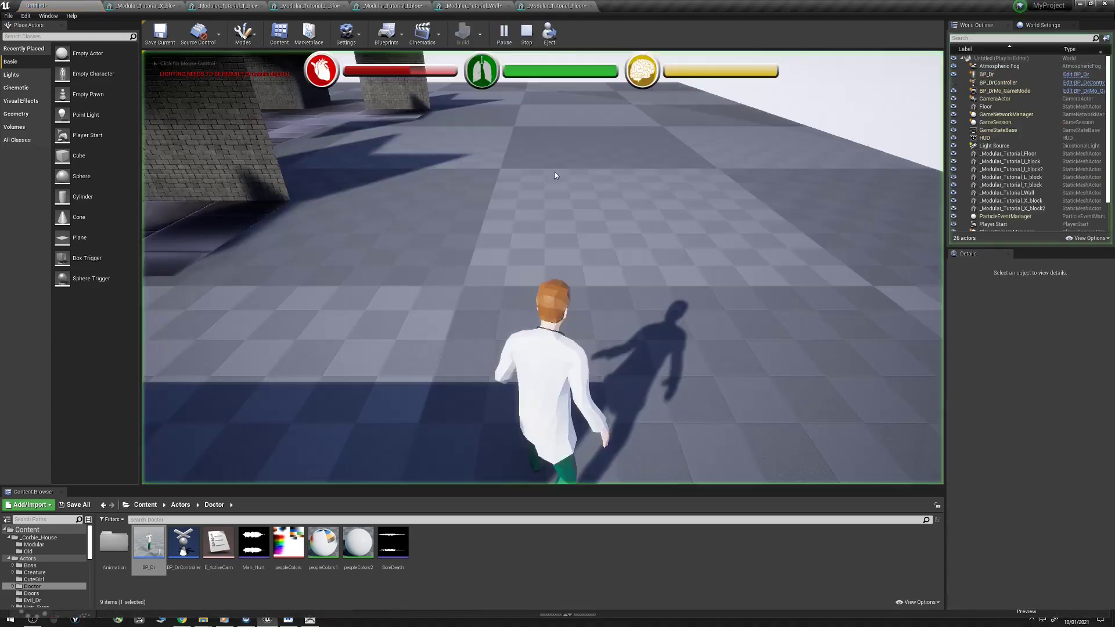
{"action": "key", "text": "s"}
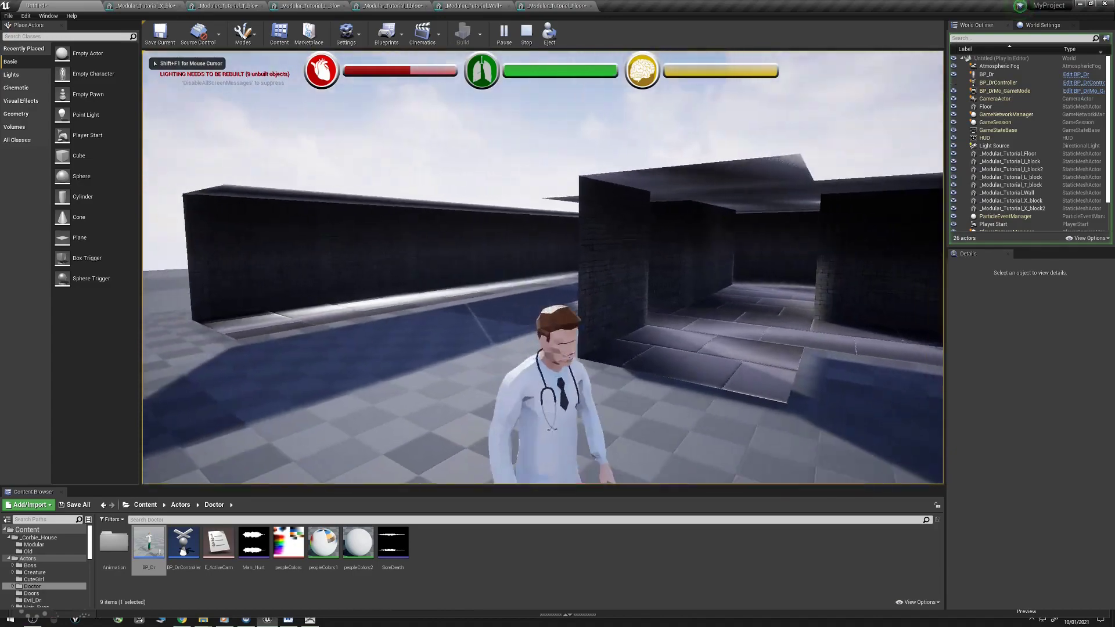
{"action": "key", "text": "w"}
{"action": "key", "text": "w"}
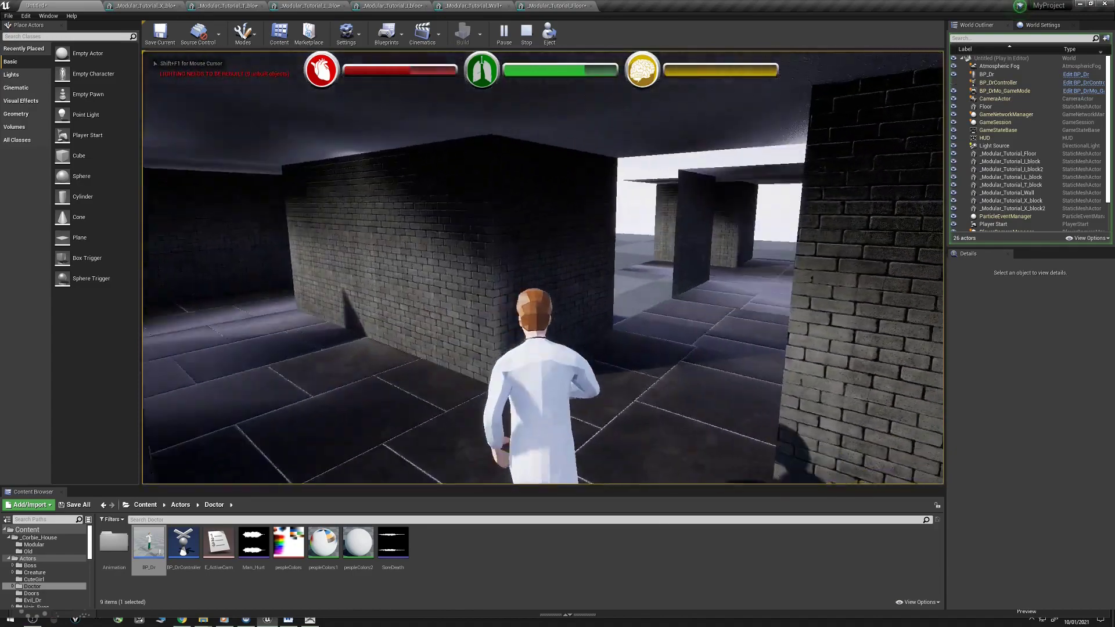
Run the doctor through the brick corridors, checking the turns, the long straight passage and the dead end from inside
{"action": "key", "text": "w"}
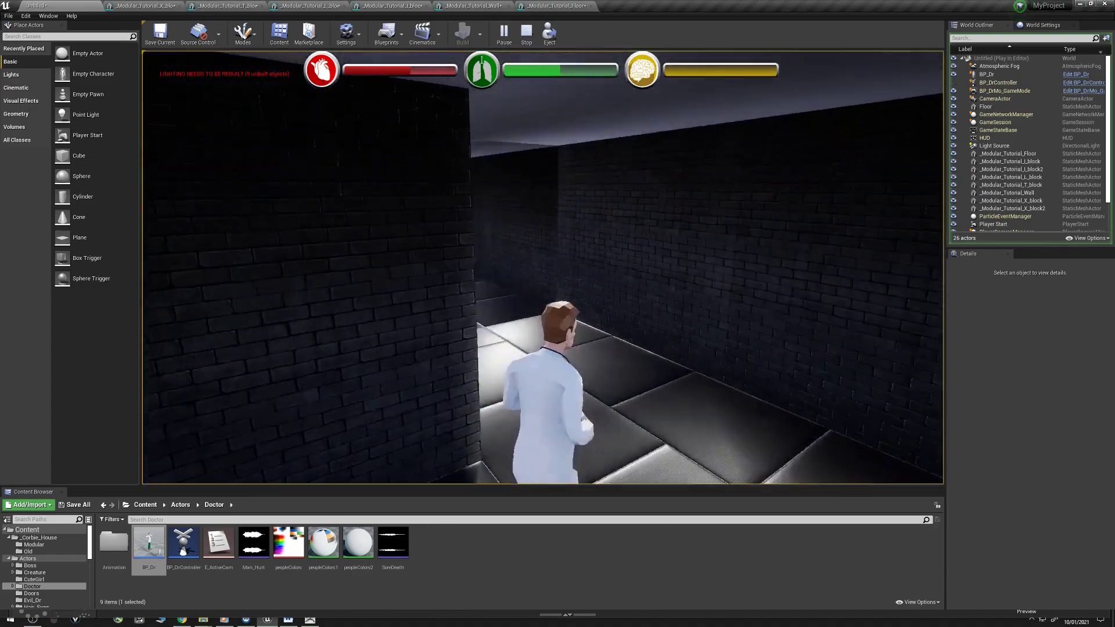
{"action": "key", "text": "w"}
{"action": "key", "text": "s"}
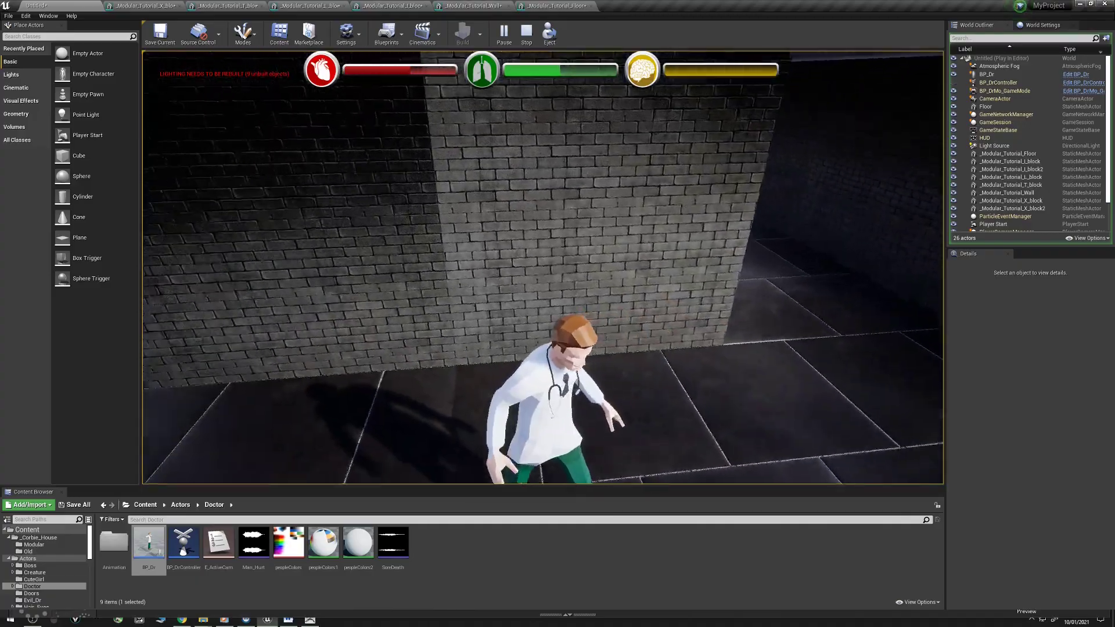
{"action": "key", "text": "w"}
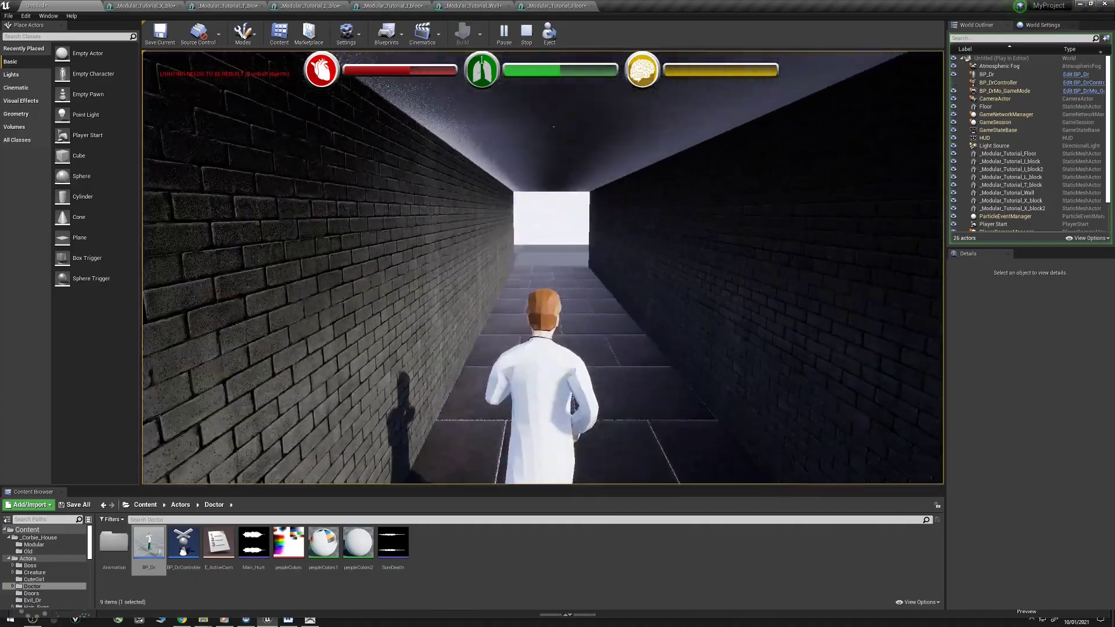
{"action": "key", "text": "w"}
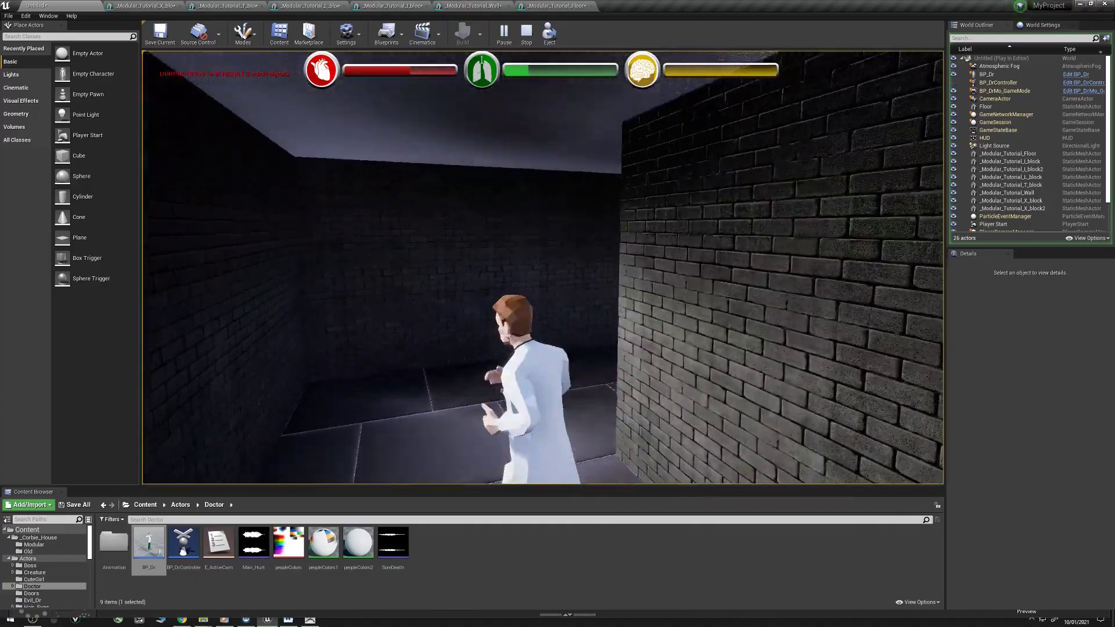
{"action": "key", "text": "w"}
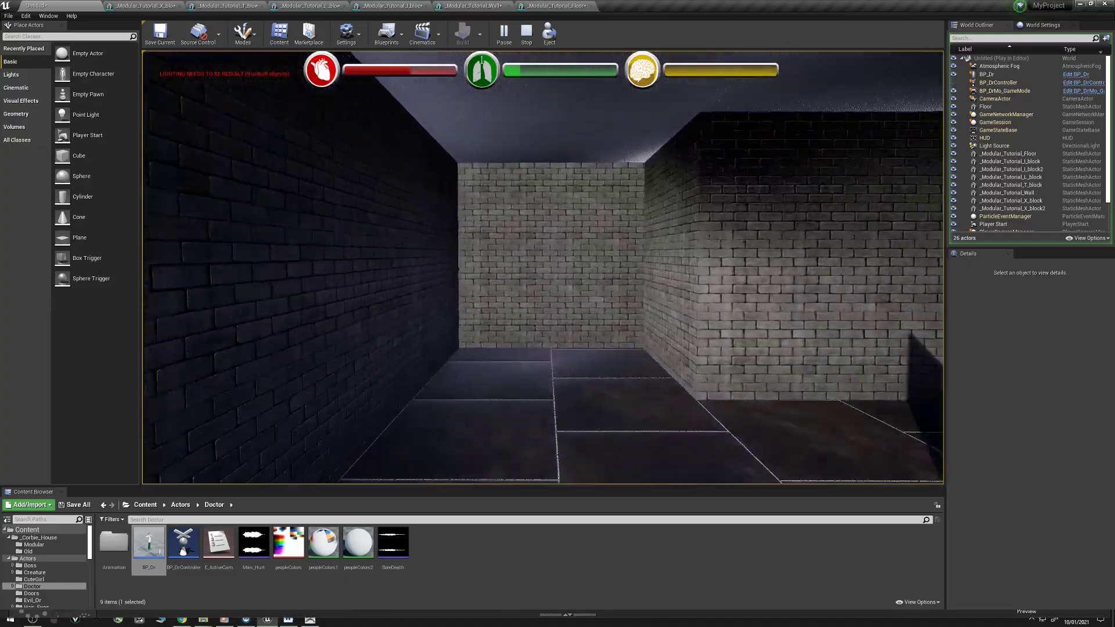
{"action": "key", "text": "w"}
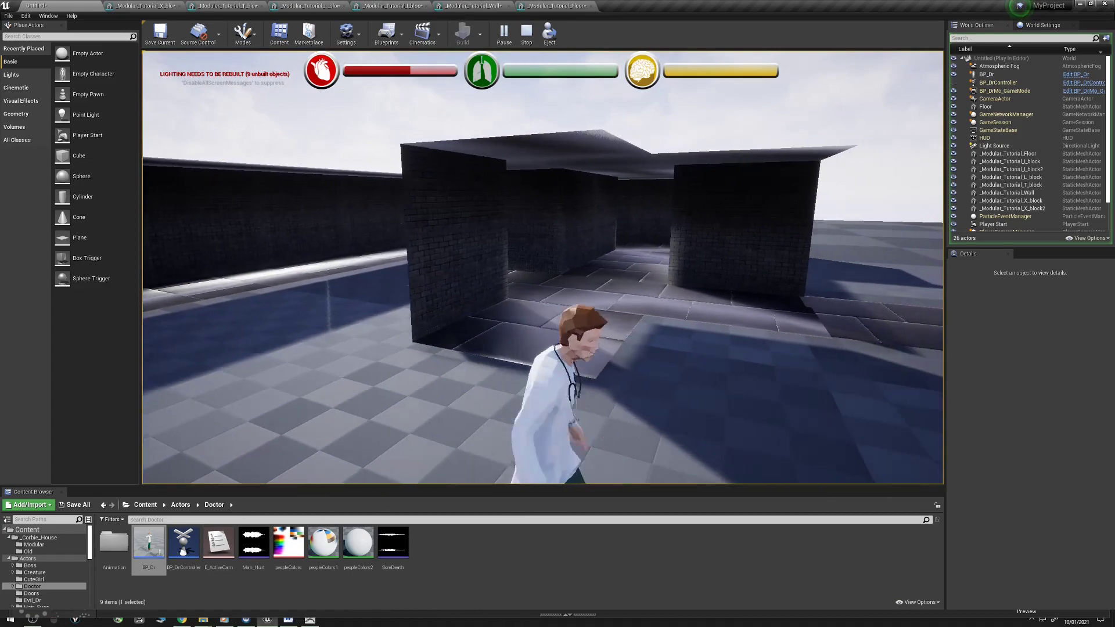
Walk the doctor around outside the corridor openings to inspect the blocks' exterior, and end the play-test
{"action": "key", "text": "a"}
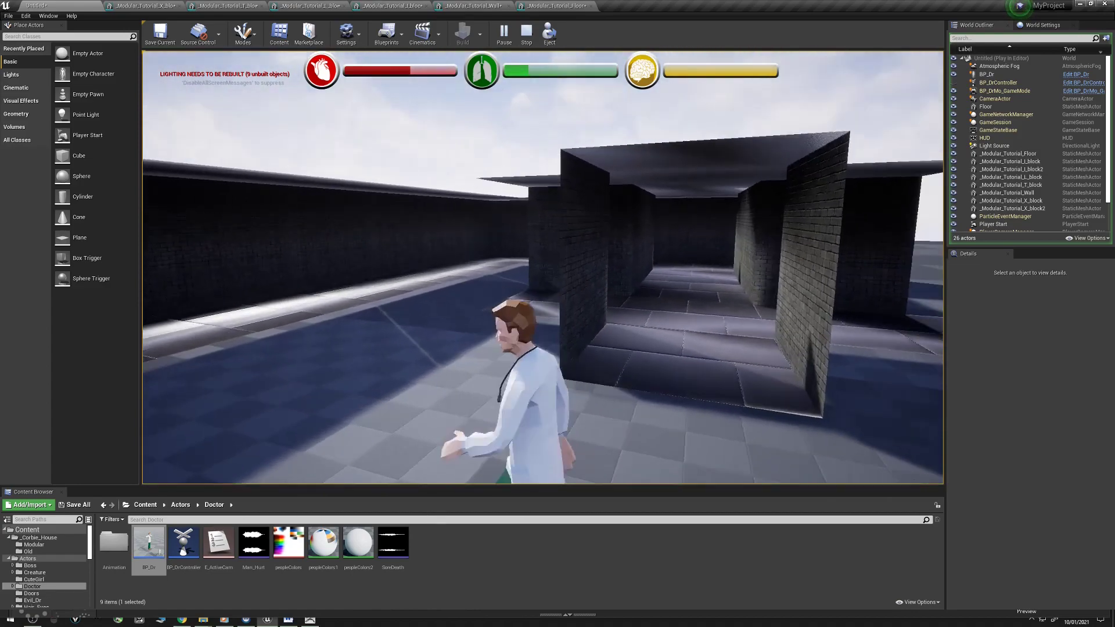
{"action": "key", "text": "w"}
{"action": "key", "text": "s"}
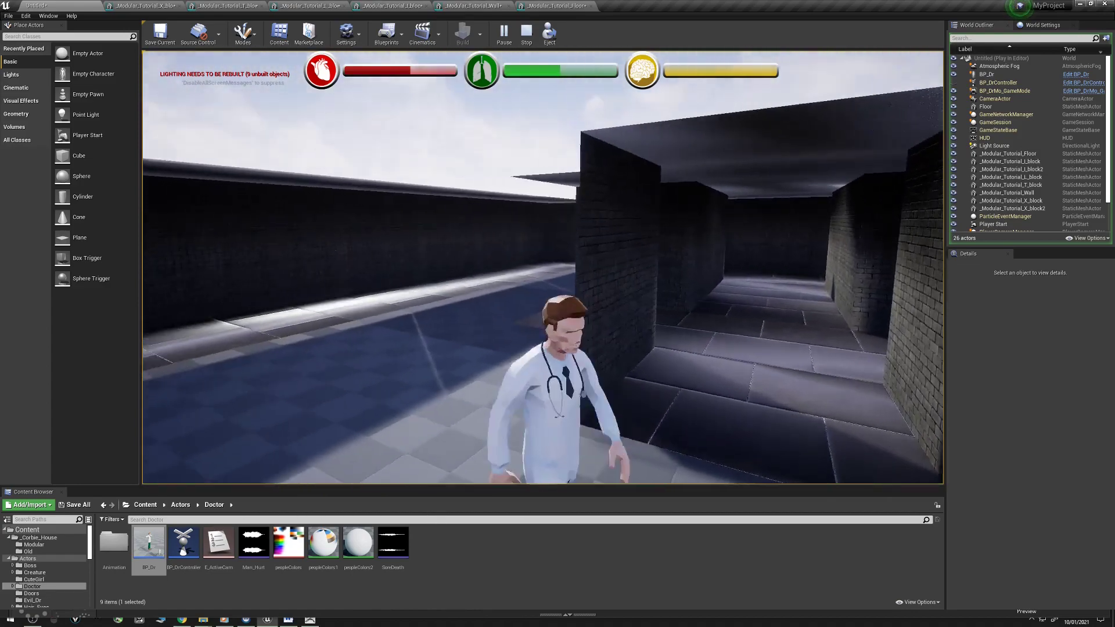
{"action": "key", "text": "d"}
{"action": "key", "text": "s"}
{"action": "key", "text": "d"}
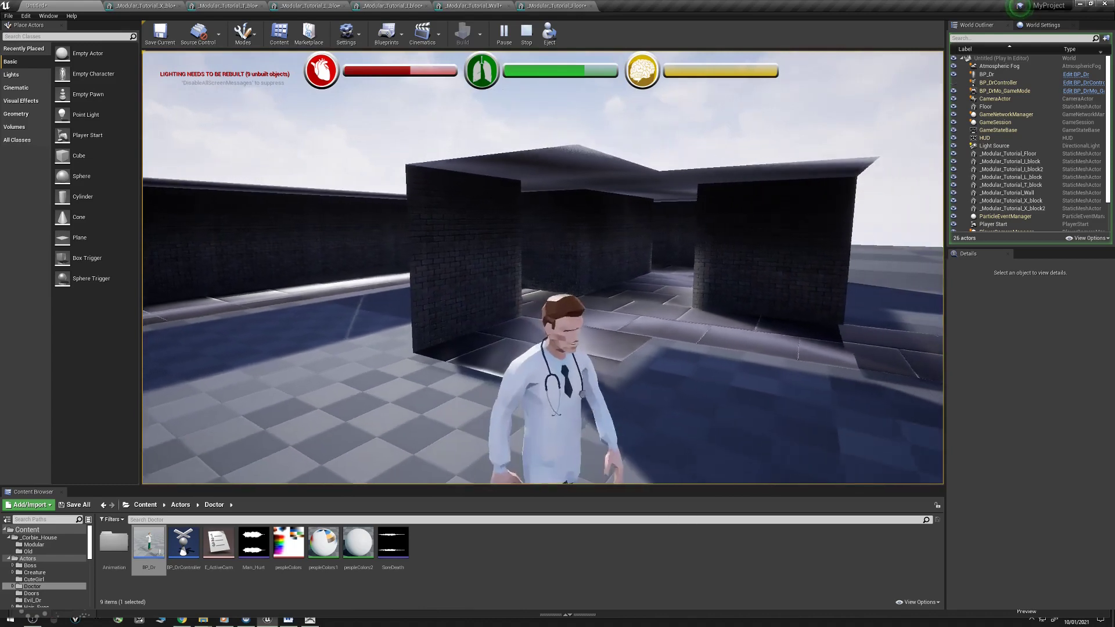
{"action": "key", "text": "a"}
{"action": "key", "text": "w"}
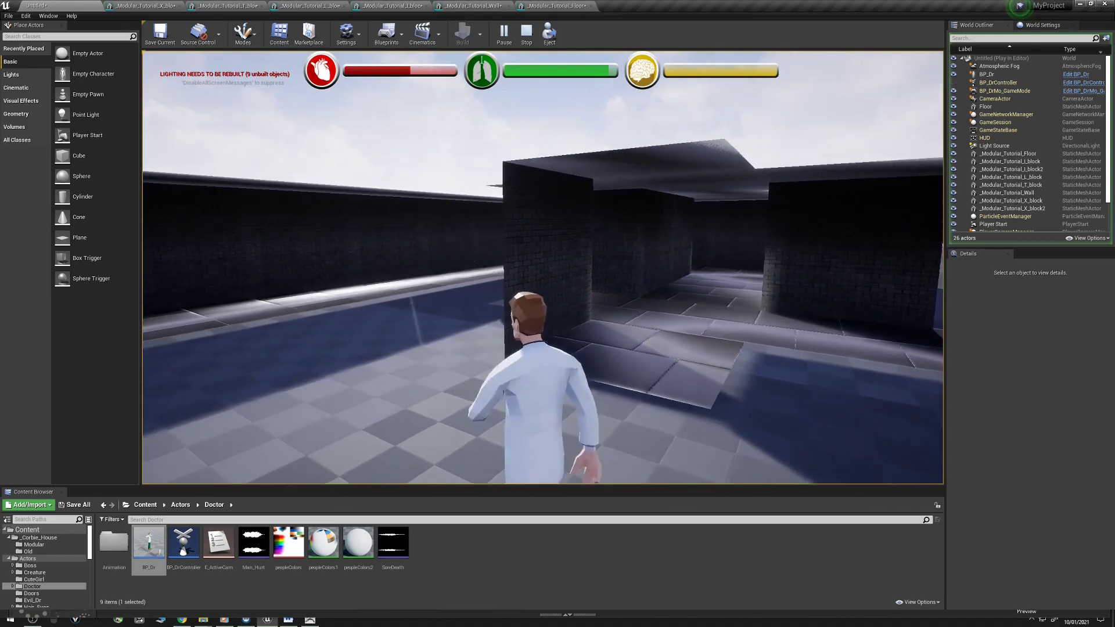
{"action": "key", "text": "a"}
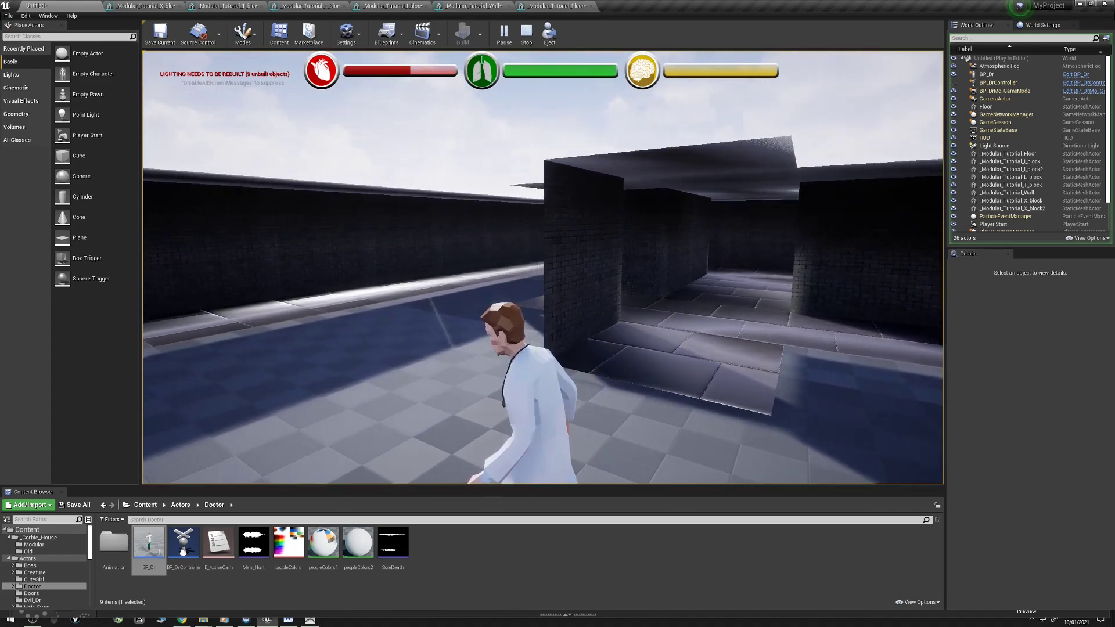
{"action": "key", "text": "Escape"}
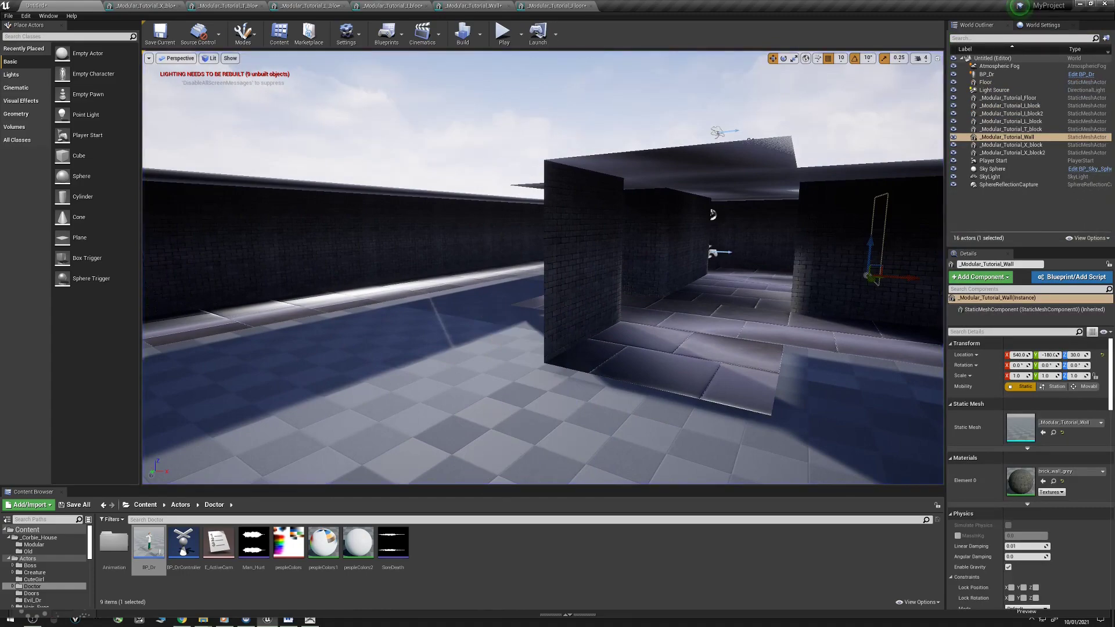